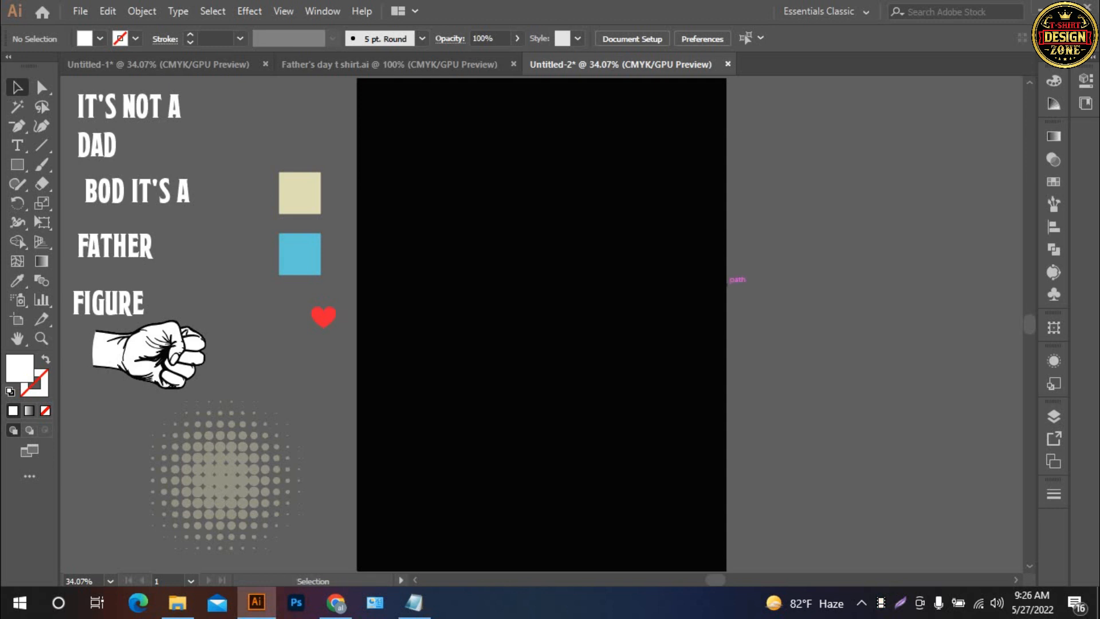
pyautogui.press('a')
pyautogui.hotkey('ctrl', '-')
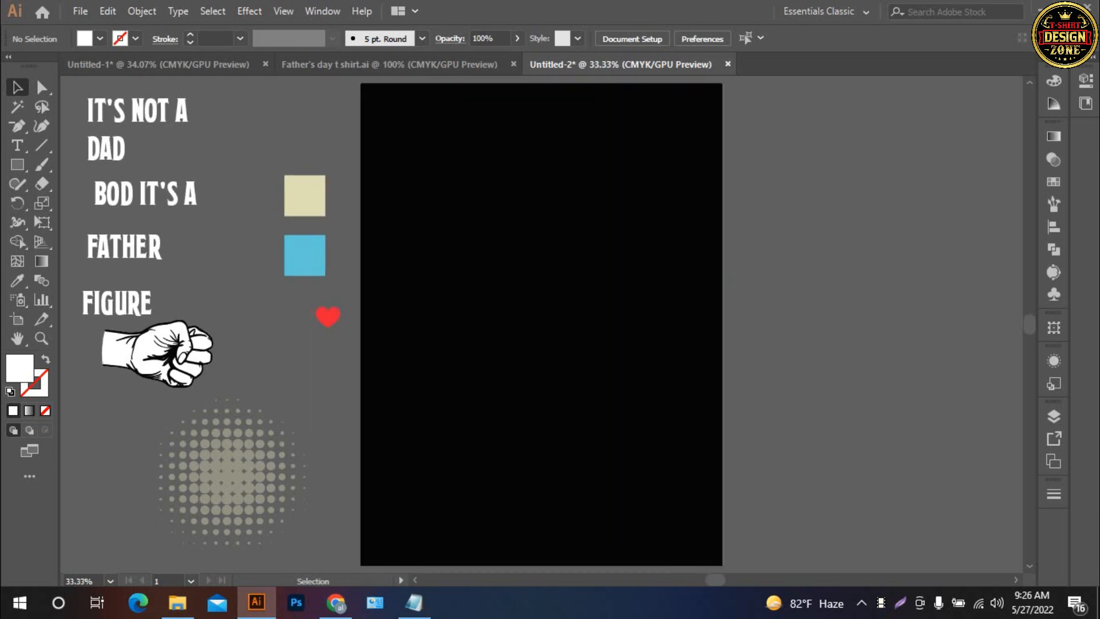
pyautogui.moveTo(401, 257); pyautogui.dragTo(451, 293)
pyautogui.moveTo(321, 275); pyautogui.dragTo(341, 220)
pyautogui.click(216, 315)
pyautogui.click(343, 278)
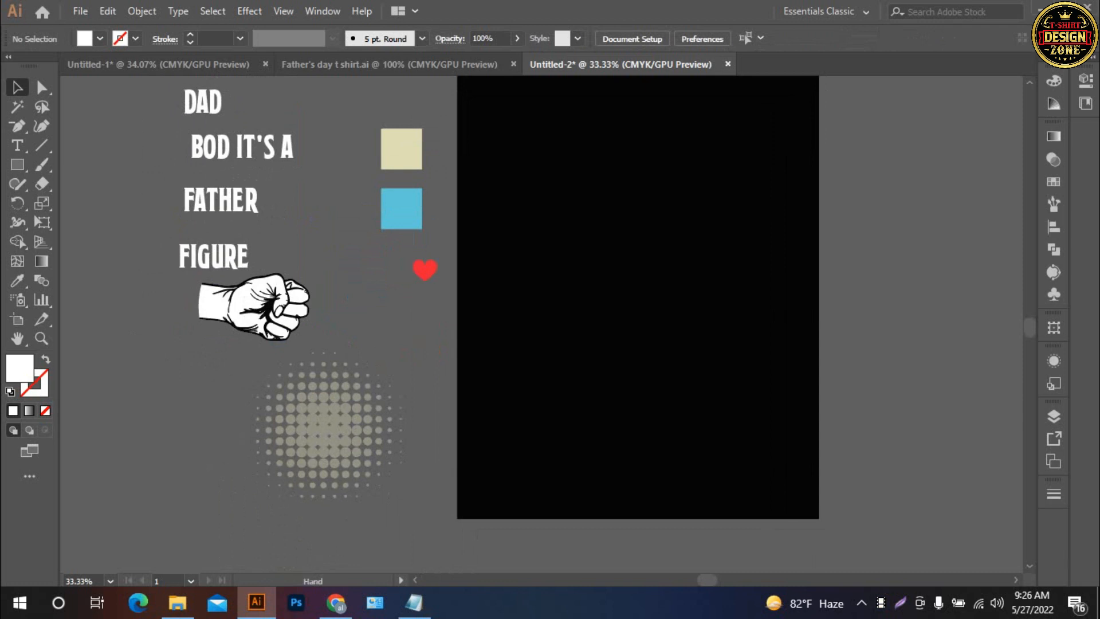
pyautogui.hotkey('ctrl', '0')
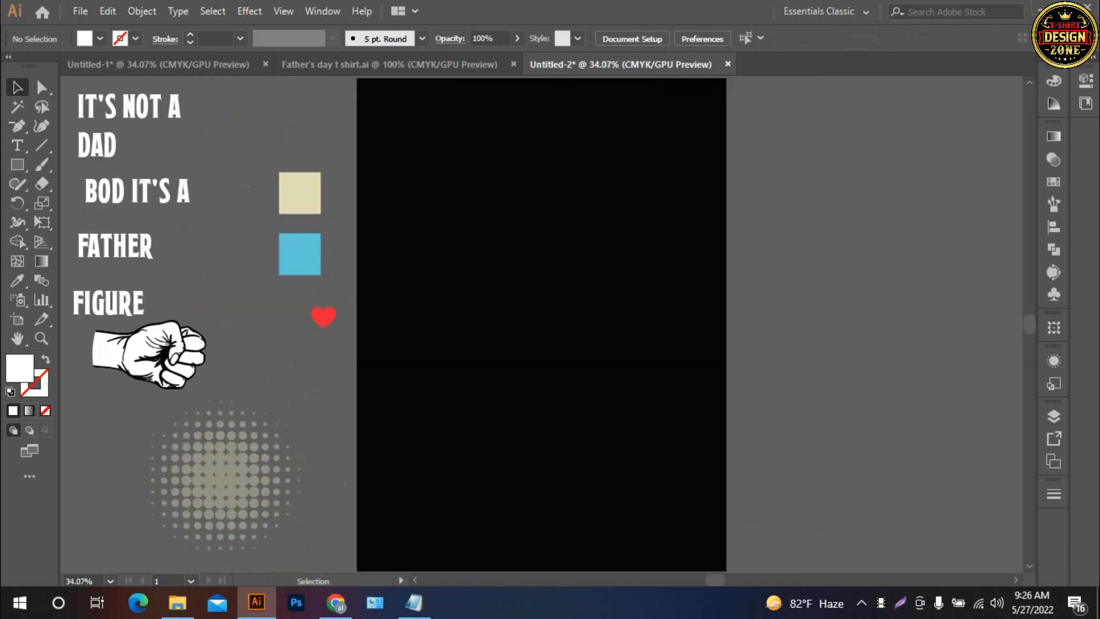
# Step: Place a copy of the halftone dot pattern on the black artboard and centre it horizontally and vertically
pyautogui.moveTo(504, 321); pyautogui.dragTo(628, 243)
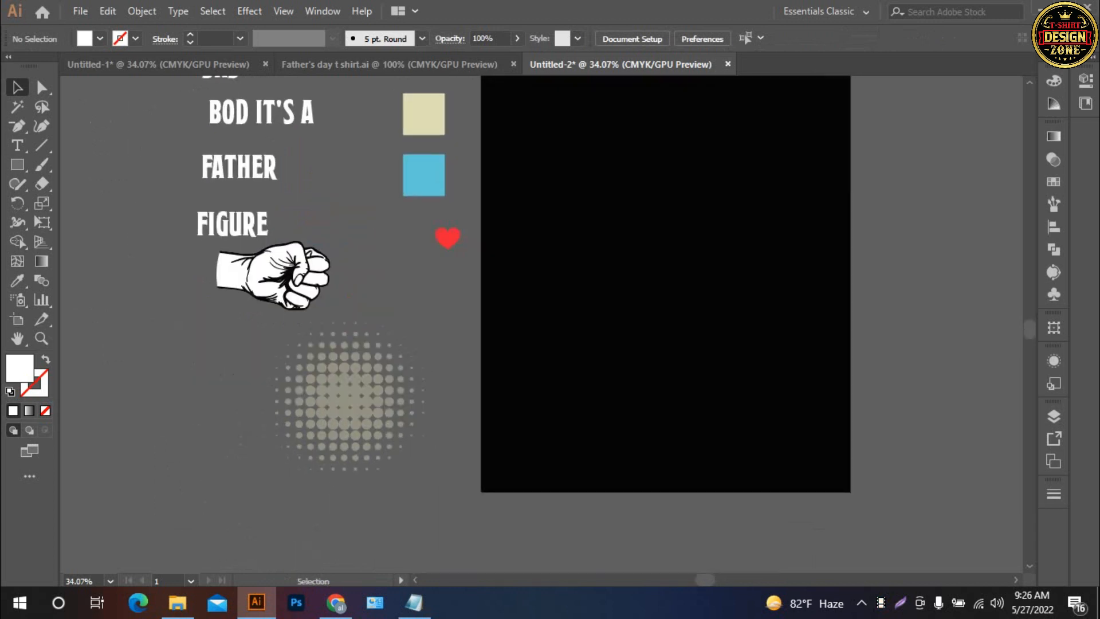
pyautogui.moveTo(481, 292); pyautogui.dragTo(500, 316)
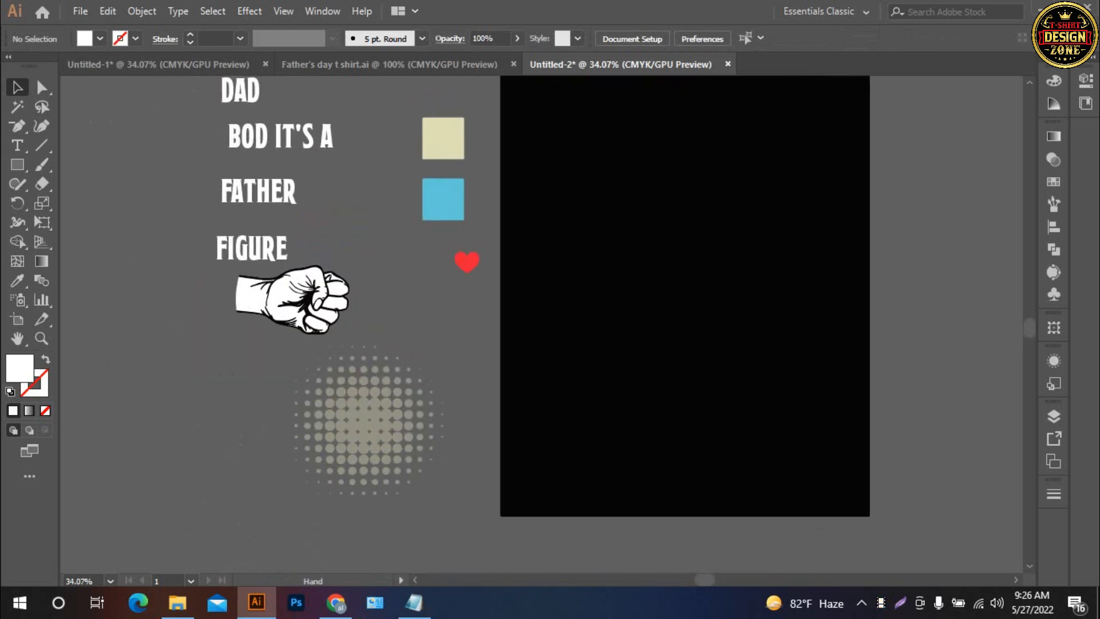
pyautogui.click(409, 425)
pyautogui.moveTo(409, 426); pyautogui.dragTo(648, 315)
pyautogui.click(640, 196)
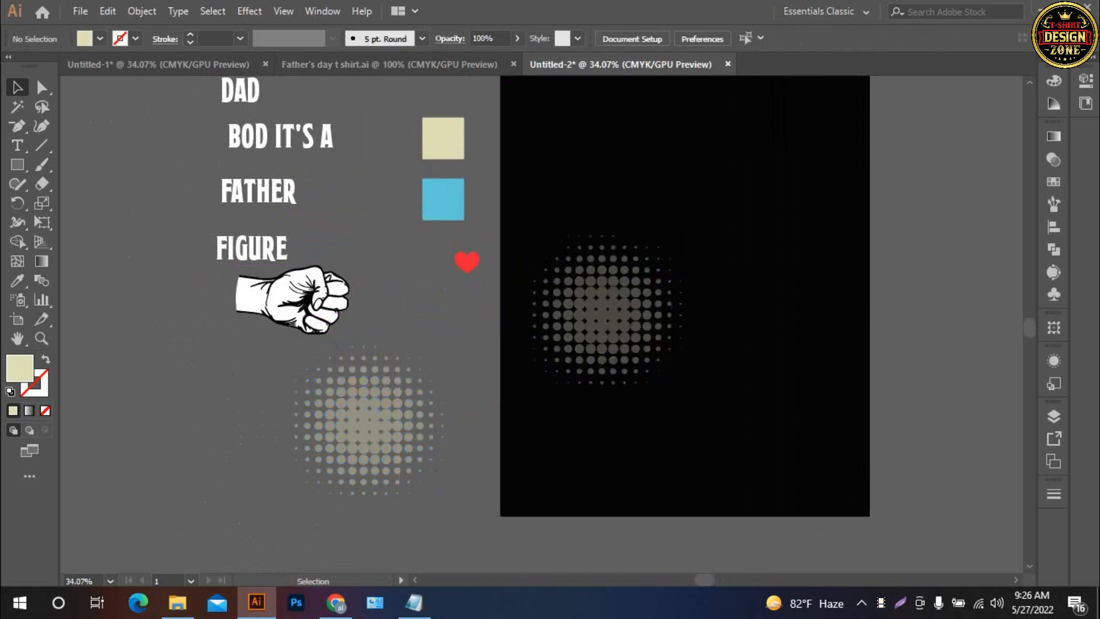
pyautogui.click(647, 303)
pyautogui.click(691, 38)
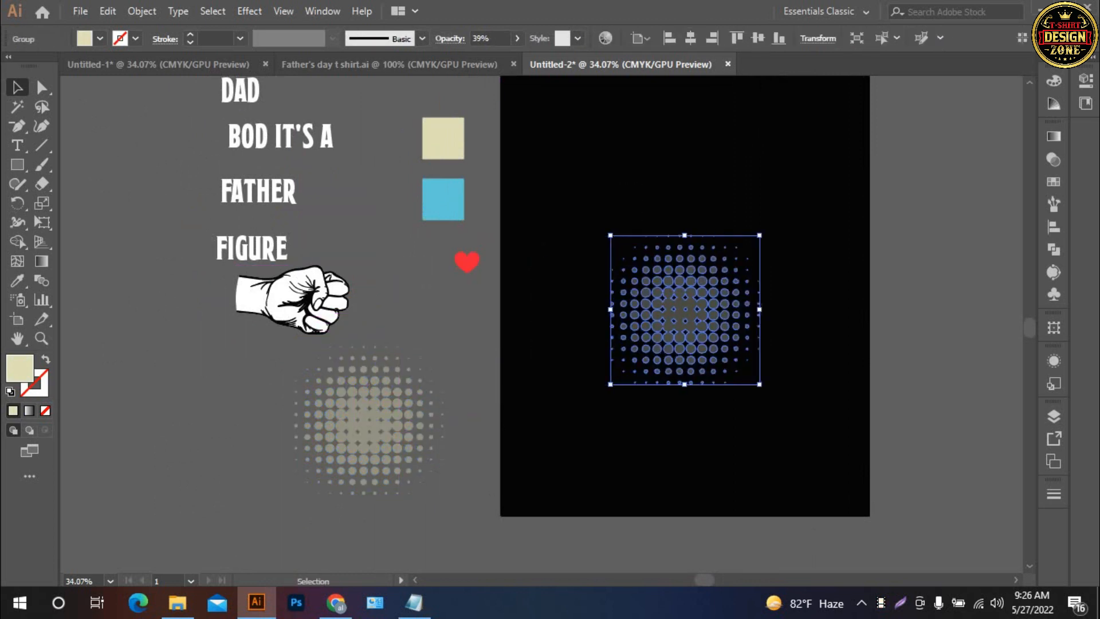
pyautogui.click(758, 38)
pyautogui.hotkey('ctrl', 'shift', 'a')
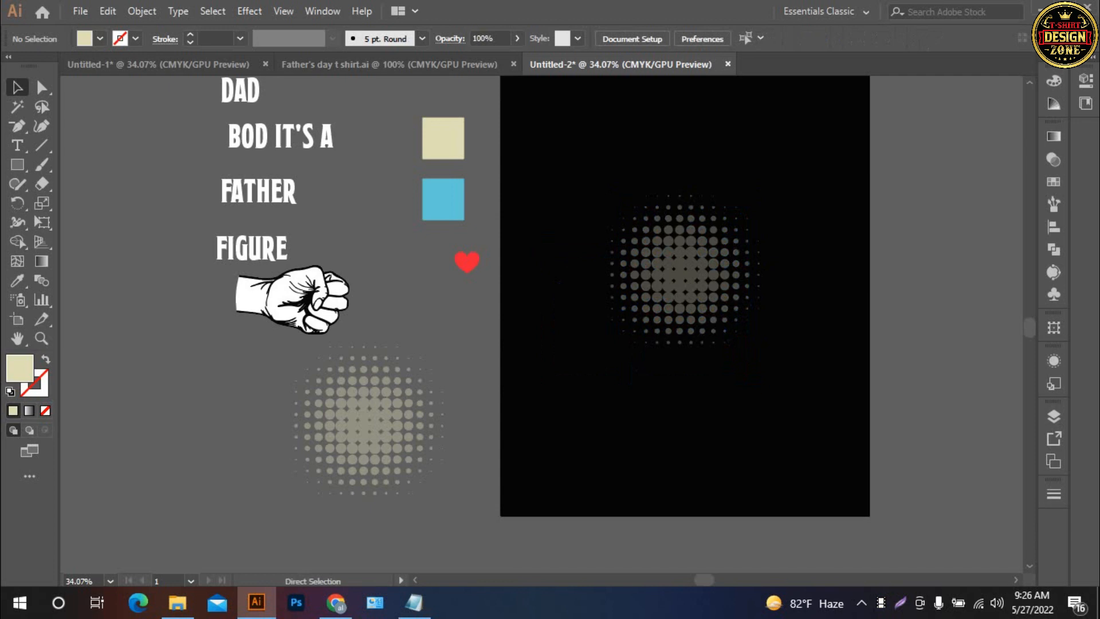
pyautogui.hotkey('ctrl', '0')
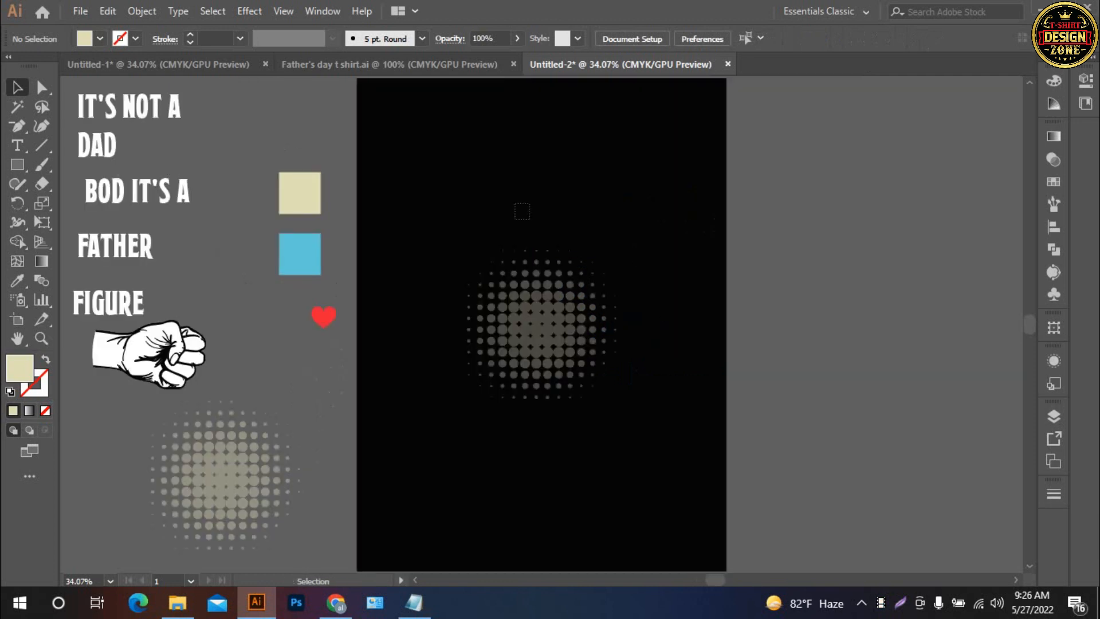
# Step: Enlarge the halftone pattern on the artboard slightly, keeping it centred
pyautogui.moveTo(522, 211); pyautogui.dragTo(620, 349)
pyautogui.hotkey('ctrl', 'shift', 'a')
pyautogui.moveTo(579, 292); pyautogui.dragTo(633, 331)
pyautogui.hotkey('ctrl', 'shift', 'a')
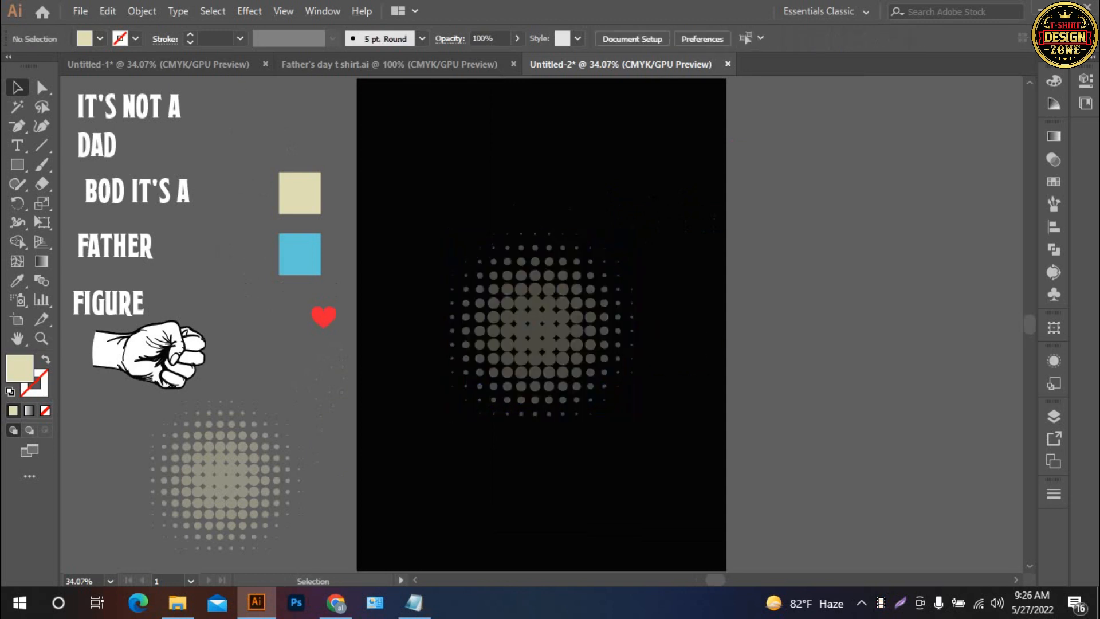
# Step: Try the Explorer Condensed font on the original "IT'S NOT A" text line
pyautogui.moveTo(524, 246); pyautogui.dragTo(650, 224)
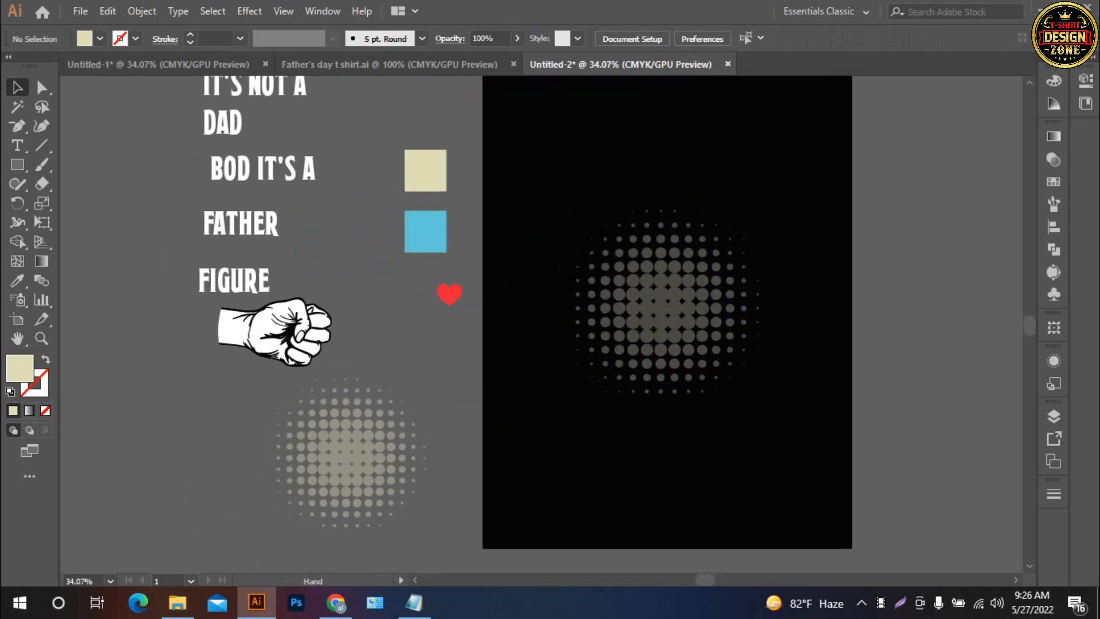
pyautogui.moveTo(433, 211); pyautogui.dragTo(692, 252)
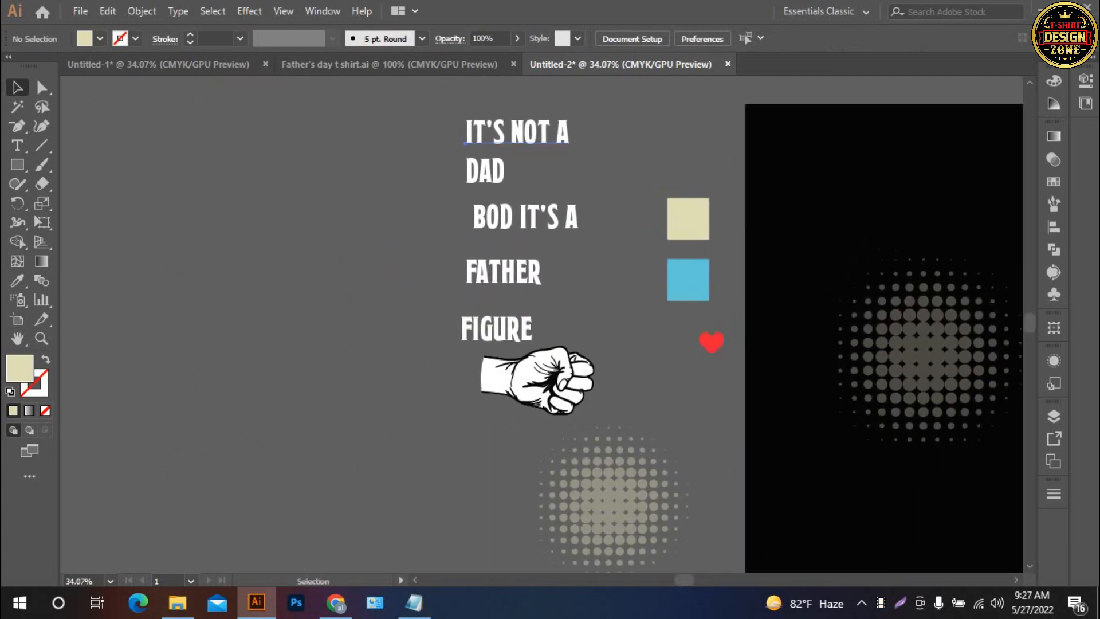
pyautogui.click(516, 132)
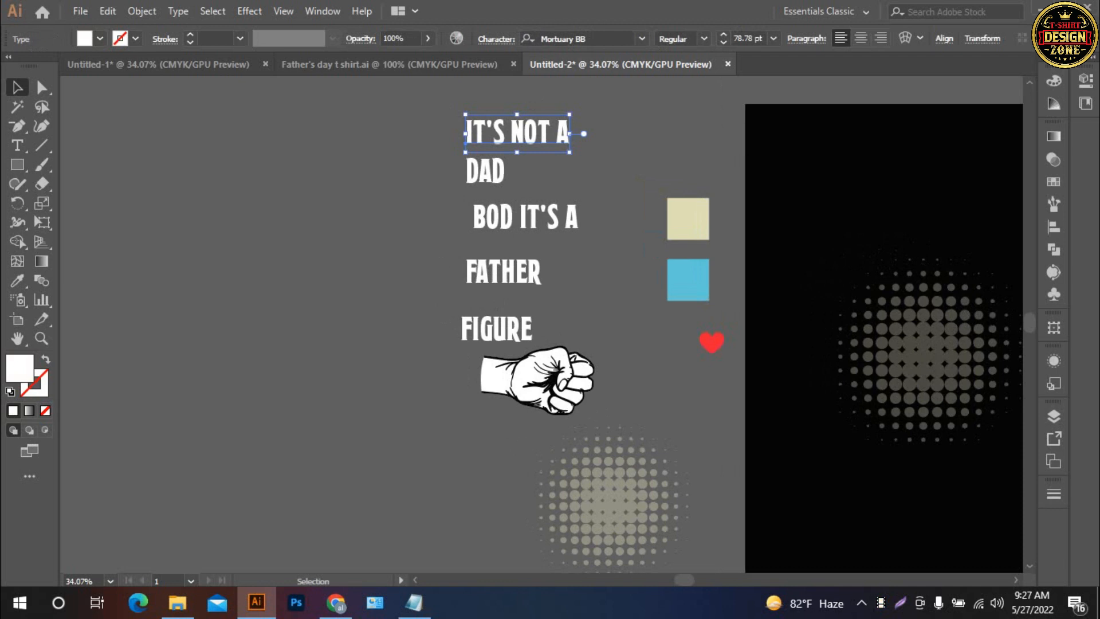
pyautogui.click(562, 39)
pyautogui.write('ex')
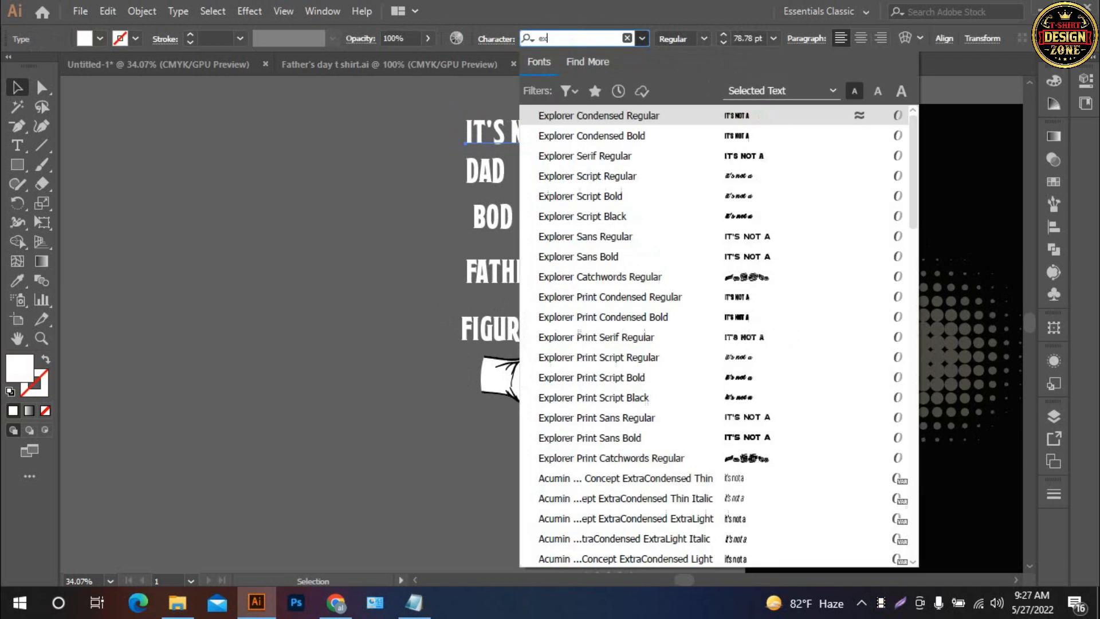
pyautogui.click(592, 135)
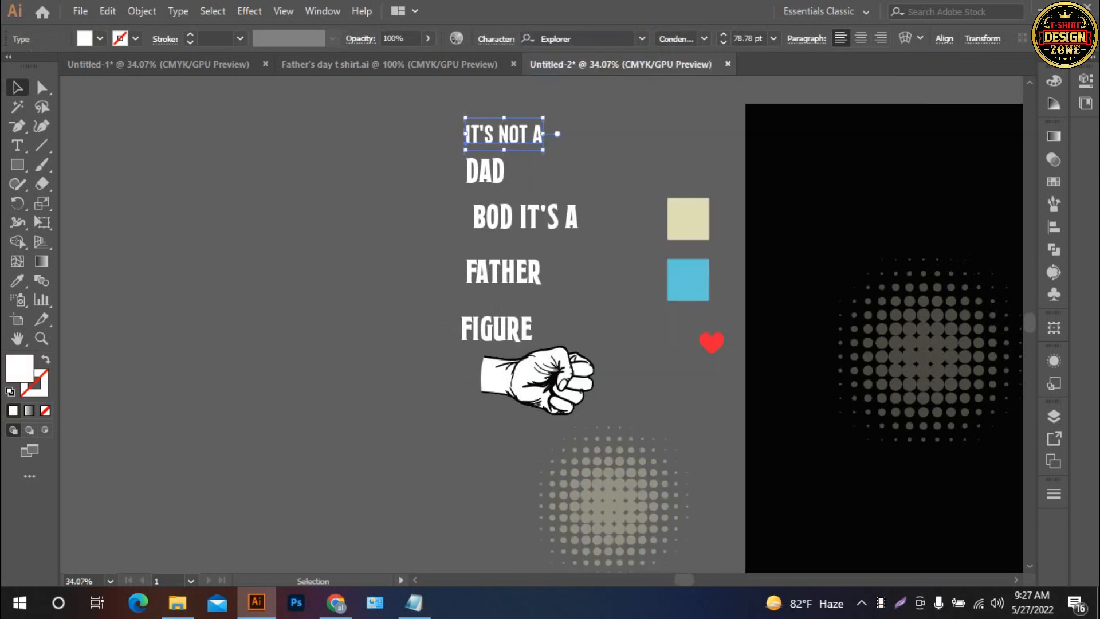
pyautogui.hotkey('ctrl', 'shift', 'a')
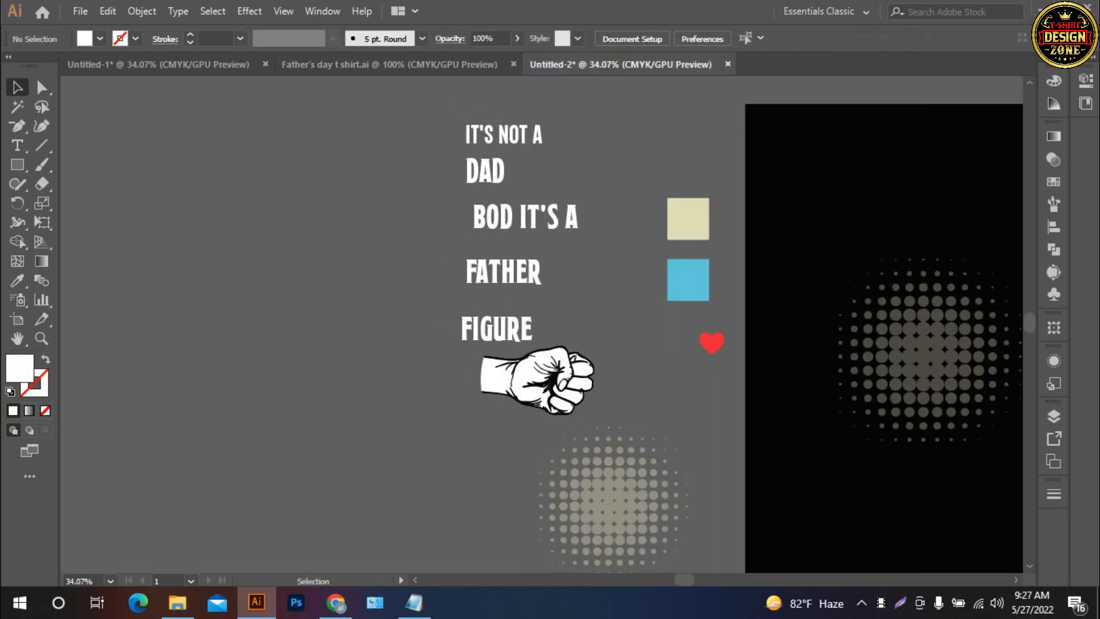
# Step: Undo the font change on the original "IT'S NOT A" text line
pyautogui.moveTo(659, 344); pyautogui.dragTo(626, 350)
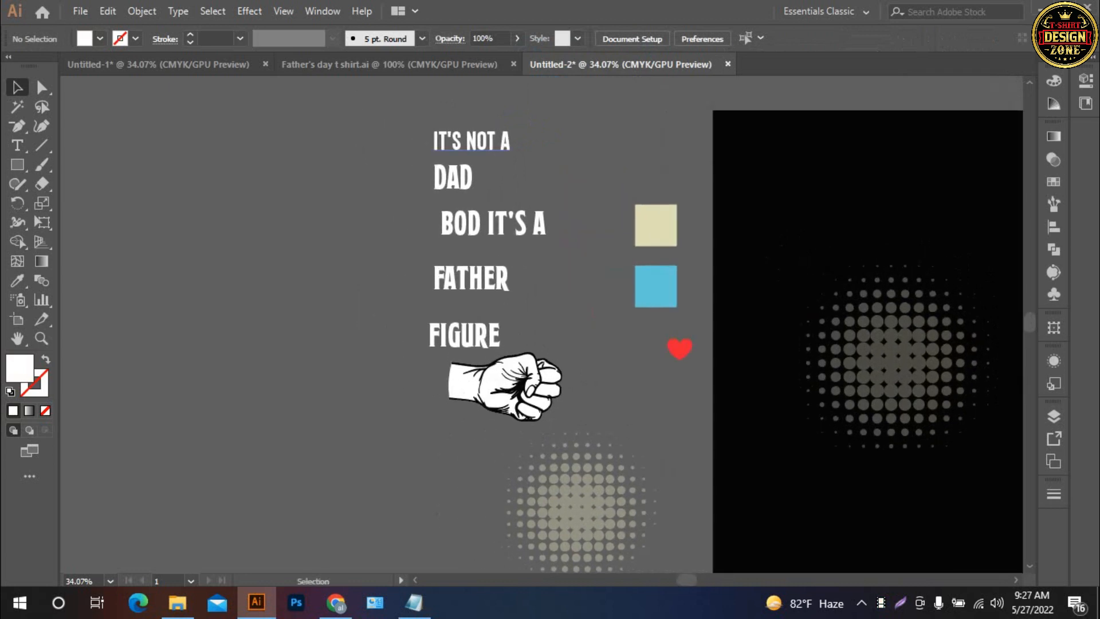
pyautogui.doubleClick(472, 141)
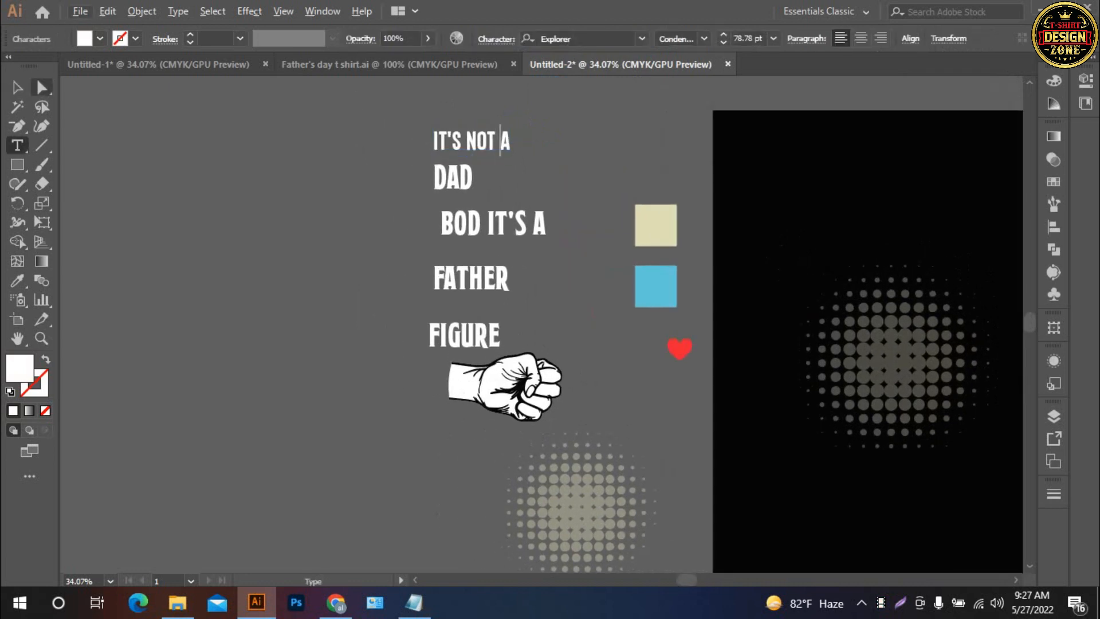
pyautogui.click(18, 87)
pyautogui.click(258, 166)
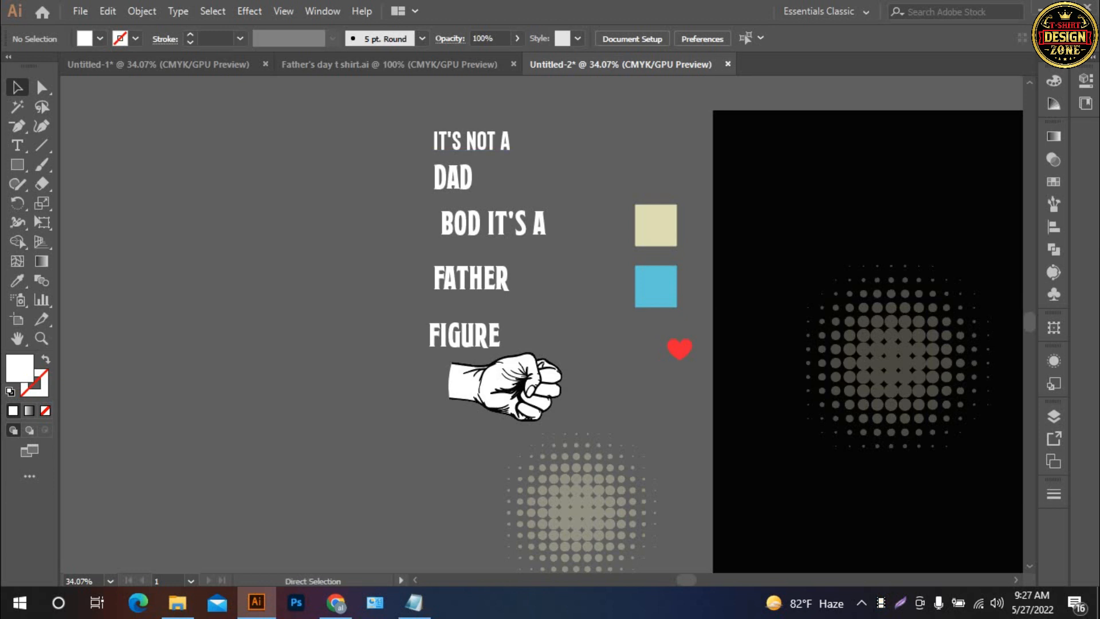
pyautogui.hotkey('ctrl', 'z')
# Step: Make three copies of the "IT'S NOT A" text, stacked in a column beside the original text lines
pyautogui.click(367, 161)
pyautogui.click(485, 140)
pyautogui.moveTo(514, 138); pyautogui.dragTo(413, 215)
pyautogui.moveTo(414, 217); pyautogui.dragTo(417, 275)
pyautogui.click(452, 321)
# Step: Set the font of the top "IT'S NOT A" copy to Explorer Condensed
pyautogui.doubleClick(372, 163)
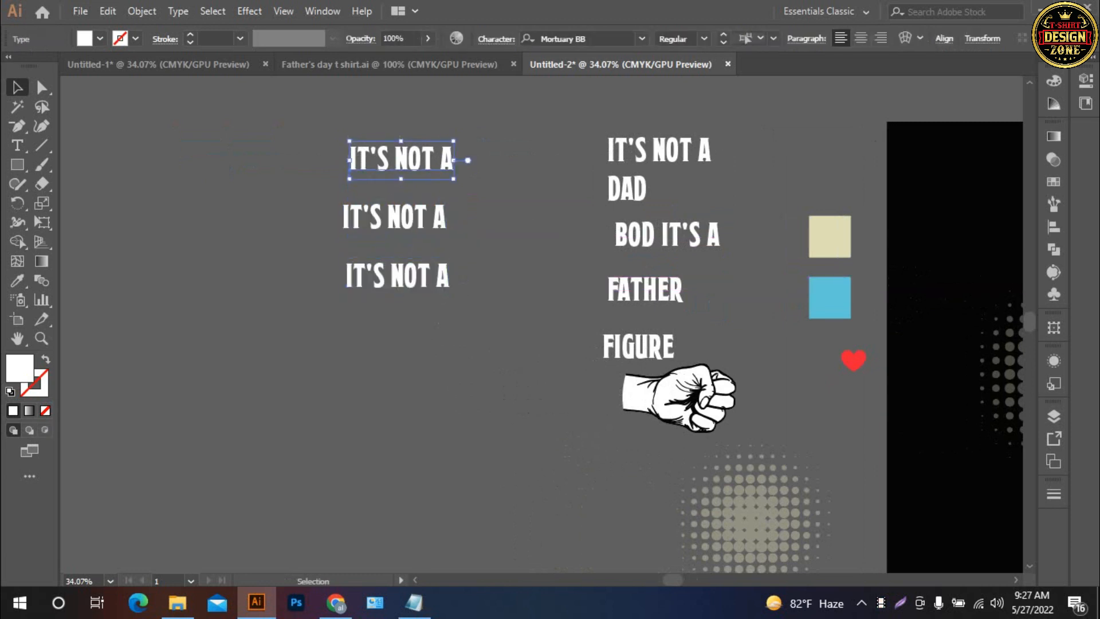
pyautogui.hotkey('ctrl', 'a')
pyautogui.click(642, 39)
pyautogui.write('ex')
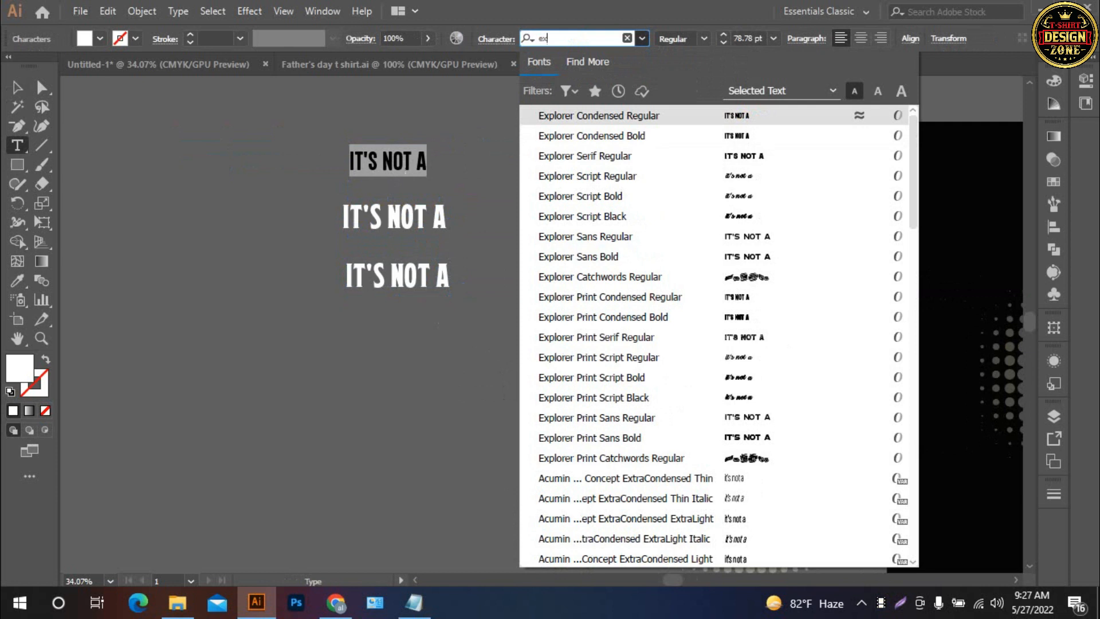
pyautogui.press('Return')
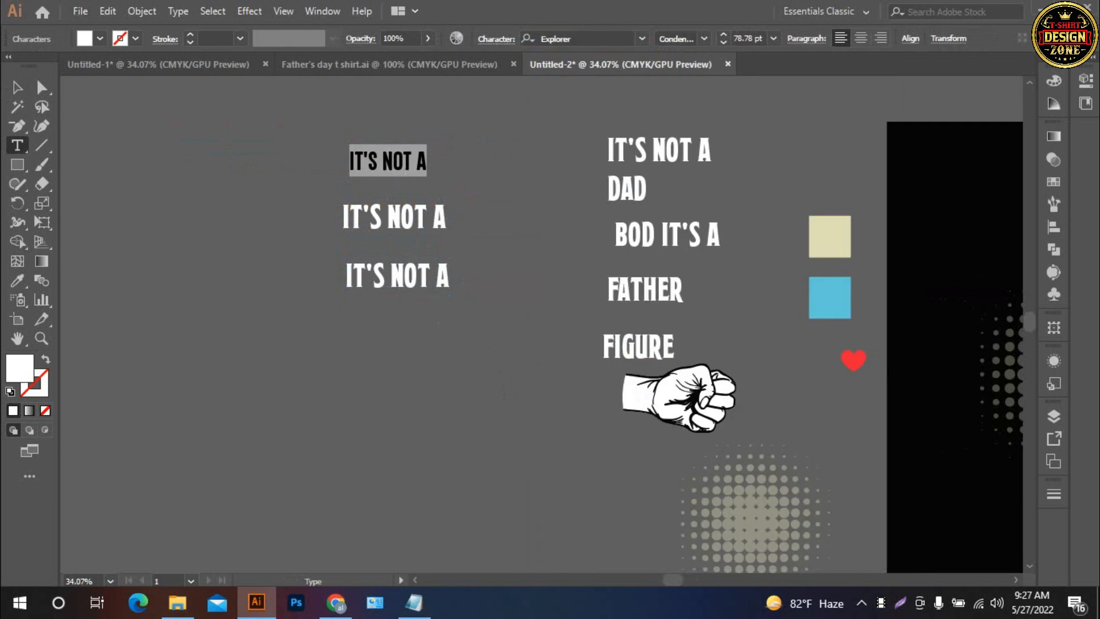
pyautogui.click(17, 88)
# Step: Set the font of the middle "IT'S NOT A" copy to OLD SPORT 02 ATHLETIC NCV
pyautogui.click(394, 218)
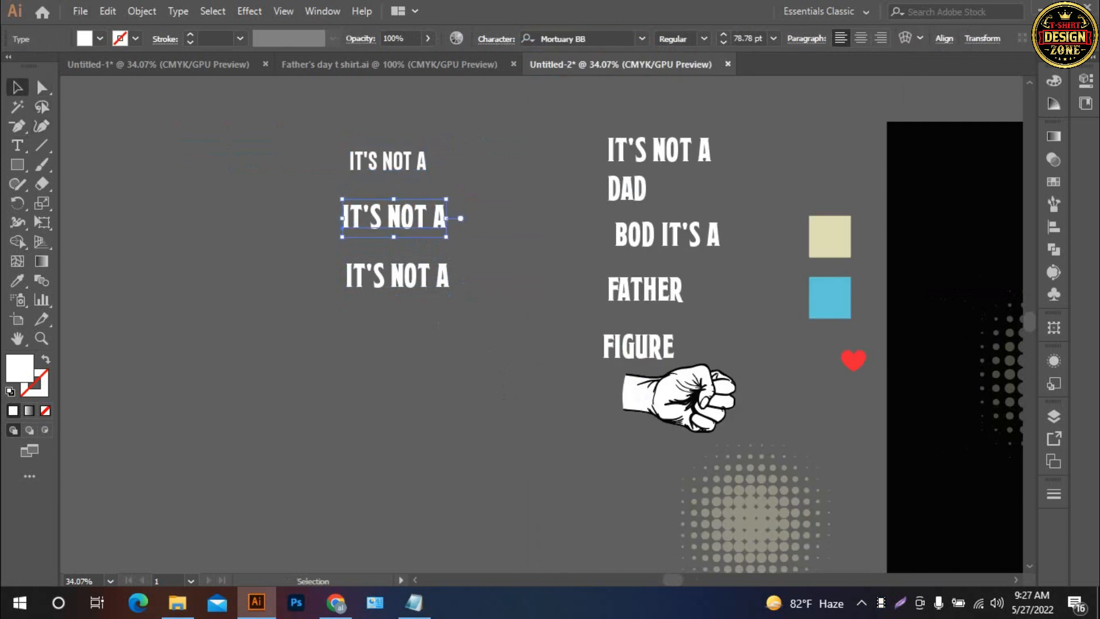
pyautogui.click(573, 39)
pyautogui.write('old')
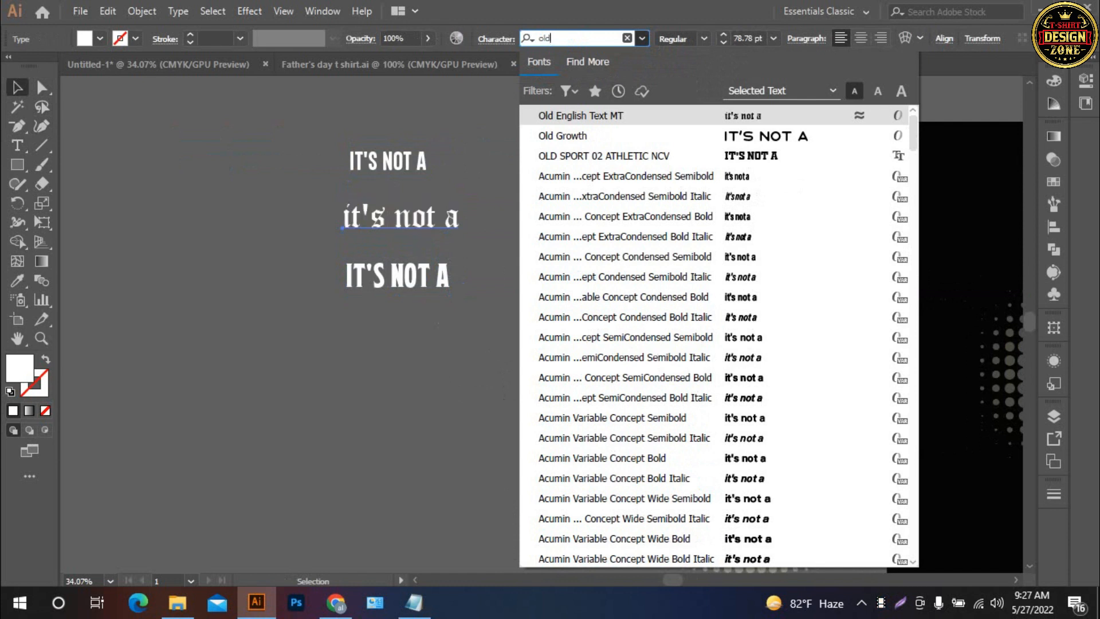
pyautogui.click(604, 155)
pyautogui.click(504, 321)
# Step: Replace the bottom copy's text with the name of its font, Mortuary BB
pyautogui.click(398, 276)
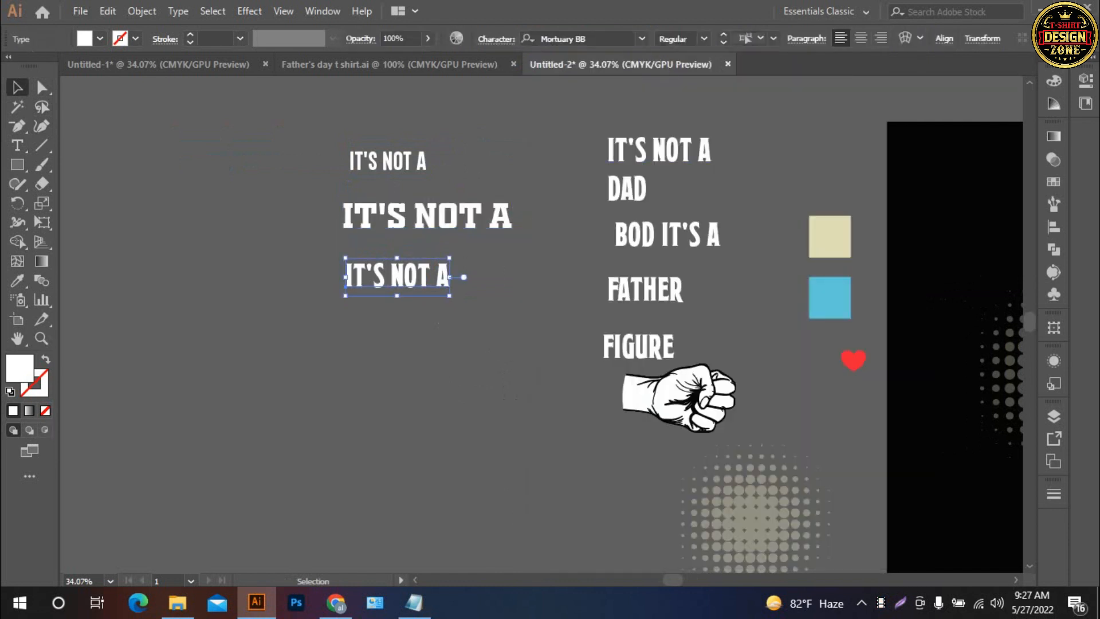
pyautogui.click(578, 39)
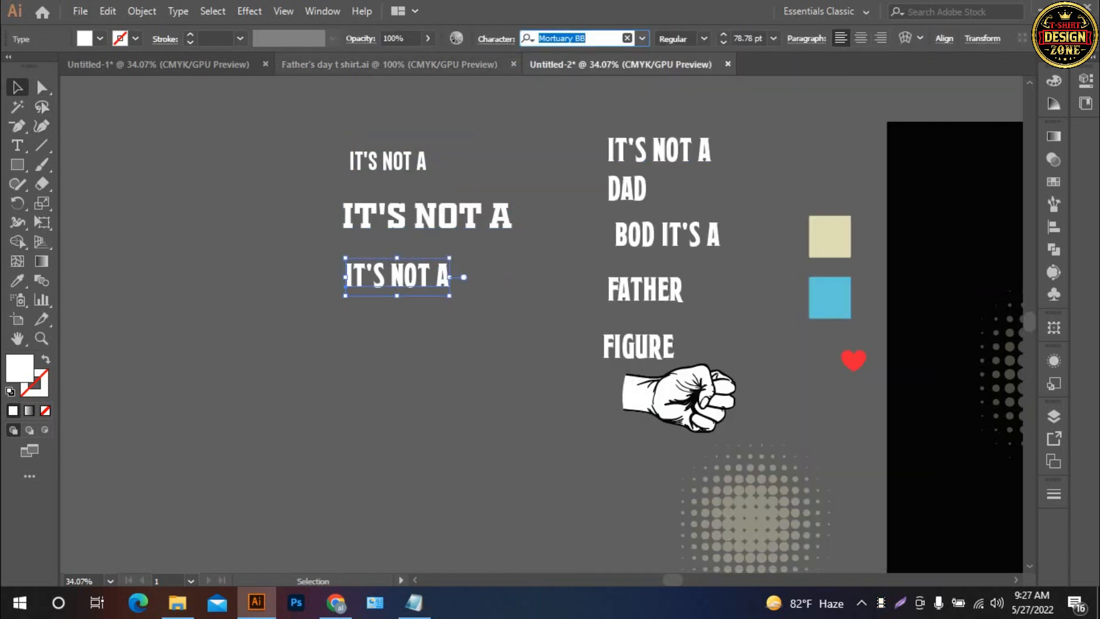
pyautogui.hotkey('ctrl', 'c')
pyautogui.doubleClick(397, 276)
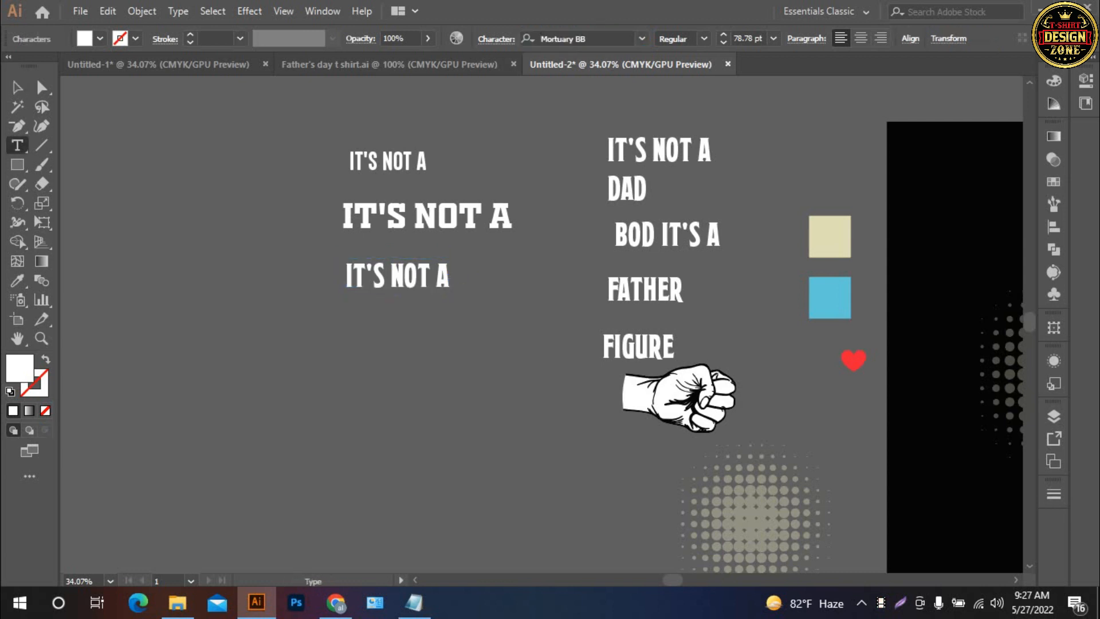
pyautogui.hotkey('ctrl', 'a')
pyautogui.hotkey('ctrl', 'v')
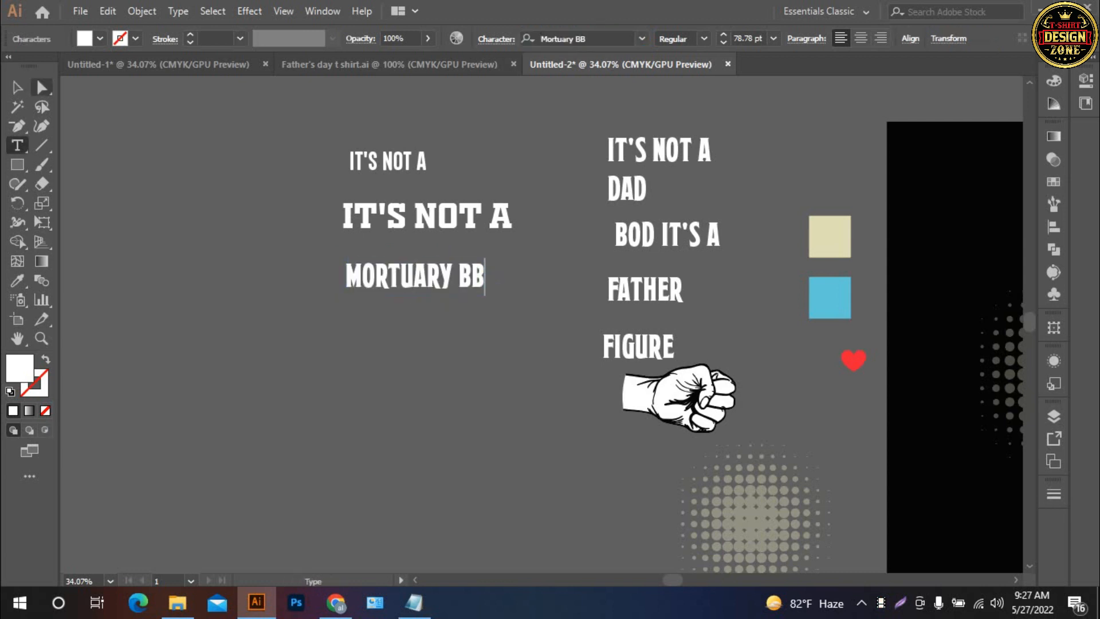
pyautogui.press('Escape')
# Step: Replace the middle copy's text with the name of its font, OLD SPORT 02 ATHLETIC NCV
pyautogui.click(431, 218)
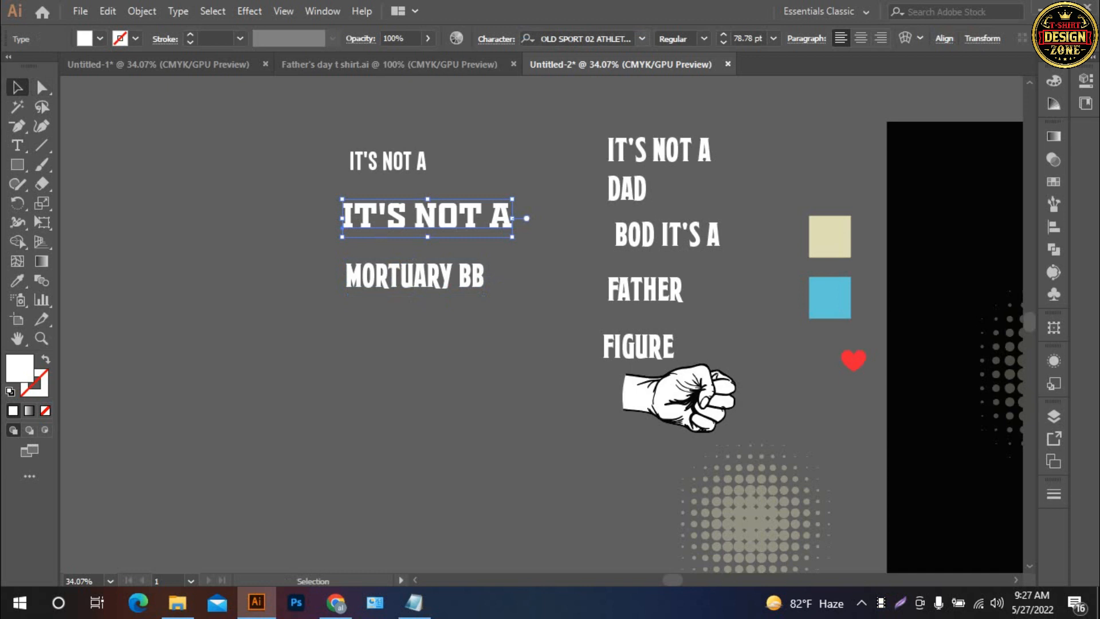
pyautogui.click(596, 38)
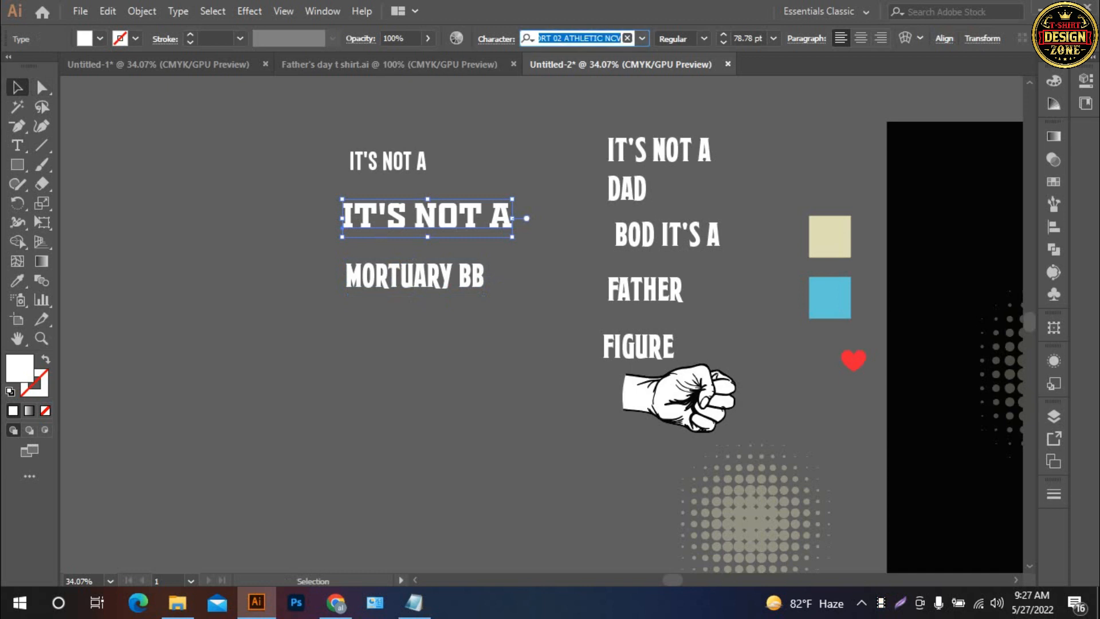
pyautogui.doubleClick(431, 218)
pyautogui.hotkey('ctrl', 'a')
pyautogui.hotkey('ctrl', 'v')
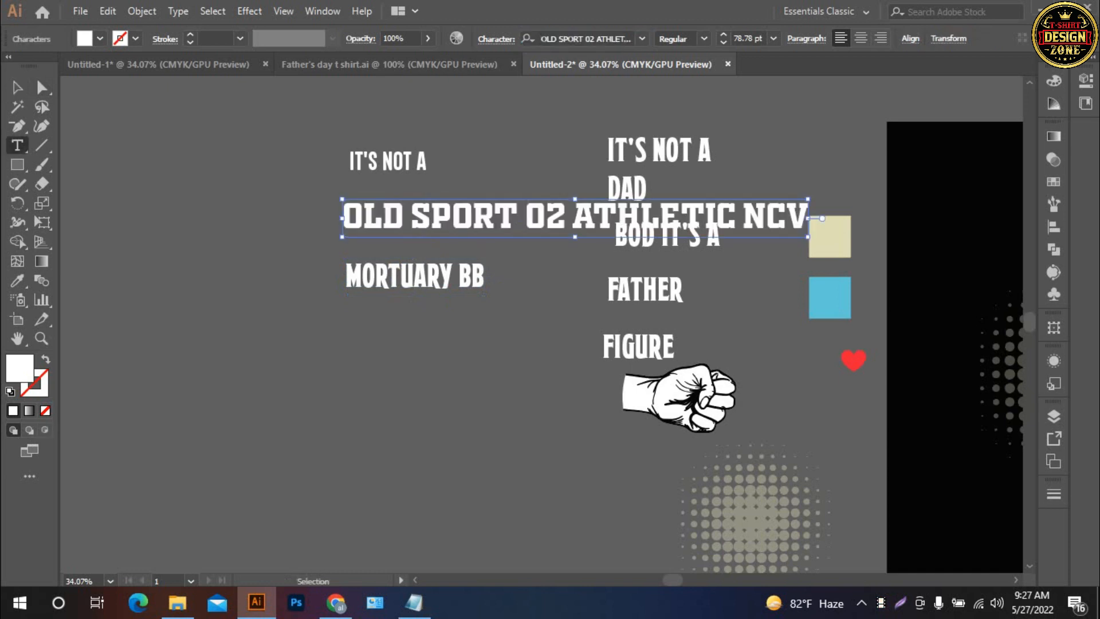
pyautogui.click(18, 87)
# Step: Replace the top copy's text with the name of its font, Explorer
pyautogui.click(378, 162)
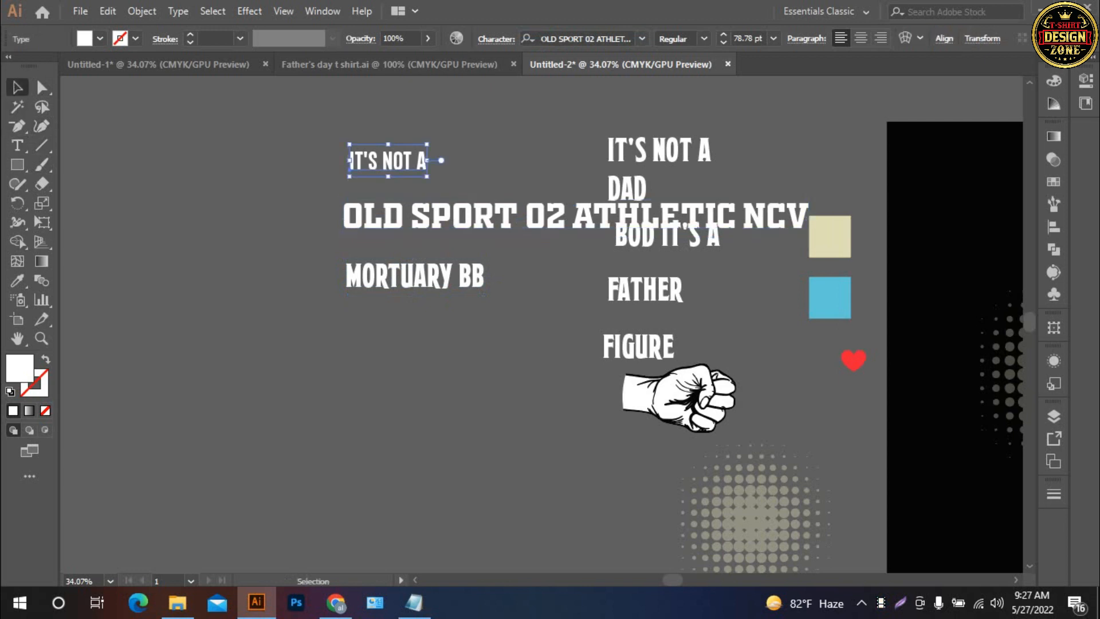
pyautogui.click(586, 39)
pyautogui.hotkey('ctrl', 'c')
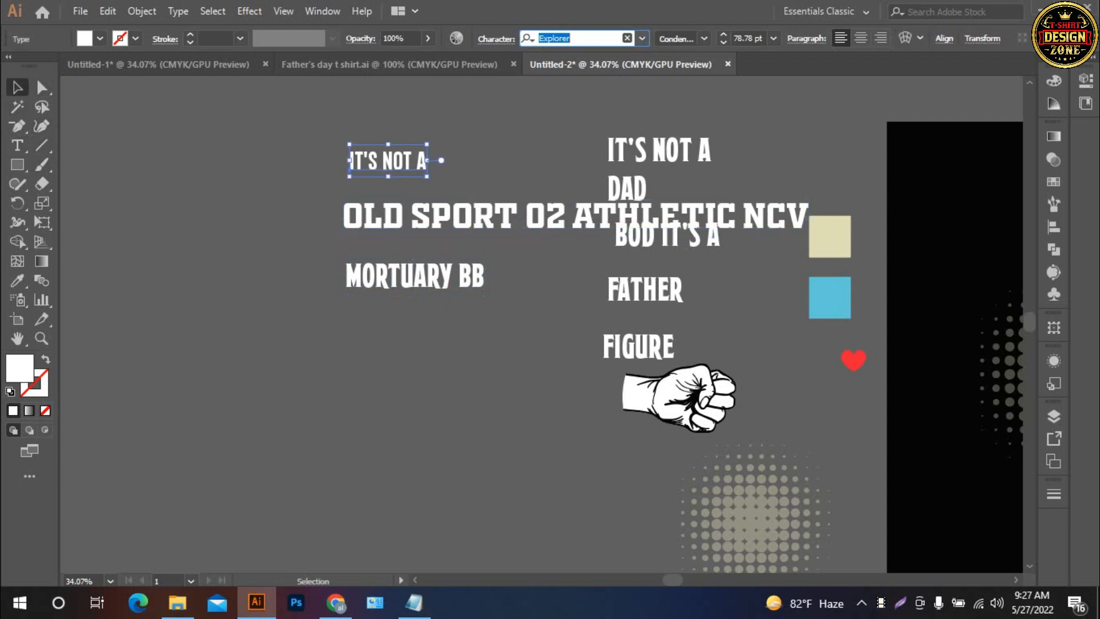
pyautogui.doubleClick(389, 161)
pyautogui.hotkey('ctrl', 'a')
pyautogui.hotkey('ctrl', 'v')
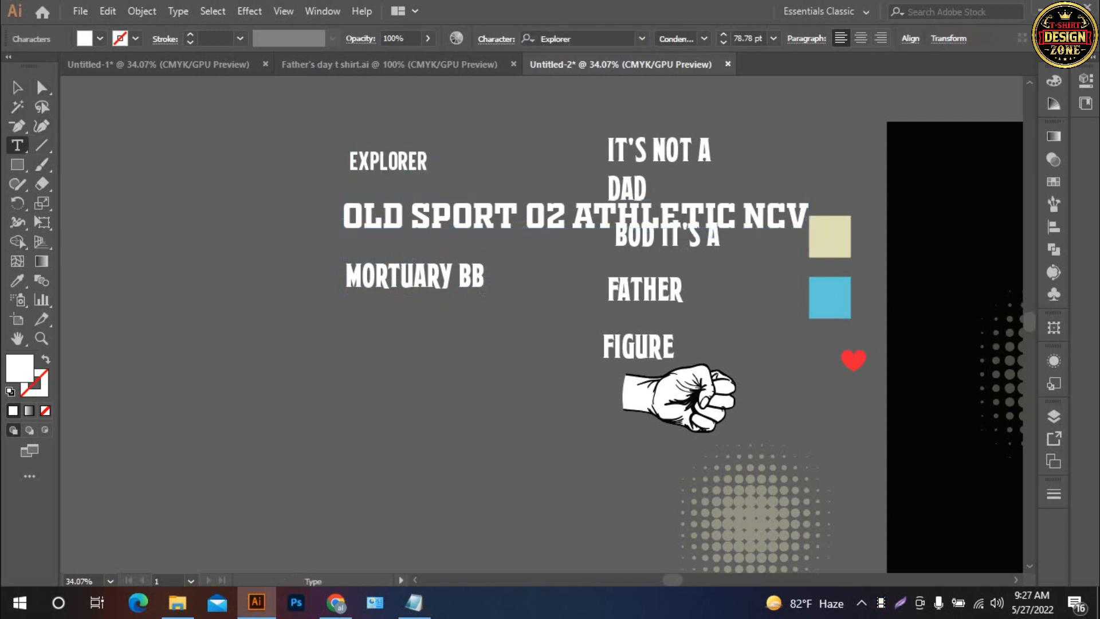
pyautogui.click(17, 87)
pyautogui.click(275, 230)
pyautogui.moveTo(298, 252); pyautogui.dragTo(446, 256)
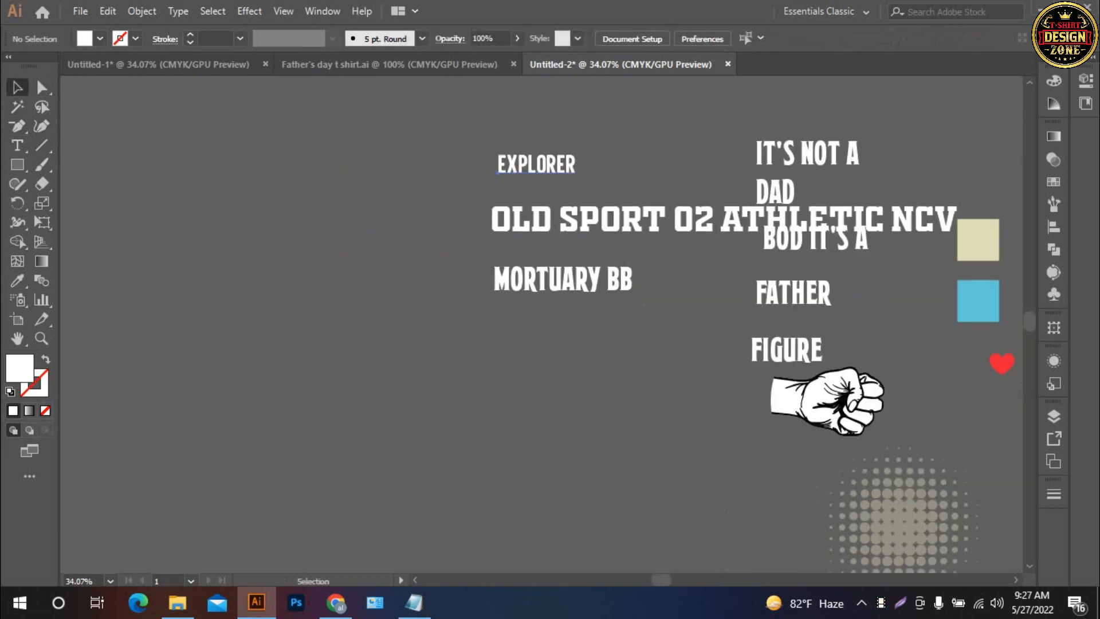
# Step: Move the EXPLORER, OLD SPORT 02 ATHLETIC NCV and MORTUARY BB font labels up and left, away from the quote lines
pyautogui.moveTo(536, 163); pyautogui.dragTo(485, 121)
pyautogui.moveTo(573, 221); pyautogui.dragTo(373, 169)
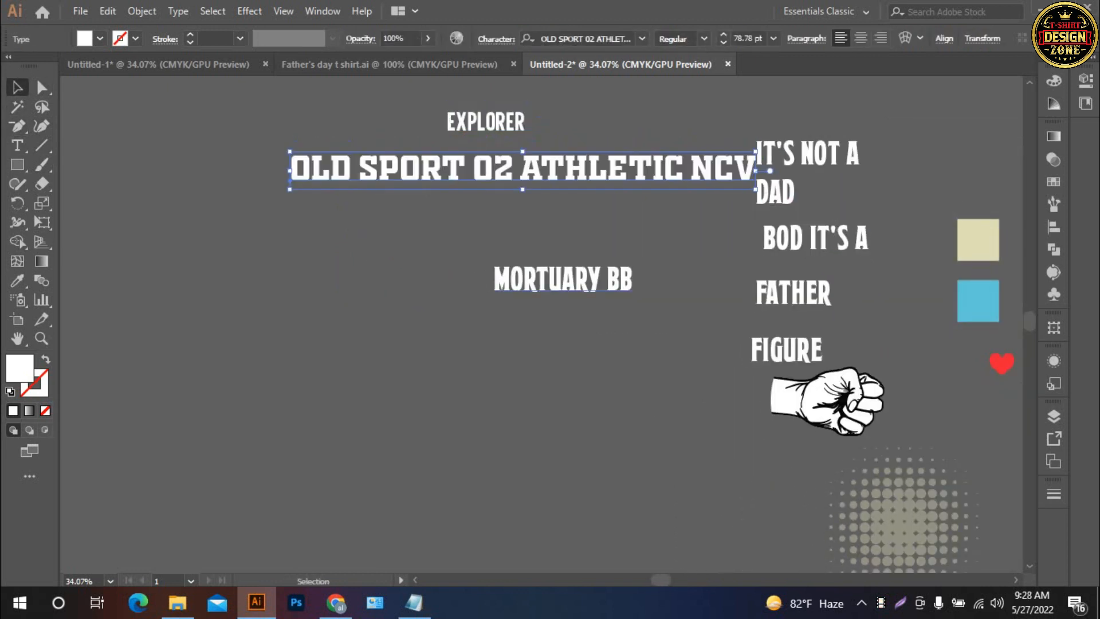
pyautogui.moveTo(576, 275); pyautogui.dragTo(472, 218)
# Step: Set the OLD SPORT 02 ATHLETIC NCV label's font size to 55 pt and move it directly beneath EXPLORER
pyautogui.click(472, 171)
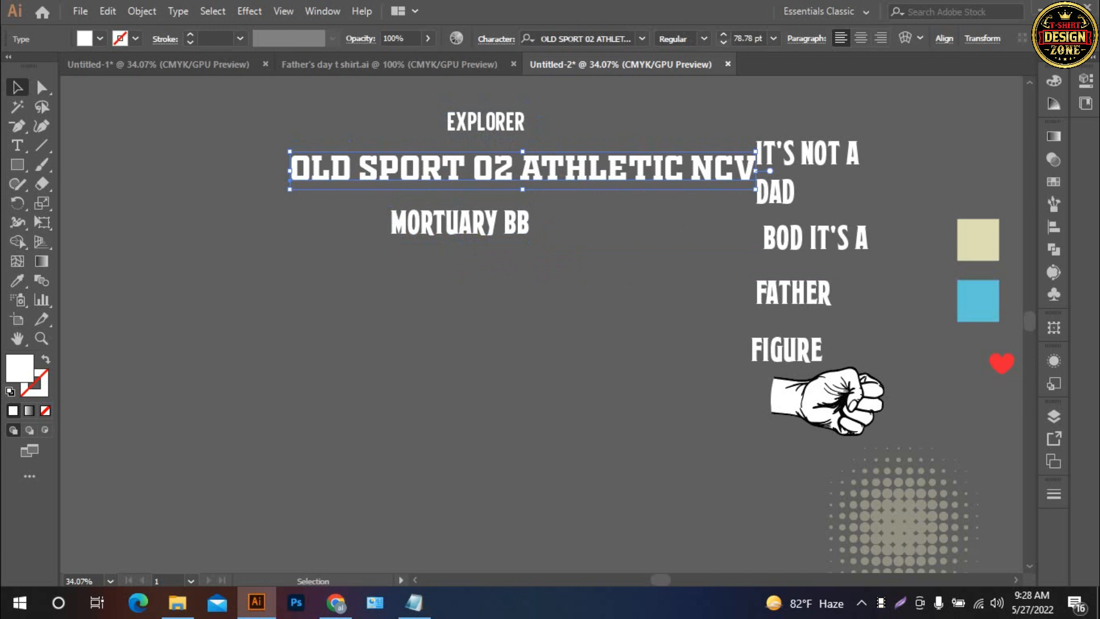
pyautogui.click(724, 42)
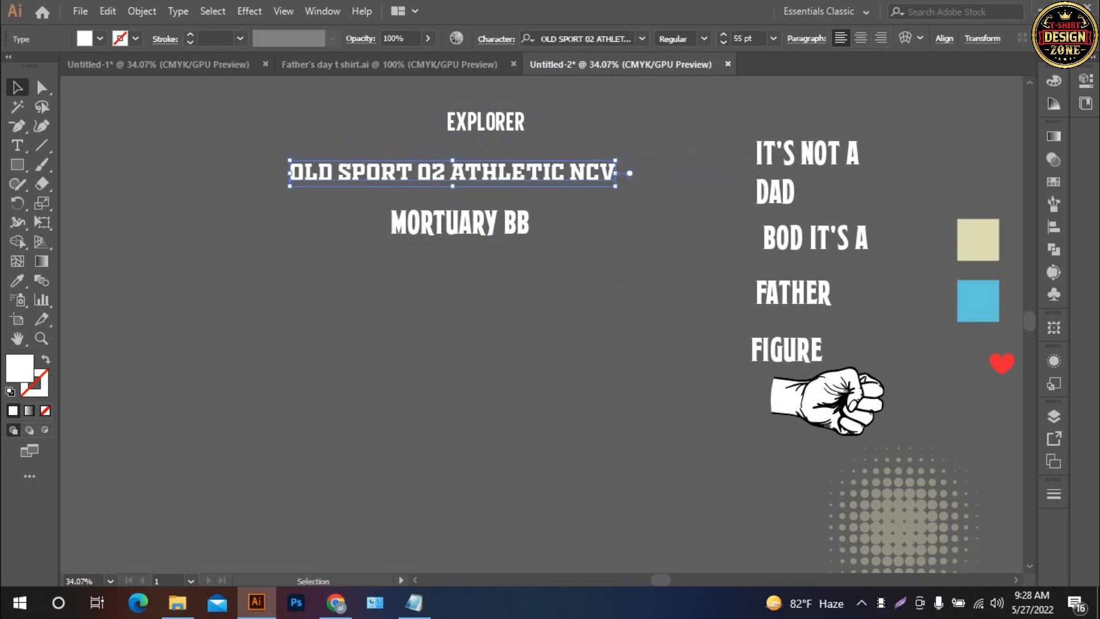
pyautogui.moveTo(560, 172); pyautogui.dragTo(590, 153)
pyautogui.click(590, 224)
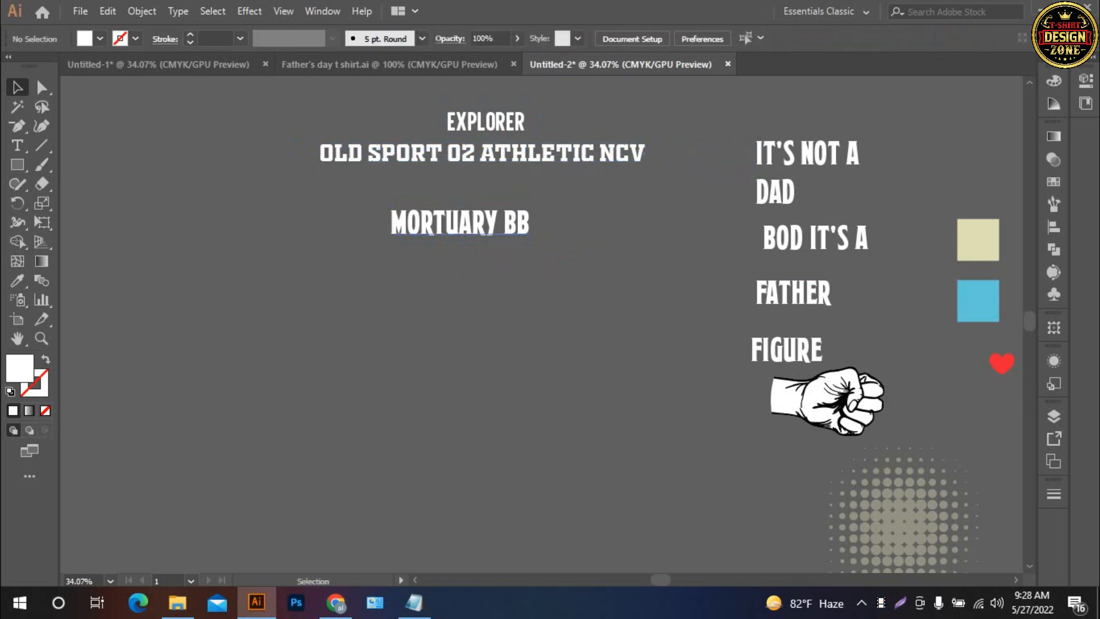
# Step: Move the MORTUARY BB label up directly beneath the OLD SPORT 02 ATHLETIC NCV label
pyautogui.moveTo(525, 222); pyautogui.dragTo(540, 186)
pyautogui.click(580, 221)
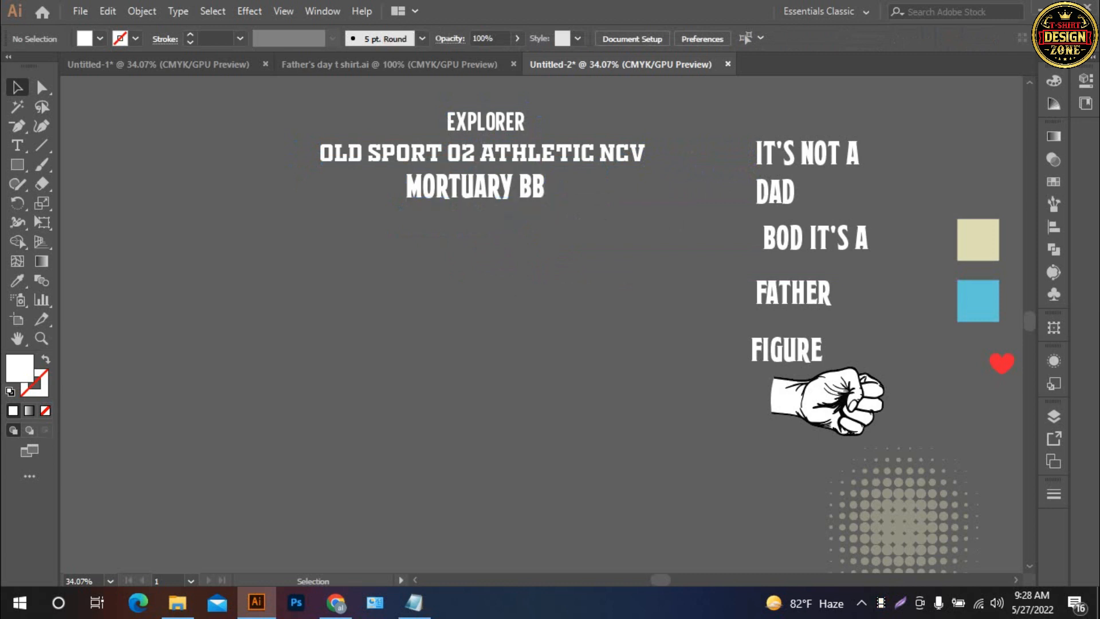
pyautogui.moveTo(580, 220); pyautogui.dragTo(558, 264)
pyautogui.click(516, 196)
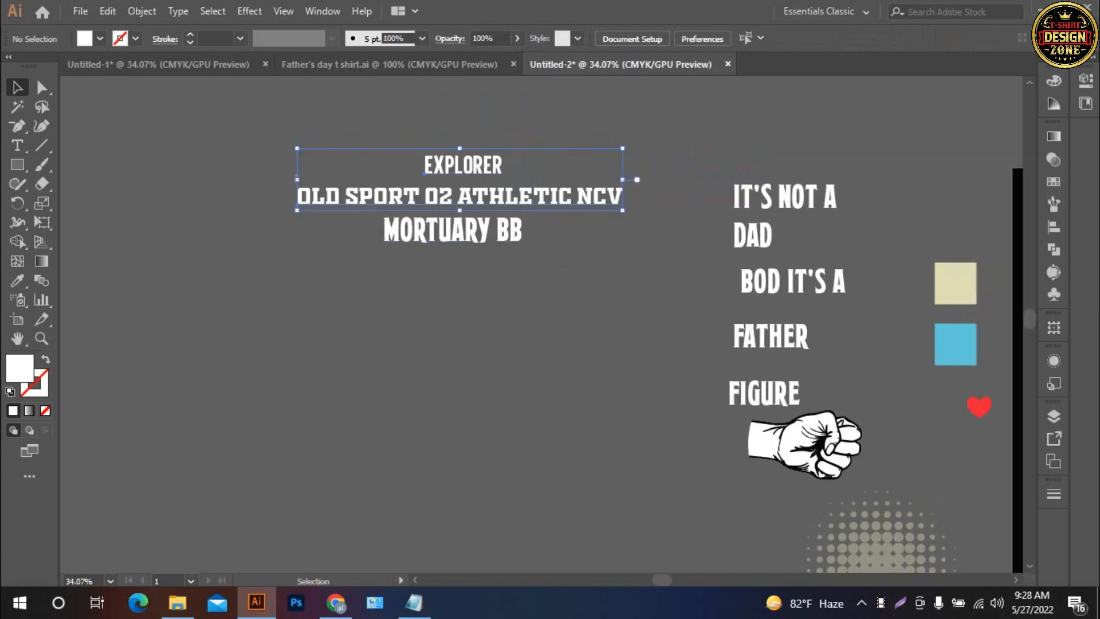
pyautogui.click(550, 275)
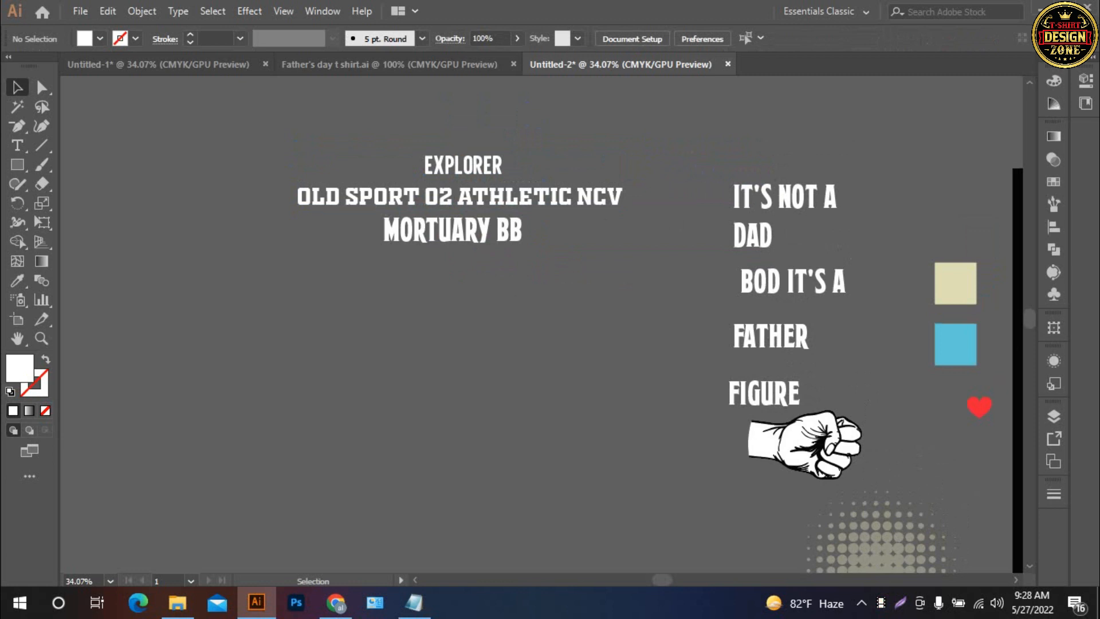
# Step: Apply the EXPLORER label's type style to the quote line "IT'S NOT A" with the Eyedropper
pyautogui.moveTo(792, 282); pyautogui.dragTo(644, 304)
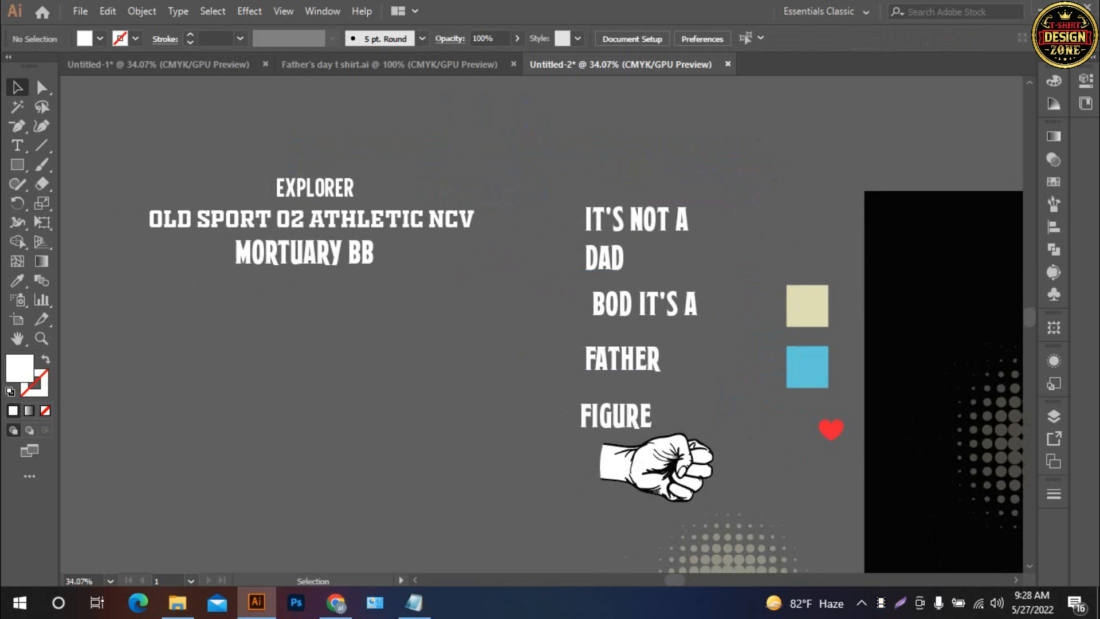
pyautogui.click(604, 259)
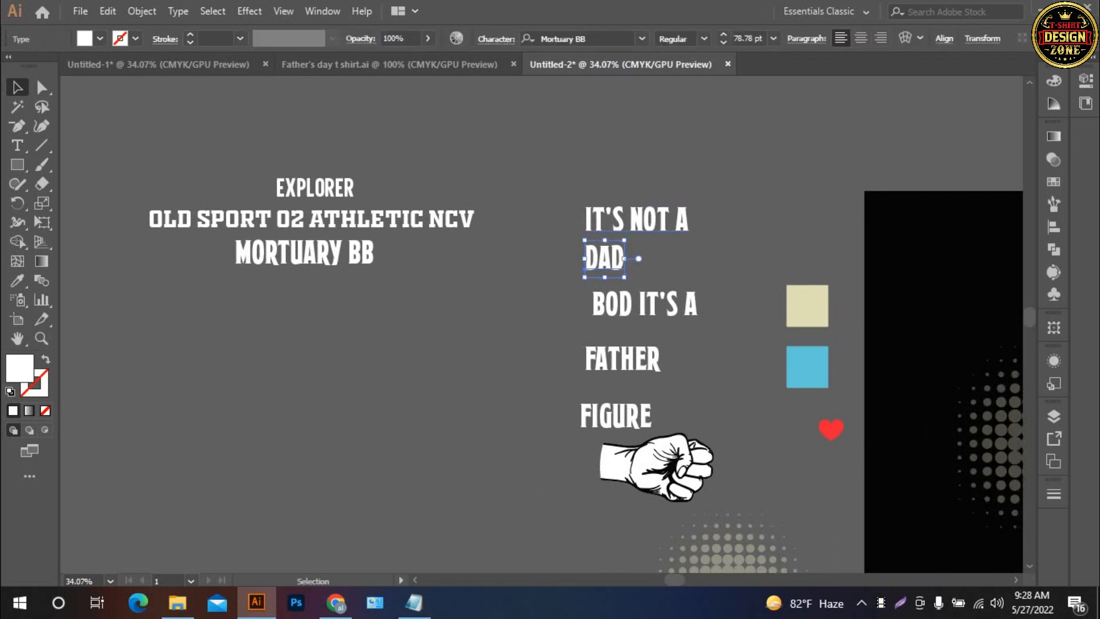
pyautogui.click(625, 221)
pyautogui.press('i')
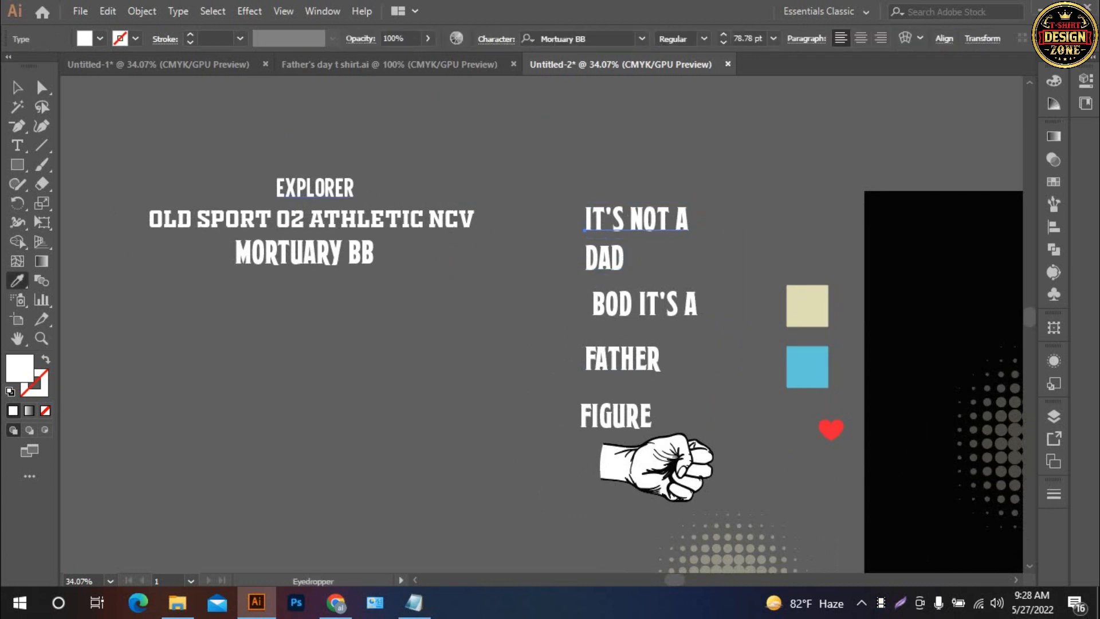
pyautogui.click(315, 189)
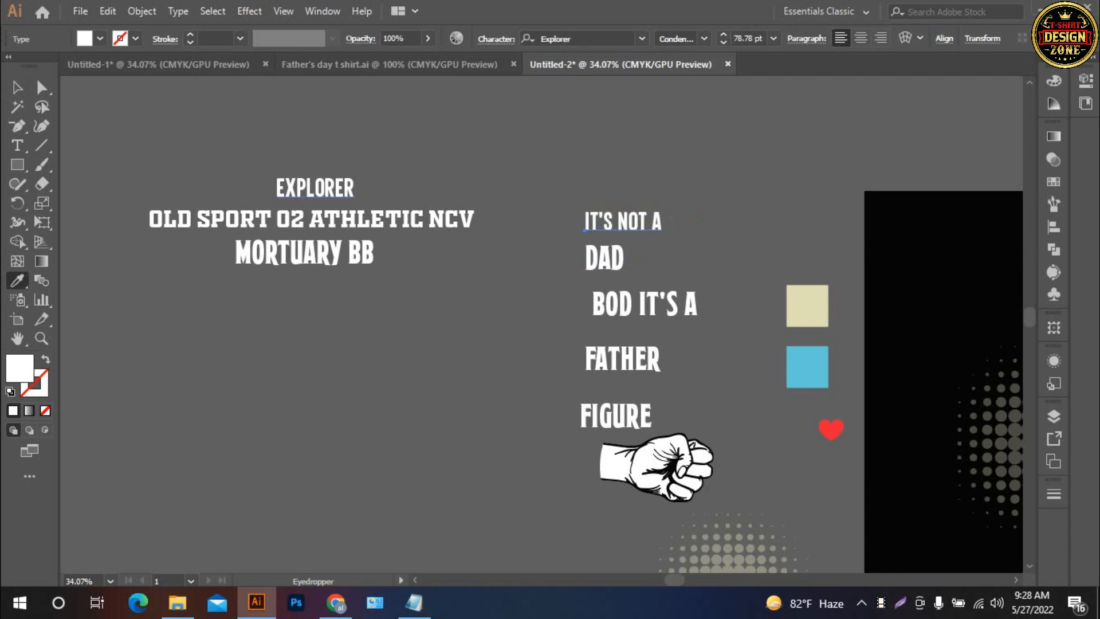
pyautogui.press('v')
pyautogui.hotkey('ctrl', 'shift', 'a')
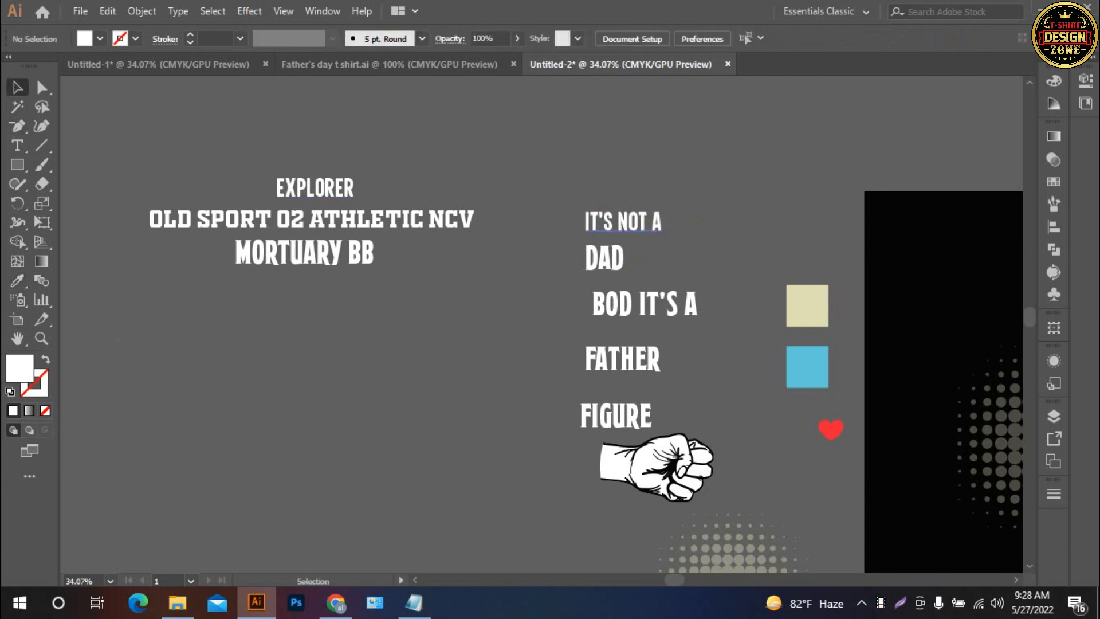
# Step: Apply the OLD SPORT 02 ATHLETIC NCV label's type style to the quote line "DAD" with the Eyedropper
pyautogui.click(604, 259)
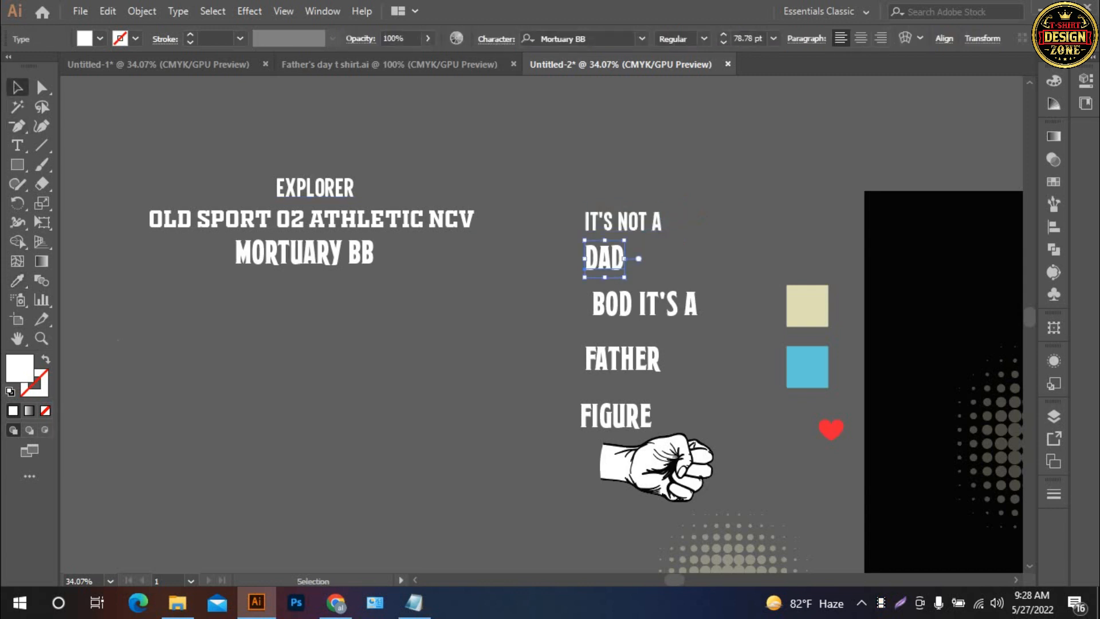
pyautogui.press('i')
pyautogui.click(312, 221)
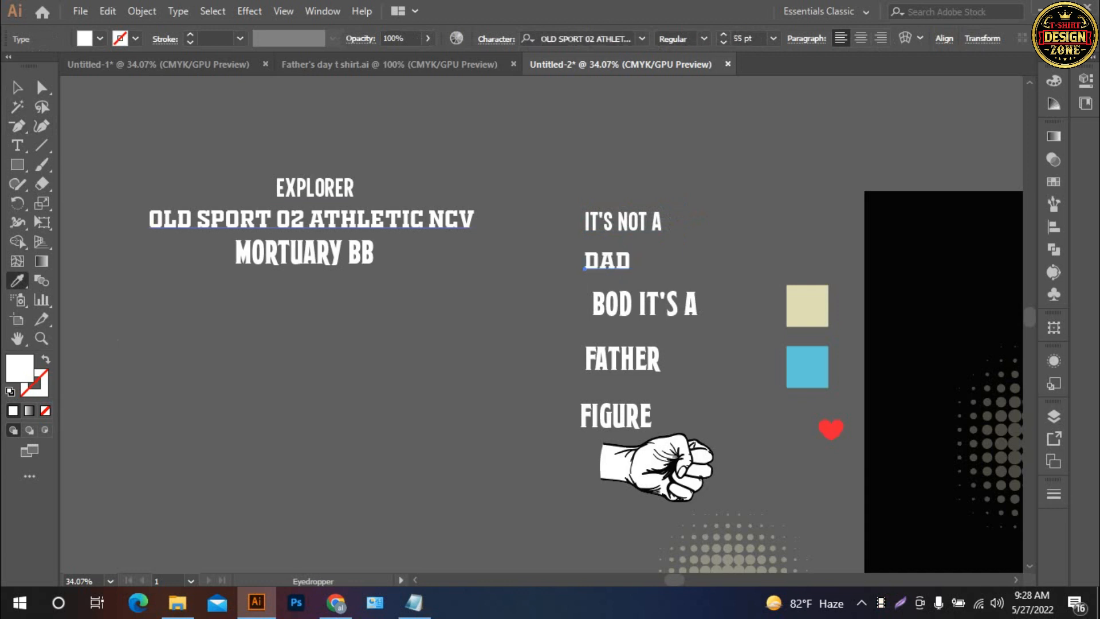
pyautogui.click(17, 87)
pyautogui.hotkey('ctrl', 'shift', 'a')
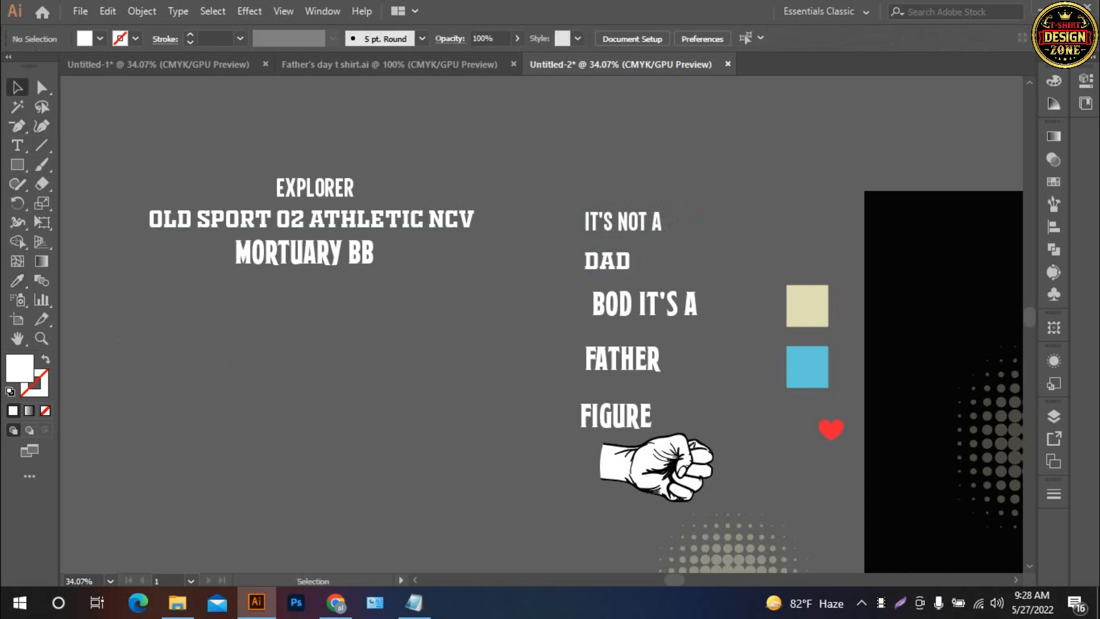
# Step: Apply the EXPLORER label's type style to the quote line "BOD IT'S A" with the Eyedropper
pyautogui.click(645, 305)
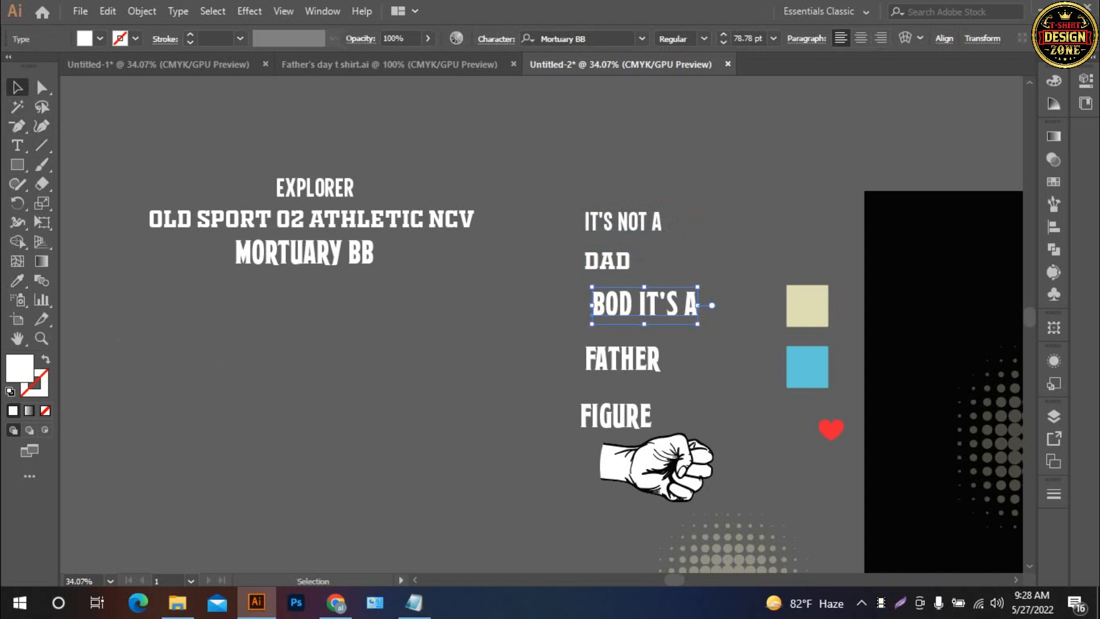
pyautogui.press('i')
pyautogui.click(314, 189)
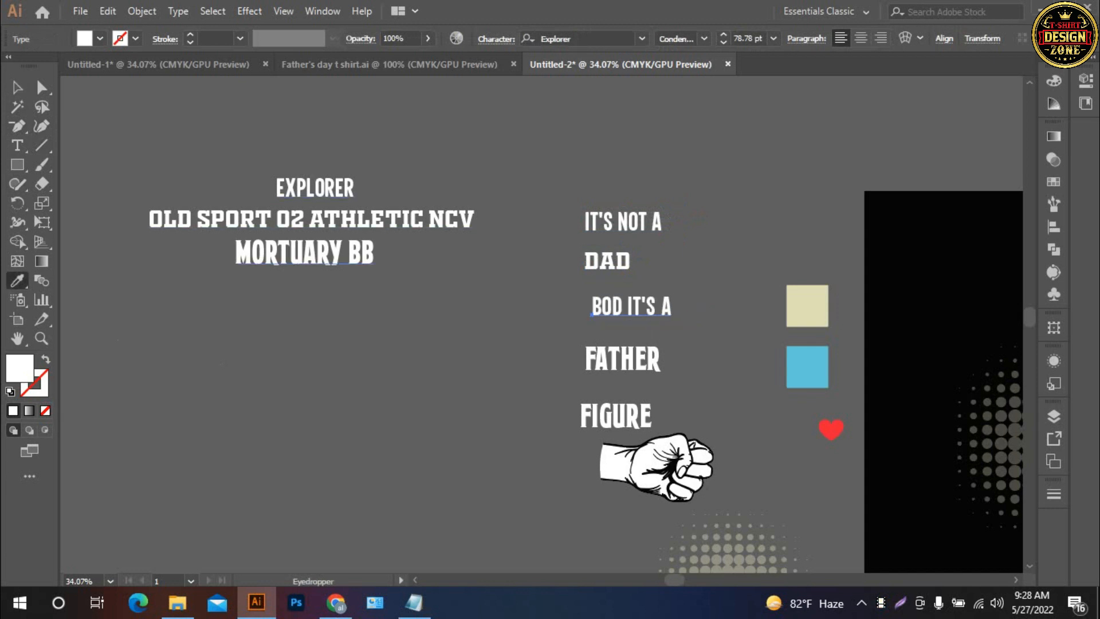
pyautogui.click(17, 87)
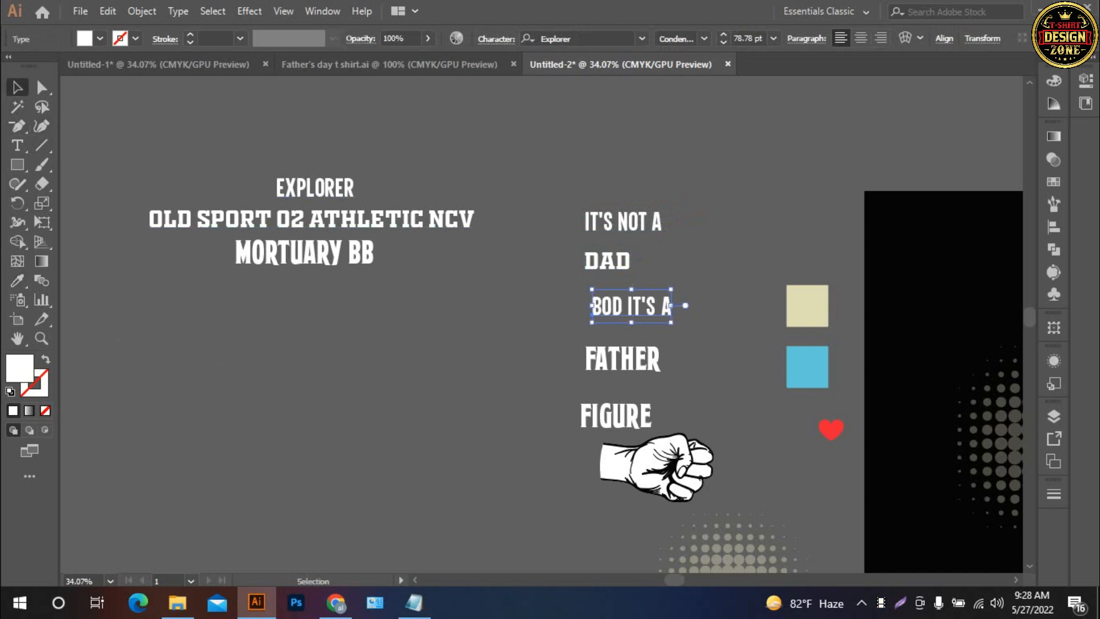
pyautogui.click(470, 338)
# Step: Apply the OLD SPORT 02 ATHLETIC NCV label's type style to the quote line "FATHER" with the Eyedropper
pyautogui.click(622, 359)
pyautogui.press('i')
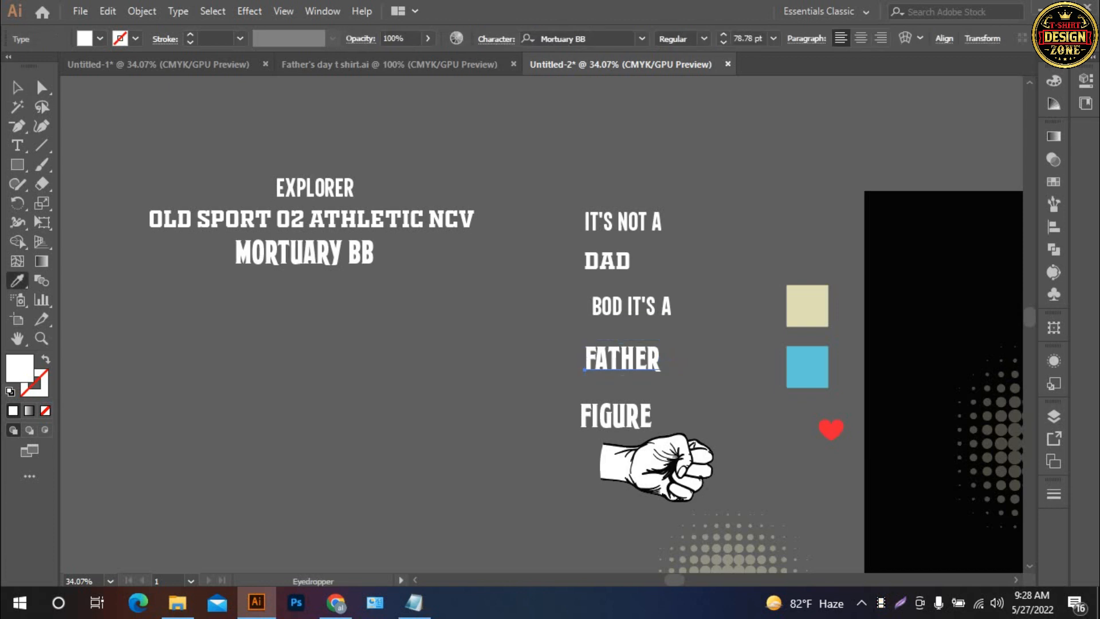
pyautogui.click(309, 219)
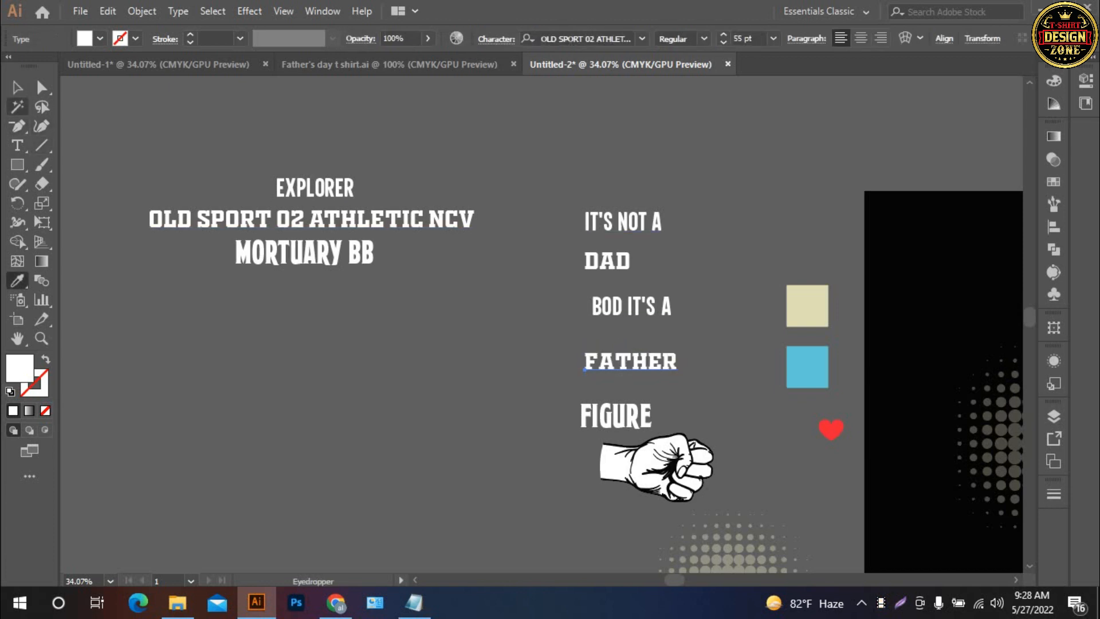
pyautogui.click(17, 87)
pyautogui.click(458, 332)
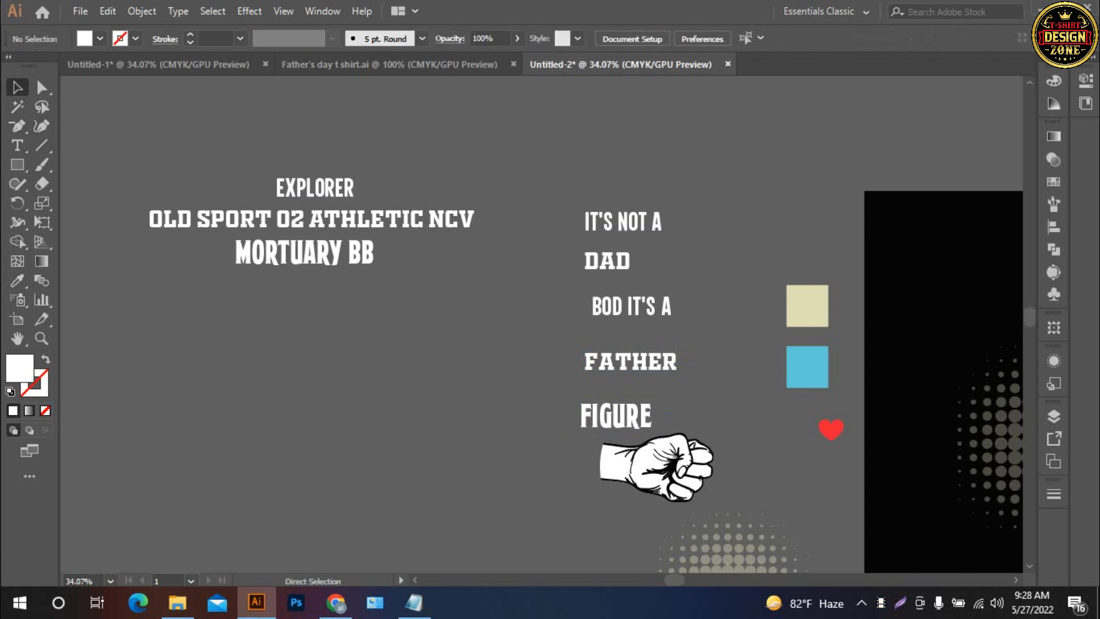
# Step: Copy the five quote lines to the empty area right of the black artboard and convert the copies to outlines
pyautogui.hotkey('ctrl', '0')
pyautogui.moveTo(541, 324); pyautogui.dragTo(589, 334)
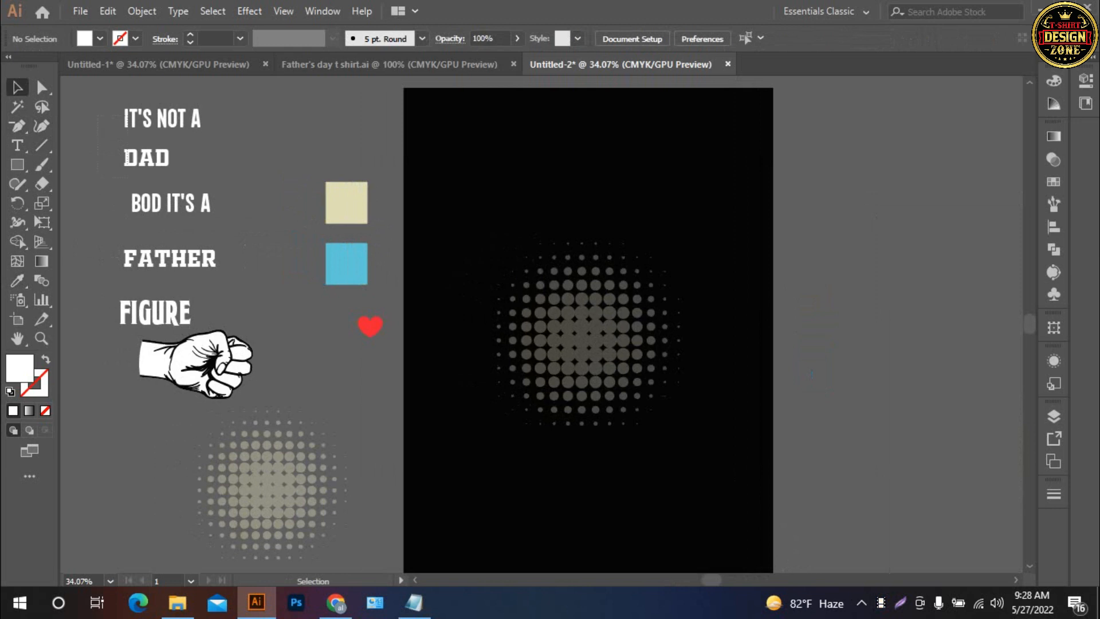
pyautogui.moveTo(184, 296); pyautogui.dragTo(188, 309)
pyautogui.moveTo(183, 203); pyautogui.dragTo(857, 320)
pyautogui.rightClick(842, 316)
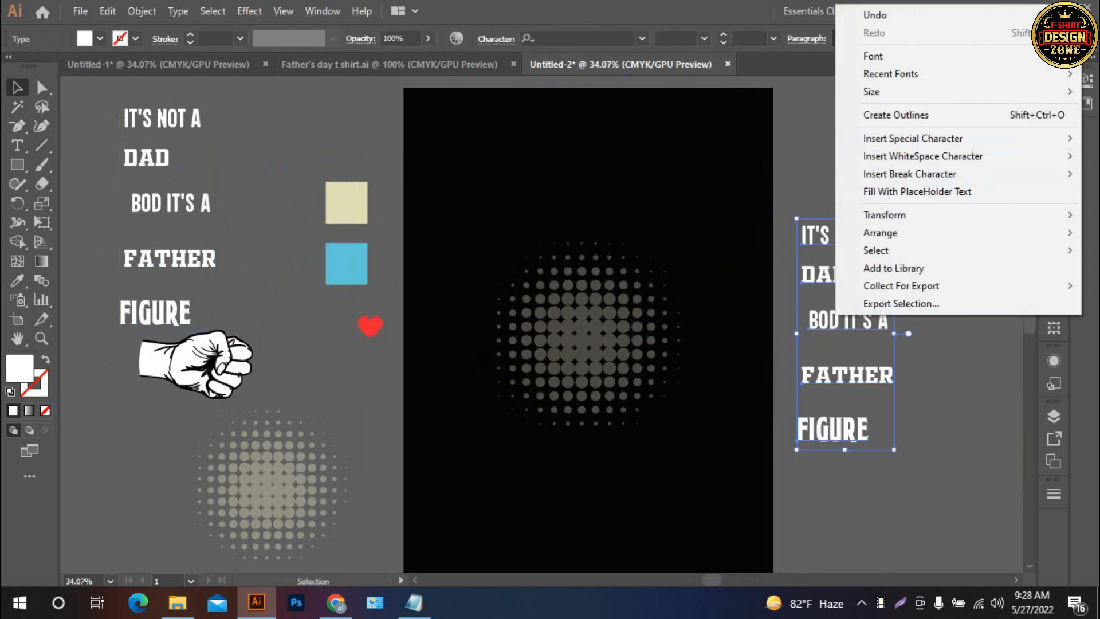
pyautogui.click(896, 115)
pyautogui.click(917, 171)
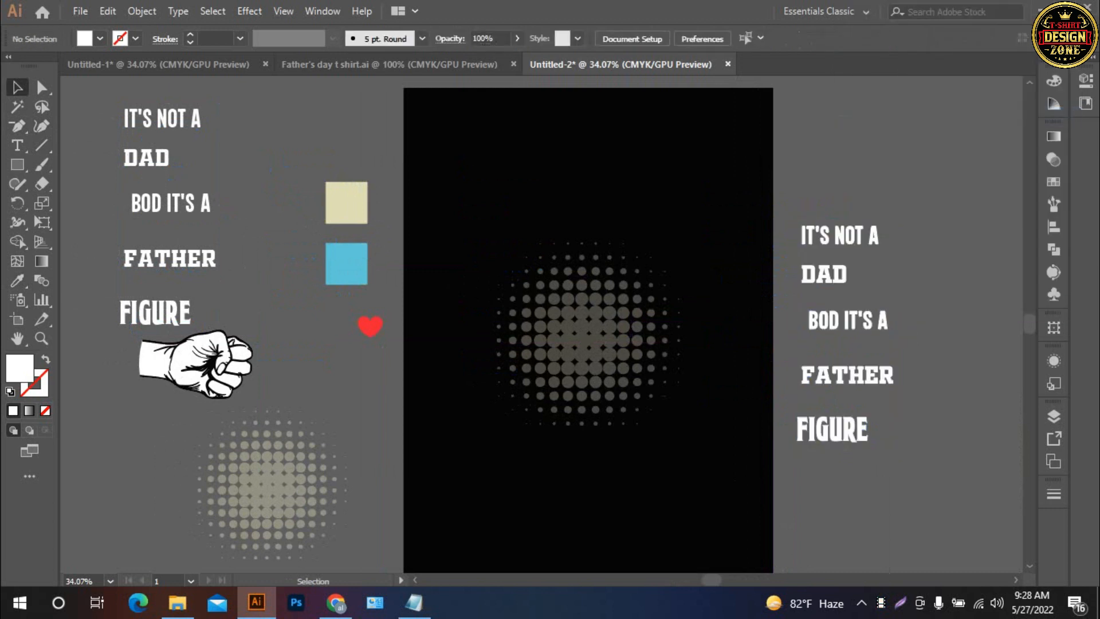
# Step: Place the outlined "IT'S NOT A" and "DAD" near the artboard's top centre, and "BOD IT'S A" over its right edge
pyautogui.moveTo(845, 234); pyautogui.dragTo(583, 141)
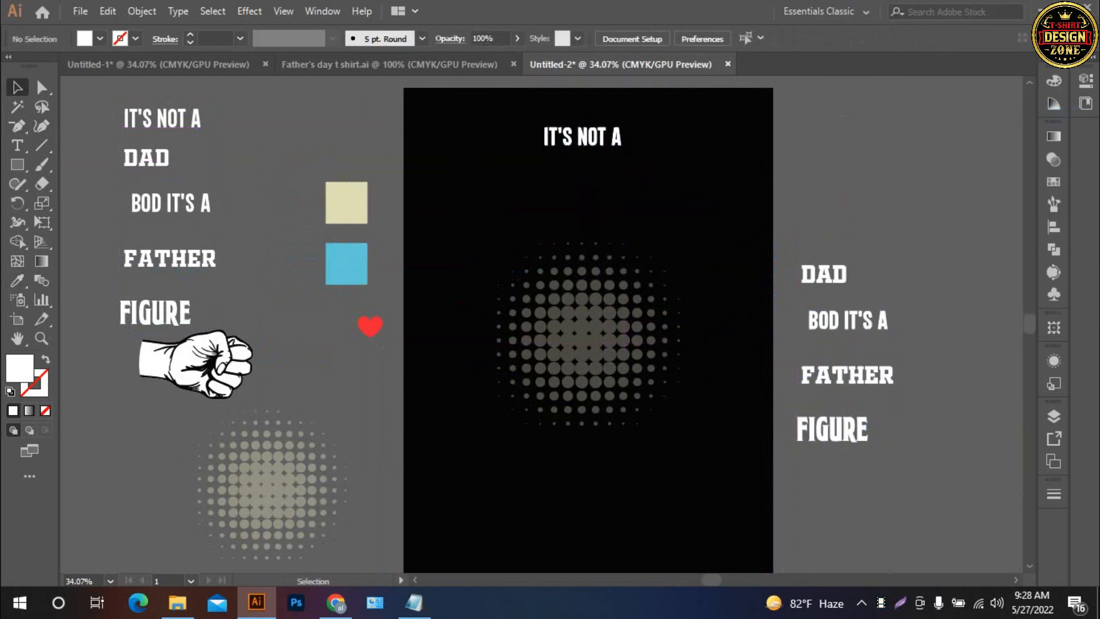
pyautogui.moveTo(823, 274); pyautogui.dragTo(580, 183)
pyautogui.hotkey('ctrl', 'shift', 'a')
pyautogui.moveTo(676, 275); pyautogui.dragTo(668, 244)
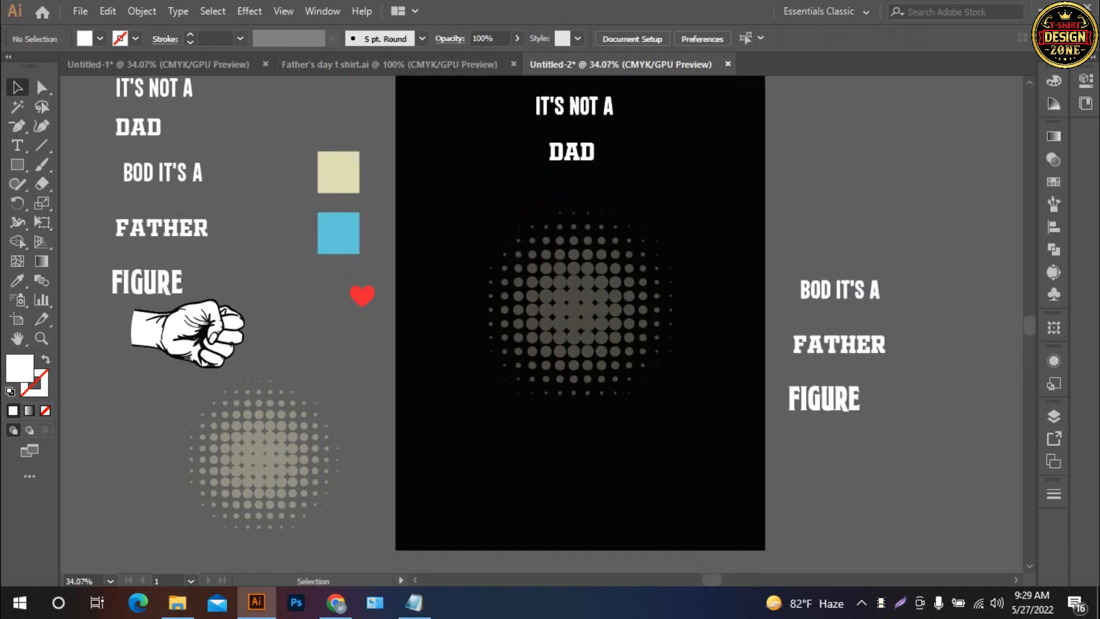
pyautogui.moveTo(825, 289); pyautogui.dragTo(745, 203)
pyautogui.hotkey('ctrl', 'shift', 'a')
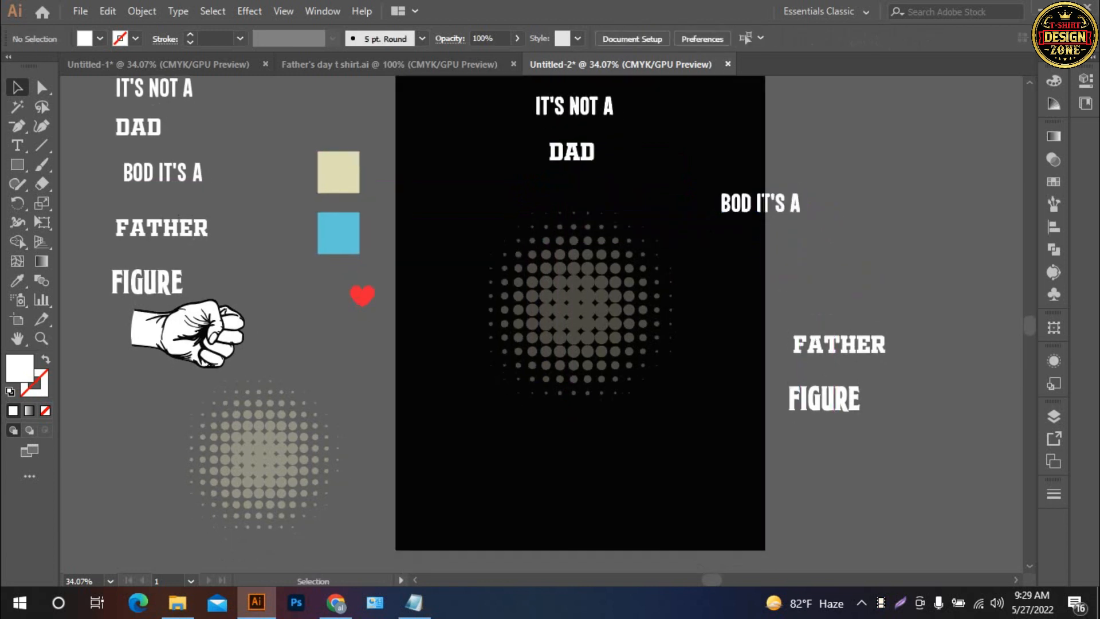
# Step: Place the outlined "FATHER" and "FIGURE" one above the other below the halftone circle on the artboard
pyautogui.moveTo(825, 342); pyautogui.dragTo(554, 402)
pyautogui.hotkey('ctrl', 'shift', 'a')
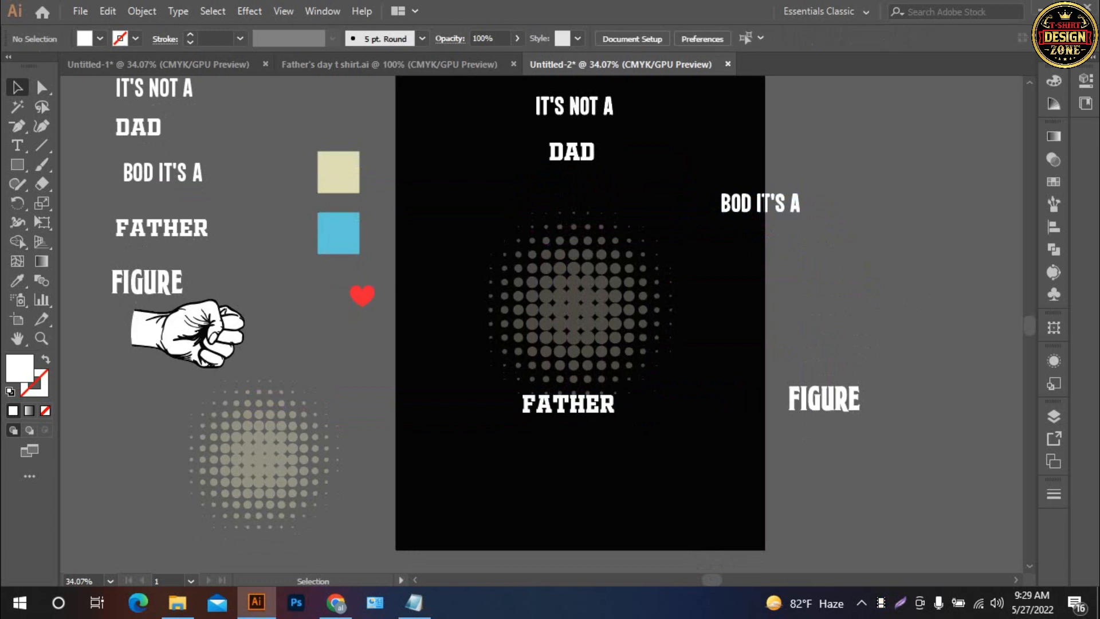
pyautogui.moveTo(814, 405); pyautogui.dragTo(609, 453)
pyautogui.hotkey('ctrl', 'shift', 'a')
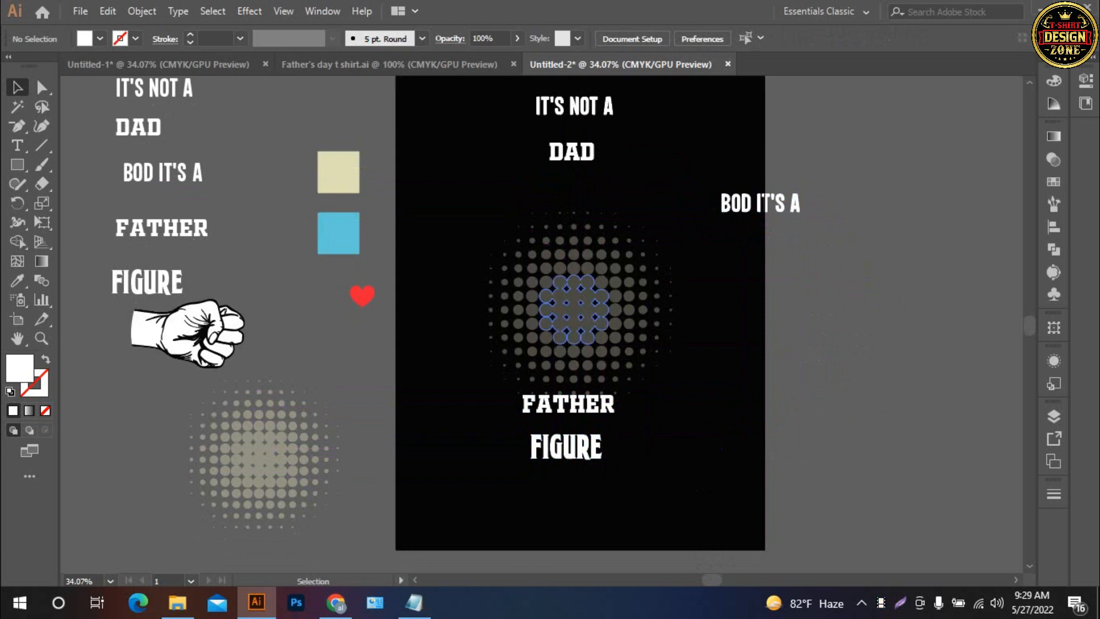
# Step: Scale the outlined "DAD" on the artboard proportionally from its centre to about five times its size
pyautogui.keyDown('ctrl'); pyautogui.click(558, 303); pyautogui.keyUp('ctrl')
pyautogui.keyDown('ctrl'); pyautogui.click(556, 303); pyautogui.keyUp('ctrl')
pyautogui.moveTo(556, 303); pyautogui.dragTo(487, 476)
pyautogui.click(529, 201)
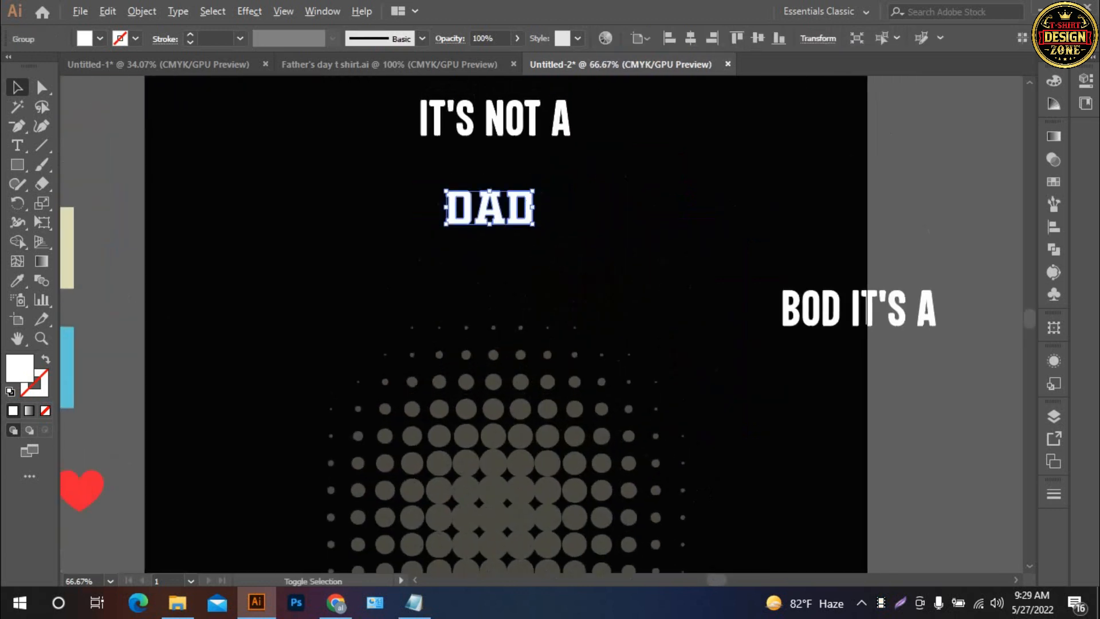
pyautogui.moveTo(533, 224); pyautogui.dragTo(709, 293)
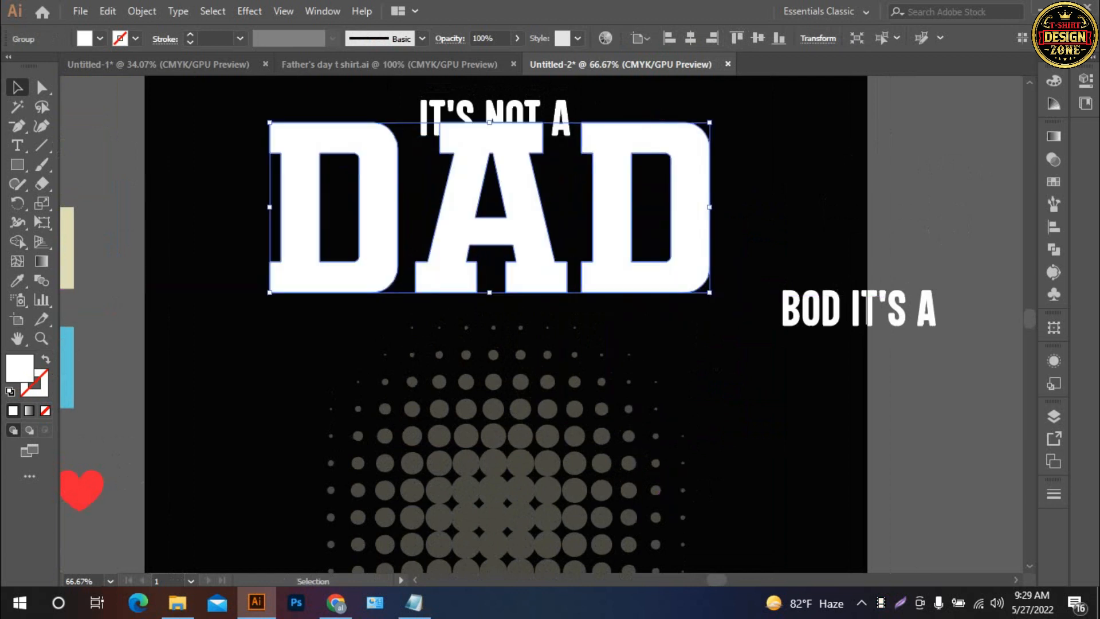
# Step: Centre "DAD" horizontally on the artboard and lower it clear of "IT'S NOT A", overlapping the top of the halftone
pyautogui.click(691, 37)
pyautogui.press('Down')
pyautogui.press('Down')
pyautogui.press('Down')
pyautogui.press('Down')
pyautogui.press('Down')
pyautogui.press('Down')
pyautogui.press('Down')
pyautogui.press('Down')
pyautogui.press('Down')
pyautogui.press('Down')
pyautogui.press('Down')
pyautogui.press('Down')
pyautogui.press('Down')
pyautogui.press('Down')
pyautogui.press('Down')
pyautogui.press('Down')
pyautogui.press('Down')
pyautogui.press('Down')
pyautogui.press('Down')
pyautogui.press('Down')
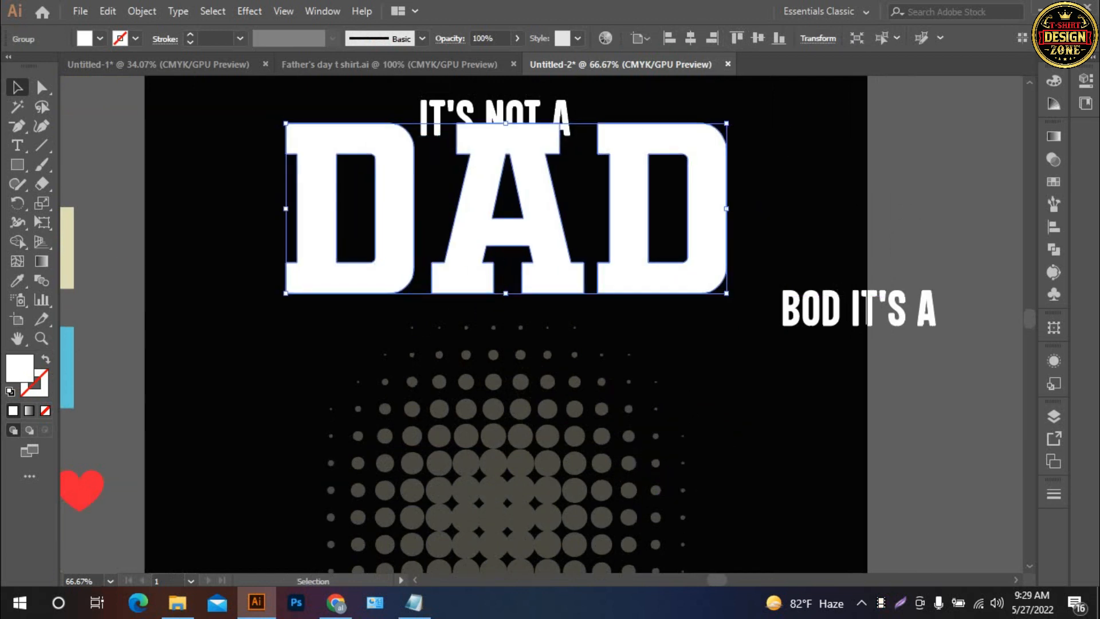
pyautogui.press('Down')
pyautogui.press('Down')
pyautogui.press('Down')
pyautogui.press('Down')
pyautogui.press('Down')
pyautogui.press('Down')
pyautogui.press('Down')
pyautogui.press('Down')
pyautogui.press('Down')
pyautogui.press('Down')
pyautogui.press('Down')
pyautogui.press('Down')
pyautogui.press('Down')
pyautogui.press('Down')
pyautogui.press('Down')
pyautogui.press('Down')
pyautogui.press('Down')
pyautogui.press('Down')
pyautogui.press('Down')
pyautogui.press('Down')
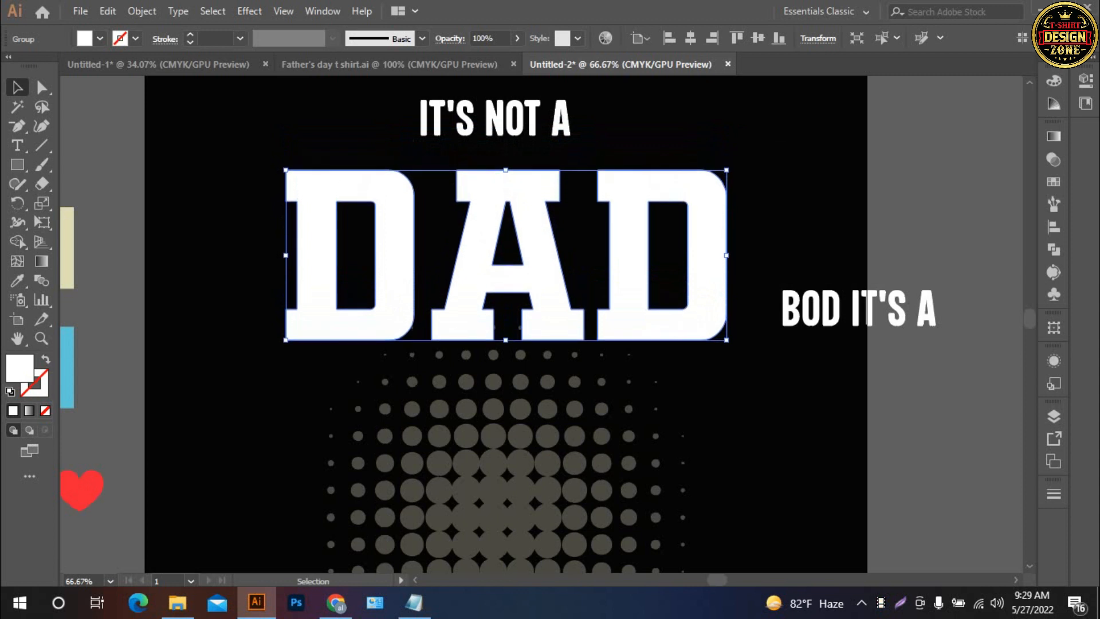
pyautogui.press('Down')
pyautogui.press('Down')
pyautogui.press('Down')
pyautogui.press('Down')
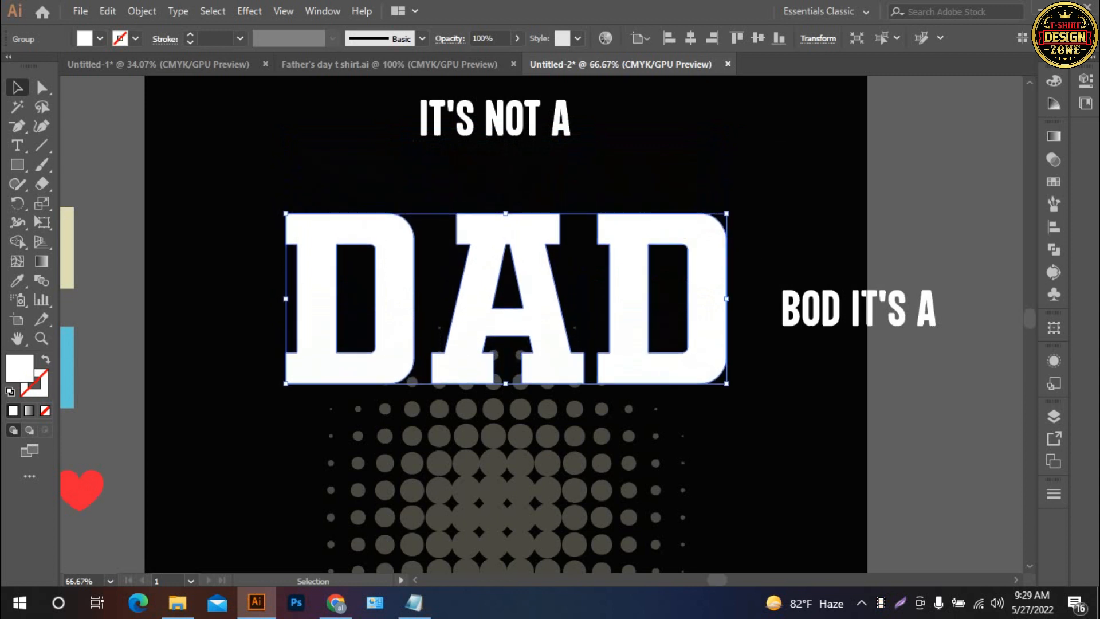
# Step: Narrow "DAD" slightly from both sides about its centre without changing its height
pyautogui.moveTo(726, 298); pyautogui.dragTo(711, 298)
pyautogui.click(747, 267)
pyautogui.hotkey('ctrl', '0')
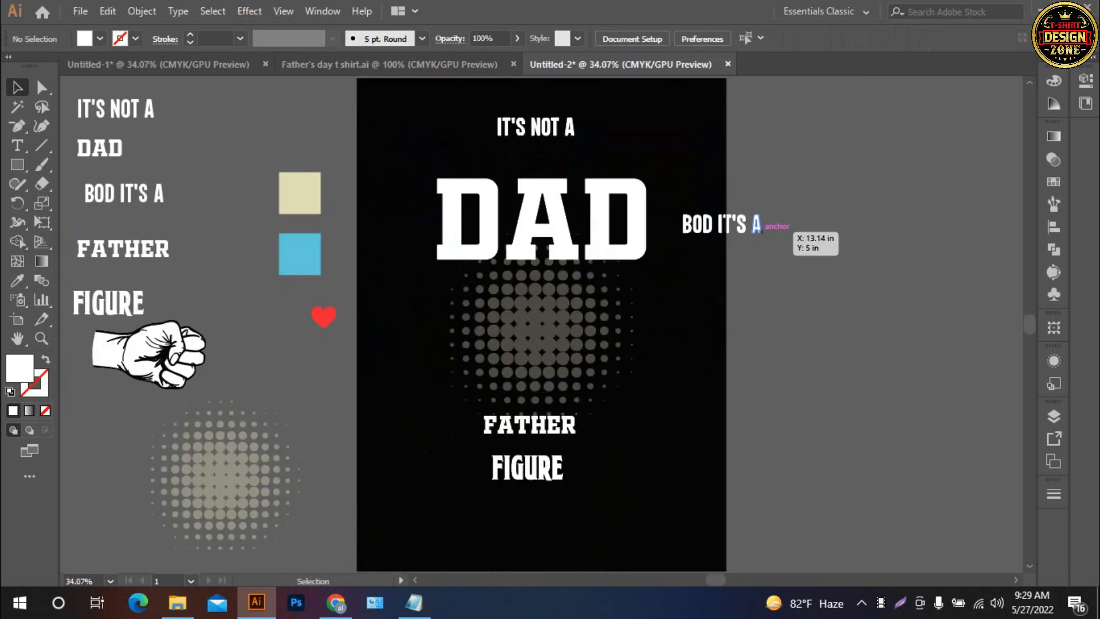
# Step: Show the rulers and place a vertical guide along the right edge of the large "DAD"
pyautogui.moveTo(760, 231); pyautogui.dragTo(760, 226)
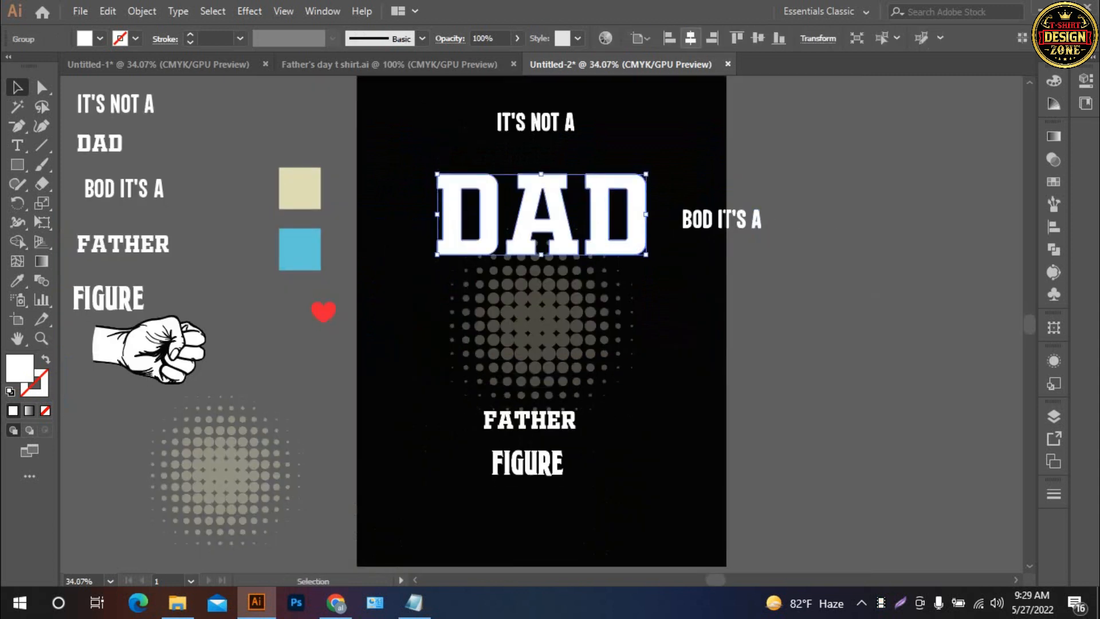
pyautogui.hotkey('ctrl', 'r')
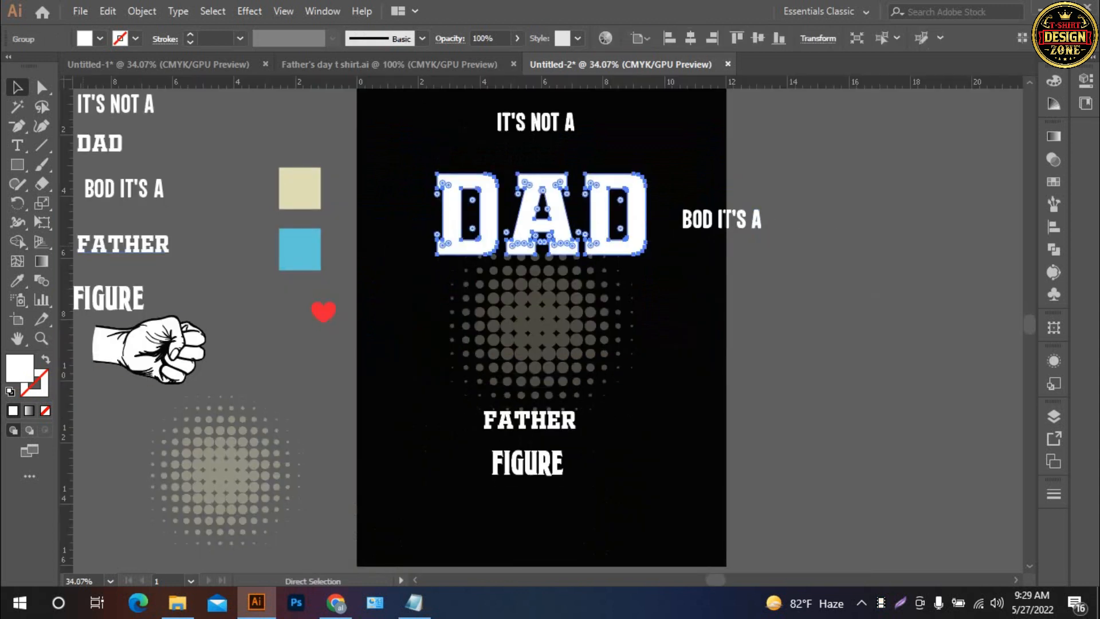
pyautogui.moveTo(67, 321); pyautogui.dragTo(646, 215)
pyautogui.click(682, 278)
pyautogui.scroll(2, 584, 240)
pyautogui.moveTo(573, 321); pyautogui.dragTo(604, 257)
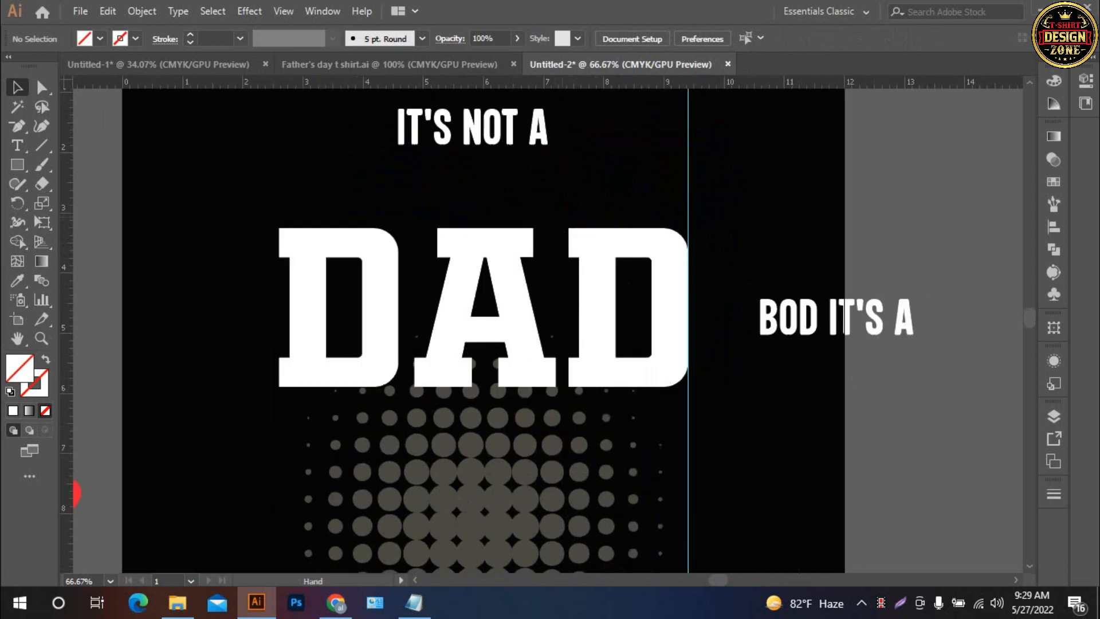
# Step: Place a second vertical guide flush with the left edge of the large "DAD"
pyautogui.click(370, 235)
pyautogui.moveTo(65, 487); pyautogui.dragTo(282, 486)
pyautogui.scroll(2, 369, 313)
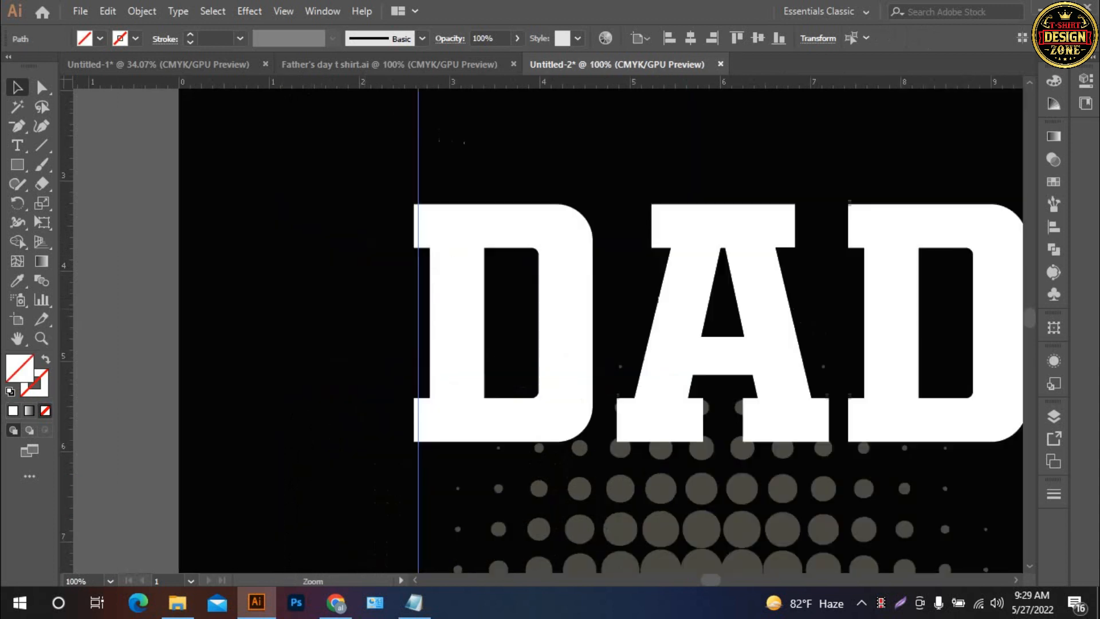
pyautogui.moveTo(688, 355); pyautogui.dragTo(563, 319)
pyautogui.moveTo(508, 273); pyautogui.dragTo(492, 273)
pyautogui.click(396, 280)
pyautogui.hotkey('ctrl', '0')
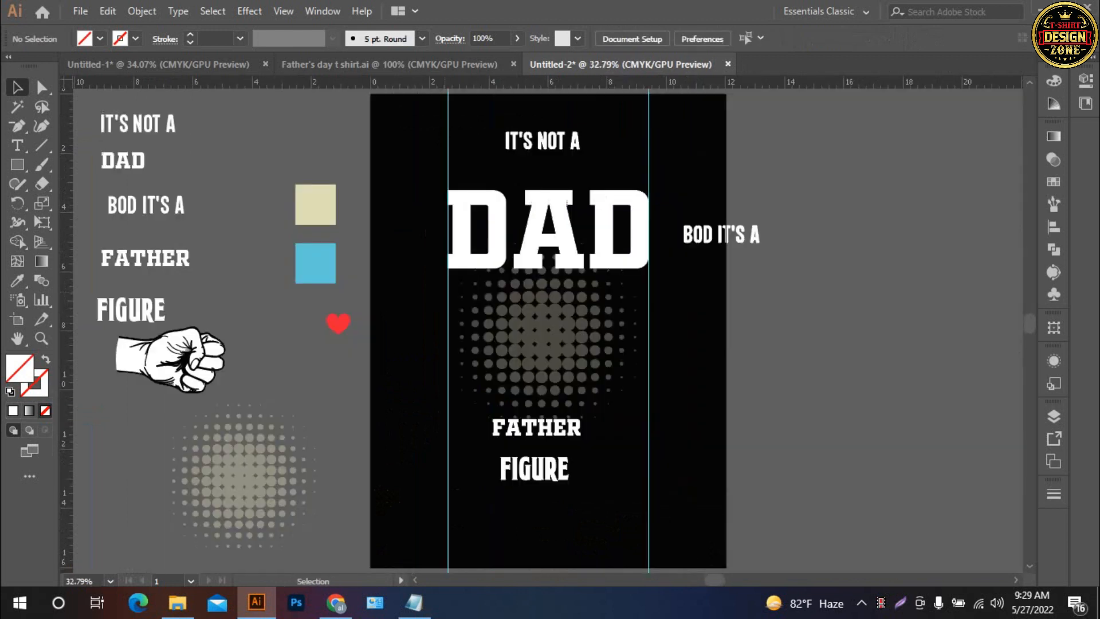
# Step: Apply a horizontal Arc Lower warp with a -30% bend to the large "DAD"
pyautogui.press('a')
pyautogui.scroll(1, 586, 285)
pyautogui.moveTo(585, 285); pyautogui.dragTo(627, 281)
pyautogui.click(692, 225)
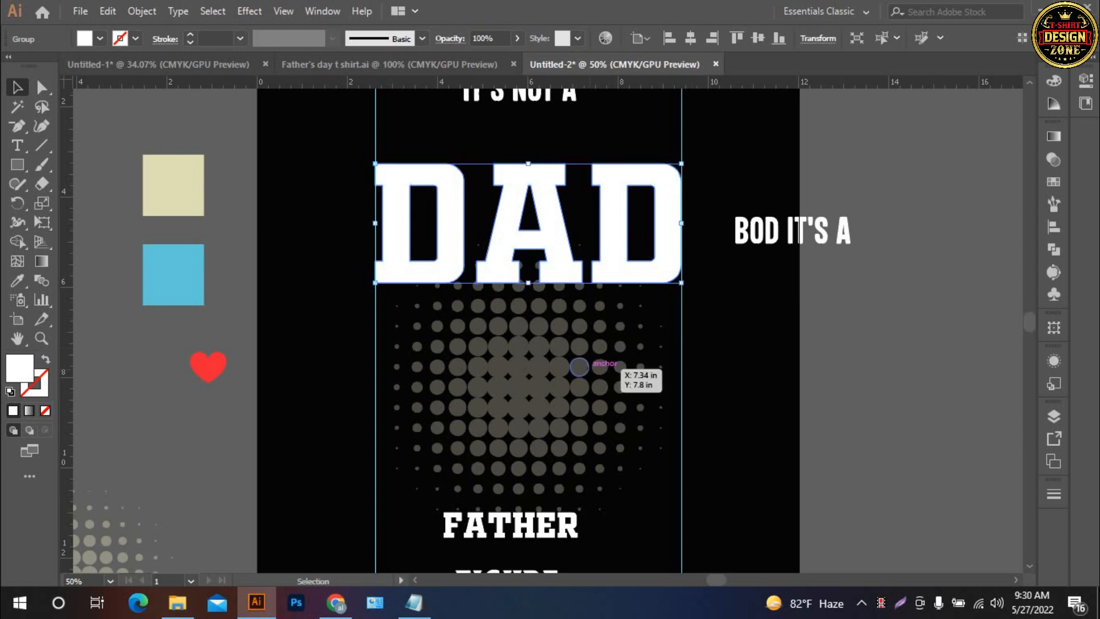
pyautogui.click(250, 11)
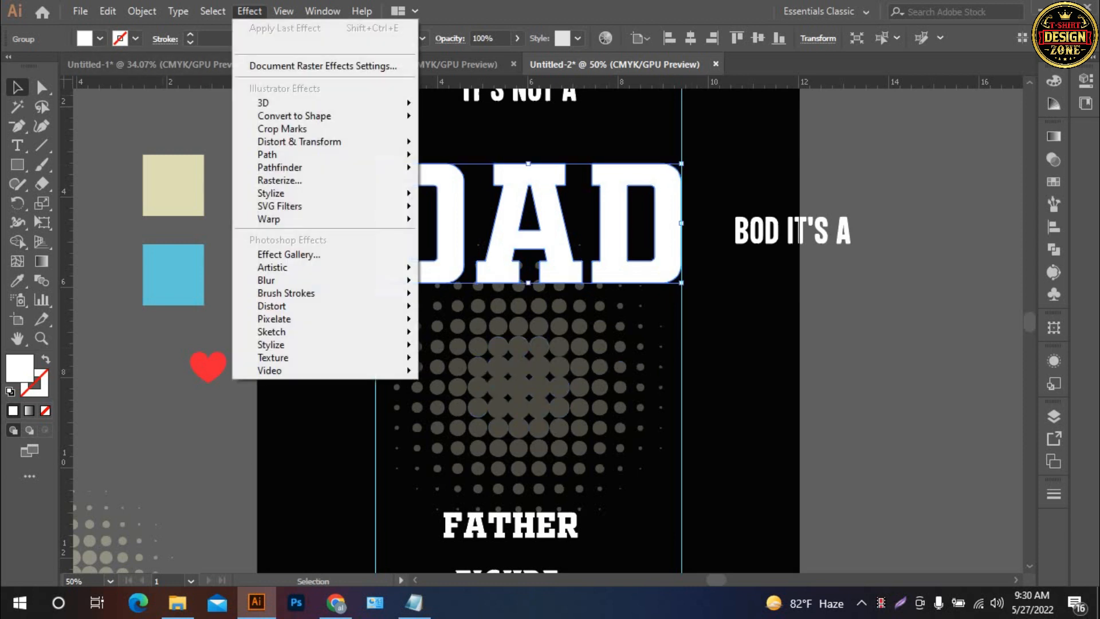
pyautogui.moveTo(390, 219)
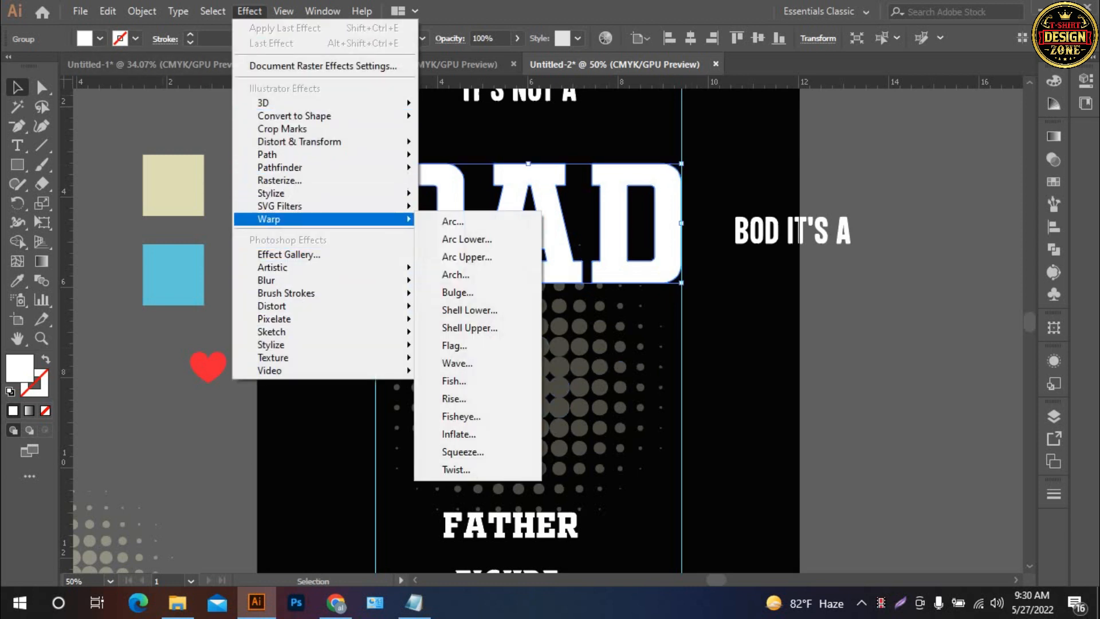
pyautogui.click(450, 221)
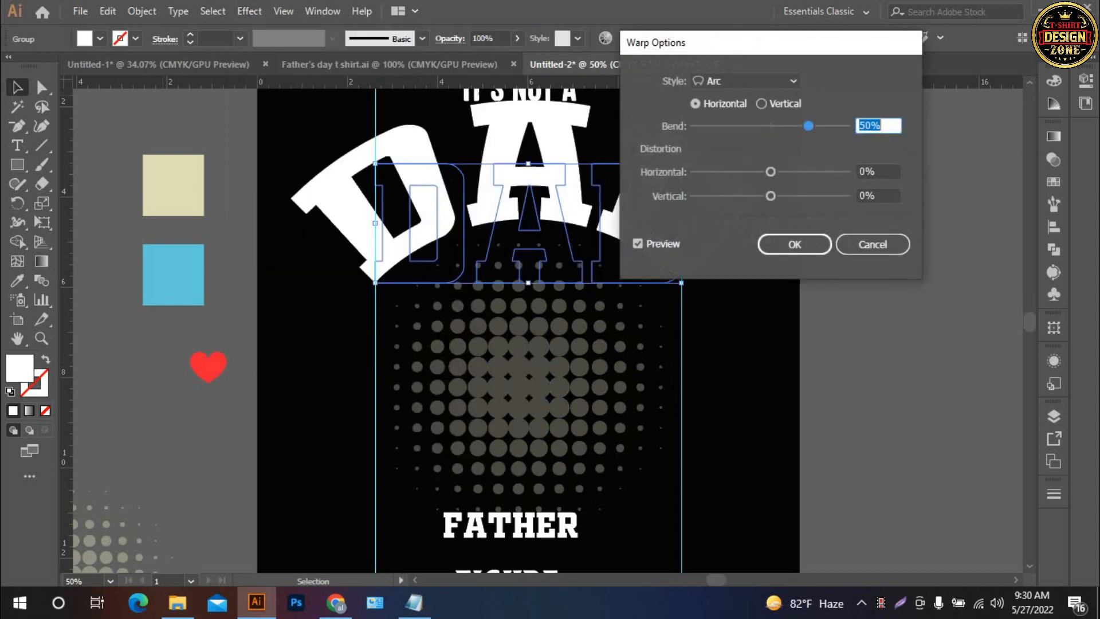
pyautogui.click(744, 81)
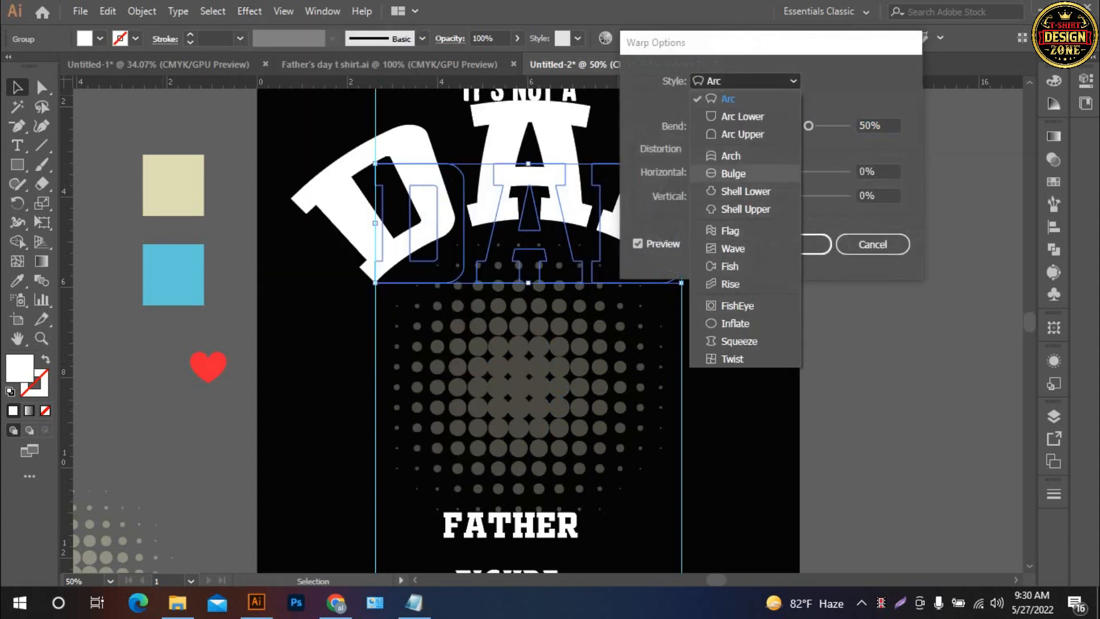
pyautogui.click(742, 116)
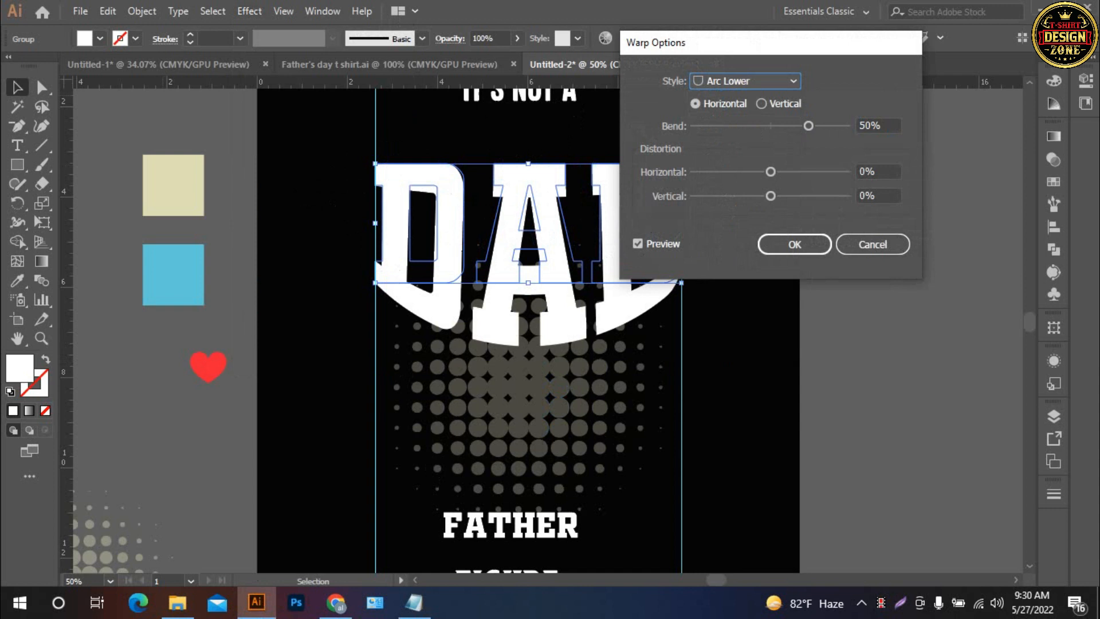
pyautogui.moveTo(809, 126); pyautogui.dragTo(747, 126)
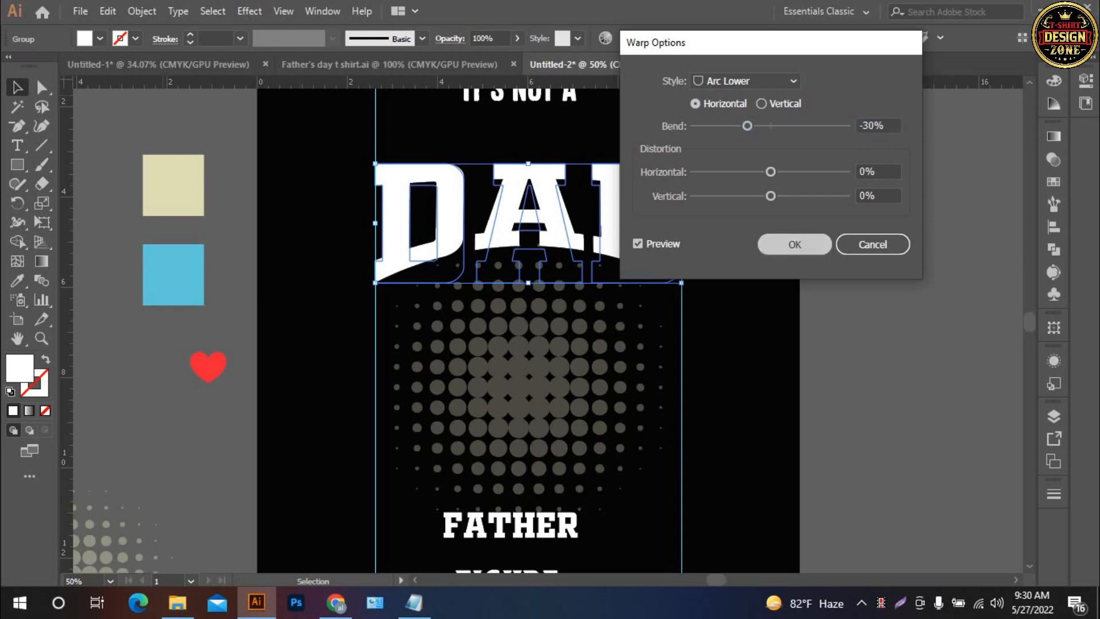
pyautogui.press('Return')
# Step: Expand the appearance of the warped "DAD" into editable shapes and deselect it
pyautogui.click(142, 11)
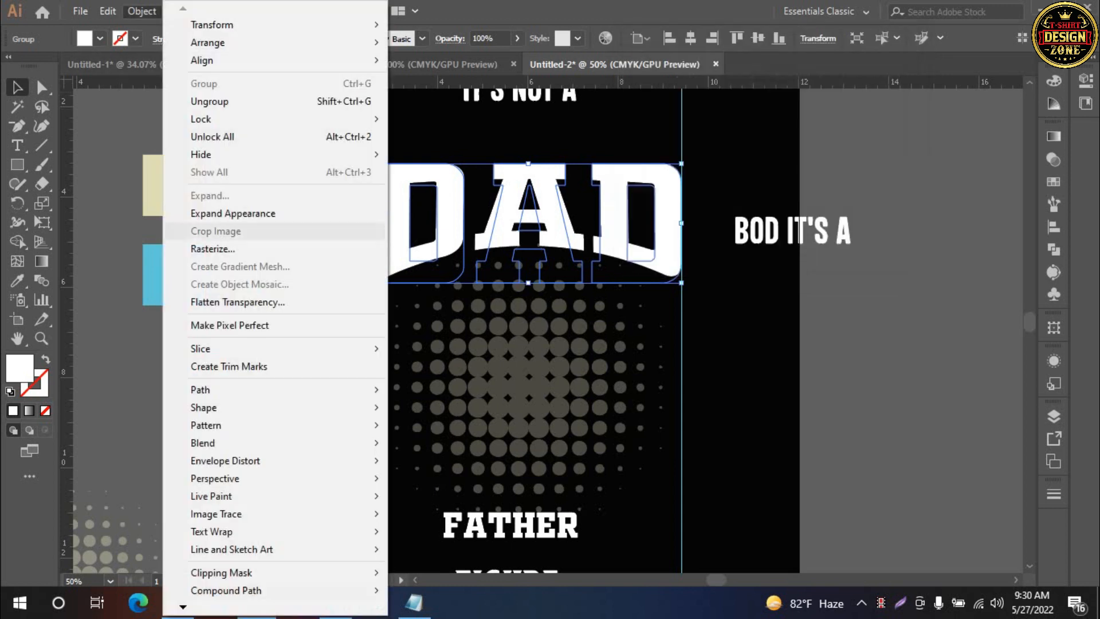
pyautogui.click(195, 210)
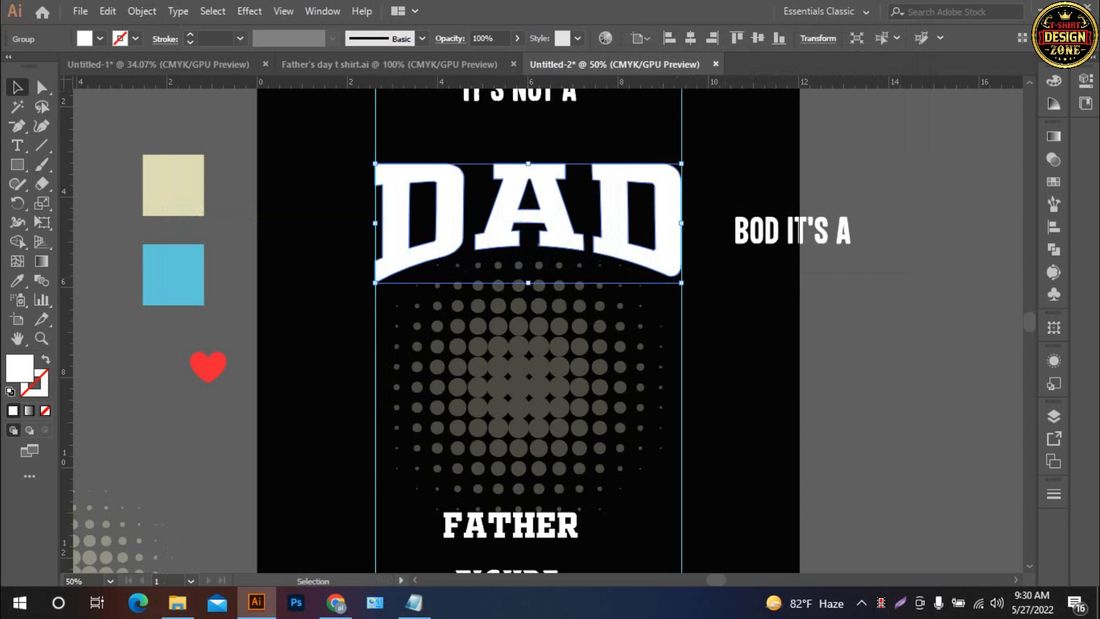
pyautogui.hotkey('ctrl', 'shift', 'a')
# Step: Centre "IT'S NOT A" horizontally on the artboard and scale it proportionally to about twice its size, just above "DAD"
pyautogui.hotkey('ctrl', '0')
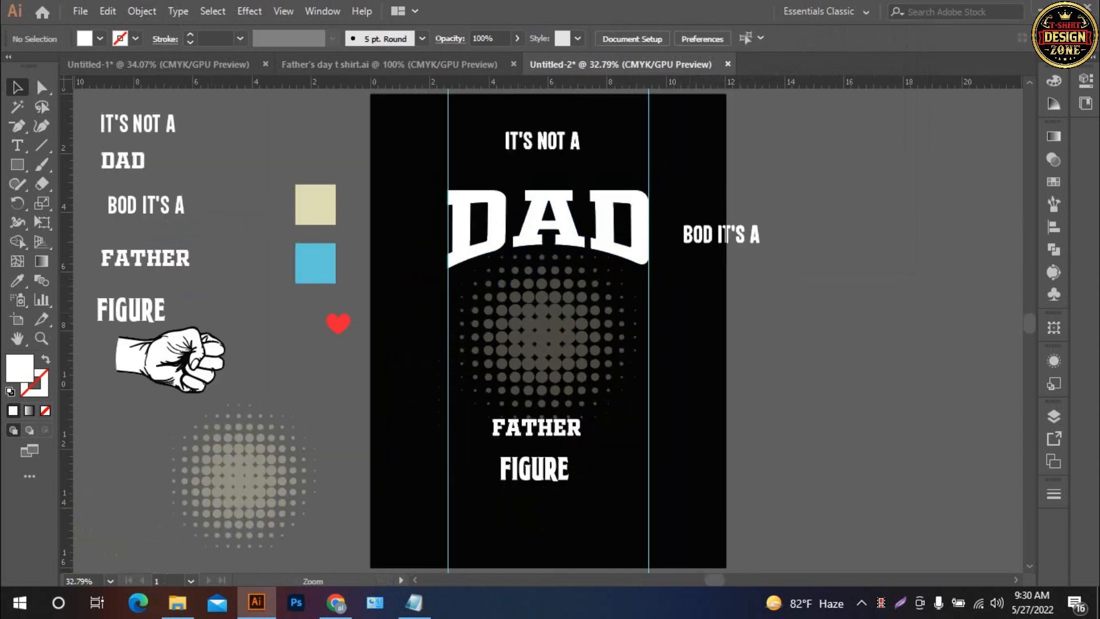
pyautogui.keyDown('ctrl'); pyautogui.click(619, 259); pyautogui.keyUp('ctrl')
pyautogui.moveTo(619, 259); pyautogui.dragTo(658, 267)
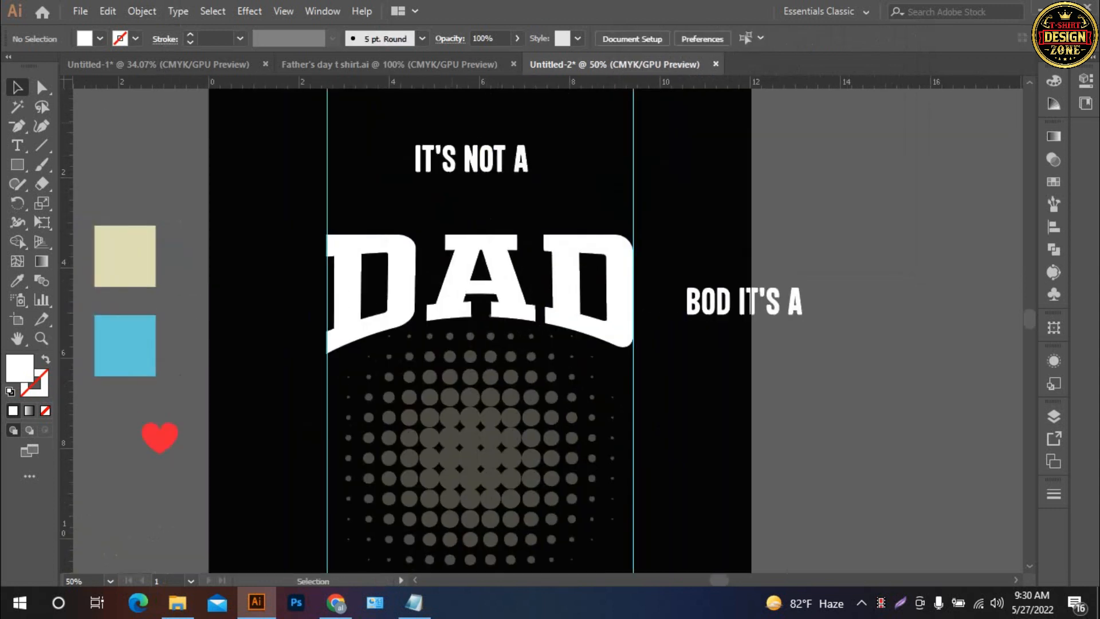
pyautogui.click(484, 159)
pyautogui.click(690, 38)
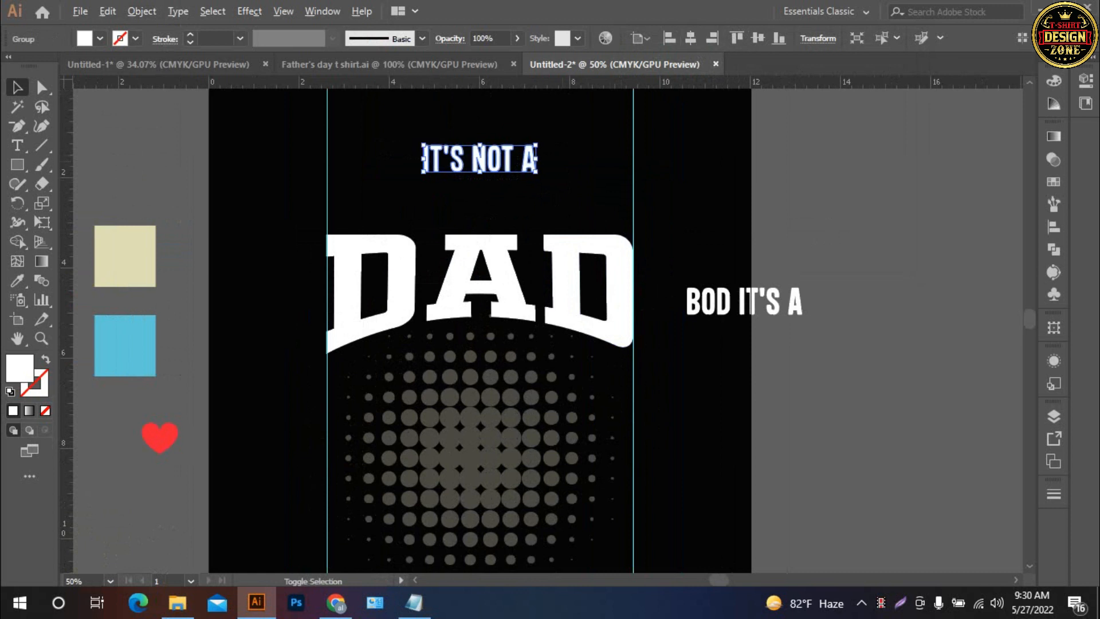
pyautogui.moveTo(537, 157); pyautogui.dragTo(532, 208)
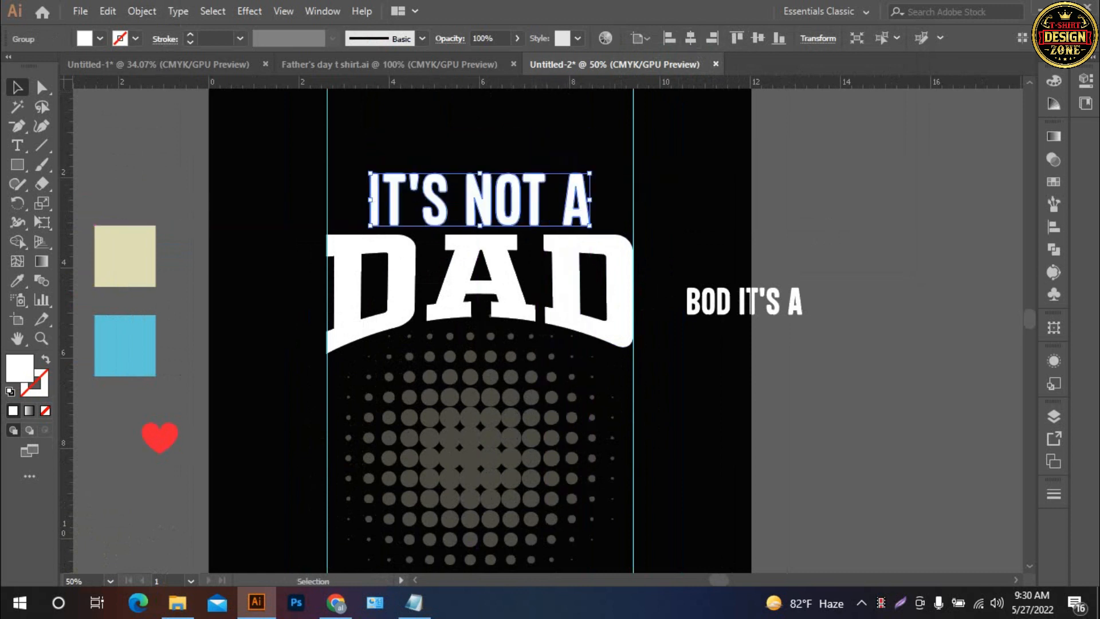
pyautogui.press('Up')
pyautogui.press('Up')
pyautogui.click(691, 229)
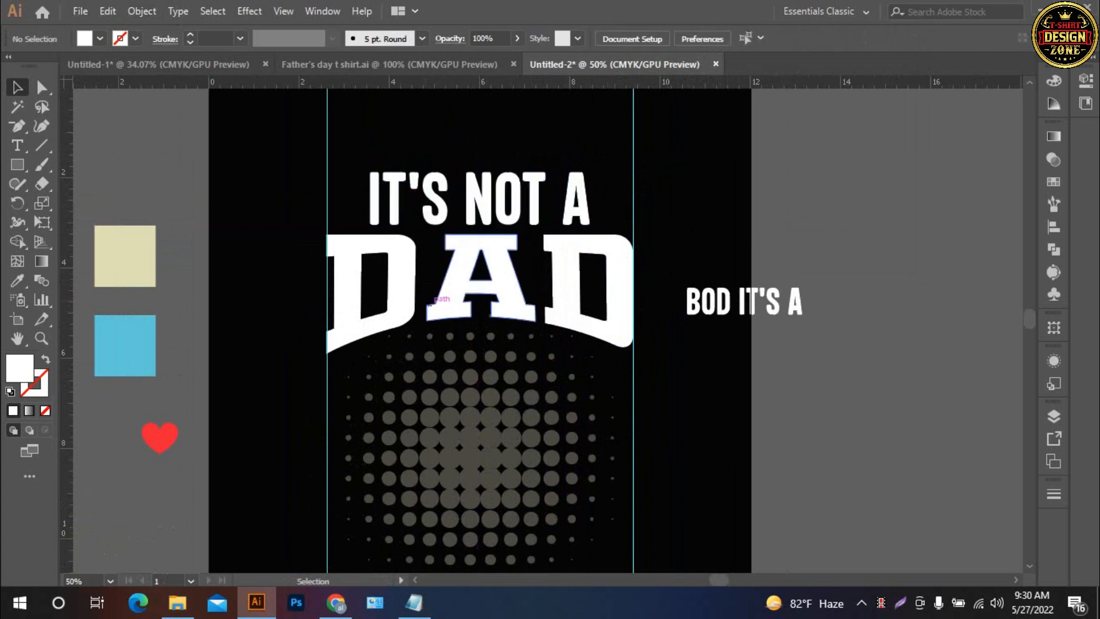
# Step: Draw a white rectangle as tall as "IT'S NOT A" between the left guide and the text, and nudge it slightly right
pyautogui.keyDown('ctrl'); pyautogui.click(416, 274); pyautogui.keyUp('ctrl')
pyautogui.keyDown('ctrl'); pyautogui.click(391, 257); pyautogui.keyUp('ctrl')
pyautogui.press('m')
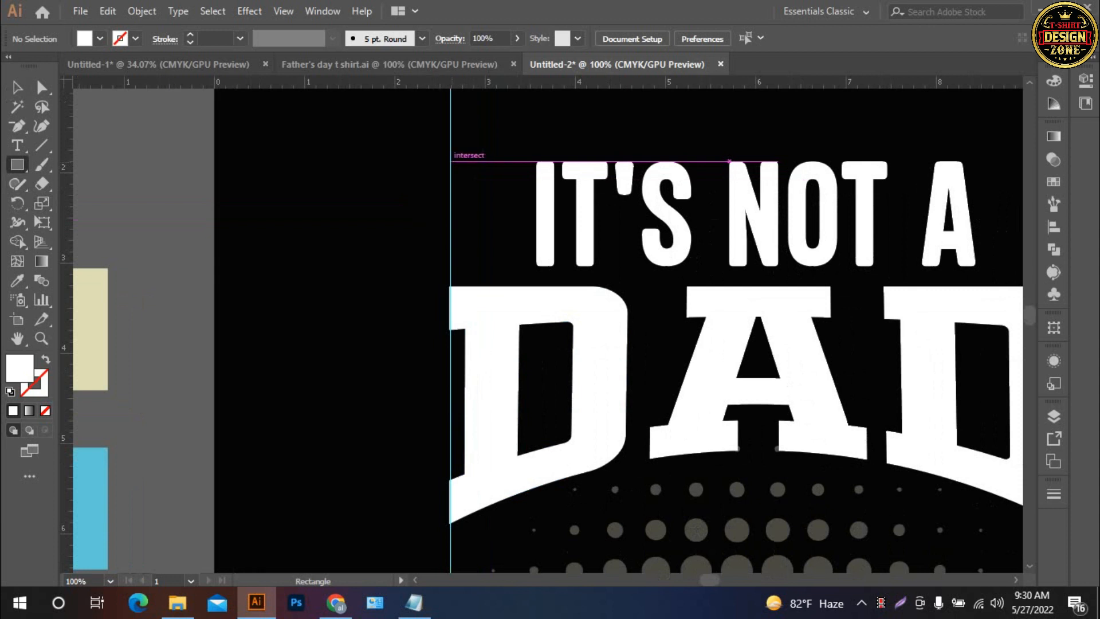
pyautogui.moveTo(450, 161); pyautogui.dragTo(522, 267)
pyautogui.press('v')
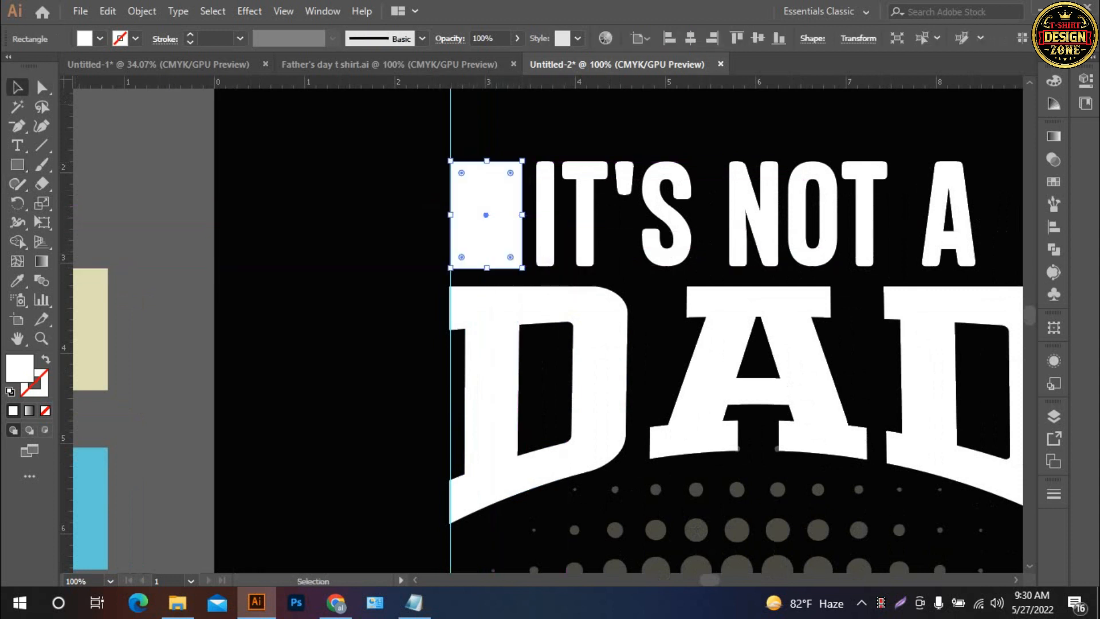
pyautogui.hotkey('ctrl', 'shift', 'a')
pyautogui.click(487, 221)
pyautogui.press('Right')
pyautogui.press('Right')
pyautogui.press('Right')
pyautogui.hotkey('ctrl', '=')
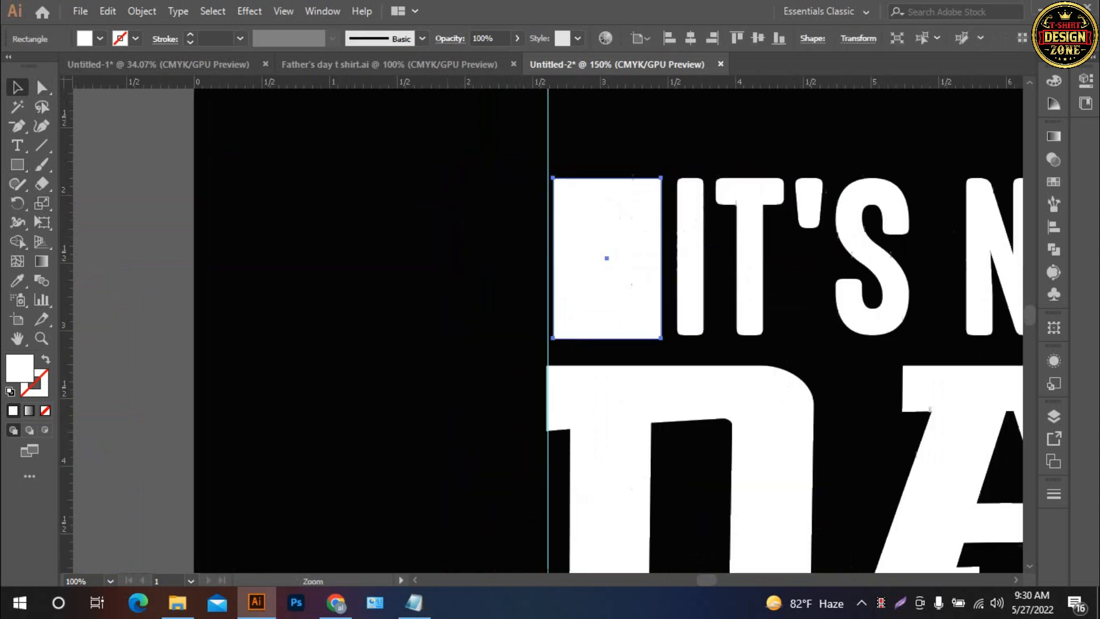
# Step: Add an anchor point midway on the rectangle's left edge and move it about 0.28 in inward to form a ribbon notch
pyautogui.press('p')
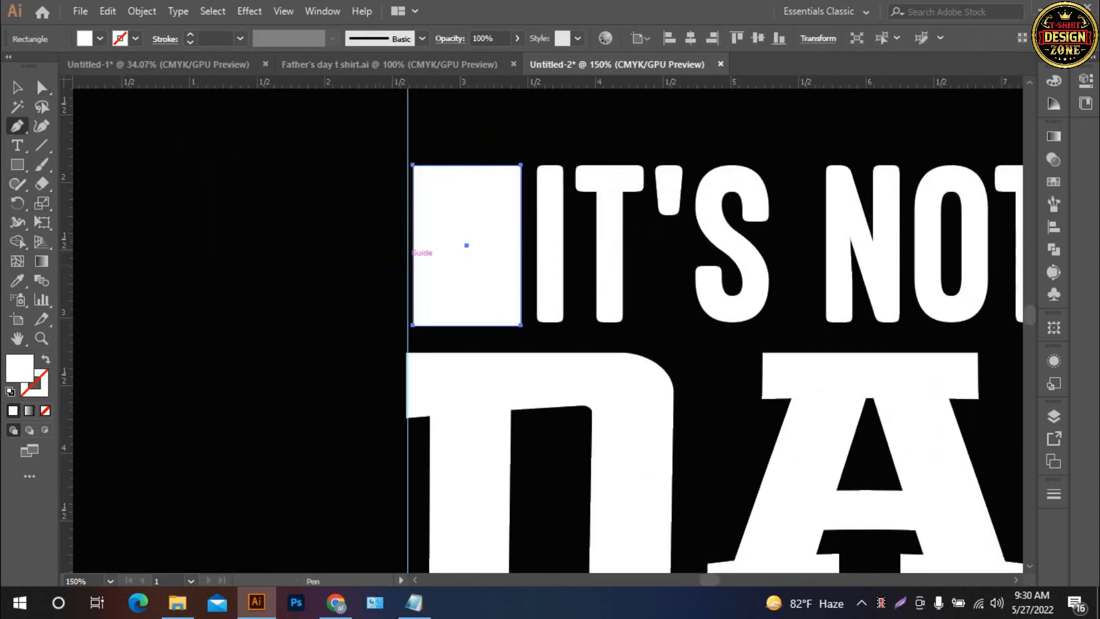
pyautogui.hotkey('ctrl', '=')
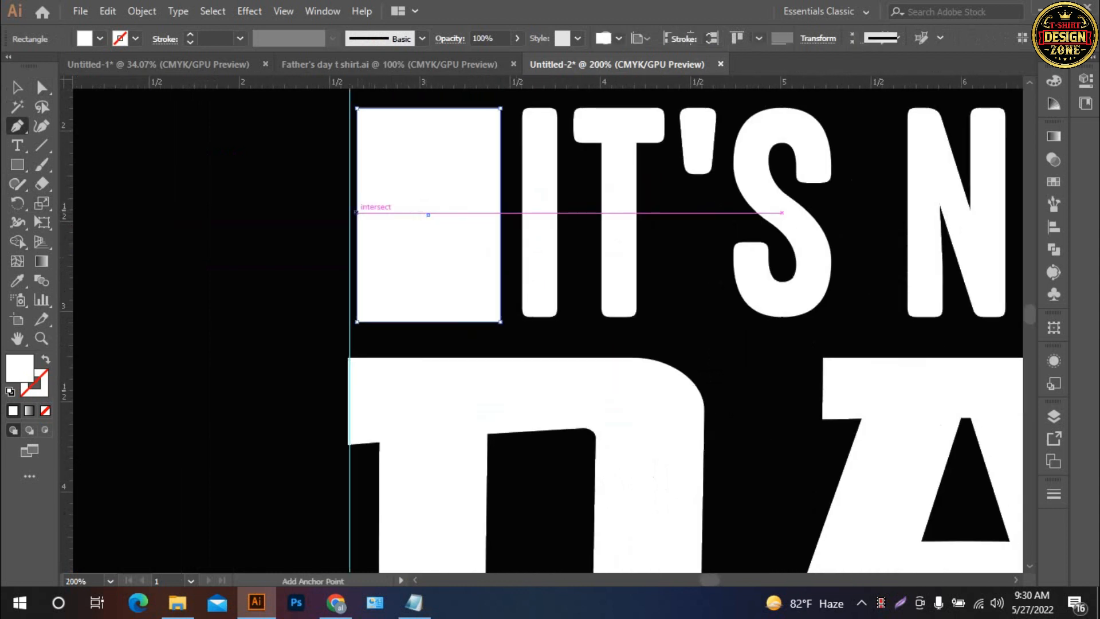
pyautogui.click(357, 213)
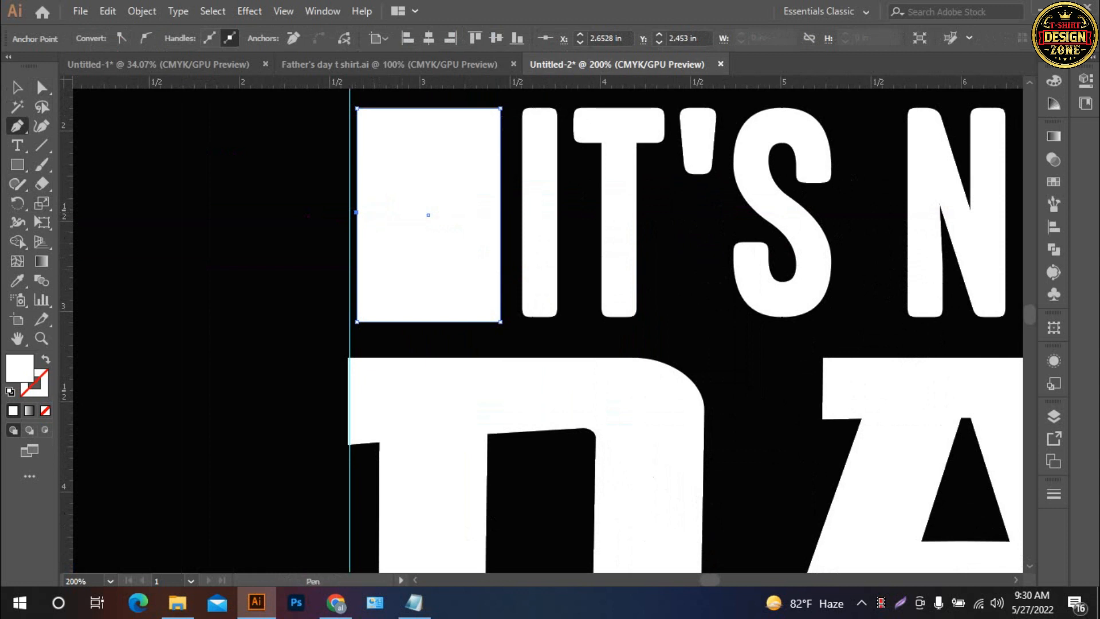
pyautogui.click(42, 87)
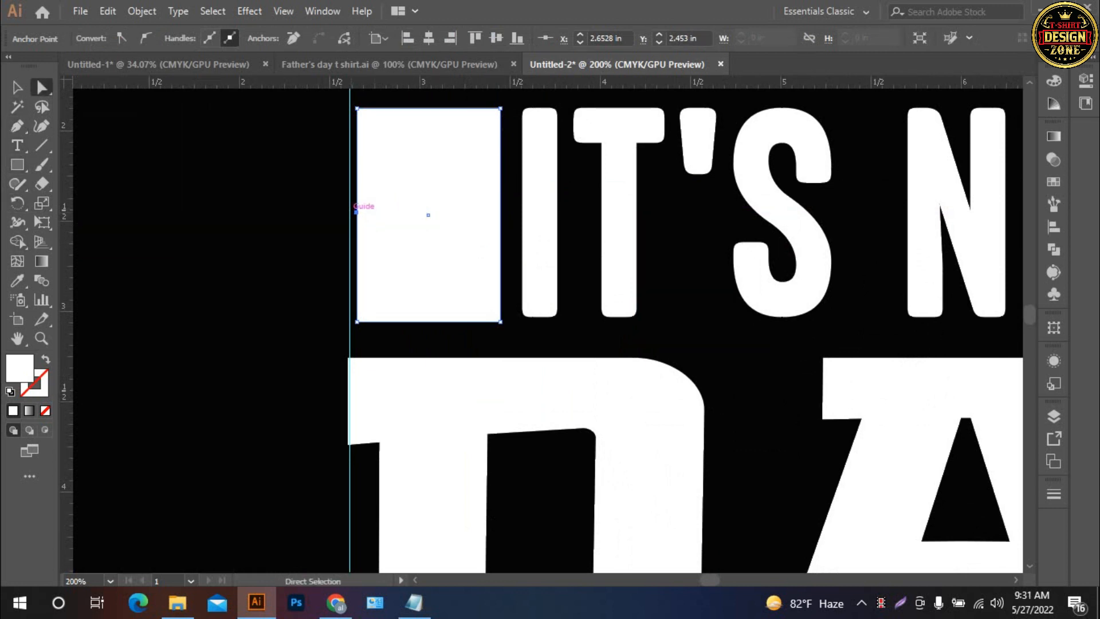
pyautogui.click(356, 213)
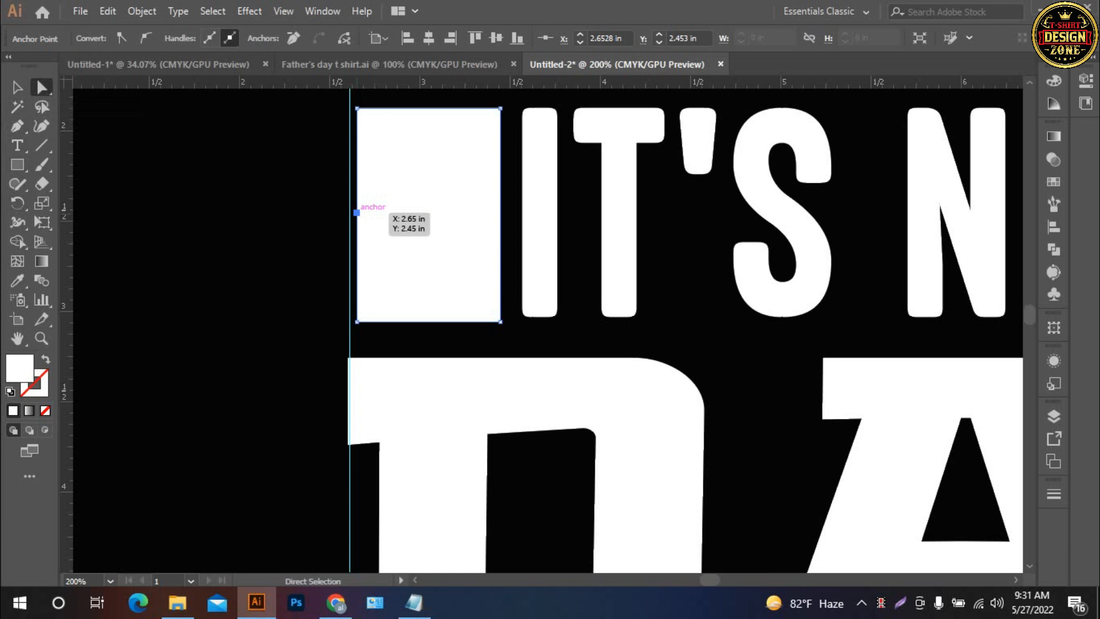
pyautogui.moveTo(356, 212); pyautogui.dragTo(406, 213)
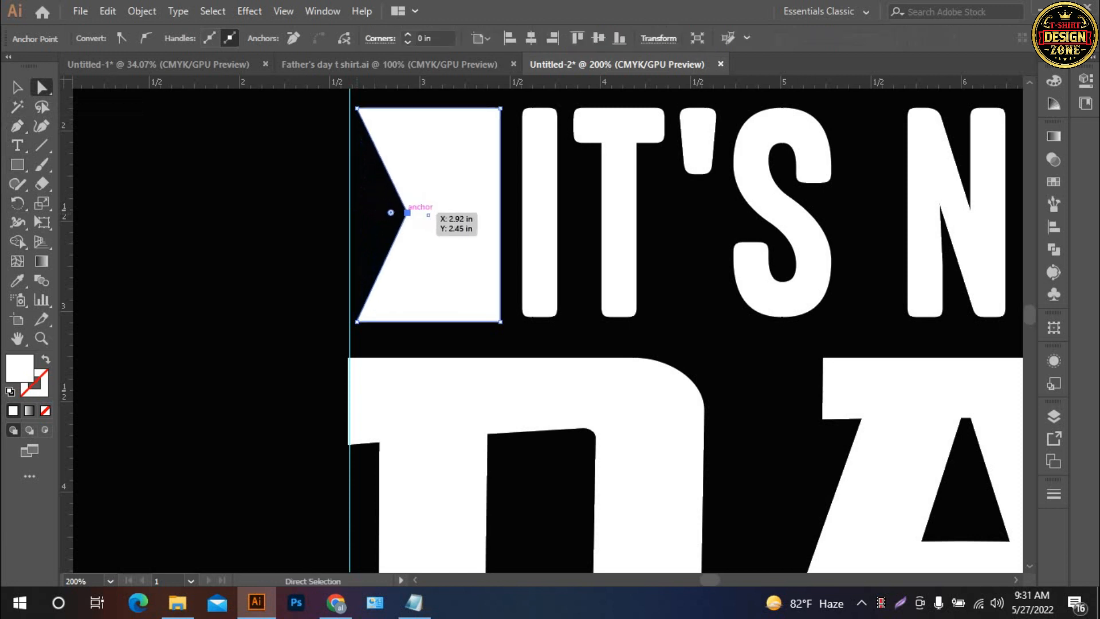
pyautogui.click(18, 88)
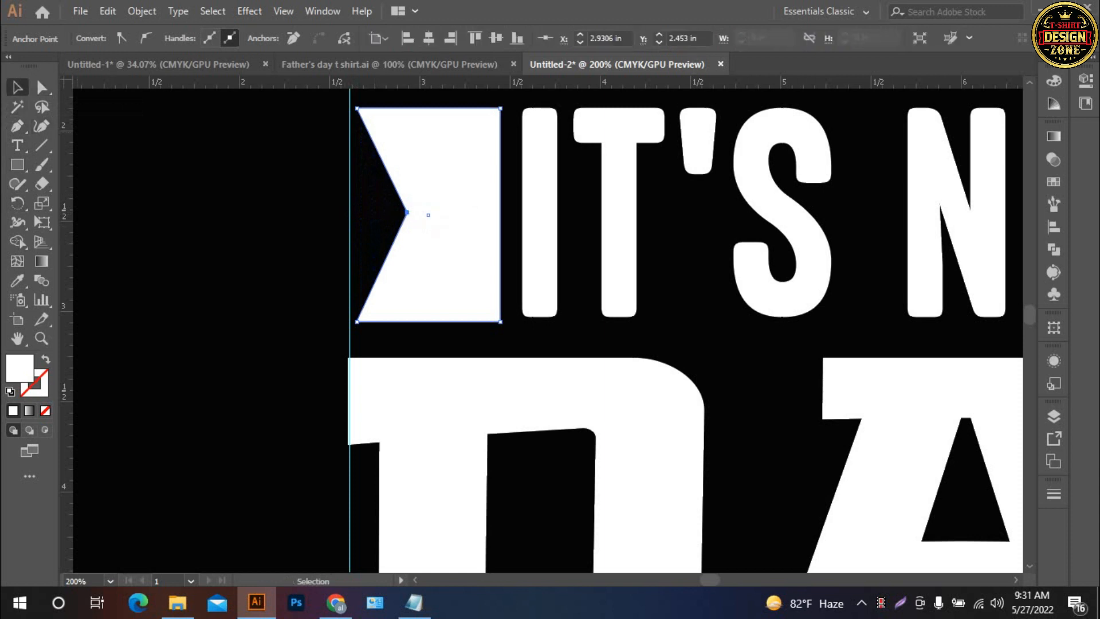
pyautogui.click(220, 175)
pyautogui.press('a')
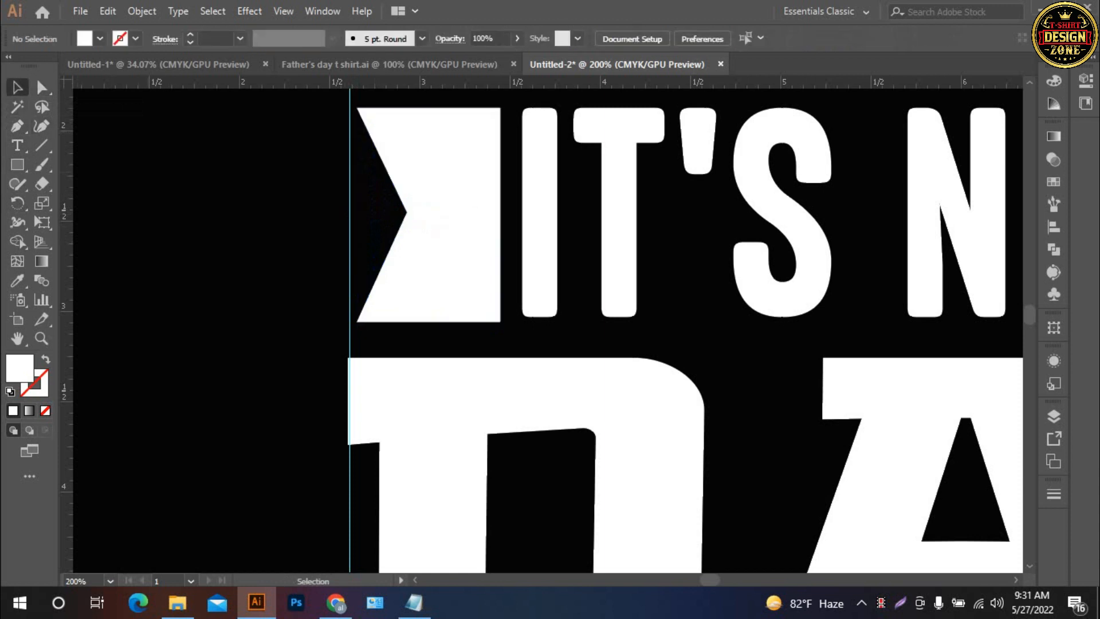
# Step: Align the notched ribbon shape's left edge to "DAD", keeping "DAD" as the key object
pyautogui.click(429, 214)
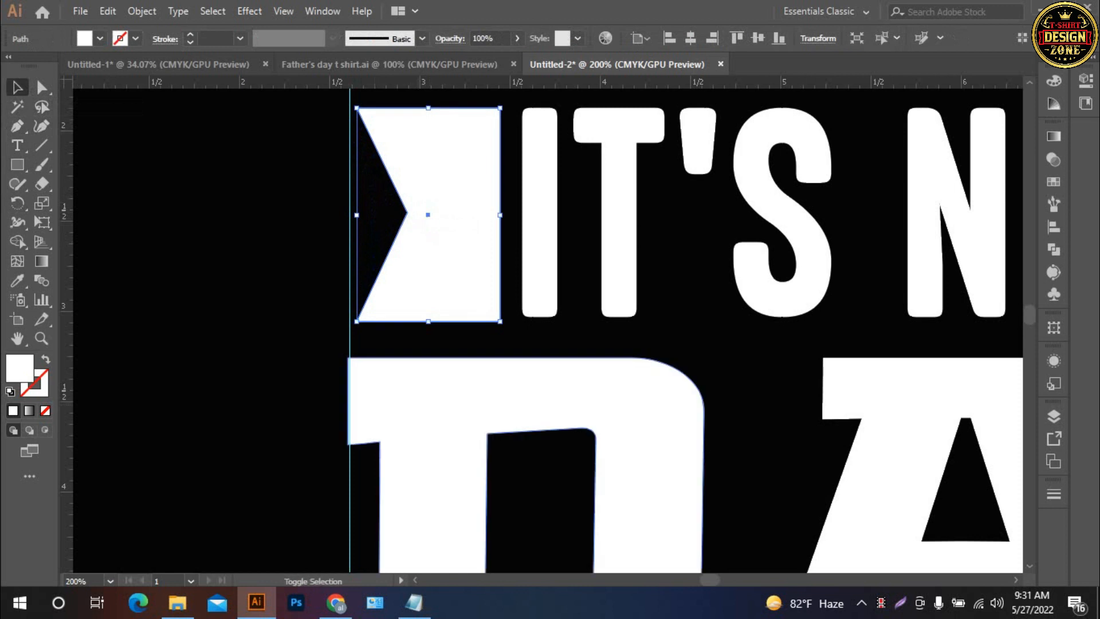
pyautogui.keyDown('shift'); pyautogui.click(431, 395); pyautogui.keyUp('shift')
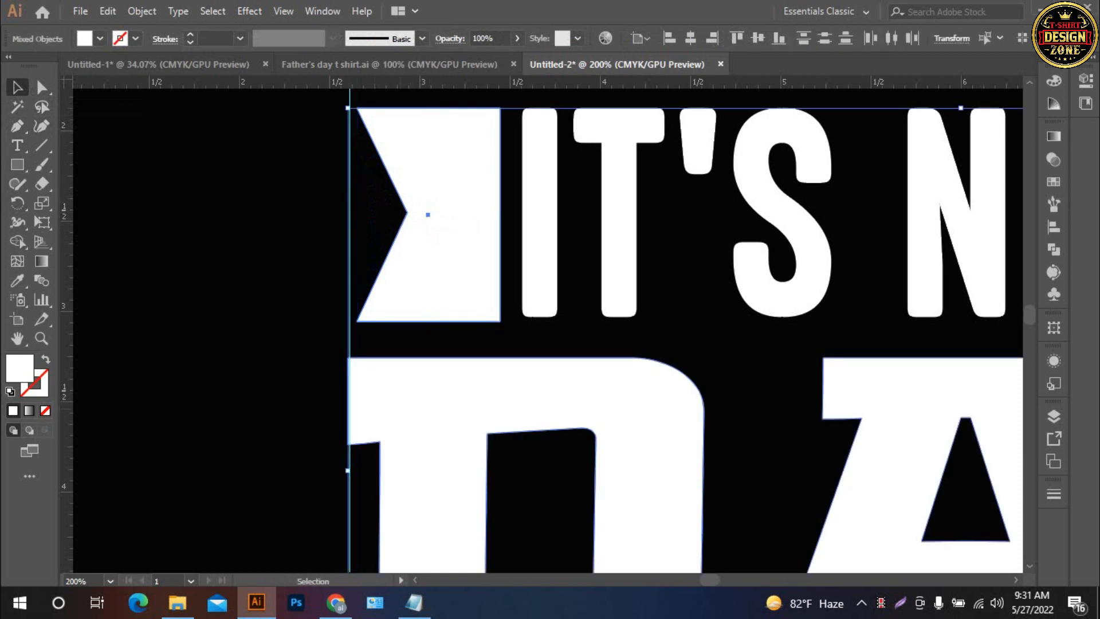
pyautogui.click(421, 401)
pyautogui.click(669, 38)
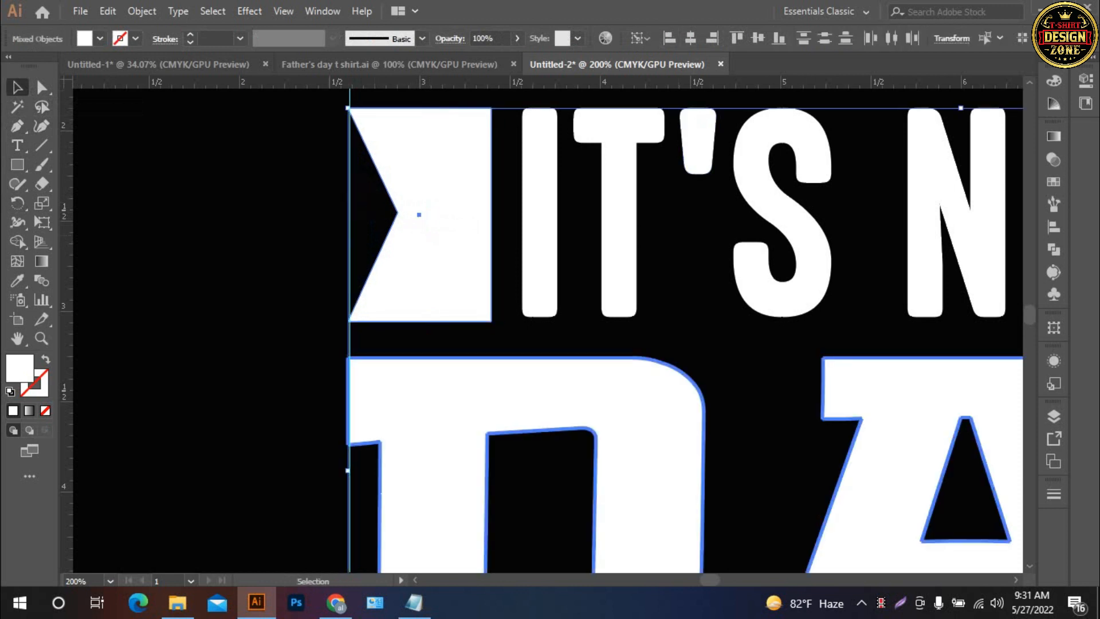
pyautogui.hotkey('ctrl', 'shift', 'a')
pyautogui.hotkey('ctrl', '-')
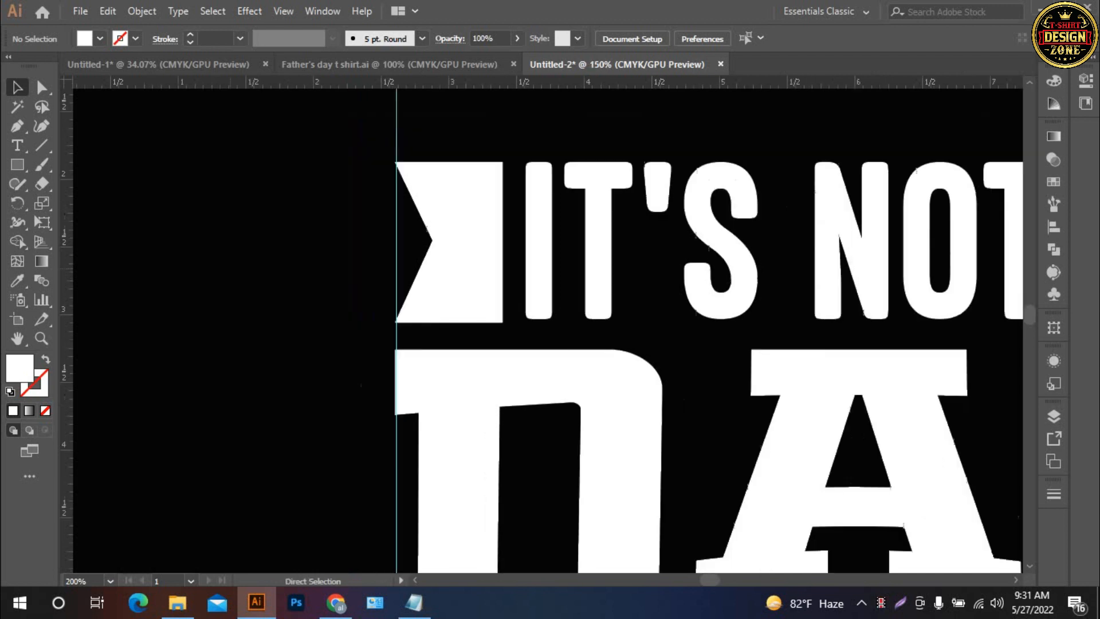
pyautogui.hotkey('ctrl', '-')
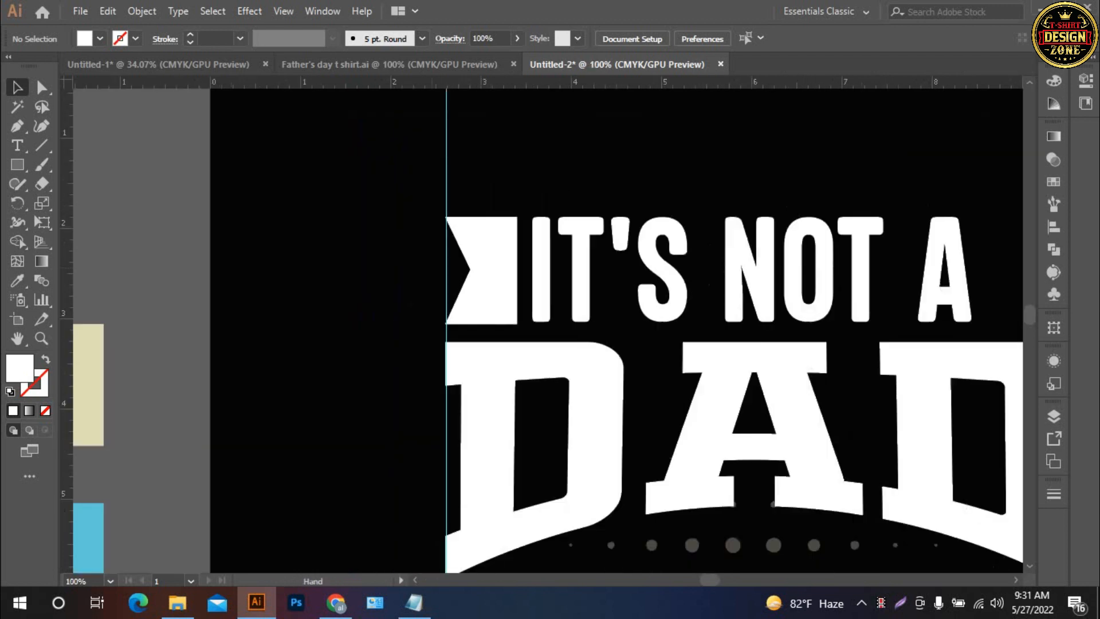
# Step: Reflect a copy of the ribbon across the vertical axis and place it after "IT'S NOT A", flush with the right edge of "DAD"
pyautogui.moveTo(481, 270); pyautogui.dragTo(124, 218)
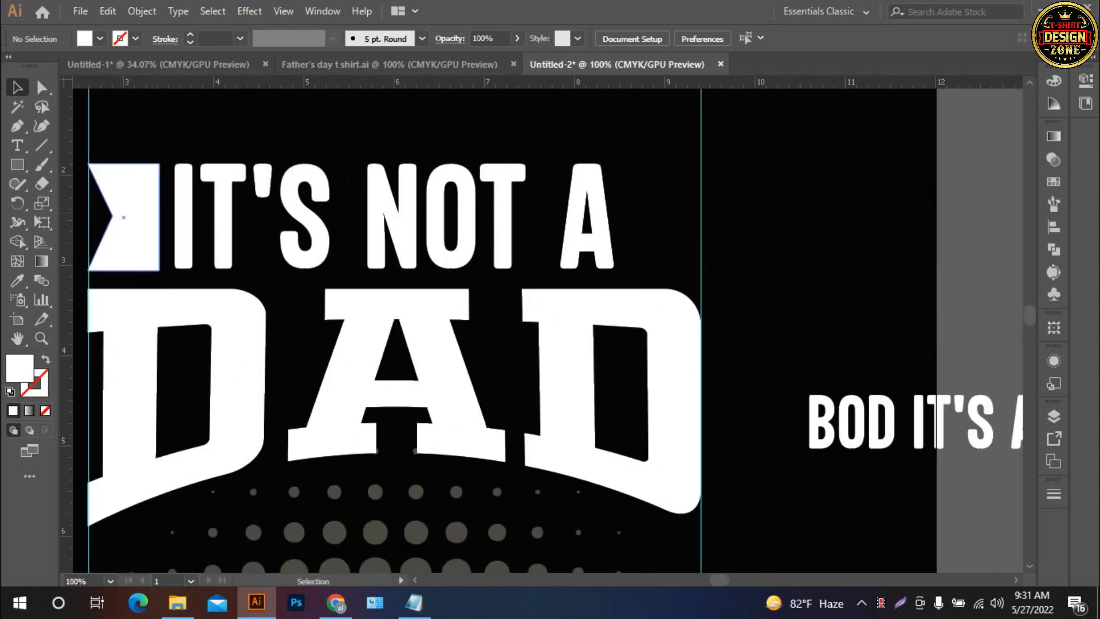
pyautogui.click(123, 217)
pyautogui.rightClick(129, 212)
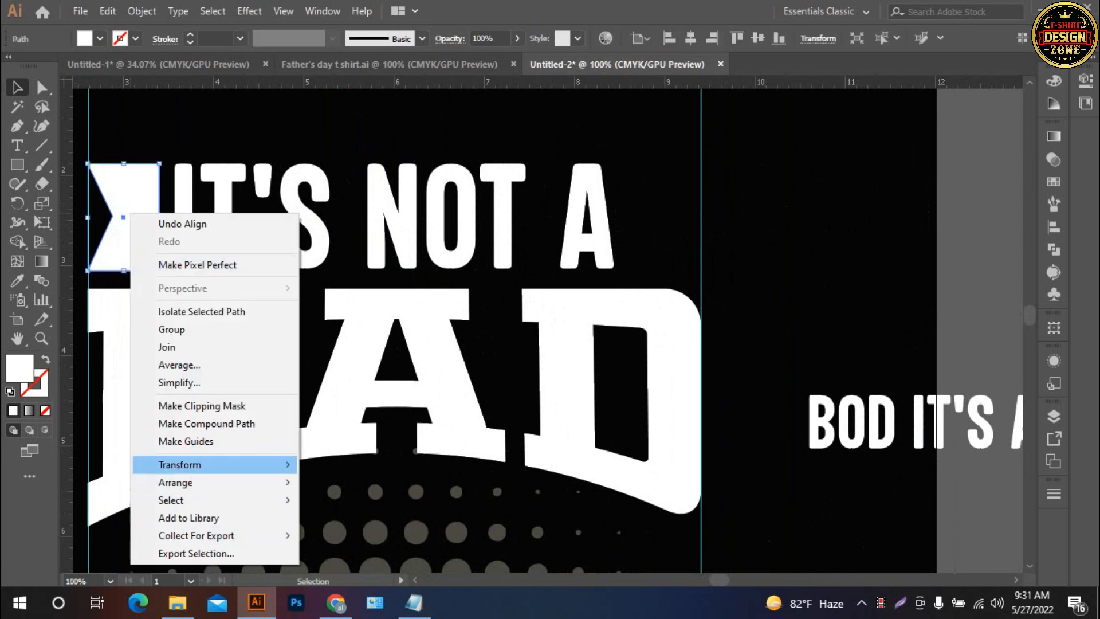
pyautogui.moveTo(189, 464)
pyautogui.click(341, 523)
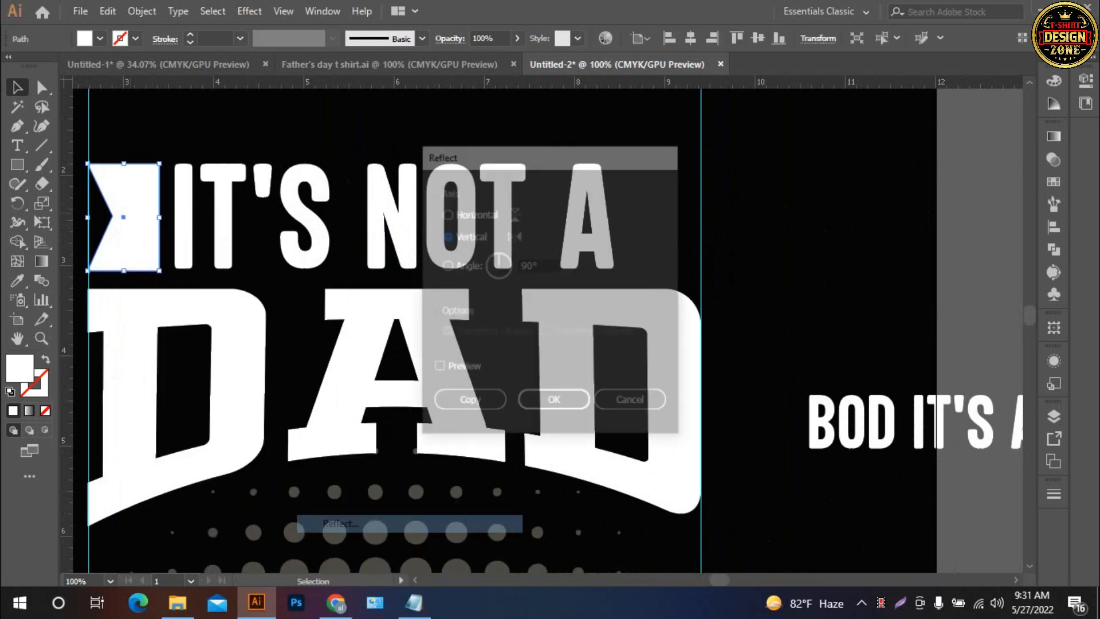
pyautogui.click(437, 368)
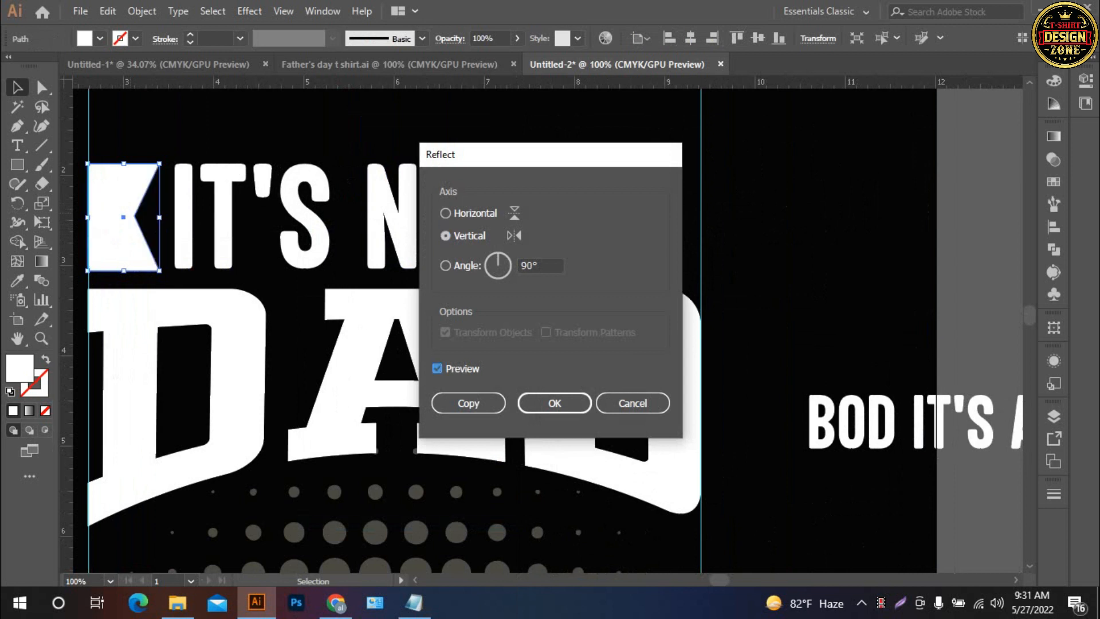
pyautogui.click(468, 402)
pyautogui.moveTo(123, 217); pyautogui.dragTo(664, 217)
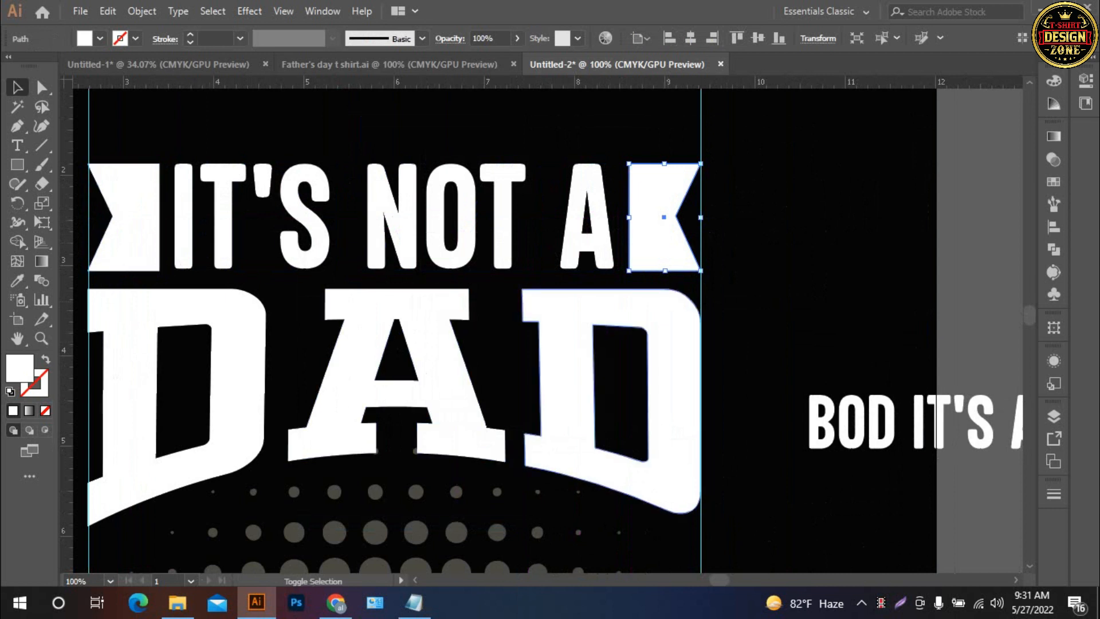
pyautogui.keyDown('shift'); pyautogui.click(674, 389); pyautogui.keyUp('shift')
pyautogui.click(674, 390)
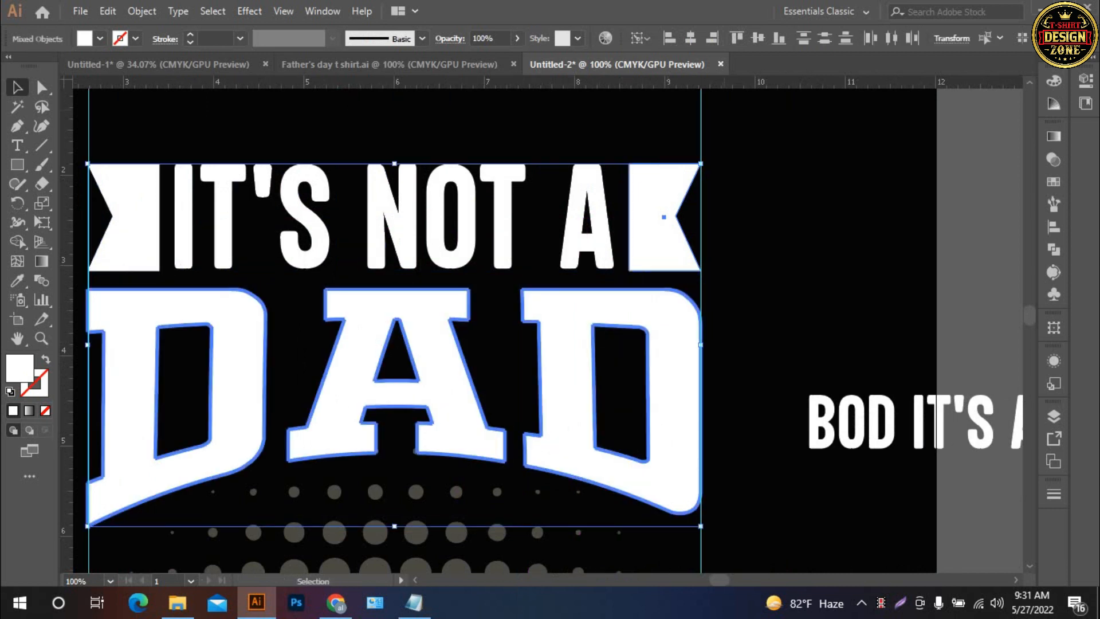
pyautogui.click(744, 143)
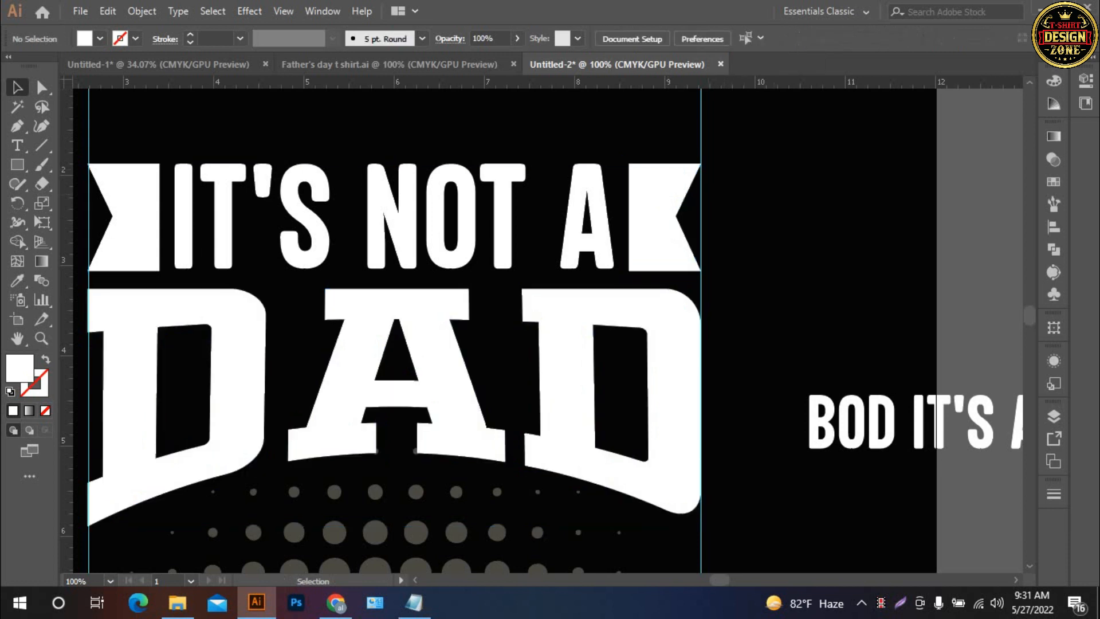
# Step: Group the two ribbon shapes and centre the group horizontally on the artboard
pyautogui.click(654, 217)
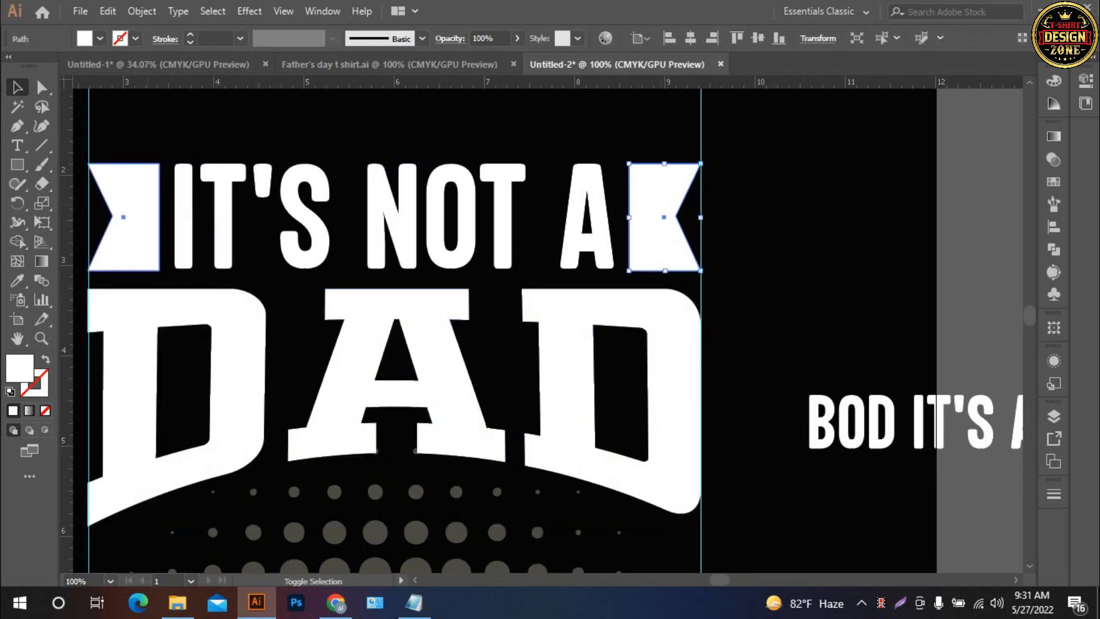
pyautogui.keyDown('shift'); pyautogui.click(123, 217); pyautogui.keyUp('shift')
pyautogui.hotkey('ctrl', 'g')
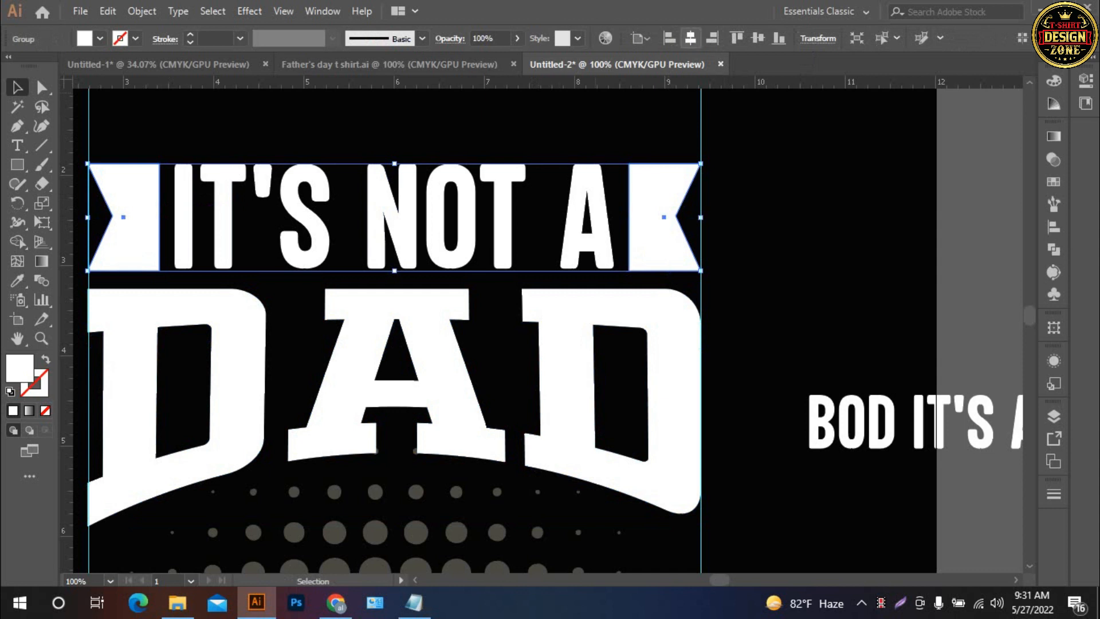
pyautogui.click(774, 135)
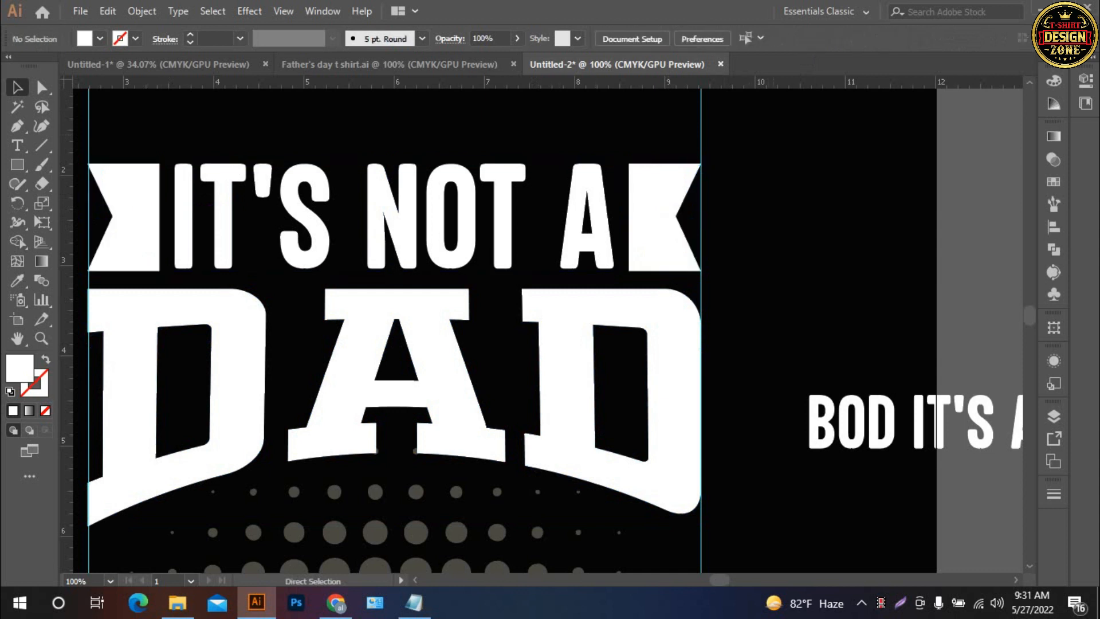
# Step: Duplicate the fist illustration onto the halftone between "DAD" and "FATHER" and centre it vertically on the artboard
pyautogui.hotkey('ctrl', '0')
pyautogui.keyDown('ctrl'); pyautogui.click(576, 285); pyautogui.keyUp('ctrl')
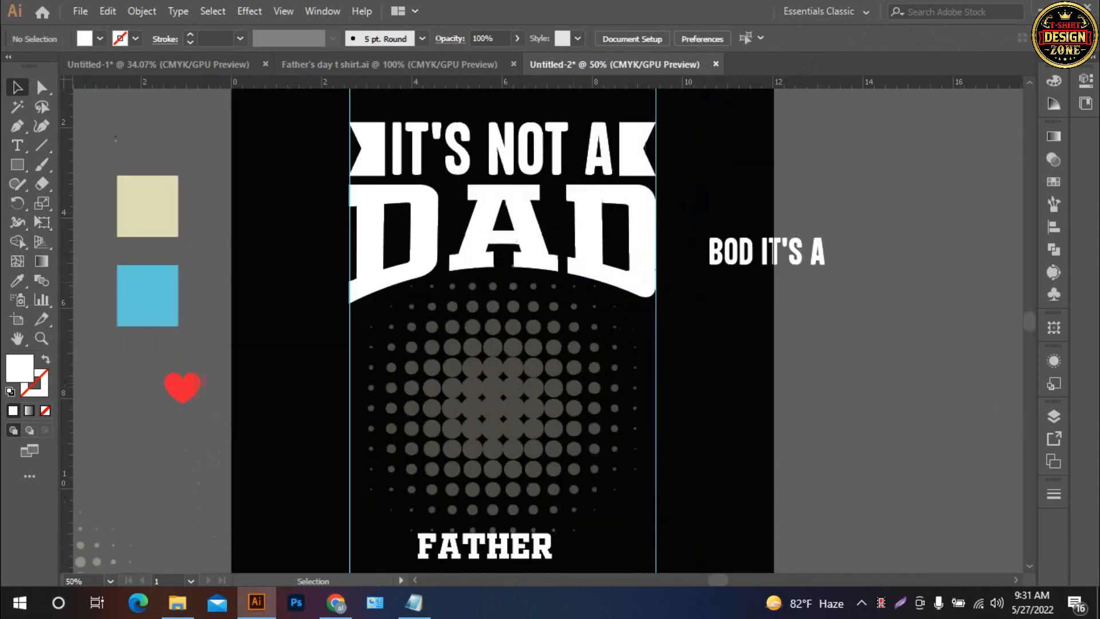
pyautogui.moveTo(575, 285); pyautogui.dragTo(587, 197)
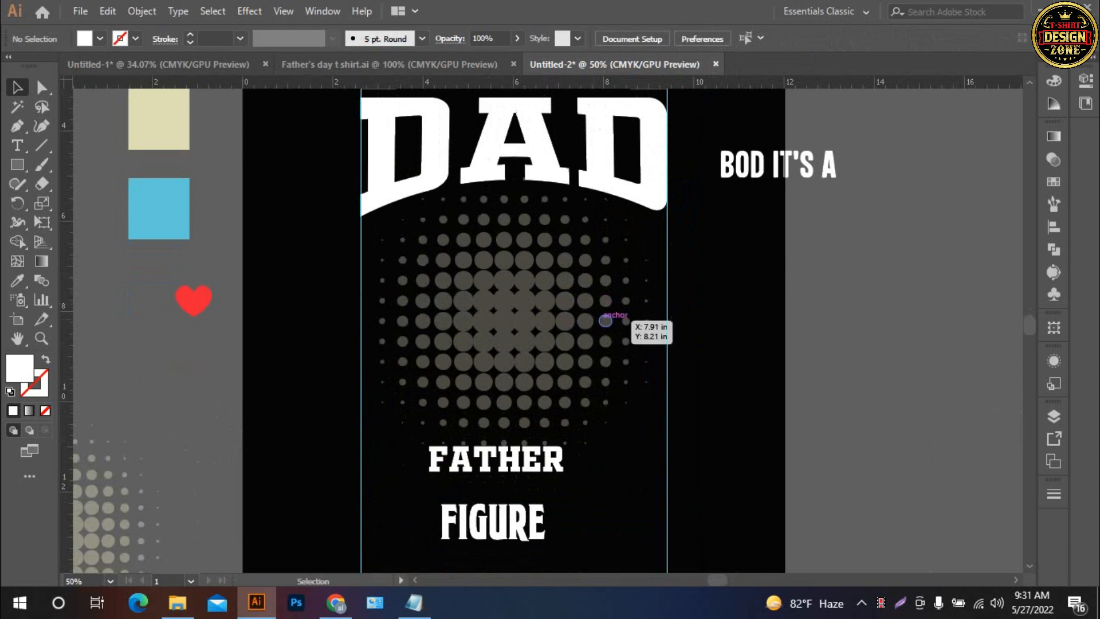
pyautogui.moveTo(558, 381); pyautogui.dragTo(715, 239)
pyautogui.scroll(3, 597, 304)
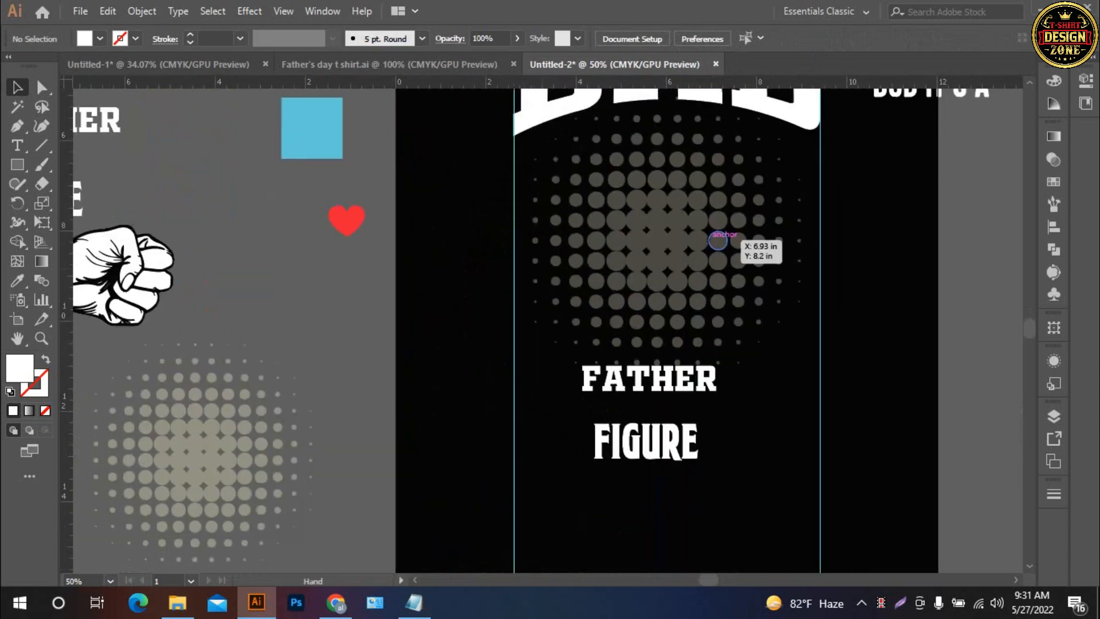
pyautogui.hotkey('ctrl', '-')
pyautogui.hotkey('ctrl', '-')
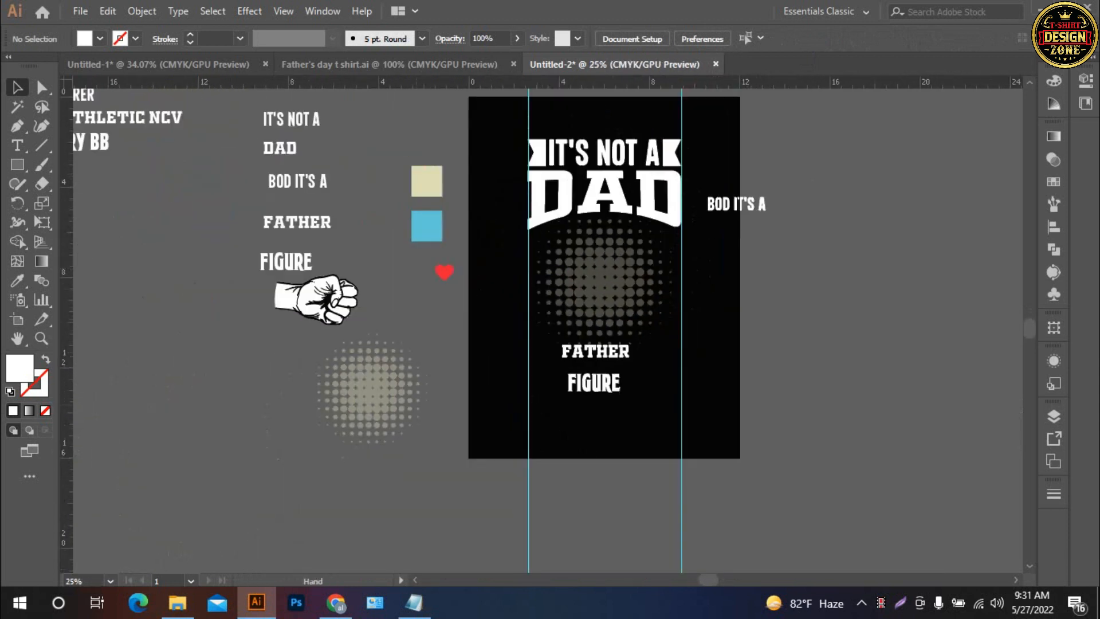
pyautogui.moveTo(468, 275); pyautogui.dragTo(445, 285)
pyautogui.moveTo(326, 301); pyautogui.dragTo(555, 276)
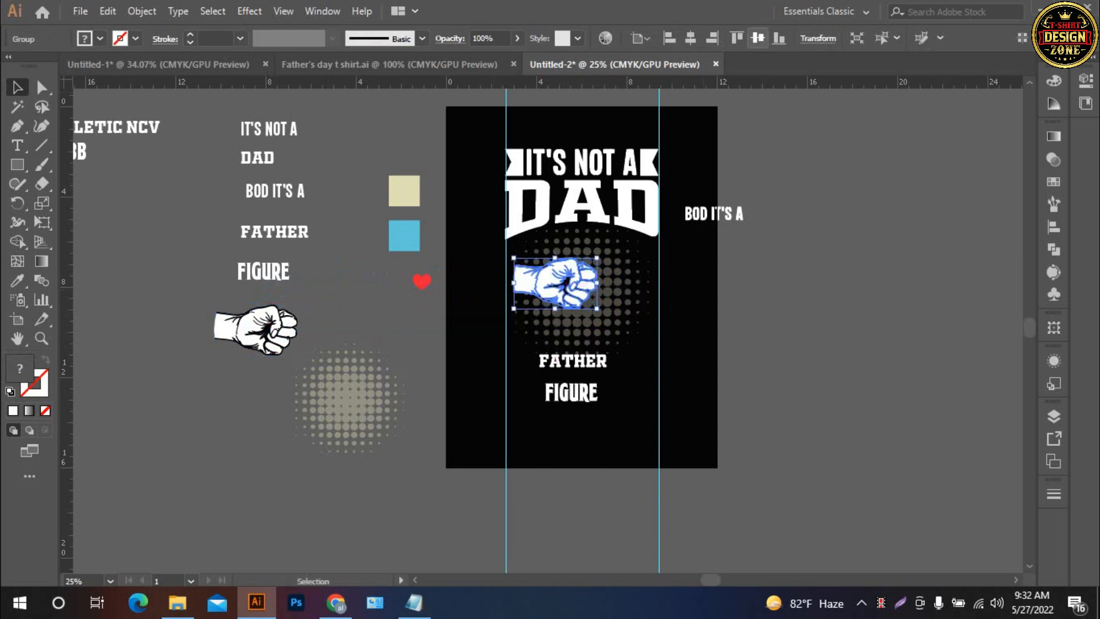
pyautogui.click(758, 39)
pyautogui.click(673, 320)
# Step: Move the fist copy on the artboard sideways until its wrist meets the left guide
pyautogui.keyDown('ctrl'); pyautogui.click(544, 293); pyautogui.keyUp('ctrl')
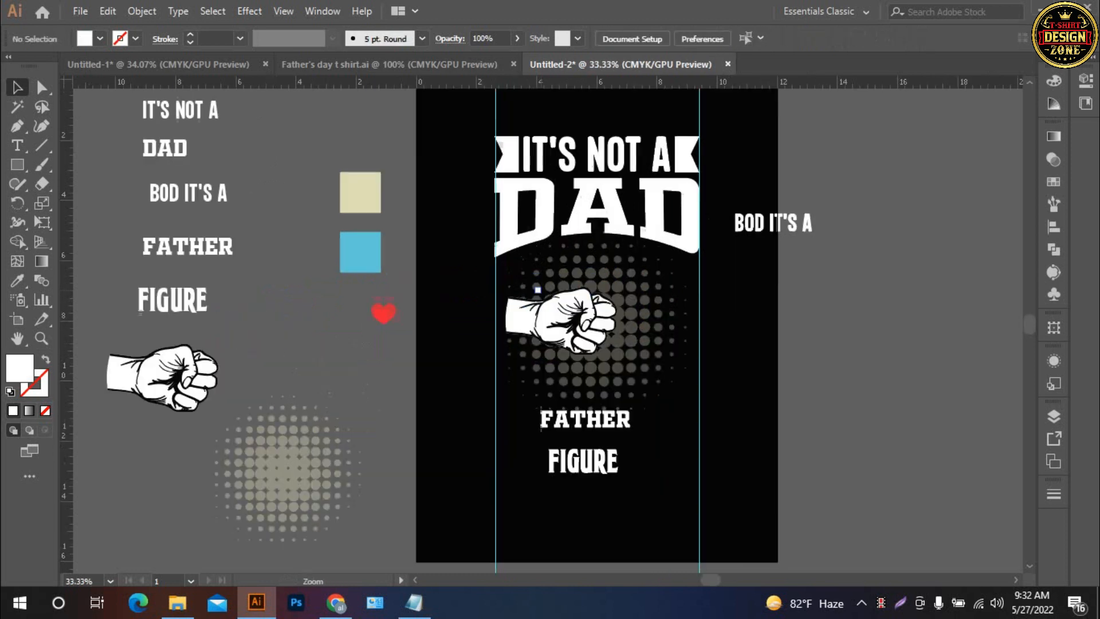
pyautogui.keyDown('ctrl'); pyautogui.click(561, 311); pyautogui.keyUp('ctrl')
pyautogui.keyDown('ctrl'); pyautogui.click(561, 311); pyautogui.keyUp('ctrl')
pyautogui.moveTo(610, 362); pyautogui.dragTo(586, 360)
pyautogui.click(615, 358)
pyautogui.hotkey('ctrl', 'shift', 'a')
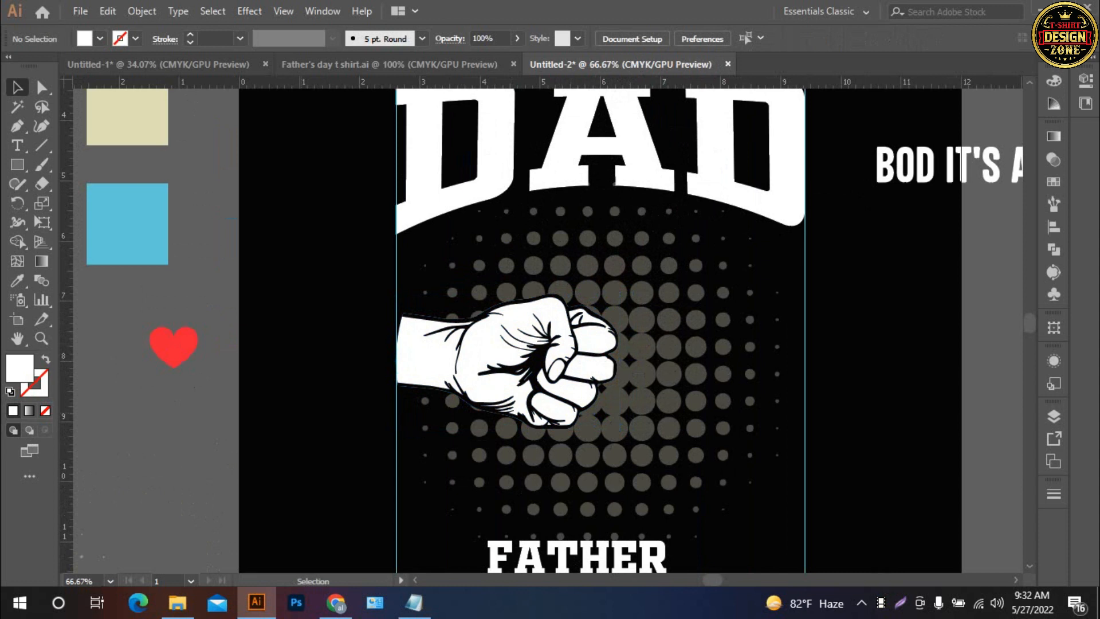
# Step: Reflect a copy of the fist across the vertical axis and move it level to the right so the knuckles face each other
pyautogui.moveTo(580, 332); pyautogui.dragTo(492, 304)
pyautogui.click(492, 304)
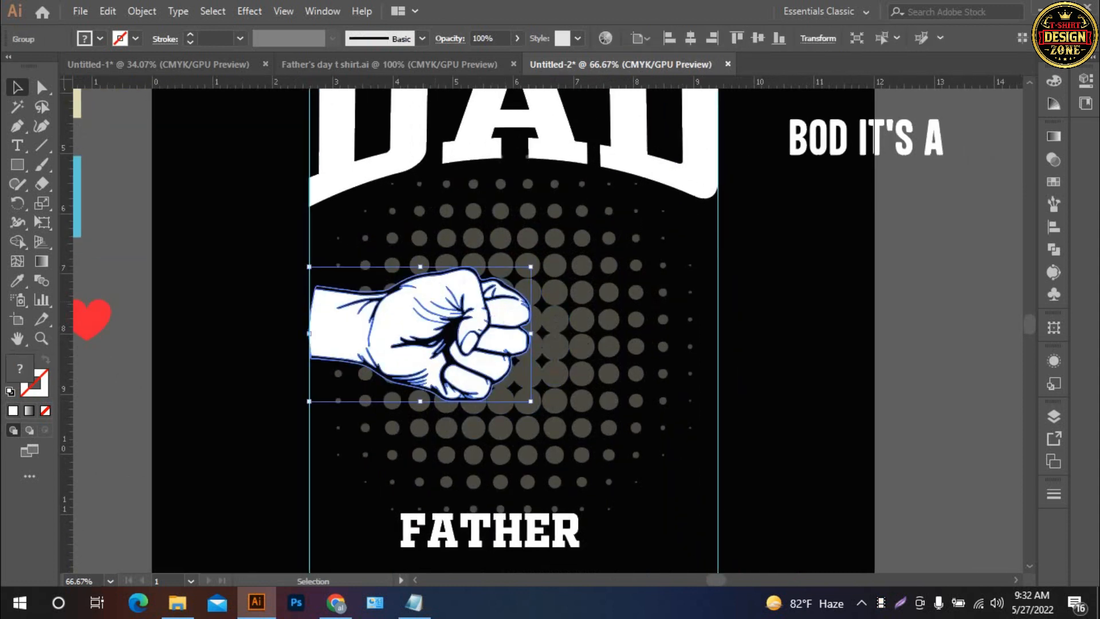
pyautogui.rightClick(436, 302)
pyautogui.moveTo(484, 482)
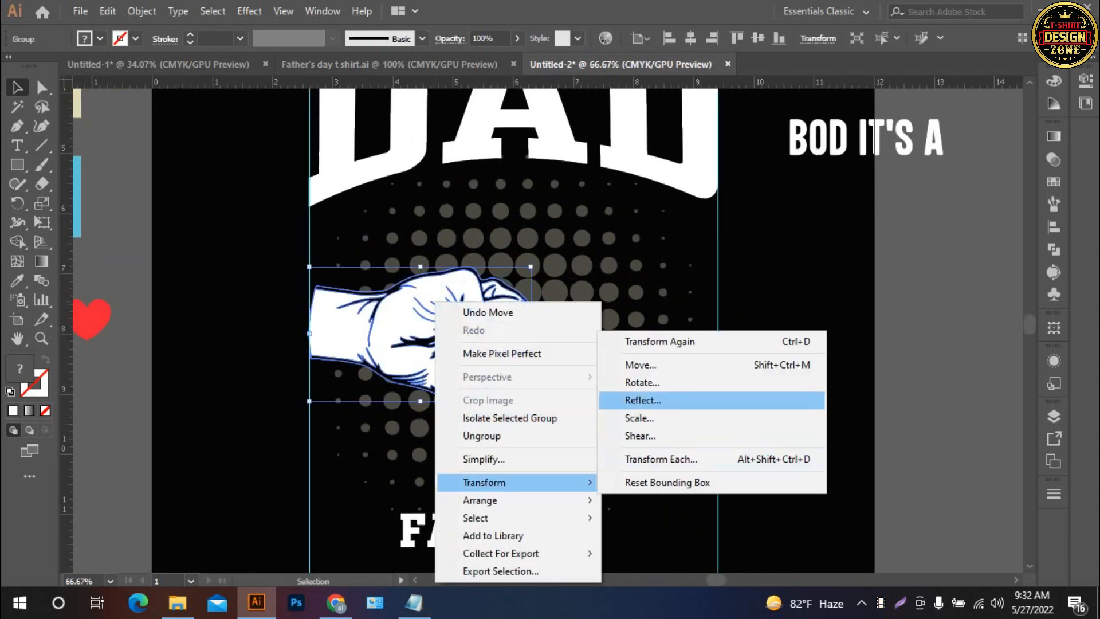
pyautogui.click(636, 328)
pyautogui.click(469, 402)
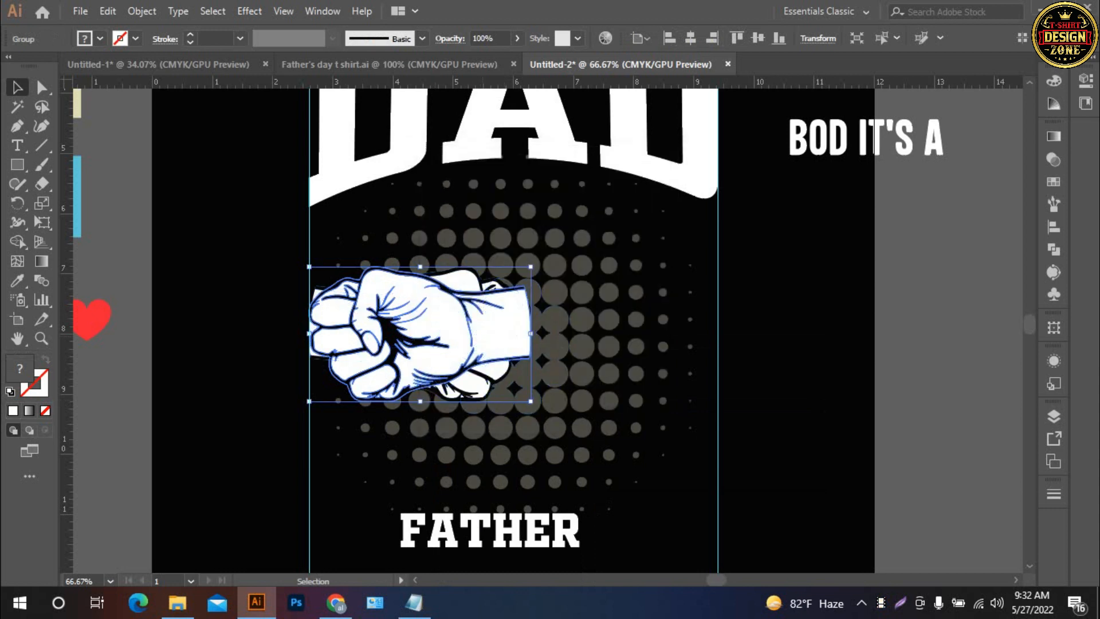
pyautogui.moveTo(454, 335); pyautogui.dragTo(653, 335)
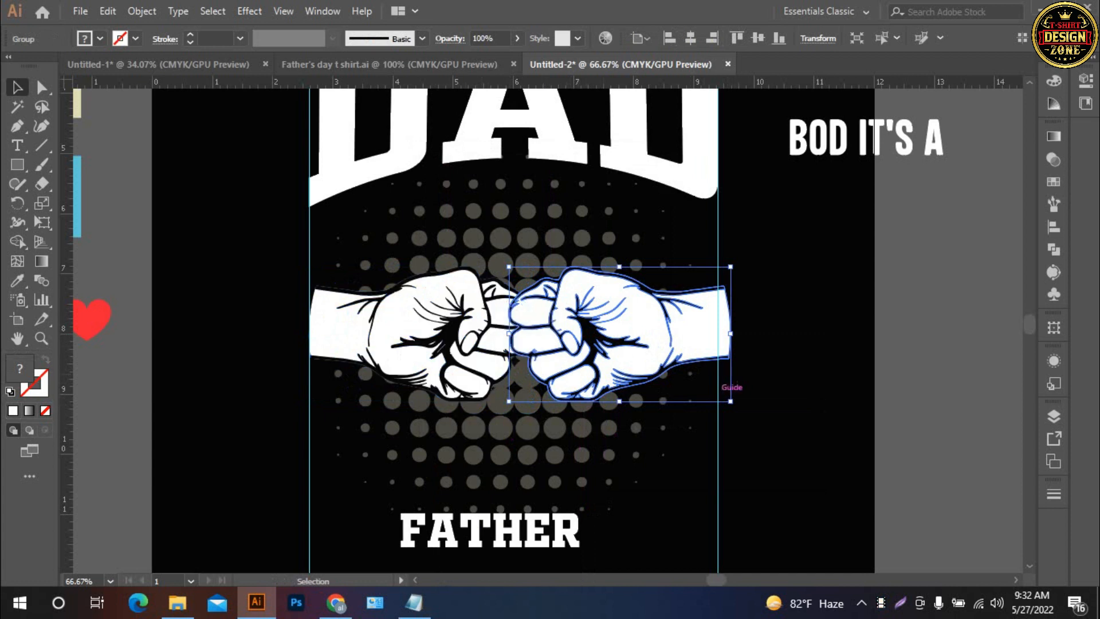
# Step: Scale the mirrored fist down proportionally to about 60% and place it against the larger fist's knuckles
pyautogui.moveTo(730, 401); pyautogui.dragTo(710, 373)
pyautogui.click(761, 395)
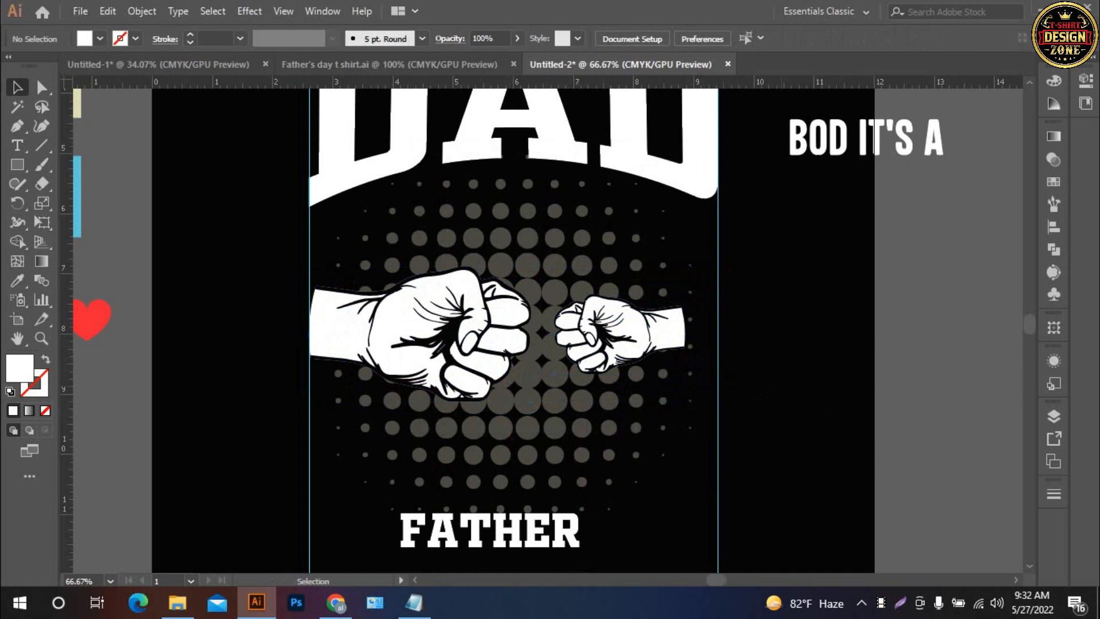
pyautogui.moveTo(615, 333); pyautogui.dragTo(597, 331)
pyautogui.moveTo(664, 371); pyautogui.dragTo(668, 371)
pyautogui.click(750, 390)
# Step: Group the large and small fists and centre the group horizontally on the artboard
pyautogui.click(667, 342)
pyautogui.keyDown('shift'); pyautogui.click(596, 351); pyautogui.keyUp('shift')
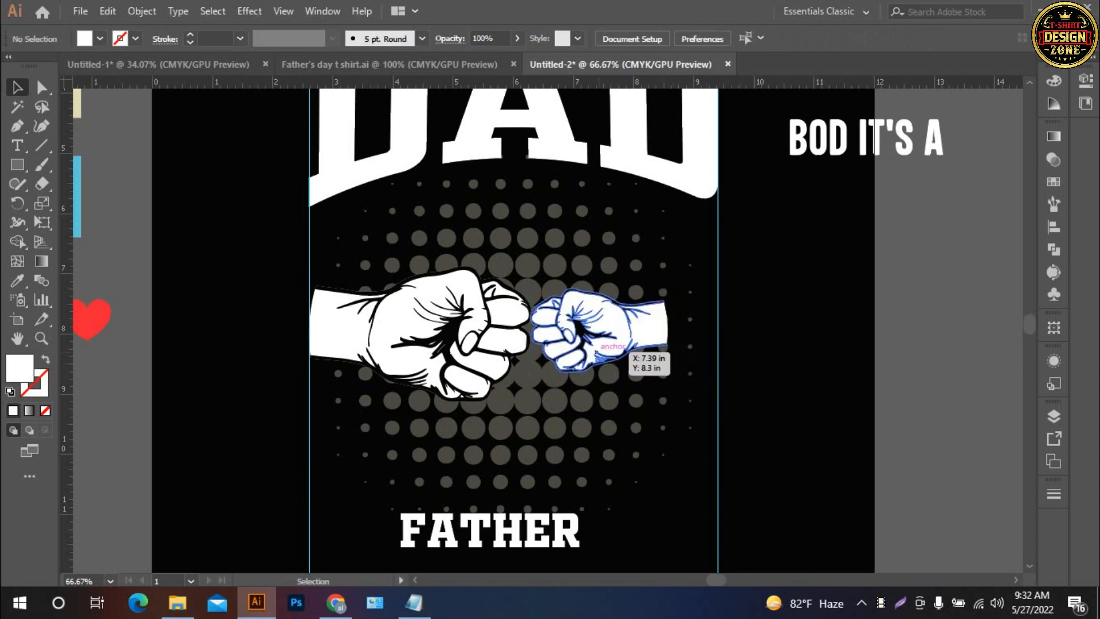
pyautogui.click(596, 351)
pyautogui.keyDown('shift'); pyautogui.click(497, 345); pyautogui.keyUp('shift')
pyautogui.hotkey('ctrl', 'g')
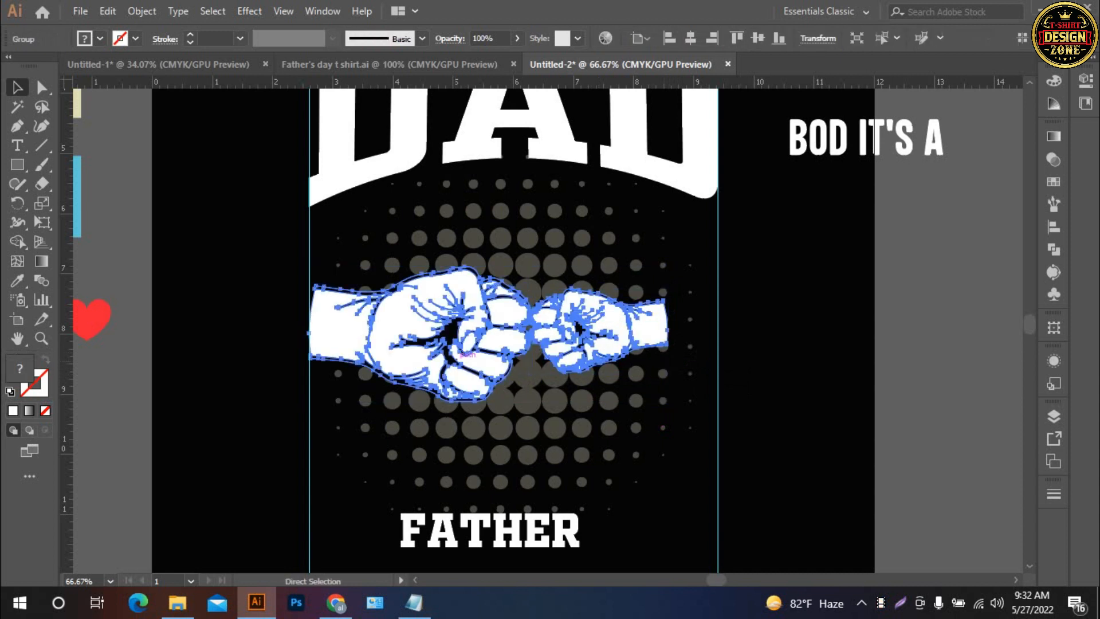
pyautogui.click(691, 39)
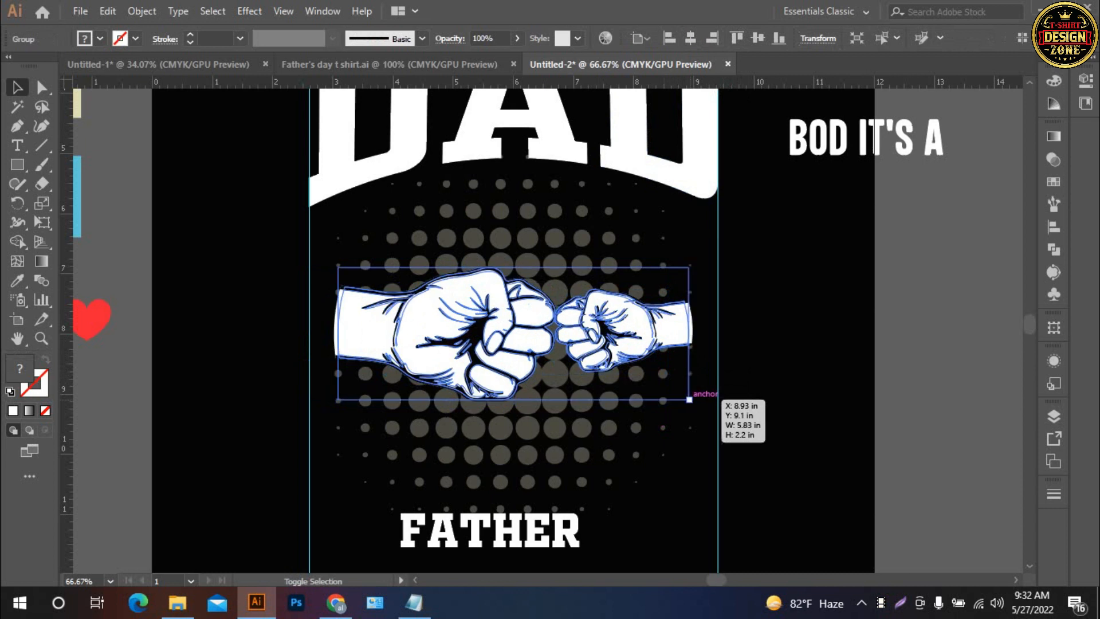
# Step: Scale the fist group down proportionally to about 87% and shrink the halftone circle slightly about its centre
pyautogui.moveTo(692, 401); pyautogui.dragTo(684, 392)
pyautogui.click(739, 321)
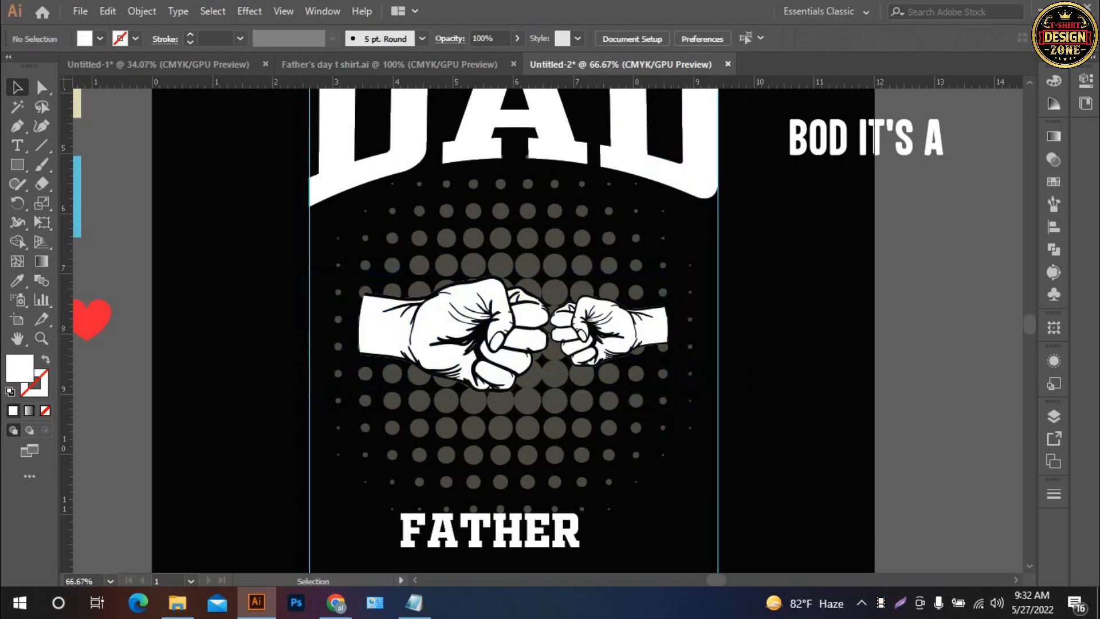
pyautogui.click(562, 236)
pyautogui.moveTo(692, 333)
pyautogui.mouseDown()
pyautogui.moveTo(712, 332)
pyautogui.moveTo(683, 329)
pyautogui.mouseUp()
pyautogui.click(752, 338)
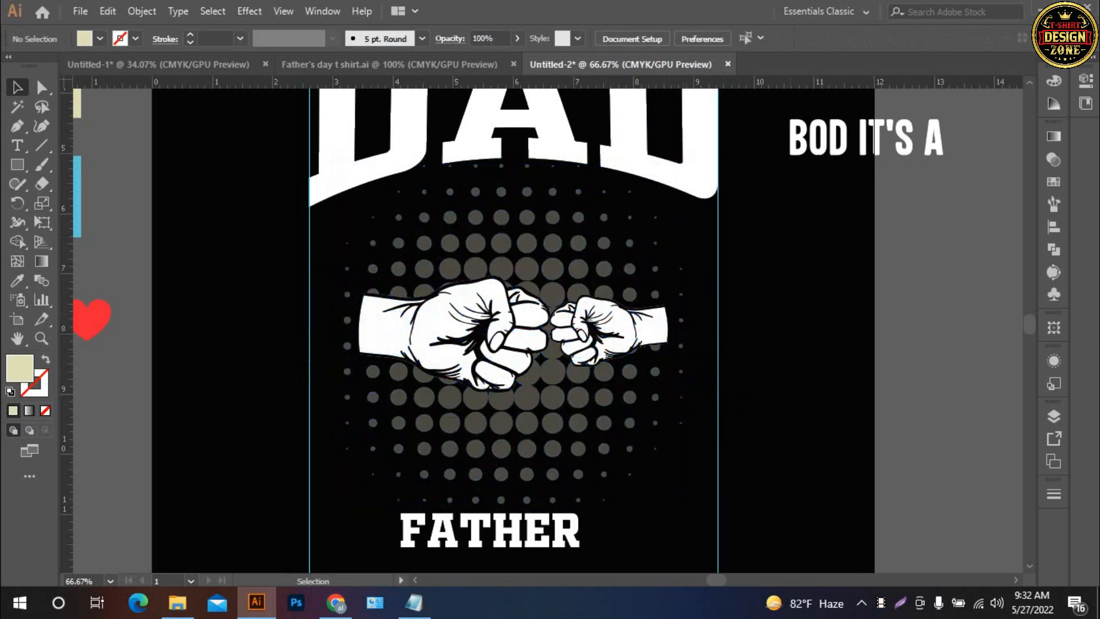
# Step: Centre "FATHER" horizontally on the artboard and scale it proportionally from its centre to span between the two guides
pyautogui.hotkey('ctrl', '0')
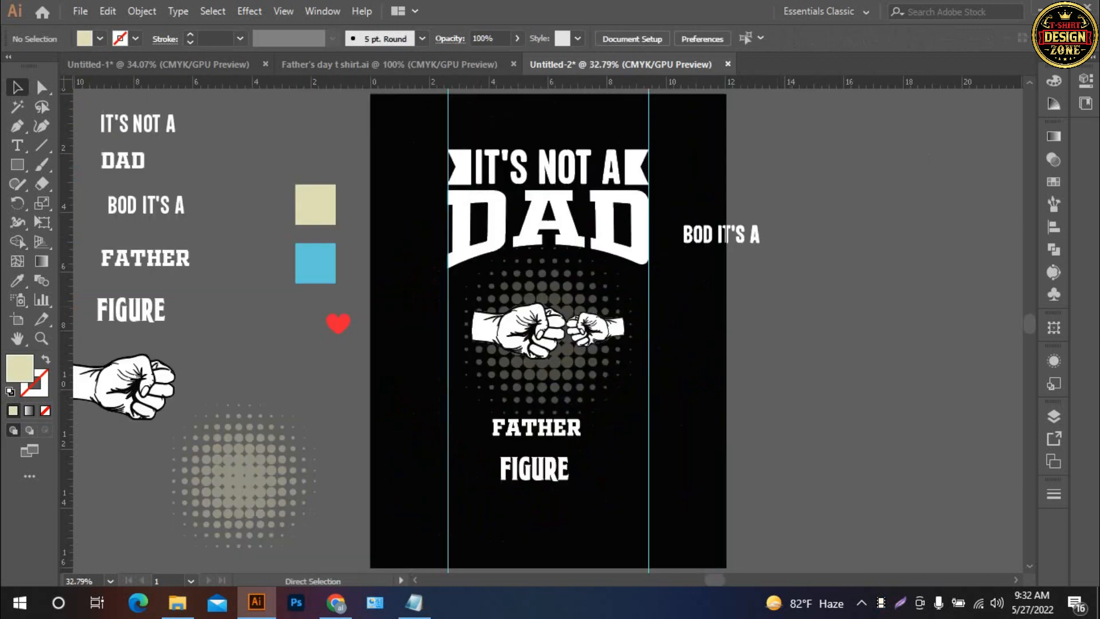
pyautogui.keyDown('ctrl'); pyautogui.click(551, 400); pyautogui.keyUp('ctrl')
pyautogui.moveTo(555, 400); pyautogui.dragTo(572, 359)
pyautogui.click(578, 421)
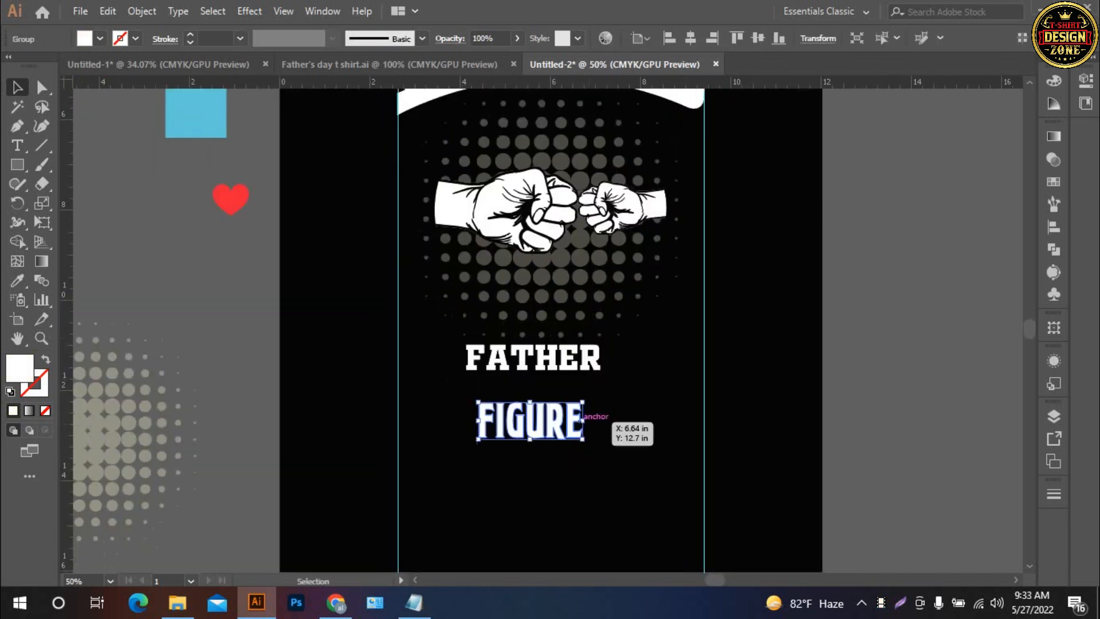
pyautogui.click(589, 364)
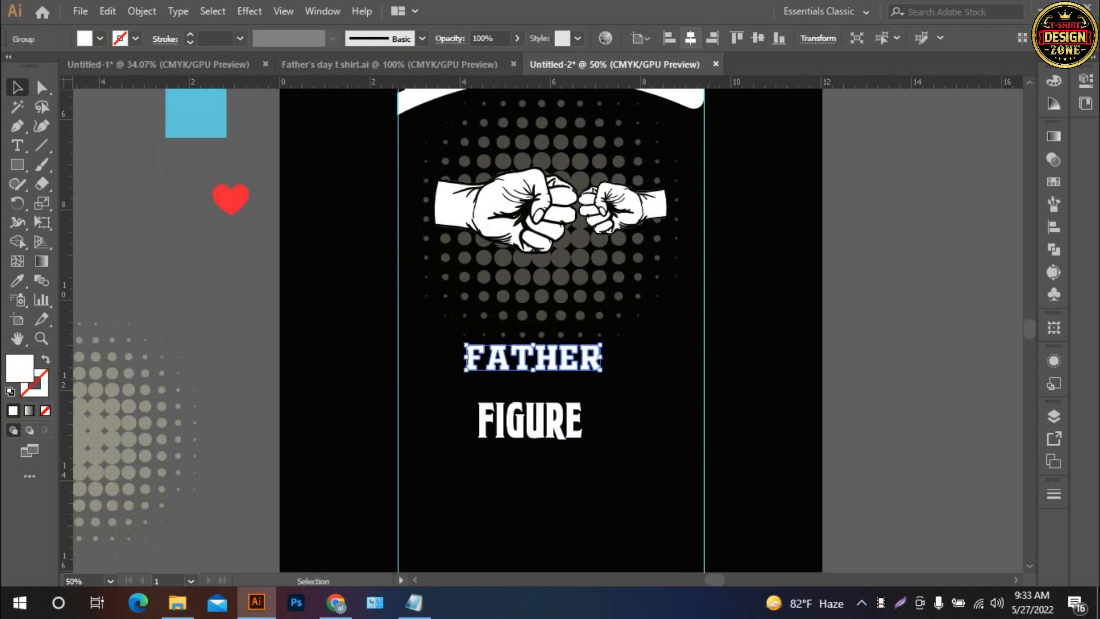
pyautogui.click(690, 38)
pyautogui.moveTo(619, 372); pyautogui.dragTo(704, 386)
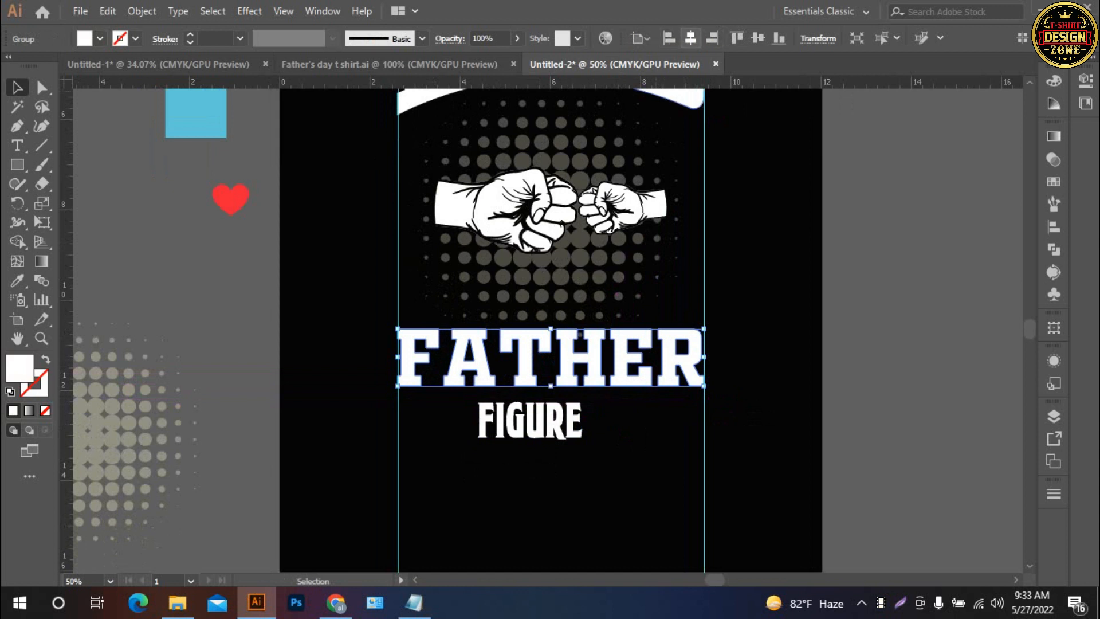
# Step: Move "FATHER" up about 0.6 in so it overlaps the lower edge of the halftone
pyautogui.moveTo(704, 329); pyautogui.dragTo(704, 304)
pyautogui.press('Up')
pyautogui.press('Up')
pyautogui.press('Up')
pyautogui.press('Up')
pyautogui.press('Up')
pyautogui.press('Up')
pyautogui.press('Up')
pyautogui.press('Up')
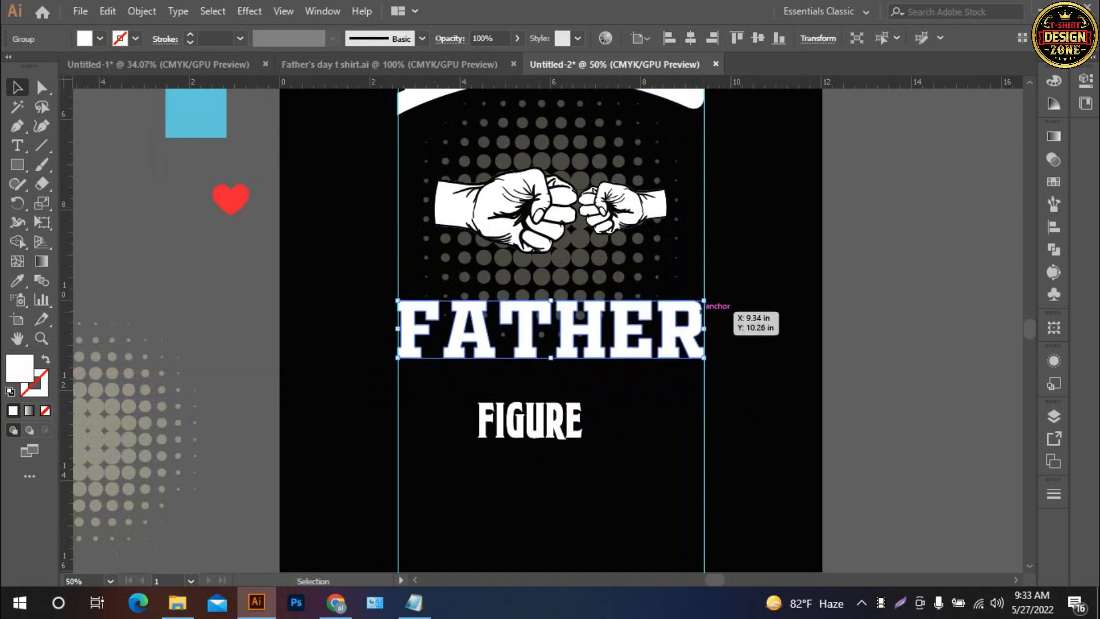
pyautogui.click(747, 362)
# Step: Scale "FIGURE" up proportionally to about 1.5 times its size and centre it horizontally below "FATHER"
pyautogui.scroll(-1, 537, 325)
pyautogui.hscroll(1, 537, 325)
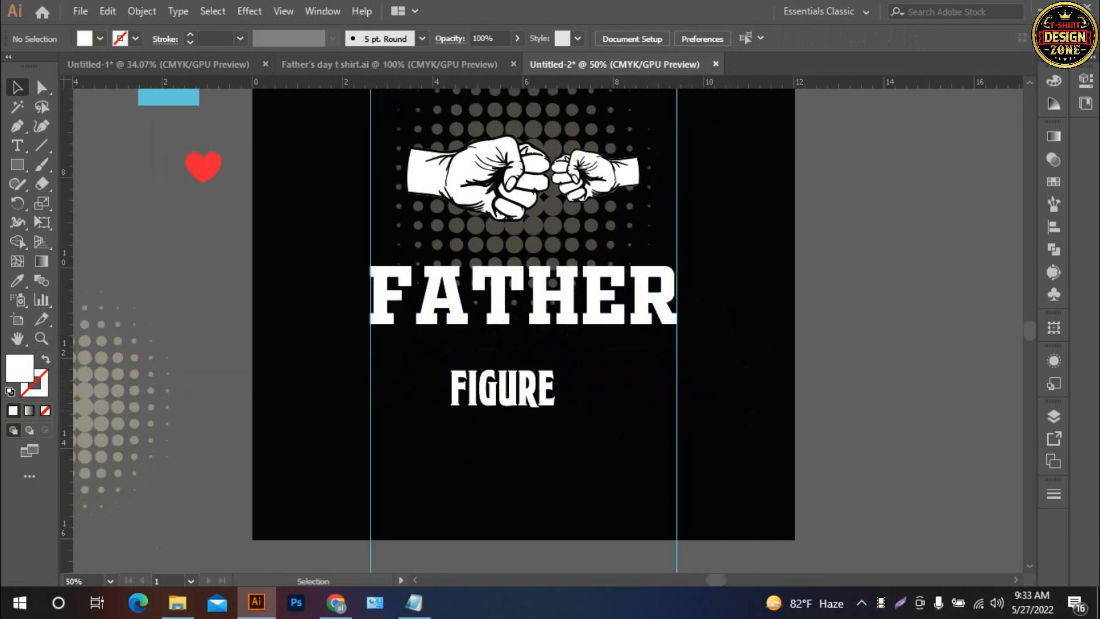
pyautogui.moveTo(551, 398); pyautogui.dragTo(611, 395)
pyautogui.click(691, 39)
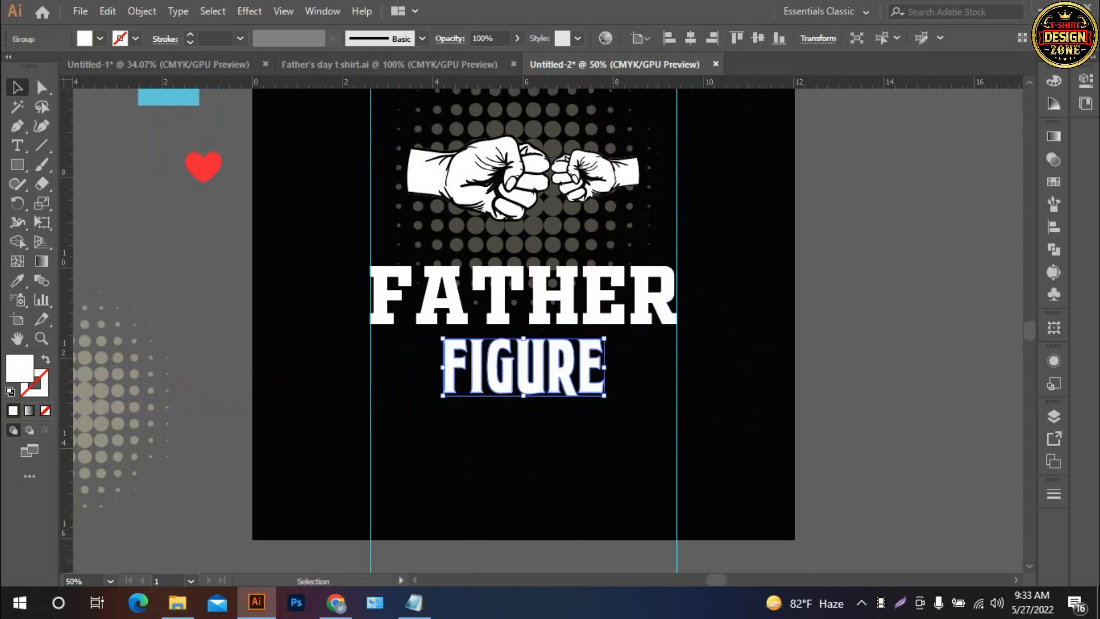
# Step: Nudge "FIGURE" slightly upward to tighten the gap below "FATHER"
pyautogui.press('Up')
pyautogui.press('Up')
pyautogui.press('Up')
pyautogui.press('Up')
pyautogui.press('Up')
pyautogui.press('Up')
pyautogui.press('Up')
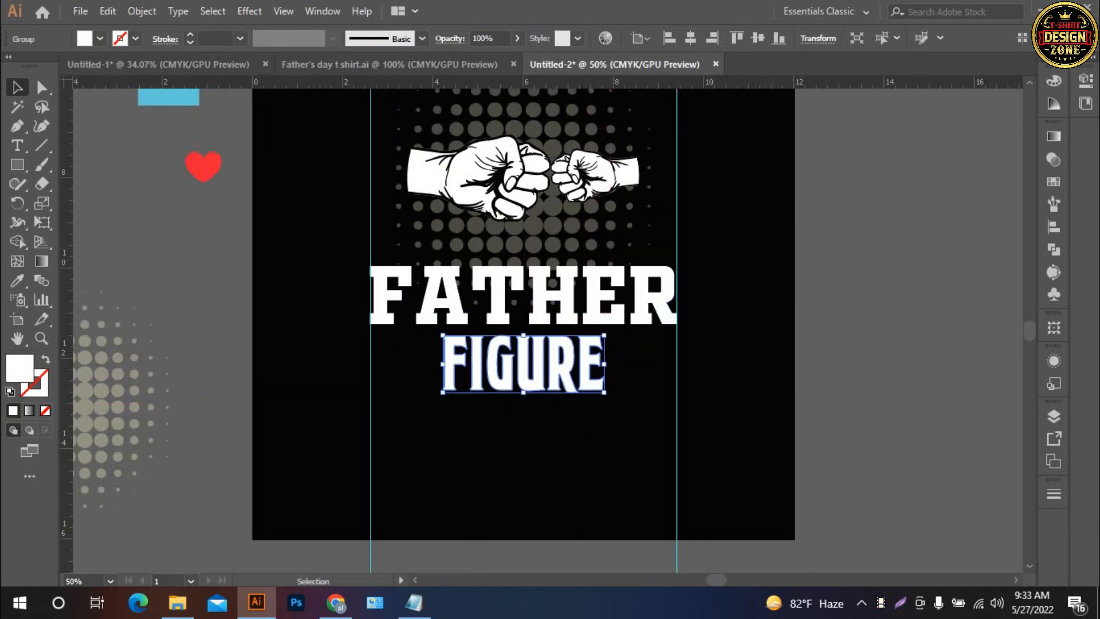
# Step: Move "BOD IT'S A" onto the artboard below "DAD" and scale it up proportionally from its centre to about 3.1 in wide
pyautogui.hotkey('ctrl', 'shift', 'a')
pyautogui.hotkey('ctrl', '0')
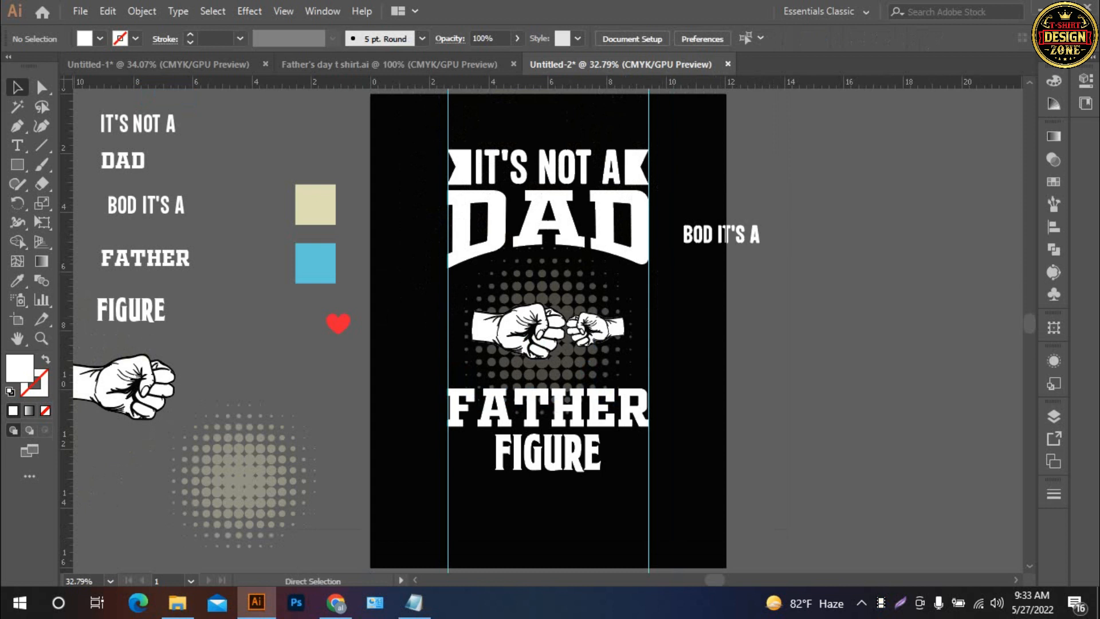
pyautogui.hotkey('ctrl', '=')
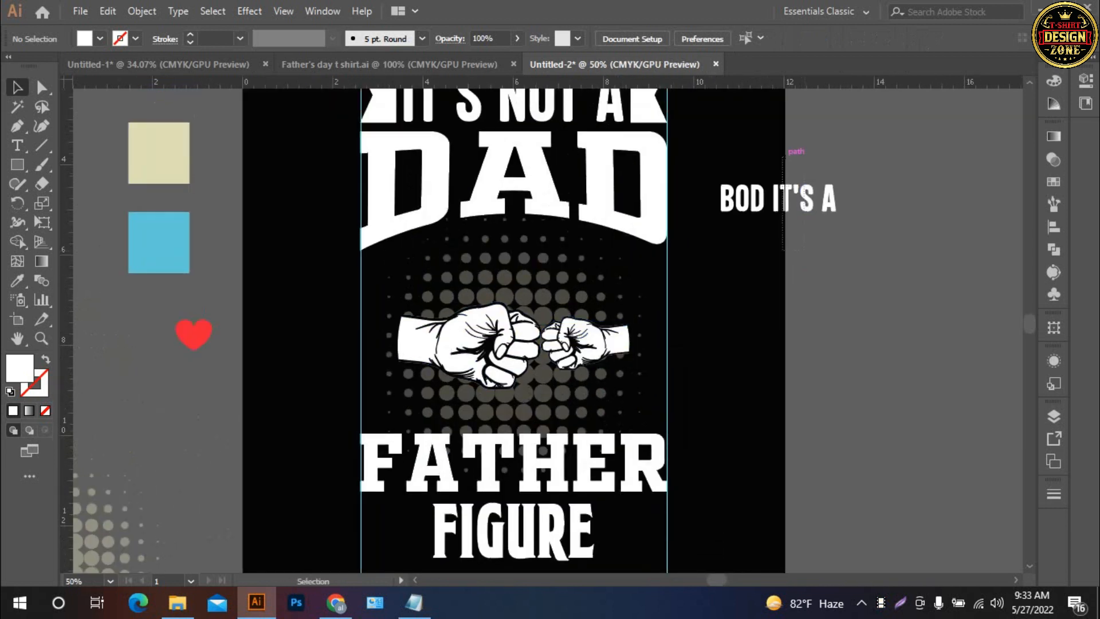
pyautogui.moveTo(779, 198); pyautogui.dragTo(518, 256)
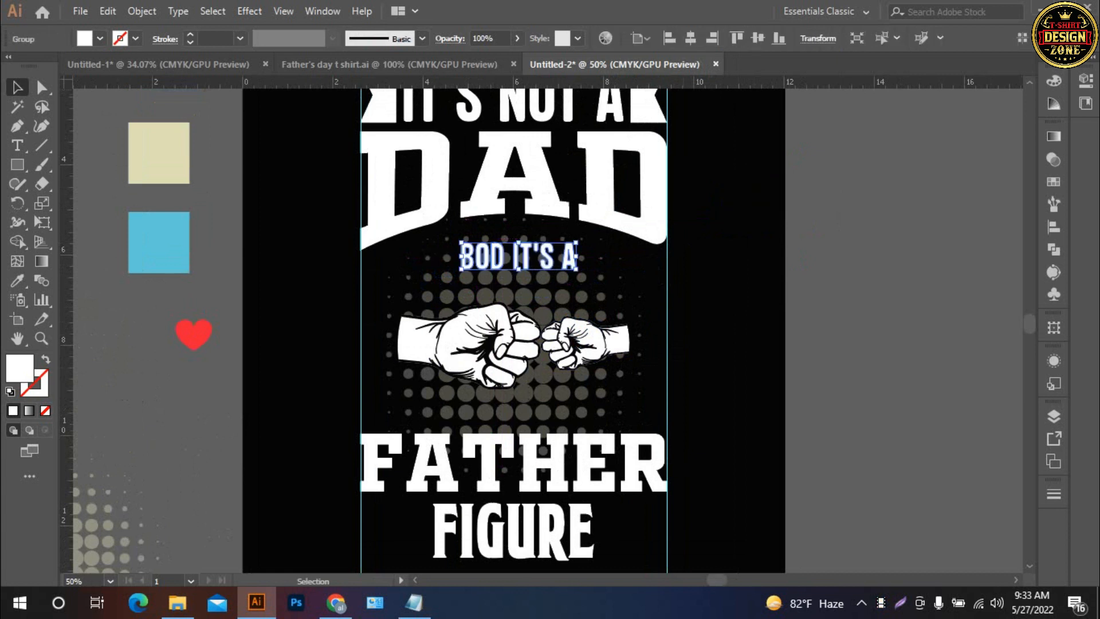
pyautogui.hotkey('ctrl', '=')
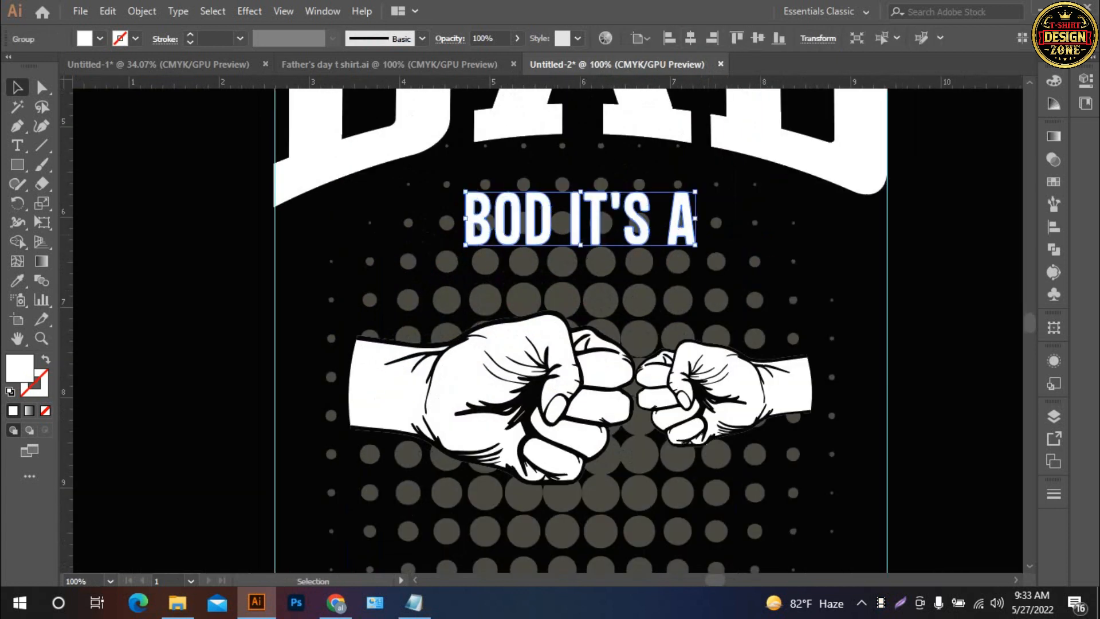
pyautogui.moveTo(696, 218); pyautogui.dragTo(722, 219)
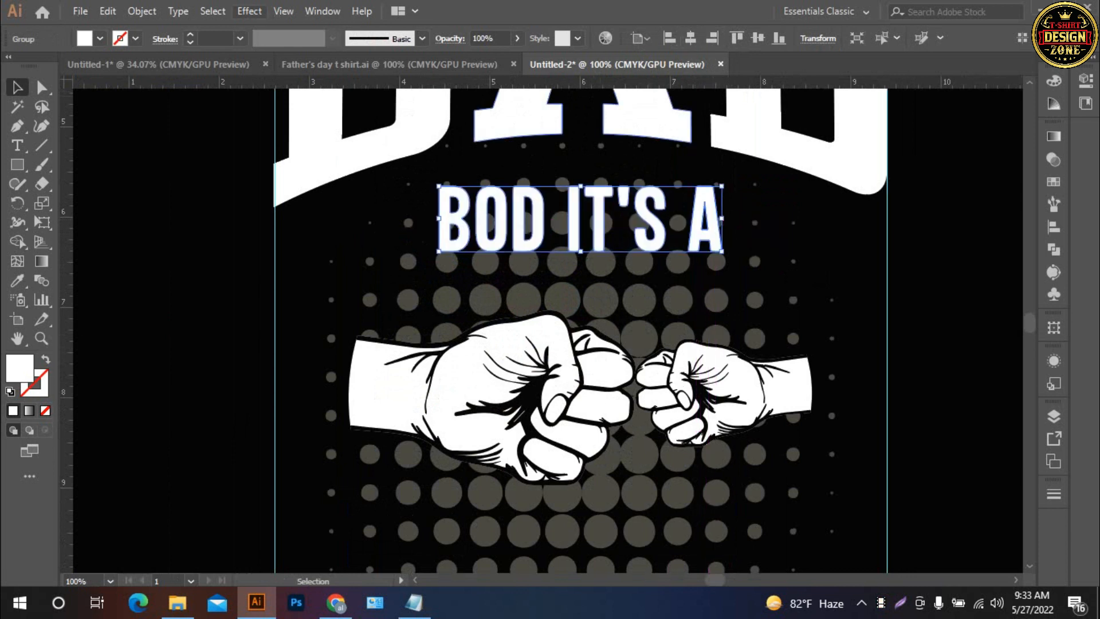
# Step: Apply a horizontal Arc warp with a 15% bend to "BOD IT'S A" and expand its appearance
pyautogui.click(249, 10)
pyautogui.moveTo(321, 219)
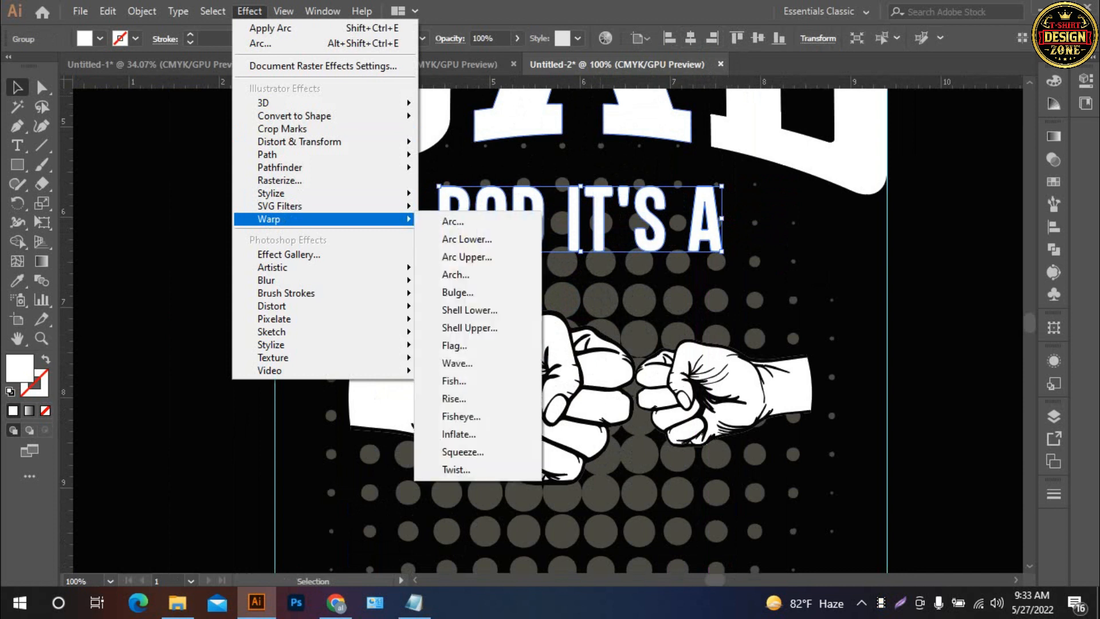
pyautogui.click(453, 221)
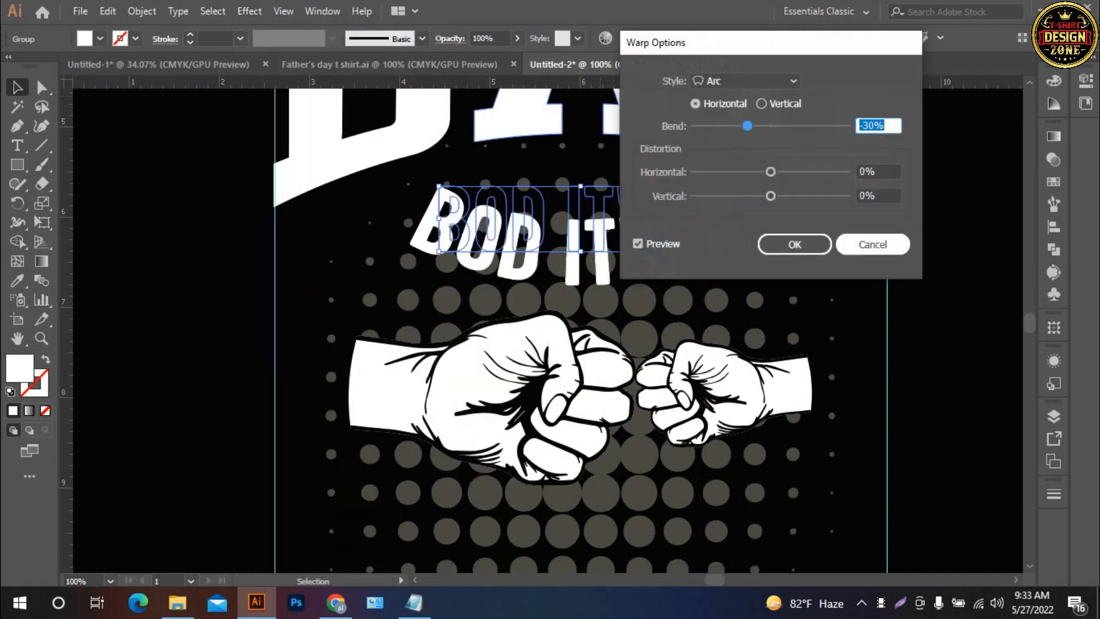
pyautogui.moveTo(687, 29); pyautogui.dragTo(831, 25)
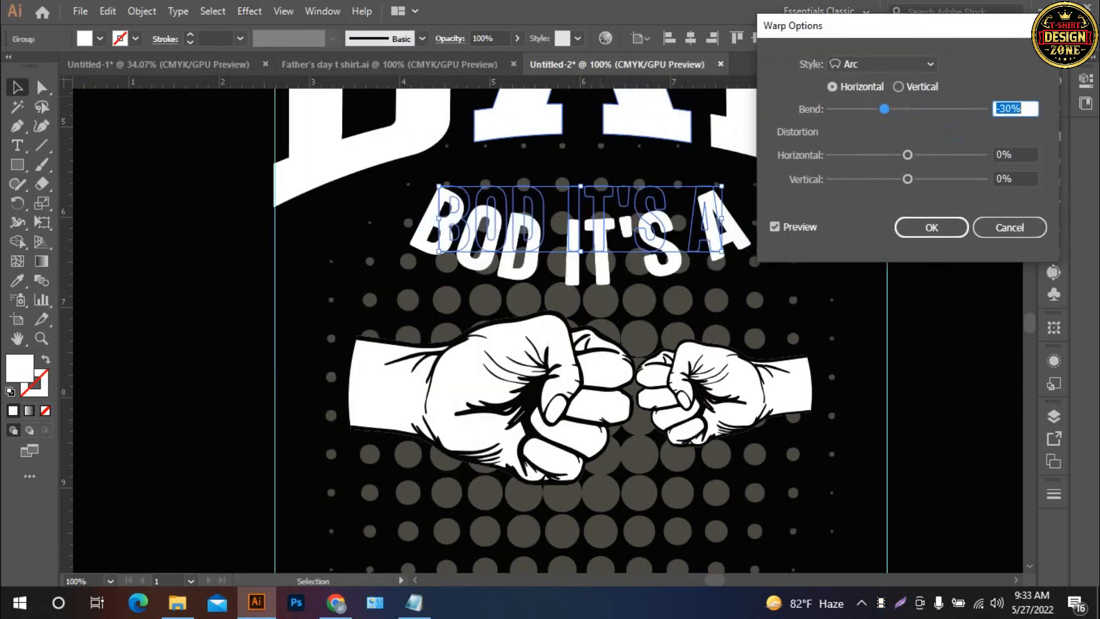
pyautogui.moveTo(884, 109); pyautogui.dragTo(919, 109)
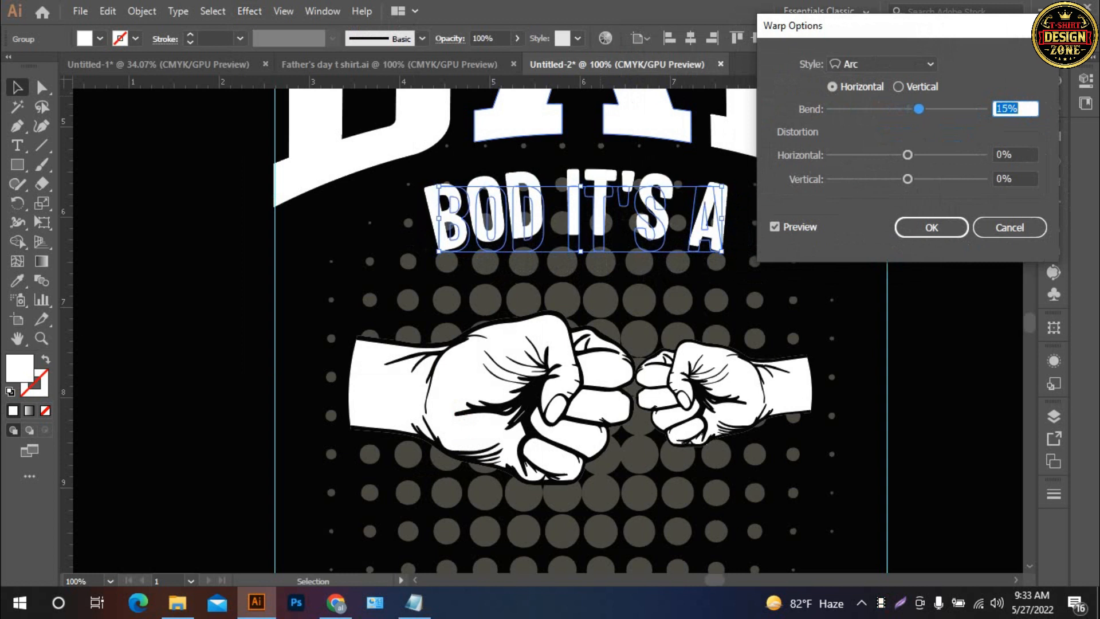
pyautogui.click(931, 227)
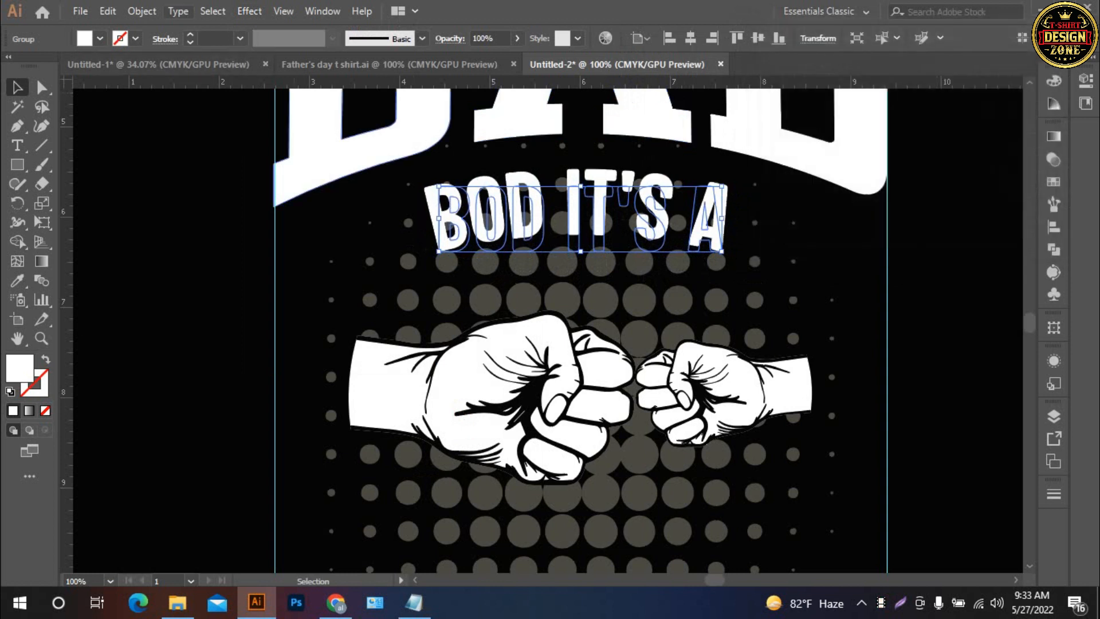
pyautogui.click(142, 11)
pyautogui.click(232, 213)
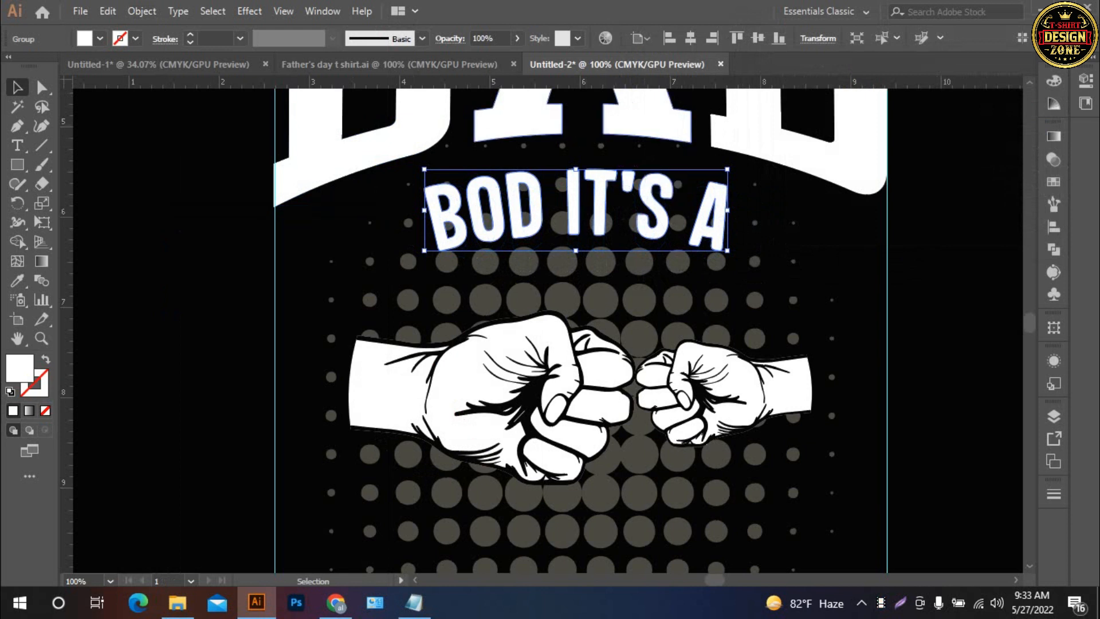
# Step: Nudge the arched "BOD IT'S A" slightly to the right to centre it under "DAD"
pyautogui.press('Right')
pyautogui.press('Right')
pyautogui.press('Right')
pyautogui.press('Right')
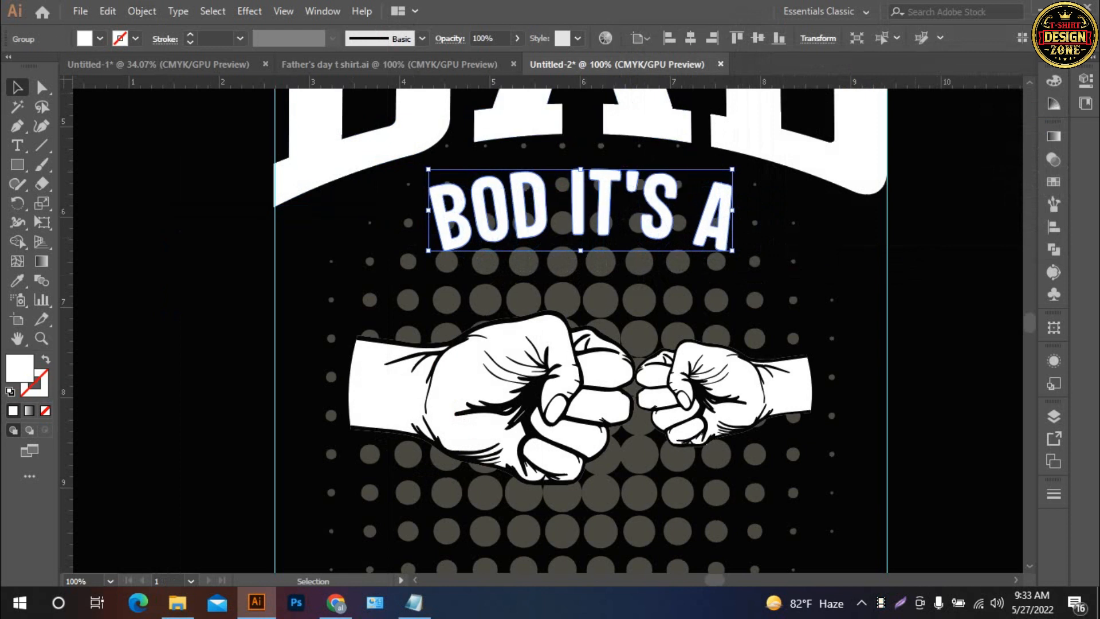
pyautogui.hotkey('ctrl', 'shift', 'a')
pyautogui.hotkey('ctrl', '0')
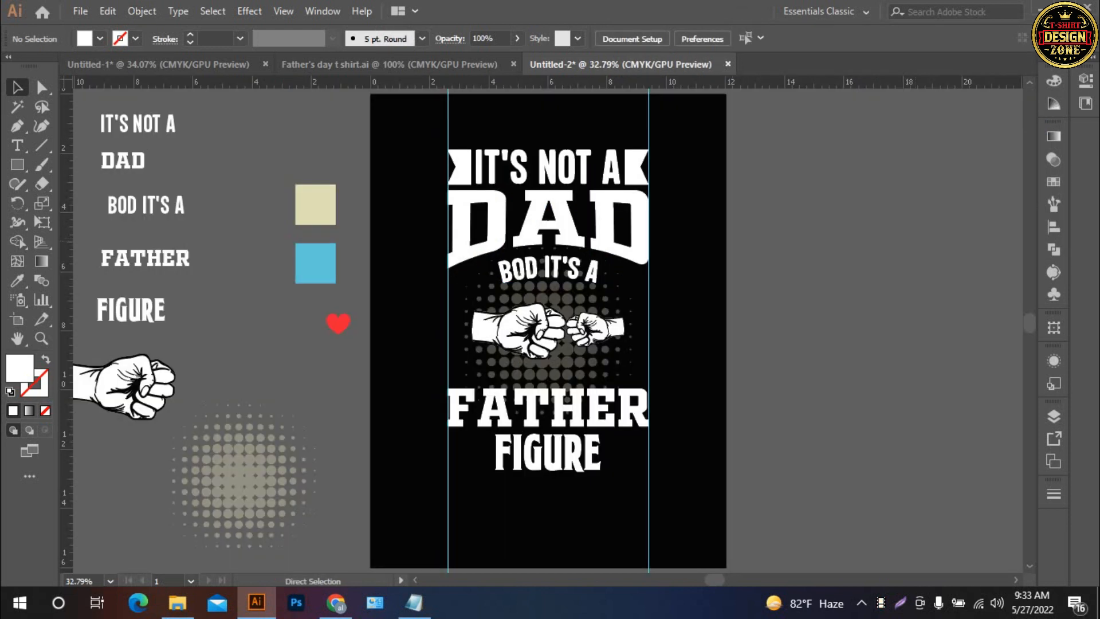
# Step: Nudge "BOD IT'S A" down about 0.2 in, closer to the fists
pyautogui.keyDown('ctrl'); pyautogui.click(544, 351); pyautogui.keyUp('ctrl')
pyautogui.moveTo(564, 330)
pyautogui.mouseDown()
pyautogui.moveTo(550, 289)
pyautogui.moveTo(563, 324)
pyautogui.mouseUp()
pyautogui.moveTo(538, 245); pyautogui.dragTo(536, 293)
pyautogui.keyDown('ctrl'); pyautogui.click(497, 330); pyautogui.keyUp('ctrl')
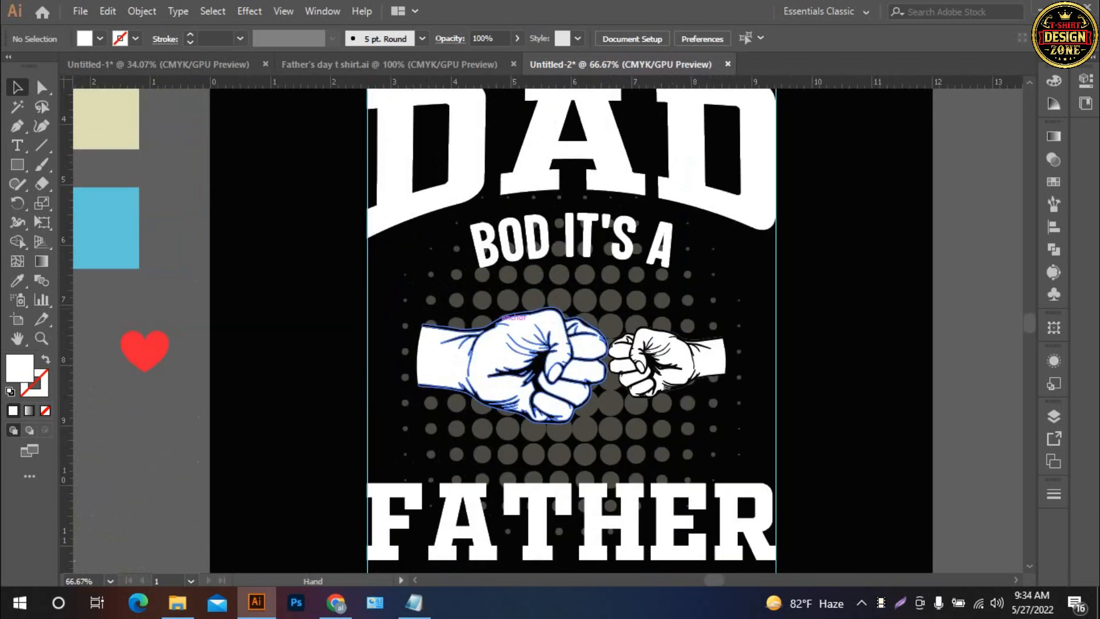
pyautogui.moveTo(498, 330); pyautogui.dragTo(504, 380)
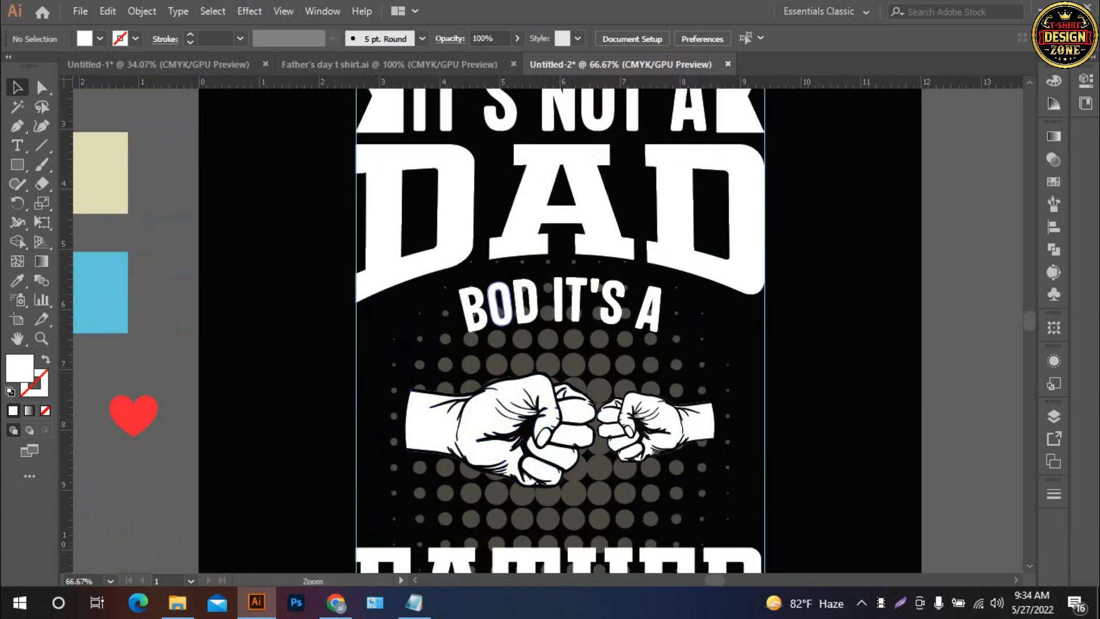
pyautogui.keyDown('ctrl'); pyautogui.click(592, 375); pyautogui.keyUp('ctrl')
pyautogui.click(579, 222)
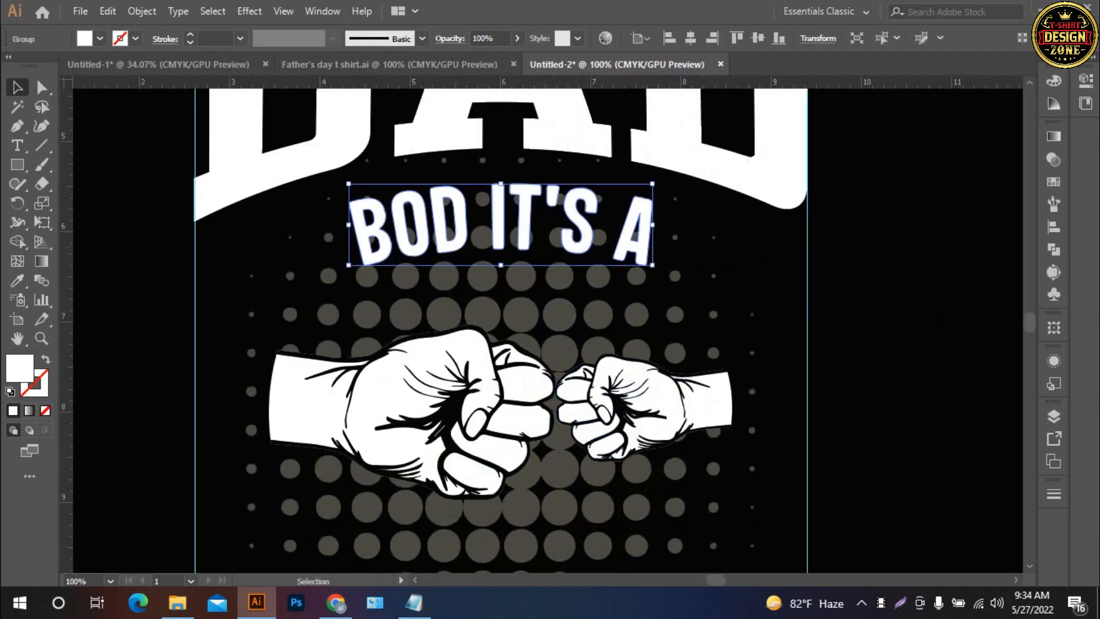
pyautogui.press('Down')
pyautogui.press('Down')
pyautogui.press('Down')
pyautogui.press('Down')
pyautogui.press('Down')
pyautogui.press('Down')
pyautogui.press('Down')
pyautogui.press('Down')
pyautogui.press('Down')
pyautogui.press('Down')
pyautogui.press('Down')
pyautogui.press('Down')
pyautogui.press('Down')
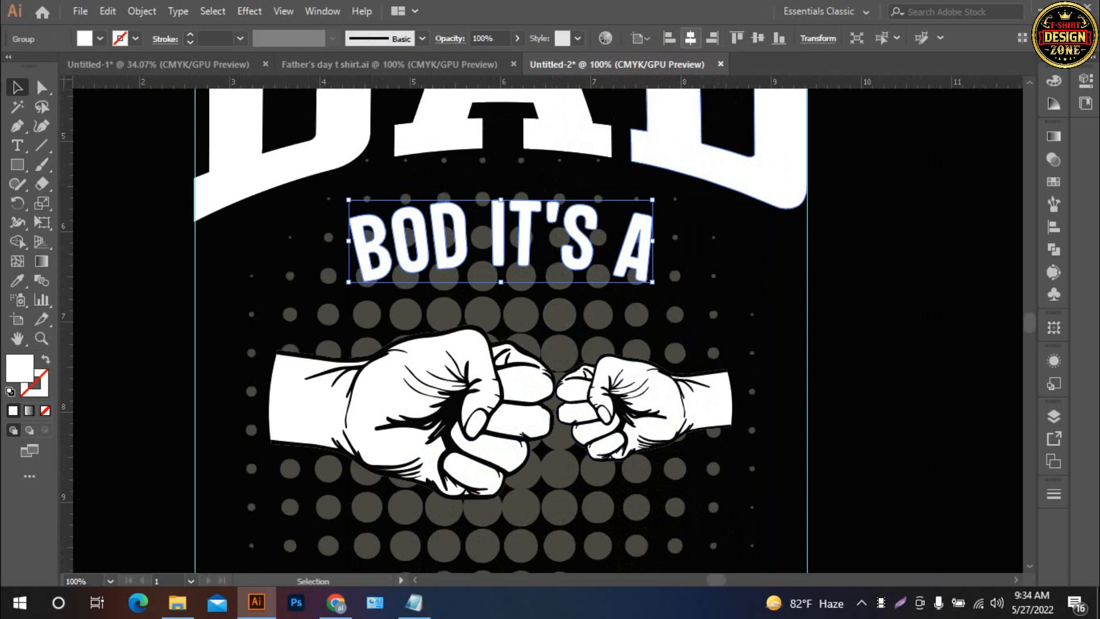
# Step: Nudge "DAD" down about 0.35 in to sit close above "BOD IT'S A"
pyautogui.click(674, 140)
pyautogui.press('Down')
pyautogui.press('Down')
pyautogui.press('Down')
pyautogui.press('Down')
pyautogui.press('Down')
pyautogui.press('Down')
pyautogui.press('Down')
pyautogui.press('Down')
pyautogui.press('Down')
pyautogui.press('Down')
pyautogui.press('Down')
pyautogui.press('Down')
pyautogui.press('Down')
pyautogui.press('Down')
pyautogui.press('Down')
pyautogui.press('Down')
pyautogui.press('Down')
pyautogui.press('Down')
pyautogui.press('Down')
pyautogui.press('Down')
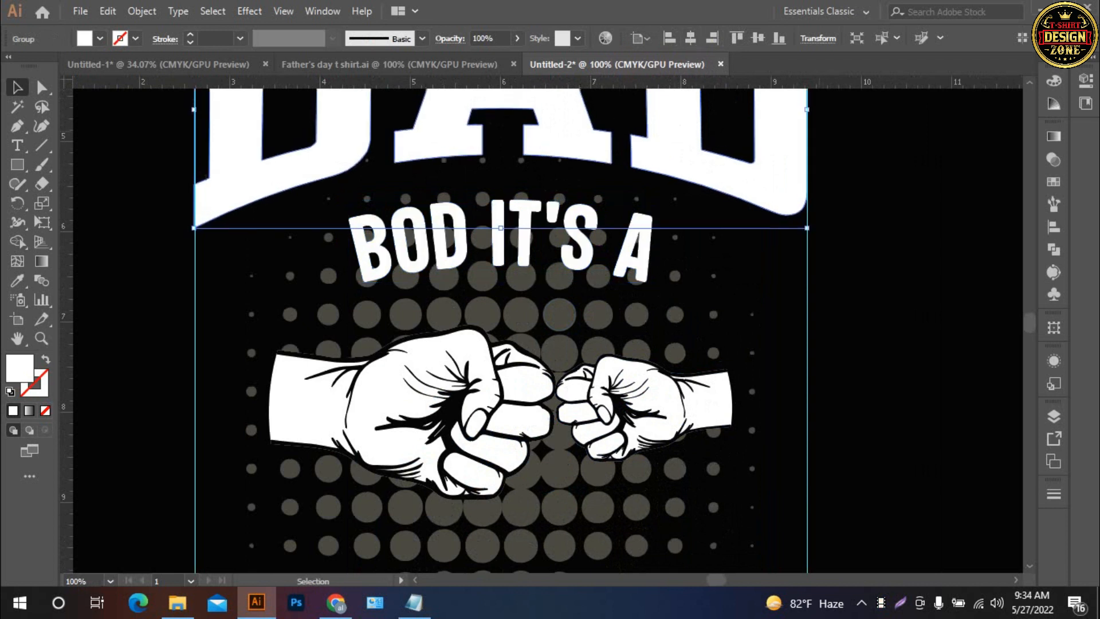
pyautogui.press('Down')
pyautogui.press('Down')
pyautogui.press('Down')
pyautogui.press('Down')
pyautogui.hotkey('ctrl', 'shift', 'a')
pyautogui.scroll(4, 498, 327)
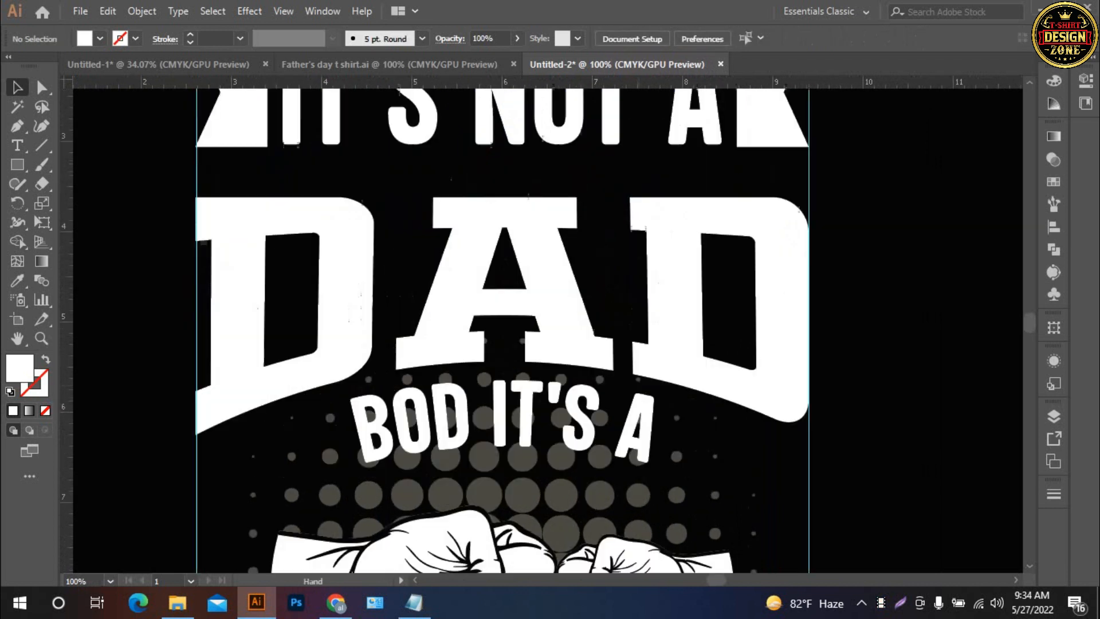
pyautogui.click(608, 125)
pyautogui.press('Down')
pyautogui.press('Down')
pyautogui.press('Down')
pyautogui.press('Down')
pyautogui.press('Down')
pyautogui.press('Down')
pyautogui.press('Down')
pyautogui.press('Down')
pyautogui.press('Down')
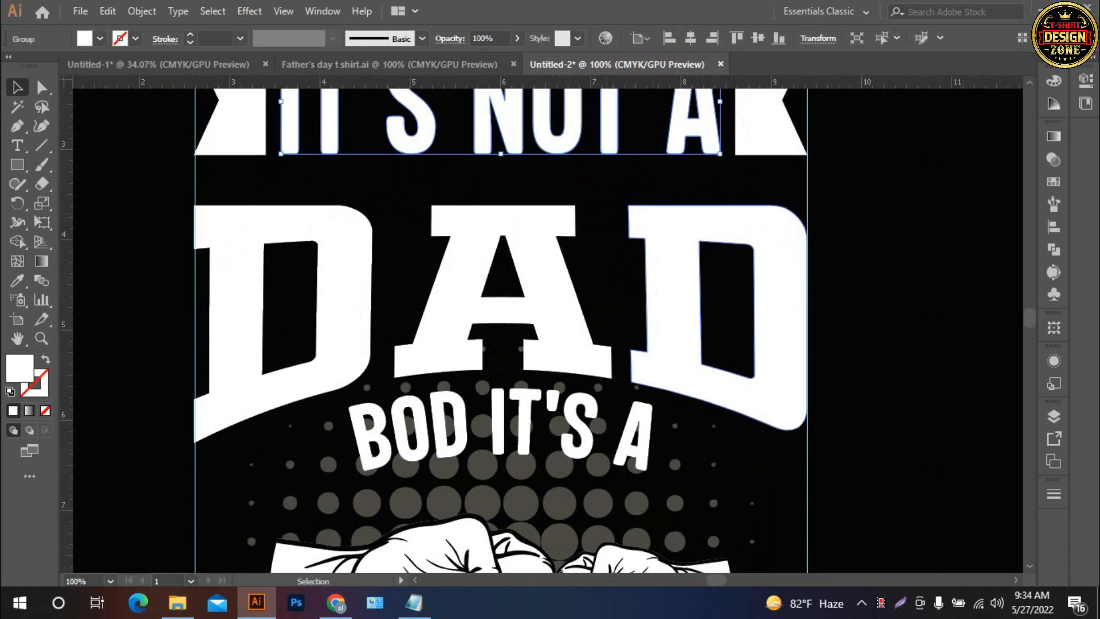
pyautogui.press('a')
pyautogui.press('Up')
pyautogui.press('Up')
pyautogui.press('Up')
pyautogui.press('Up')
pyautogui.press('Up')
pyautogui.press('Up')
pyautogui.press('Up')
pyautogui.press('Up')
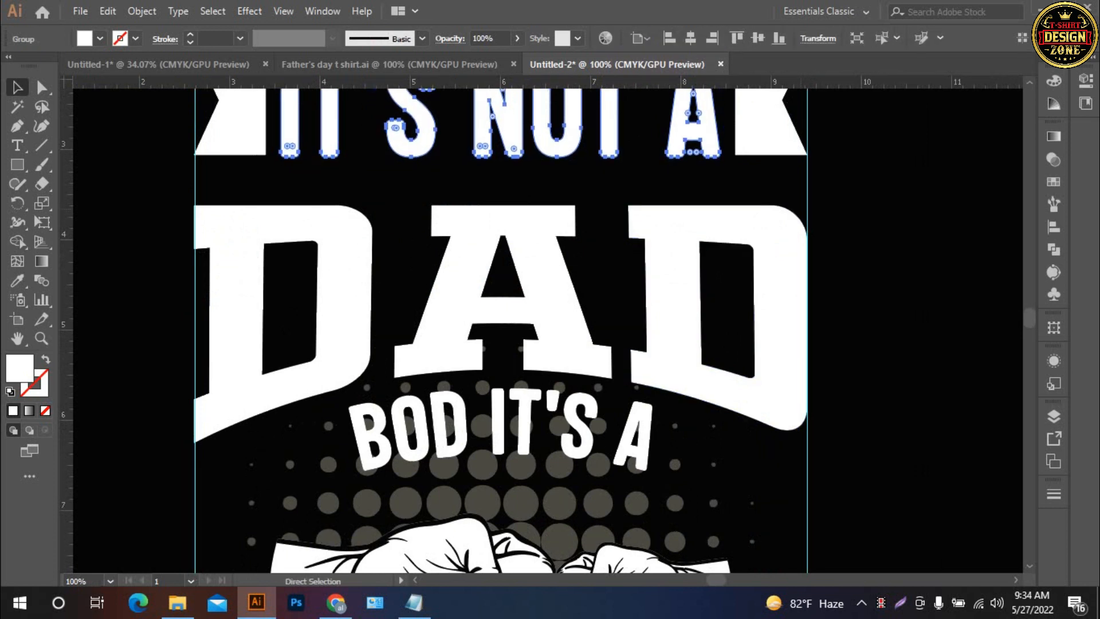
pyautogui.hotkey('ctrl', 'z')
pyautogui.hotkey('ctrl', 'z')
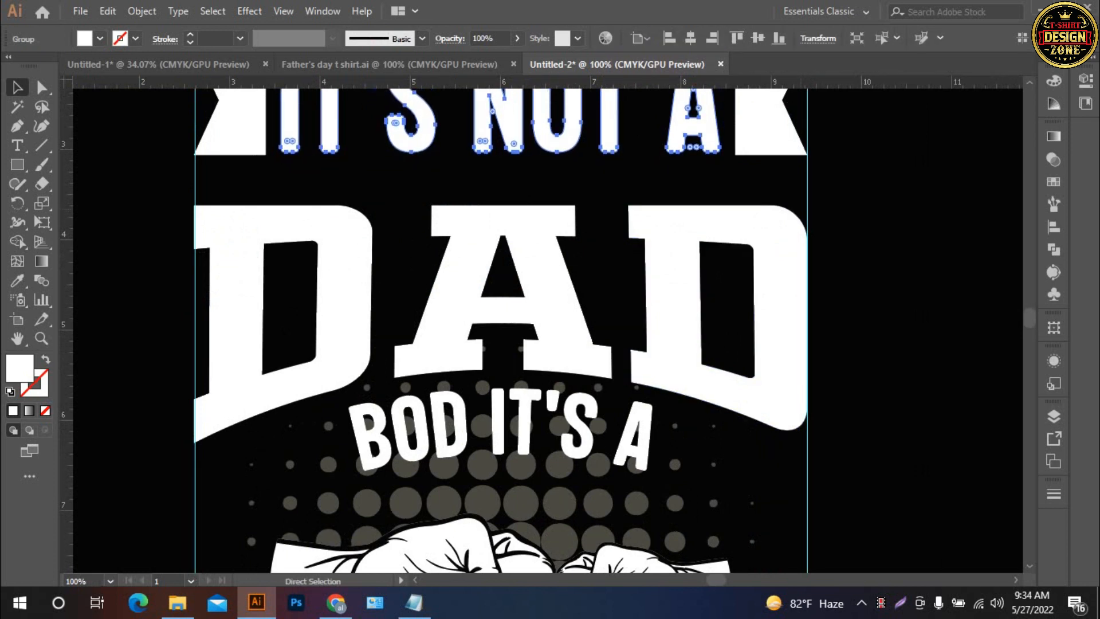
# Step: Nudge "DAD" up slightly and group "IT'S NOT A" with its two side ribbons
pyautogui.click(503, 310)
pyautogui.press('Up')
pyautogui.click(870, 209)
pyautogui.click(762, 127)
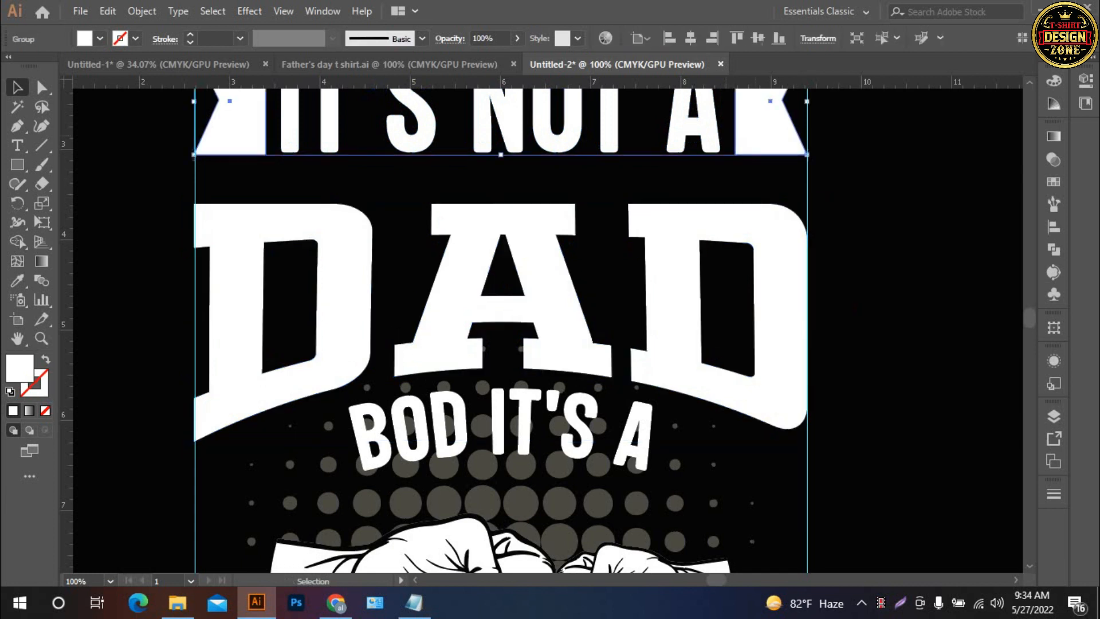
pyautogui.keyDown('shift'); pyautogui.click(717, 134); pyautogui.keyUp('shift')
pyautogui.hotkey('ctrl', 'g')
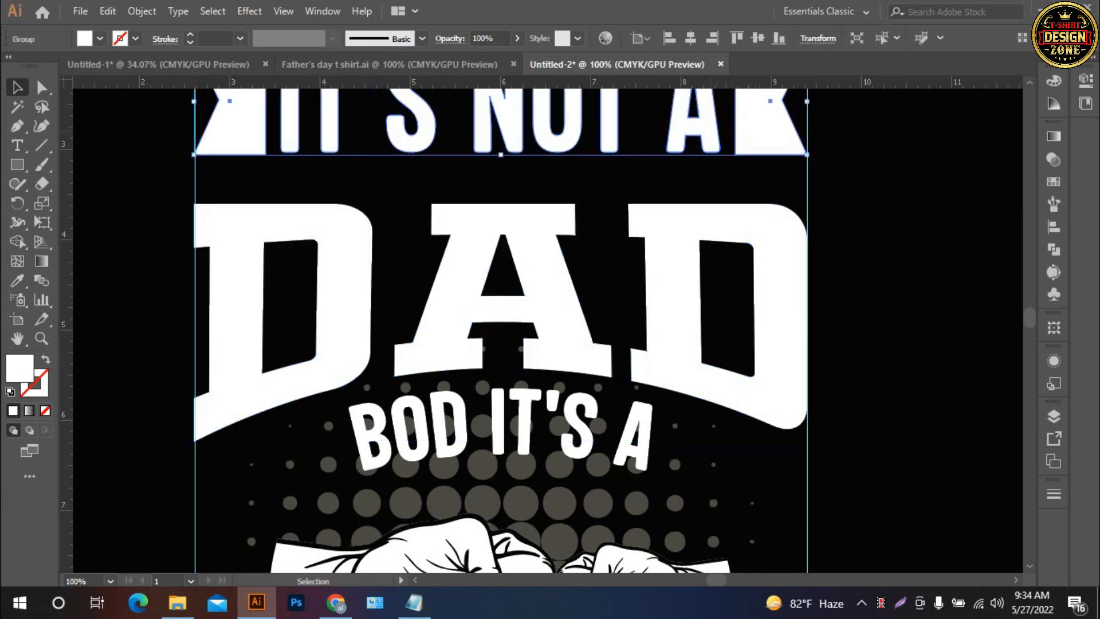
# Step: Nudge the grouped "IT'S NOT A" and ribbons down about 0.4 in, close above "DAD"
pyautogui.press('Down')
pyautogui.press('Down')
pyautogui.press('Down')
pyautogui.press('Down')
pyautogui.press('Down')
pyautogui.press('Down')
pyautogui.press('Down')
pyautogui.press('Down')
pyautogui.press('Down')
pyautogui.press('Down')
pyautogui.press('Down')
pyautogui.press('Down')
pyautogui.press('Down')
pyautogui.press('Down')
pyautogui.press('Down')
pyautogui.press('Down')
pyautogui.press('Down')
pyautogui.press('Down')
pyautogui.press('Down')
pyautogui.press('Down')
pyautogui.press('Down')
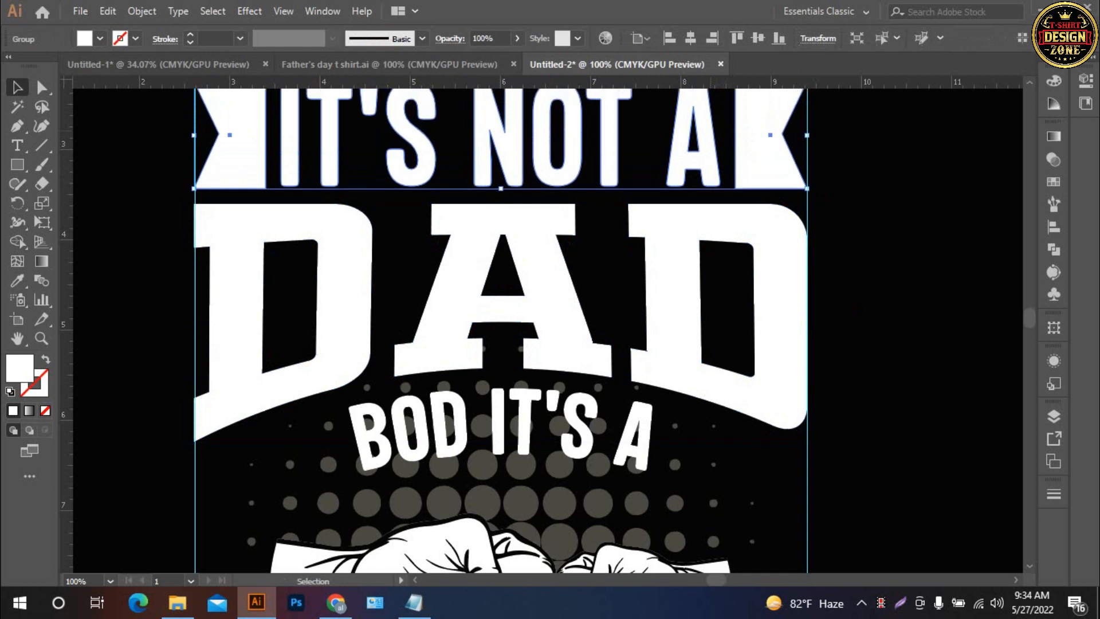
pyautogui.click(859, 252)
# Step: Nudge "DAD" and the "IT'S NOT A" ribbon group down about 0.05 in each to even out the line spacing
pyautogui.click(780, 275)
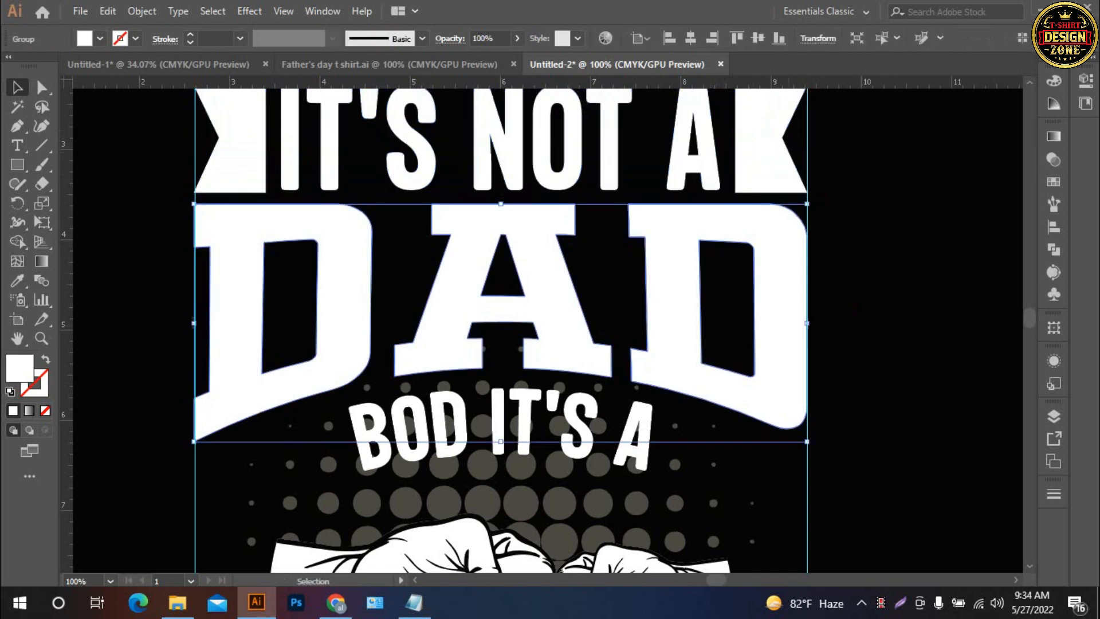
pyautogui.press('Down')
pyautogui.press('Down')
pyautogui.press('Down')
pyautogui.press('Down')
pyautogui.click(763, 172)
pyautogui.press('Down')
pyautogui.press('Down')
pyautogui.press('Down')
pyautogui.press('Down')
pyautogui.press('Down')
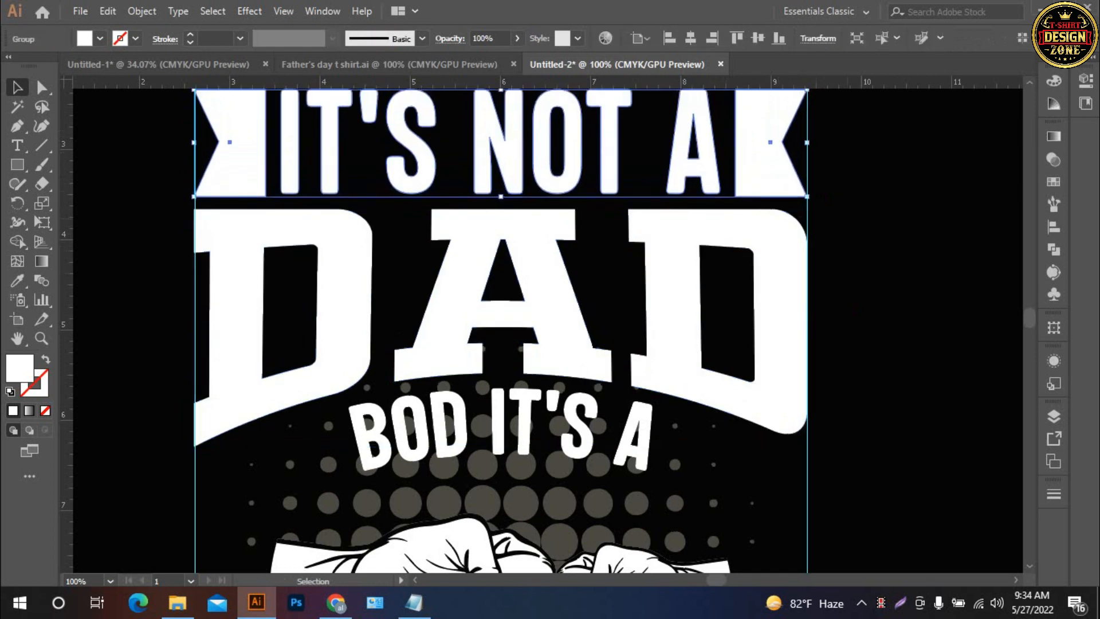
pyautogui.press('Down')
pyautogui.click(860, 308)
# Step: Nudge "FATHER" up about 0.15 in, closer to the fist bump
pyautogui.hotkey('ctrl', '0')
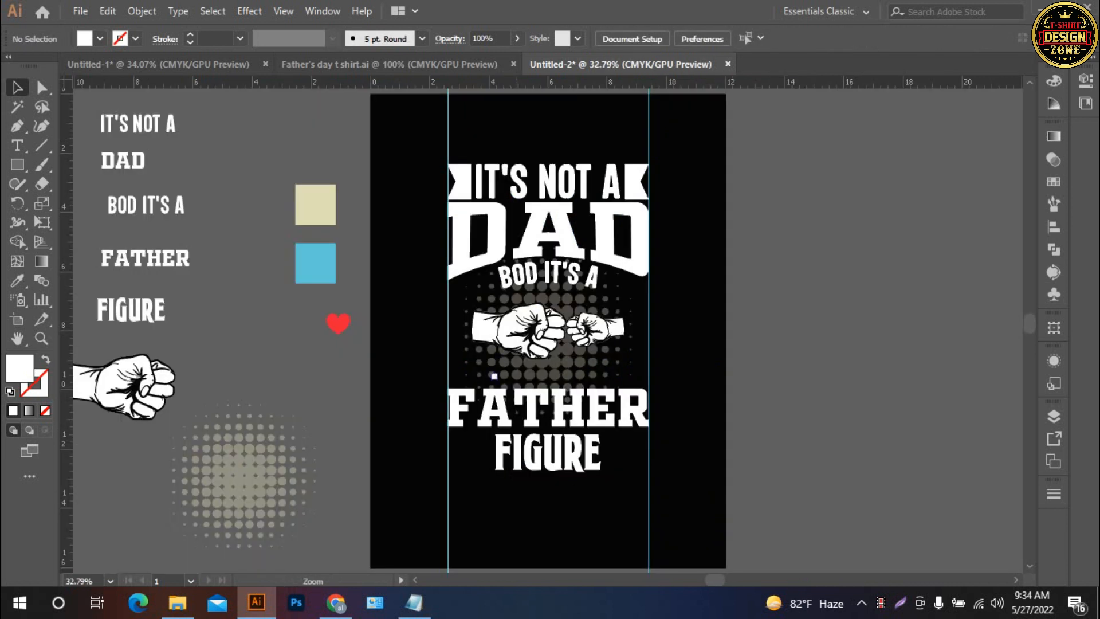
pyautogui.hotkey('ctrl', '=')
pyautogui.moveTo(511, 429); pyautogui.dragTo(620, 379)
pyautogui.hotkey('ctrl', '=')
pyautogui.click(625, 305)
pyautogui.press('Up')
pyautogui.press('Up')
pyautogui.press('Up')
pyautogui.press('Up')
pyautogui.press('Up')
pyautogui.press('Up')
pyautogui.press('Up')
pyautogui.press('Up')
pyautogui.press('Up')
pyautogui.press('Up')
pyautogui.press('Up')
pyautogui.press('Up')
pyautogui.press('Up')
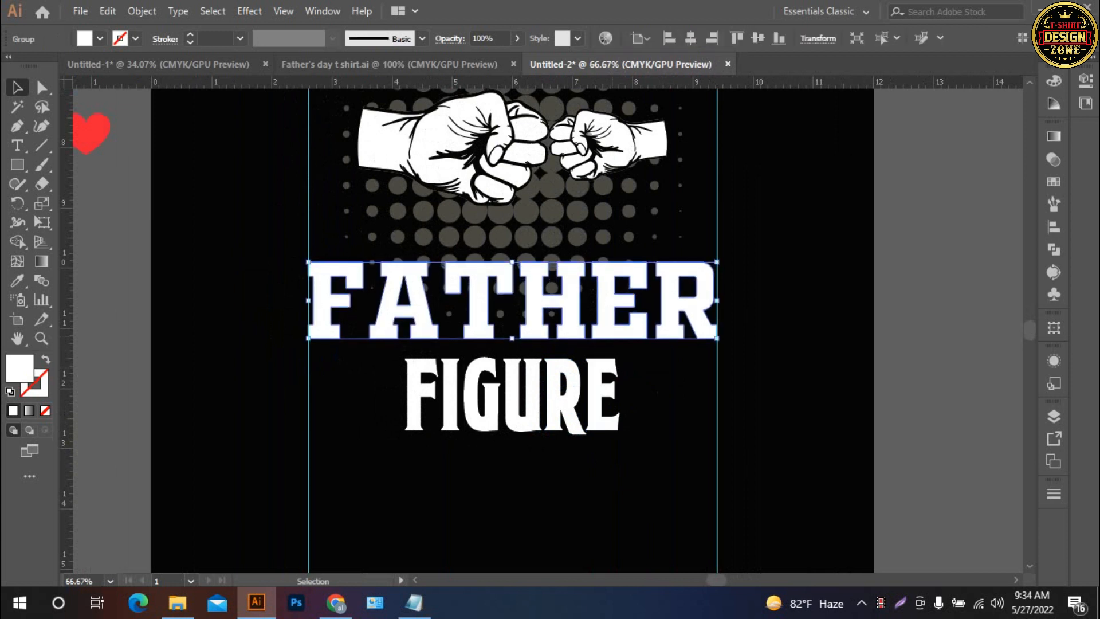
# Step: Nudge "FIGURE" up about 0.2 in to tighten the gap below "FATHER"
pyautogui.click(616, 376)
pyautogui.press('Up')
pyautogui.press('Up')
pyautogui.press('Up')
pyautogui.press('Up')
pyautogui.press('Up')
pyautogui.press('Up')
pyautogui.press('Up')
pyautogui.press('Up')
pyautogui.press('Up')
pyautogui.press('Up')
pyautogui.press('Up')
pyautogui.press('Up')
pyautogui.press('Up')
pyautogui.press('Up')
pyautogui.press('Up')
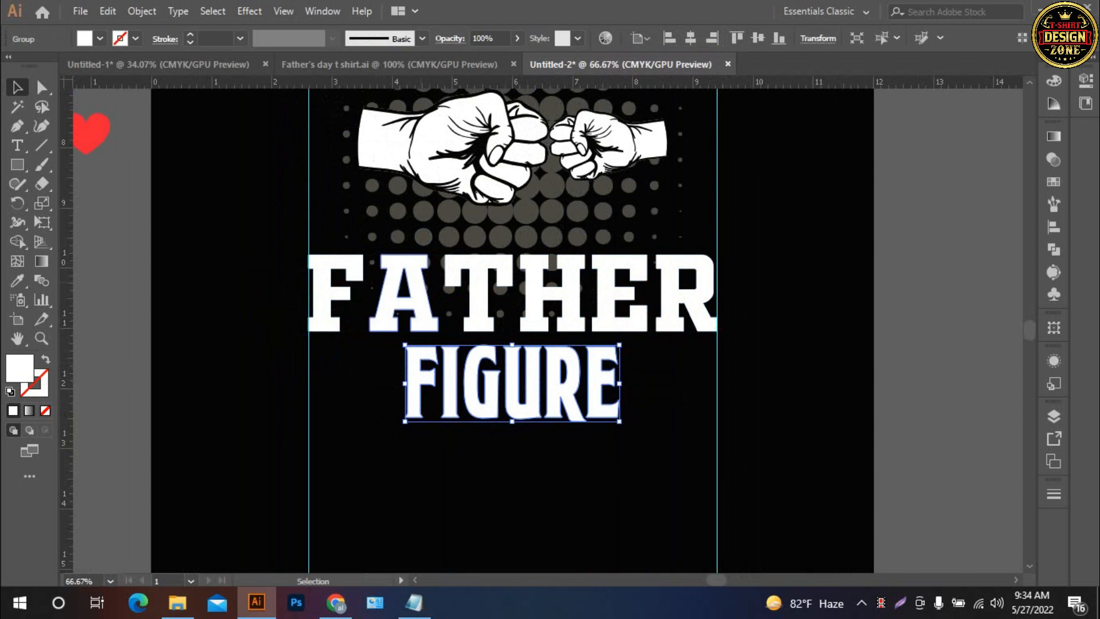
# Step: Apply a horizontal Arc Upper warp with a -10% bend to "FATHER"
pyautogui.click(422, 268)
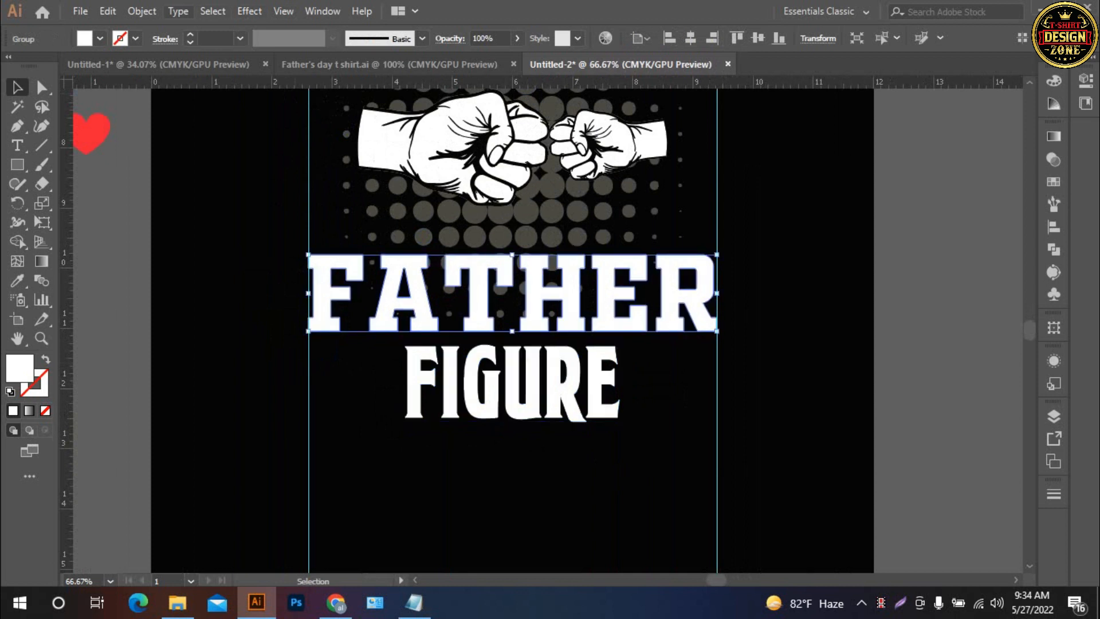
pyautogui.click(249, 10)
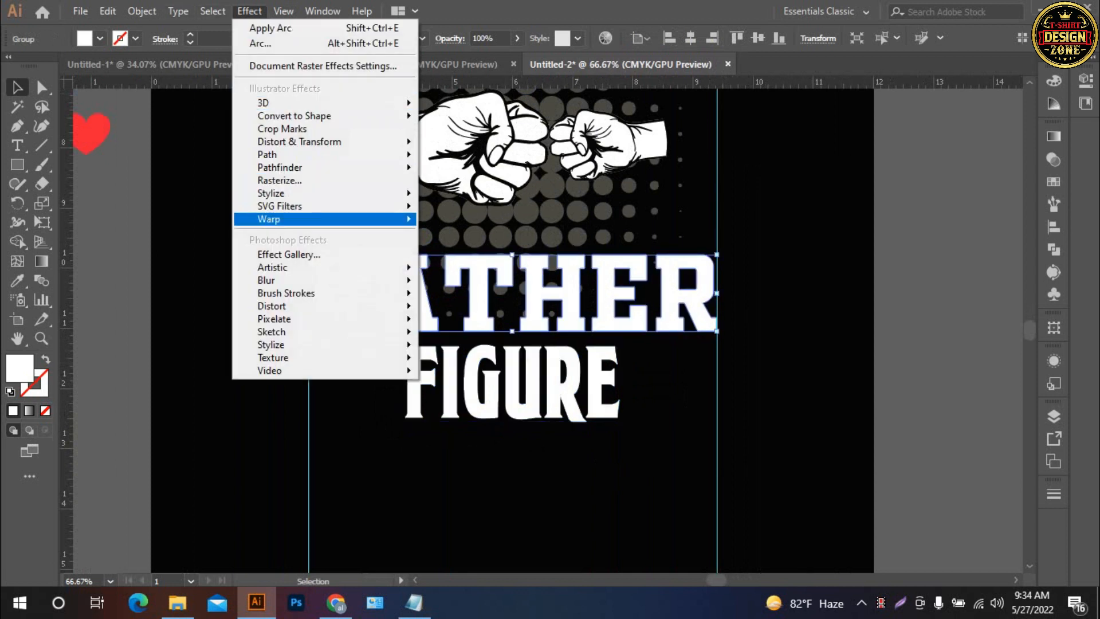
pyautogui.moveTo(275, 219)
pyautogui.click(452, 221)
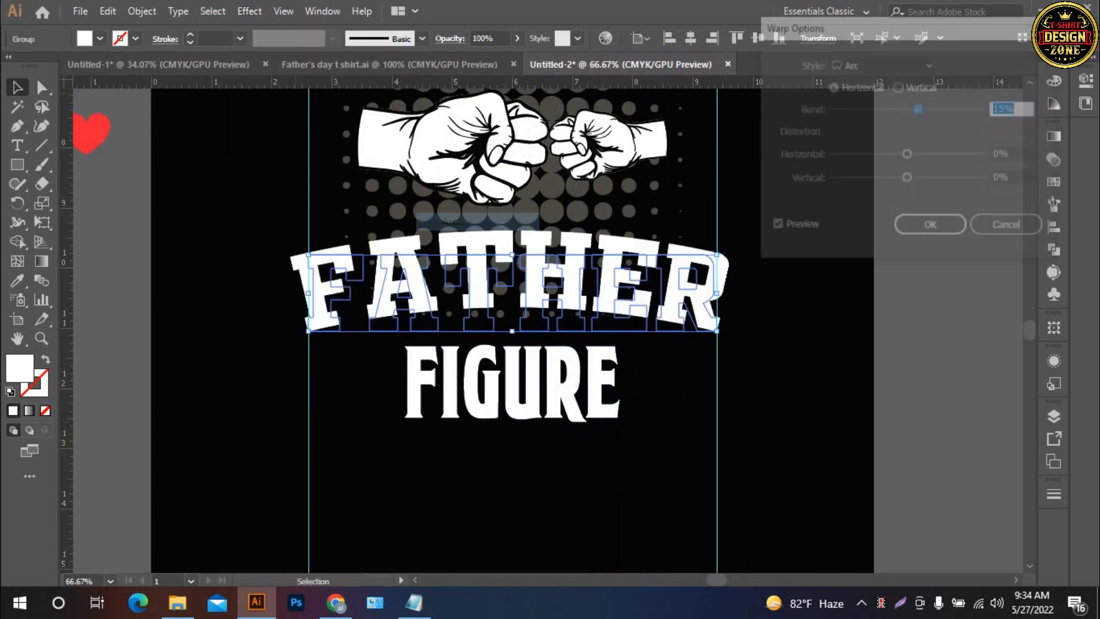
pyautogui.click(882, 64)
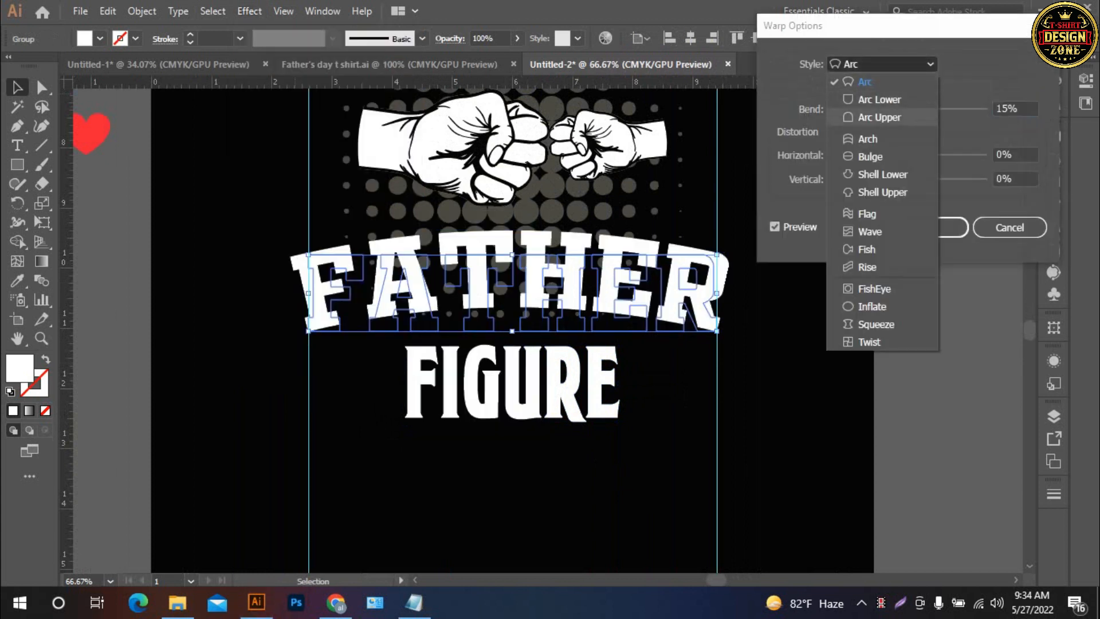
pyautogui.click(880, 117)
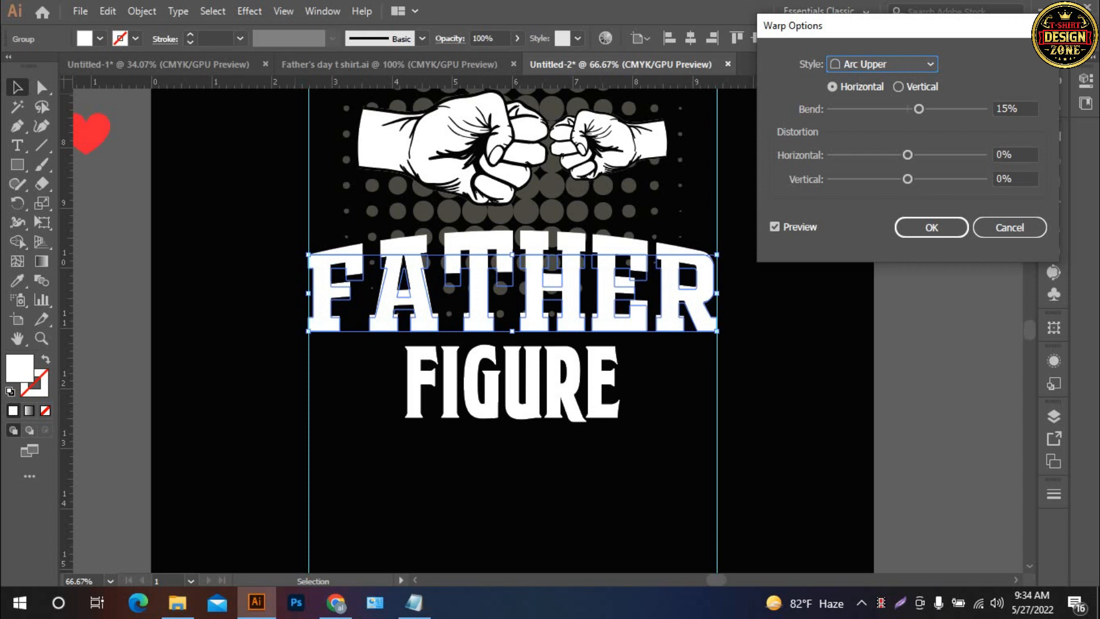
pyautogui.moveTo(919, 109); pyautogui.dragTo(899, 109)
pyautogui.click(931, 227)
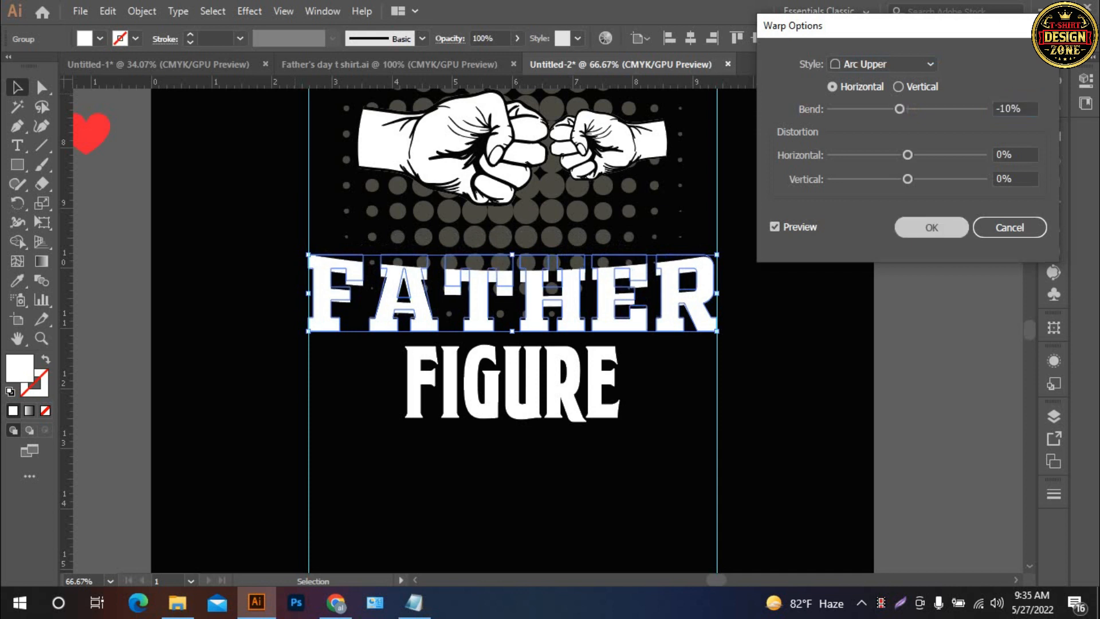
# Step: Expand the appearance of the warped "FATHER" and deselect it
pyautogui.click(143, 11)
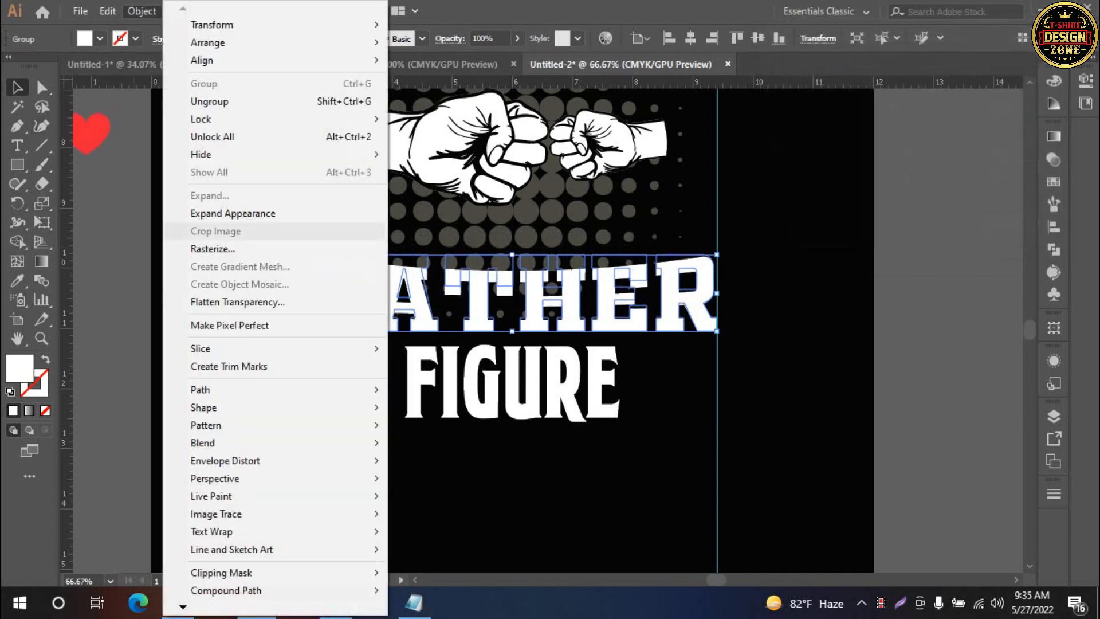
pyautogui.click(218, 213)
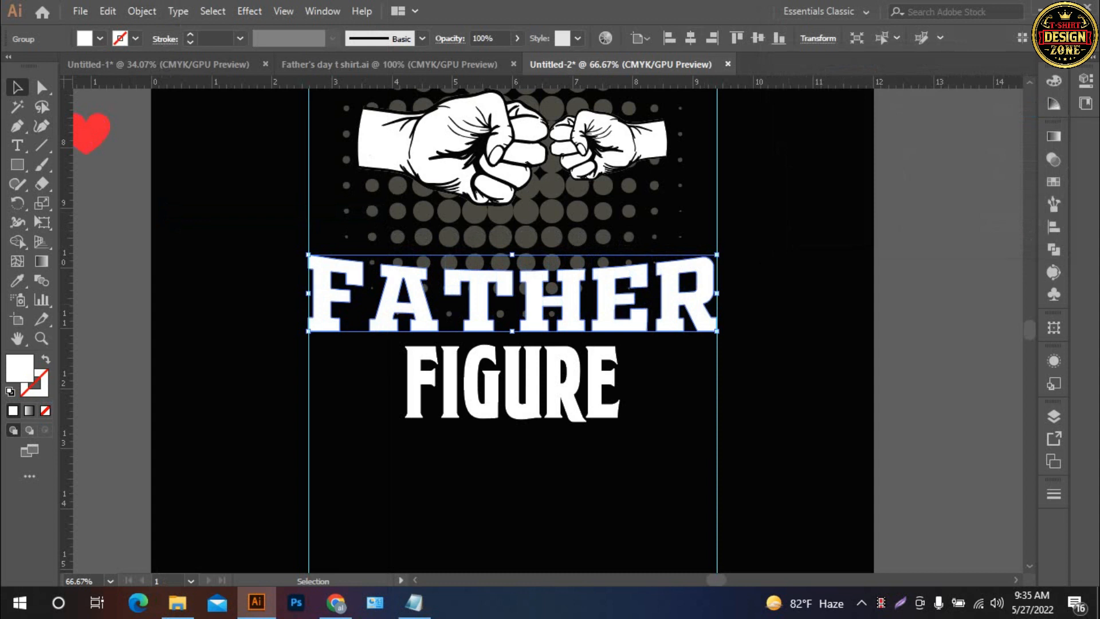
pyautogui.click(246, 343)
pyautogui.moveTo(246, 343); pyautogui.dragTo(284, 317)
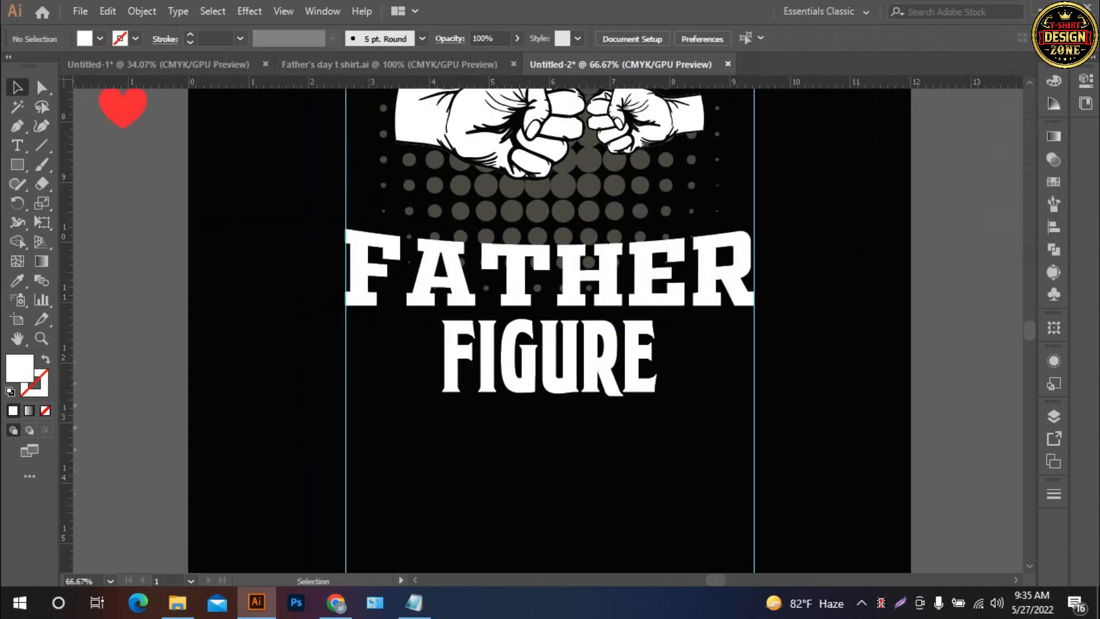
# Step: Nudge "FATHER" and "FIGURE" together up about 0.55 in, close below the fist bump
pyautogui.hotkey('ctrl', '0')
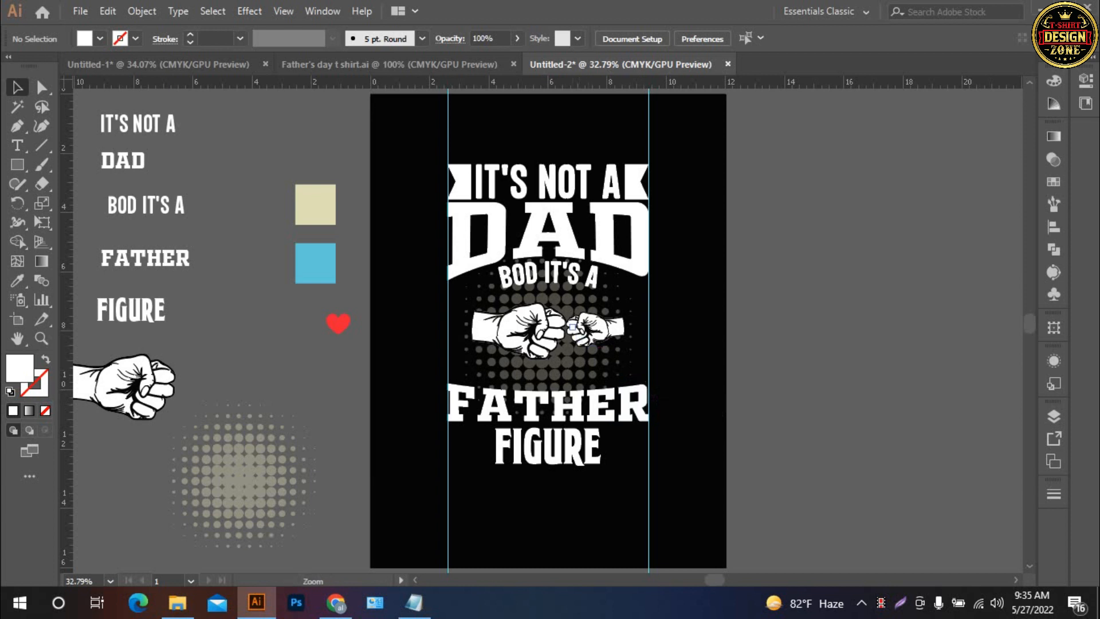
pyautogui.scroll(2, 617, 337)
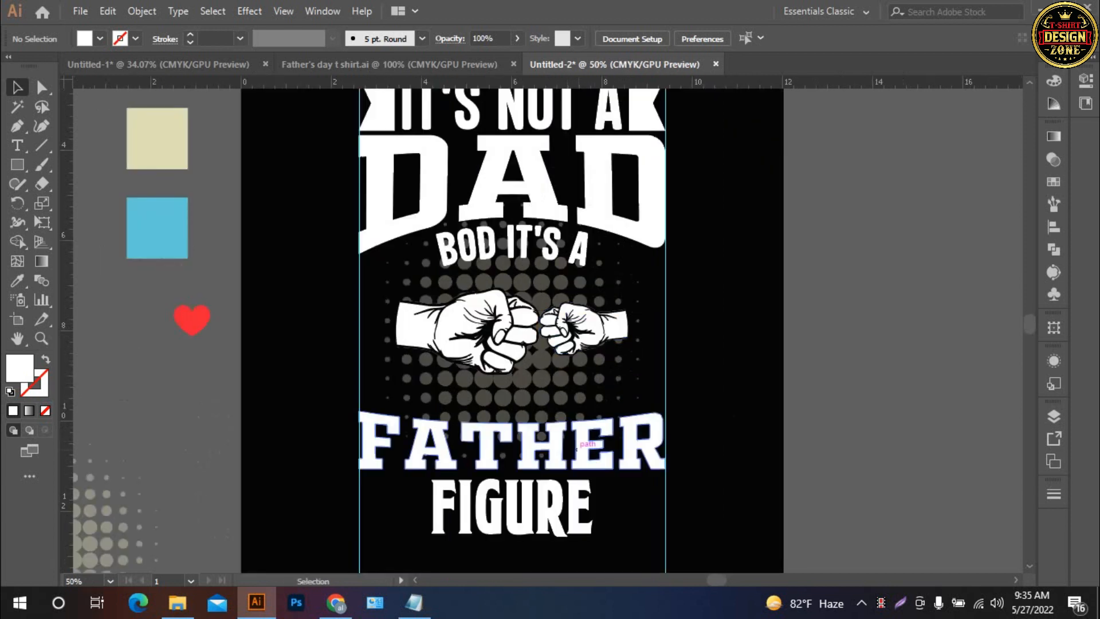
pyautogui.click(568, 502)
pyautogui.press('Up')
pyautogui.press('Up')
pyautogui.press('Up')
pyautogui.press('Up')
pyautogui.press('Up')
pyautogui.press('Up')
pyautogui.press('Up')
pyautogui.press('Up')
pyautogui.press('Up')
pyautogui.press('Up')
pyautogui.press('Up')
pyautogui.press('Up')
pyautogui.press('Up')
pyautogui.press('Up')
pyautogui.press('Up')
pyautogui.press('Up')
pyautogui.press('Up')
pyautogui.press('Up')
pyautogui.press('Up')
pyautogui.press('Up')
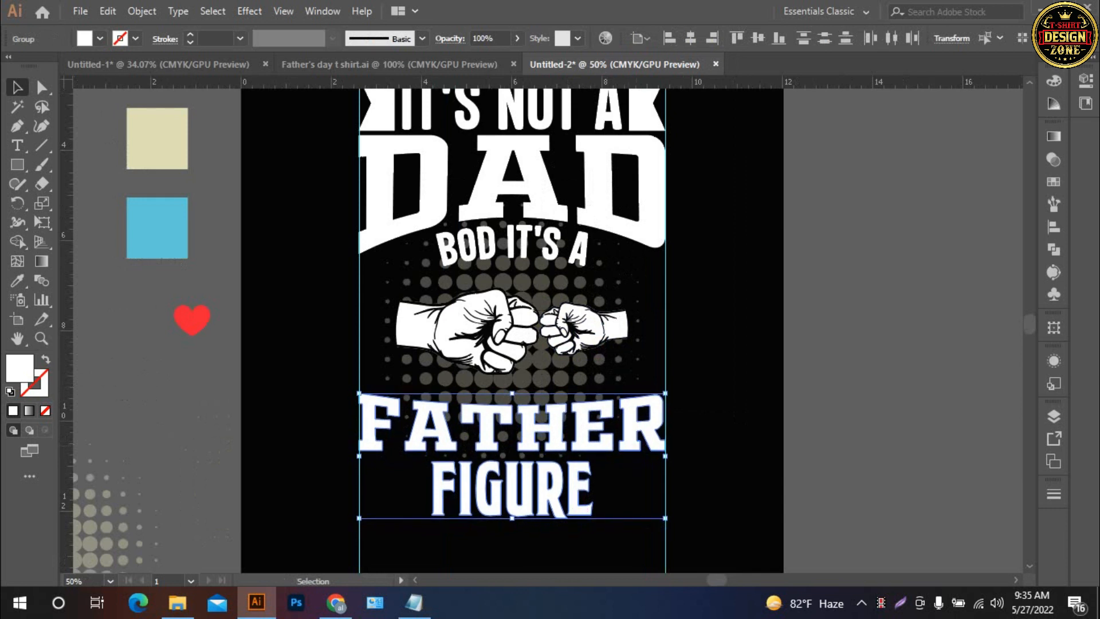
pyautogui.press('Up')
pyautogui.press('Up')
pyautogui.press('Up')
pyautogui.press('Up')
pyautogui.press('Up')
pyautogui.press('Up')
pyautogui.press('Up')
pyautogui.press('Up')
pyautogui.press('Up')
pyautogui.press('Up')
pyautogui.press('Up')
pyautogui.click(713, 350)
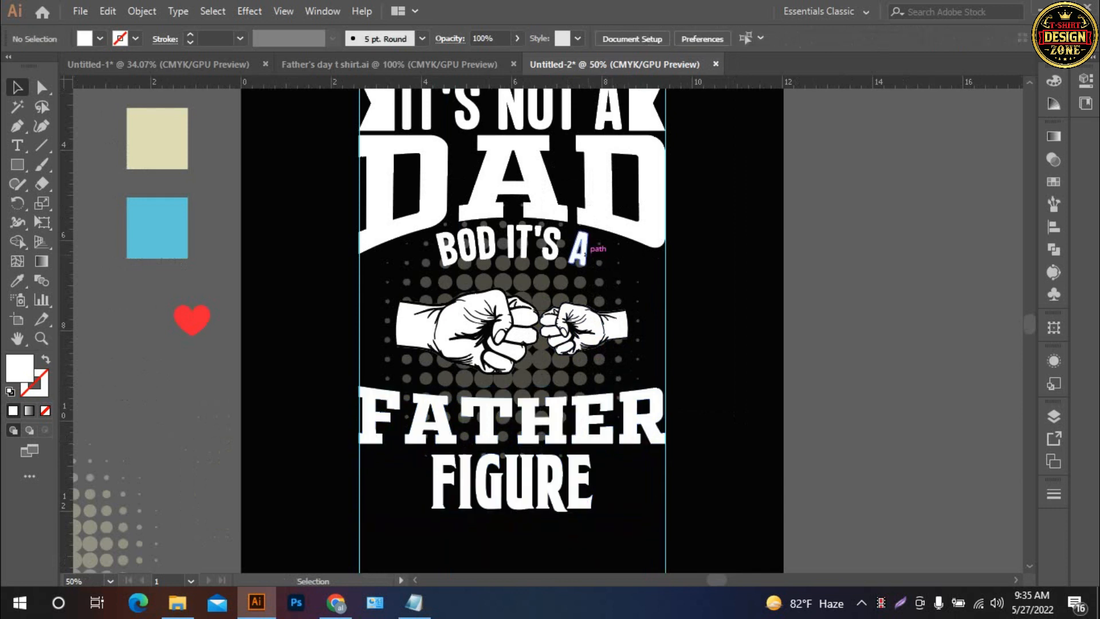
# Step: Nudge the "IT'S NOT A" ribbon group, "DAD" and "BOD IT'S A" together down about 0.33 in toward the fists
pyautogui.click(659, 220)
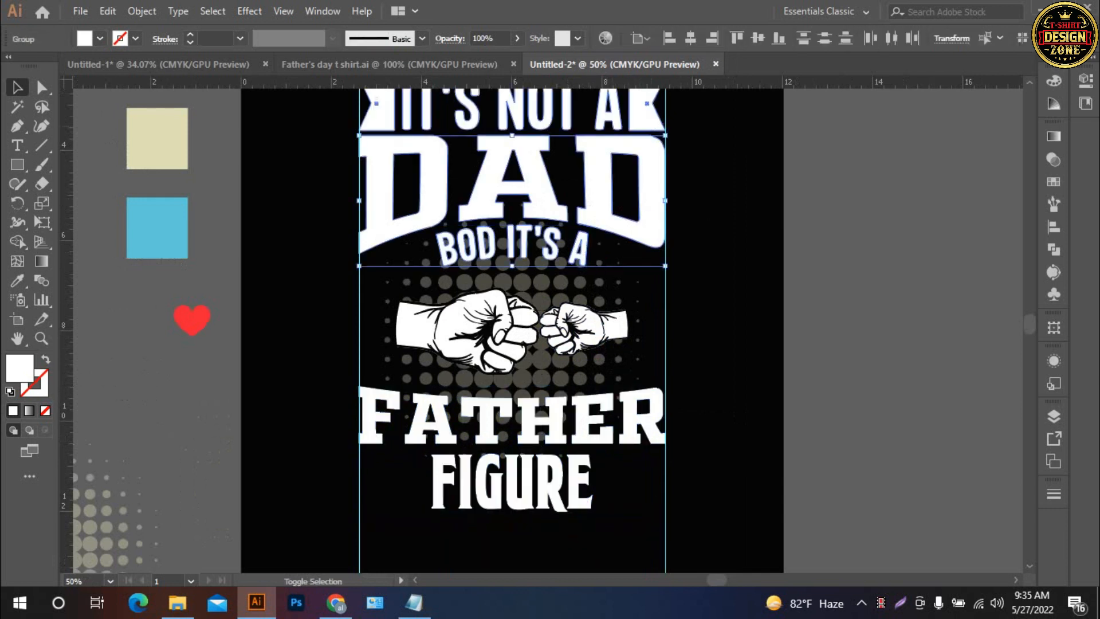
pyautogui.press('Down')
pyautogui.press('Down')
pyautogui.press('Down')
pyautogui.press('Down')
pyautogui.press('Down')
pyautogui.press('Down')
pyautogui.press('Down')
pyautogui.press('Down')
pyautogui.press('Down')
pyautogui.press('Down')
pyautogui.press('Down')
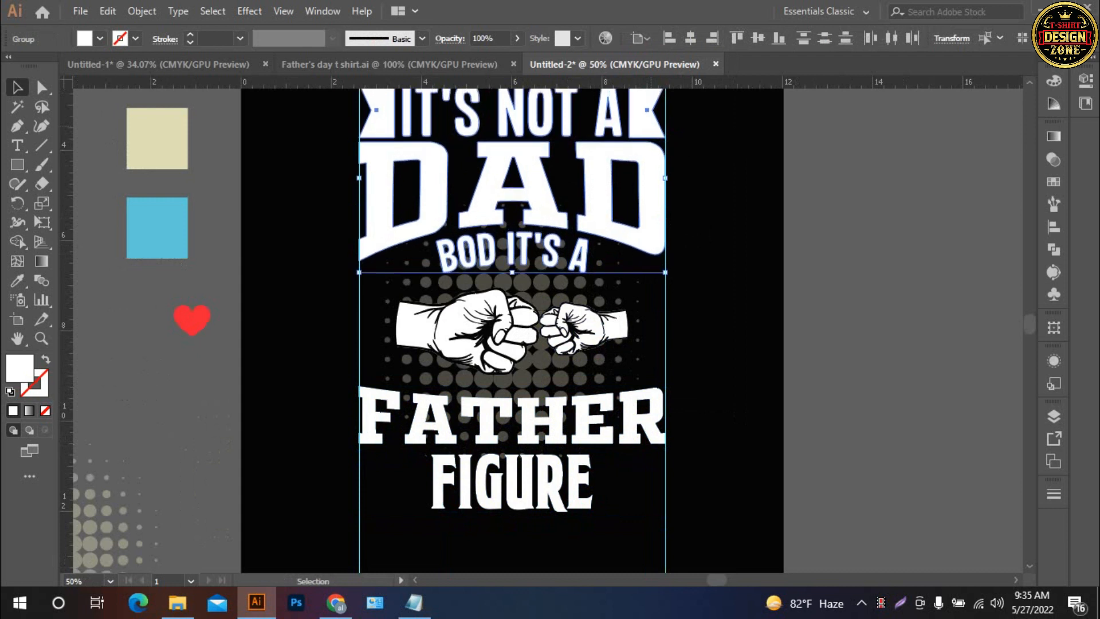
pyautogui.press('Down')
pyautogui.press('Down')
pyautogui.press('Down')
pyautogui.press('Down')
pyautogui.press('Down')
pyautogui.press('Down')
pyautogui.press('Down')
pyautogui.press('Down')
pyautogui.press('Down')
pyautogui.press('Down')
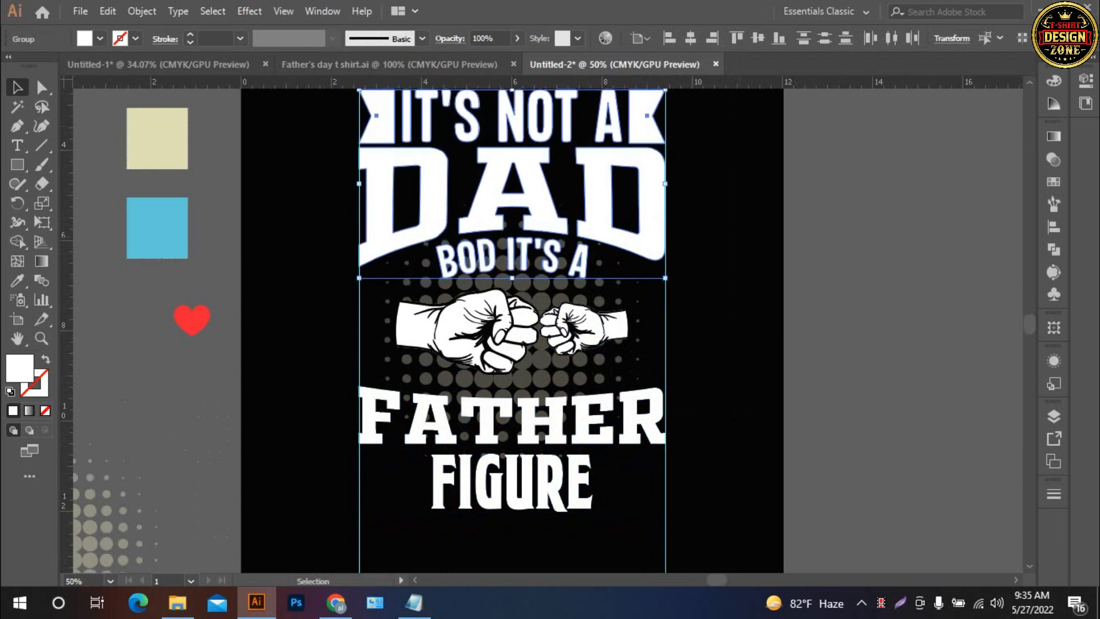
pyautogui.press('Down')
pyautogui.press('Down')
pyautogui.press('Down')
pyautogui.hotkey('ctrl', 'shift', 'a')
pyautogui.hotkey('ctrl', '0')
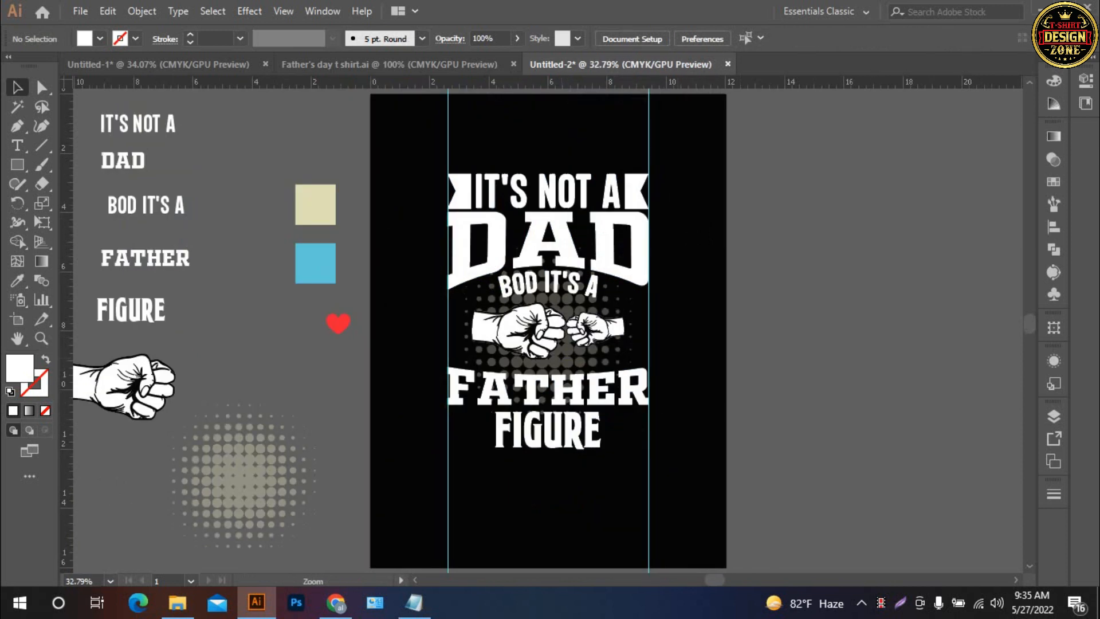
# Step: Draw a horizontal line about 1.45 in long from just beside the "E" of "FIGURE" to the right guide
pyautogui.keyDown('ctrl'); pyautogui.click(566, 363); pyautogui.keyUp('ctrl')
pyautogui.keyDown('ctrl'); pyautogui.click(550, 428); pyautogui.keyUp('ctrl')
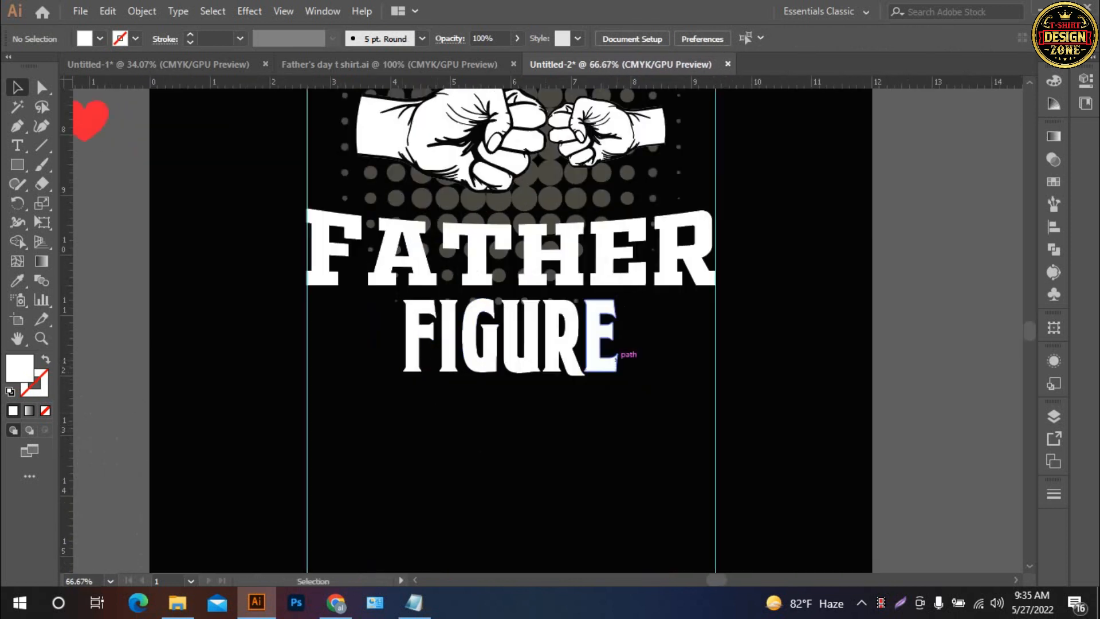
pyautogui.moveTo(447, 360); pyautogui.dragTo(484, 358)
pyautogui.keyDown('ctrl'); pyautogui.click(484, 359); pyautogui.keyUp('ctrl')
pyautogui.keyDown('ctrl'); pyautogui.click(412, 362); pyautogui.keyUp('ctrl')
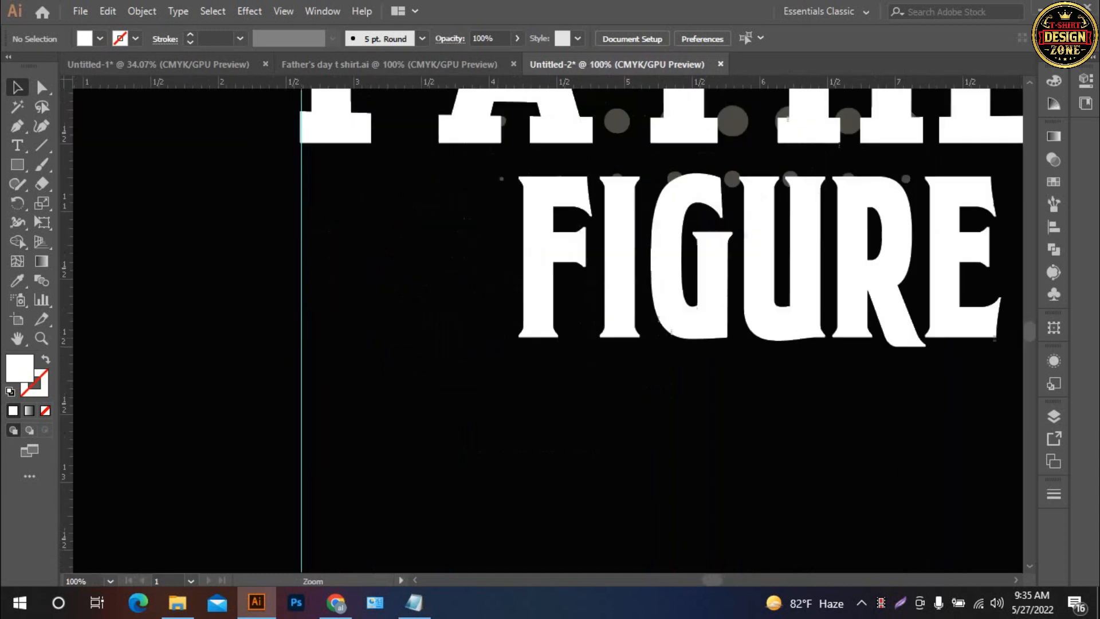
pyautogui.moveTo(945, 262); pyautogui.dragTo(510, 298)
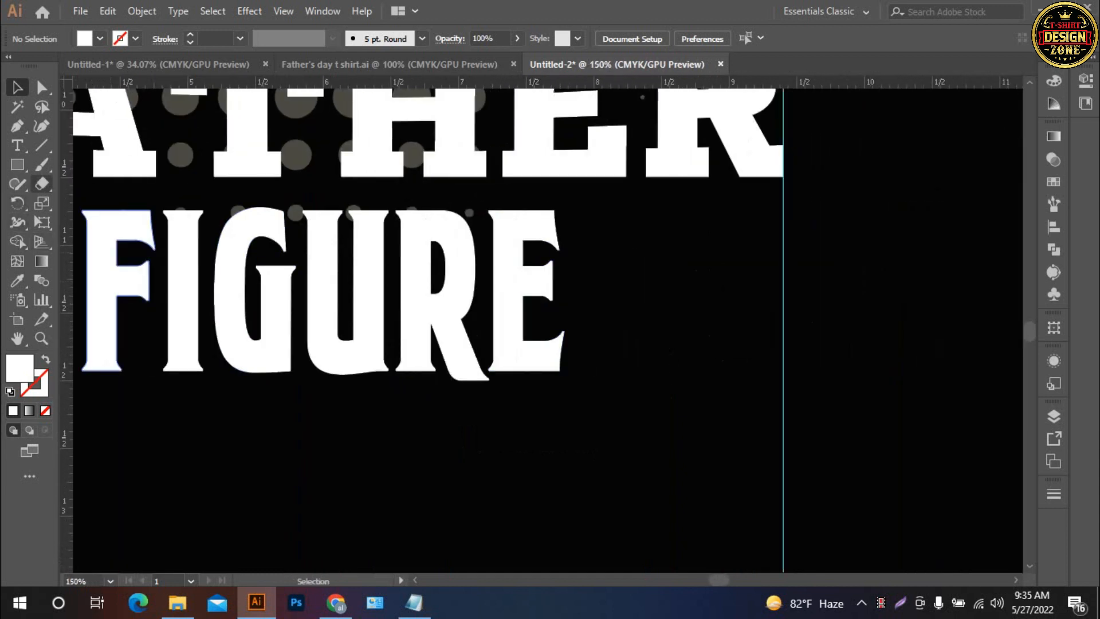
pyautogui.click(41, 145)
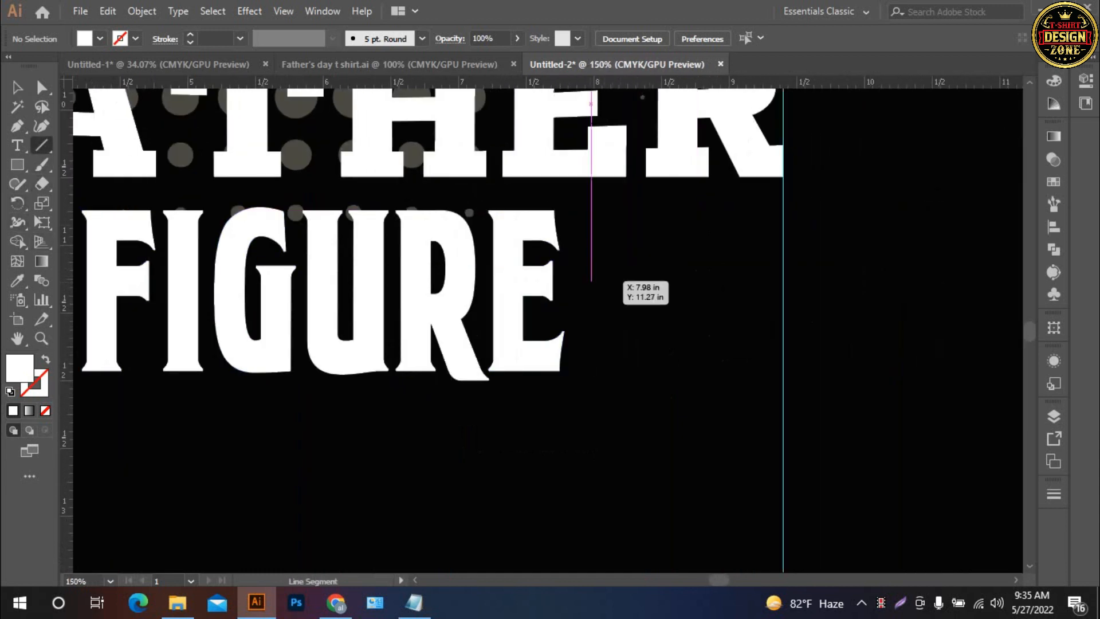
pyautogui.moveTo(587, 282); pyautogui.dragTo(783, 282)
pyautogui.press('v')
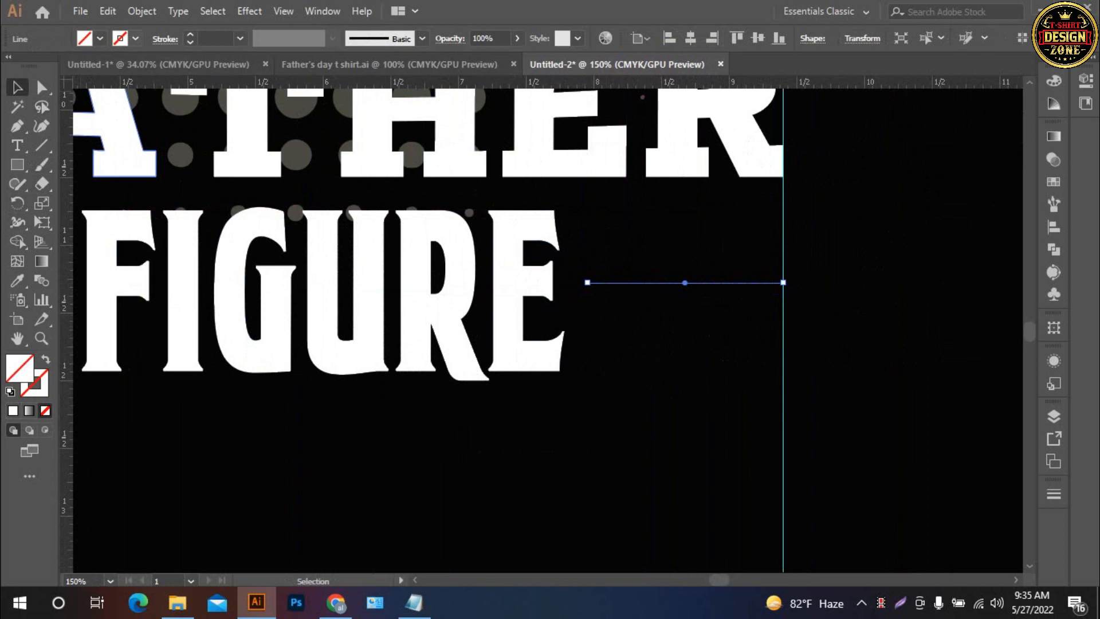
# Step: Give the line beside "FIGURE" a white 5 pt stroke
pyautogui.click(136, 39)
pyautogui.click(34, 66)
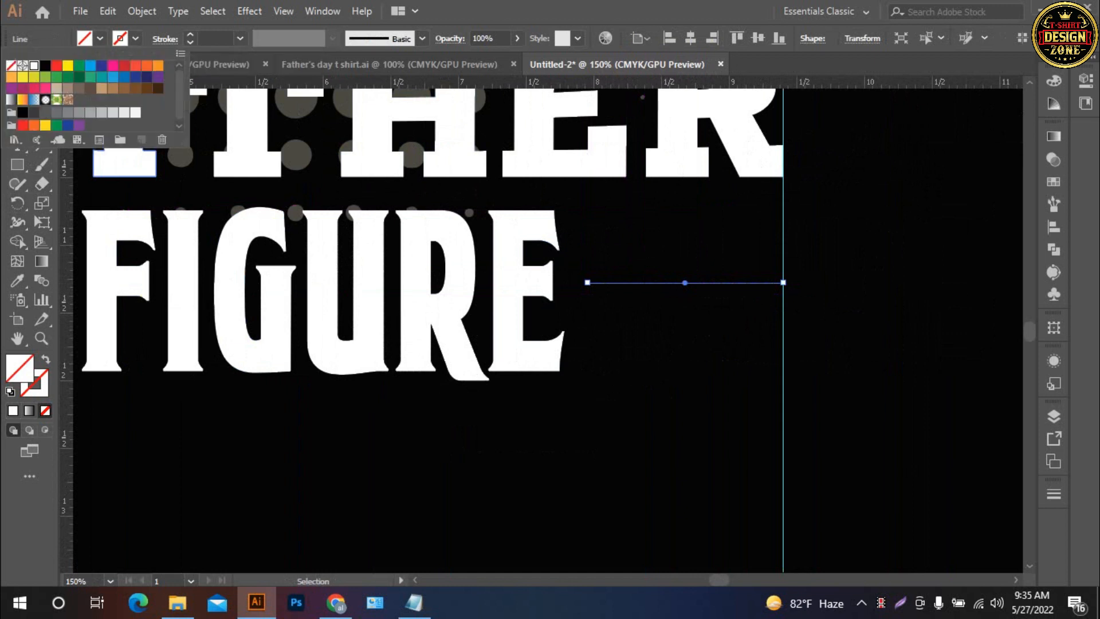
pyautogui.click(190, 35)
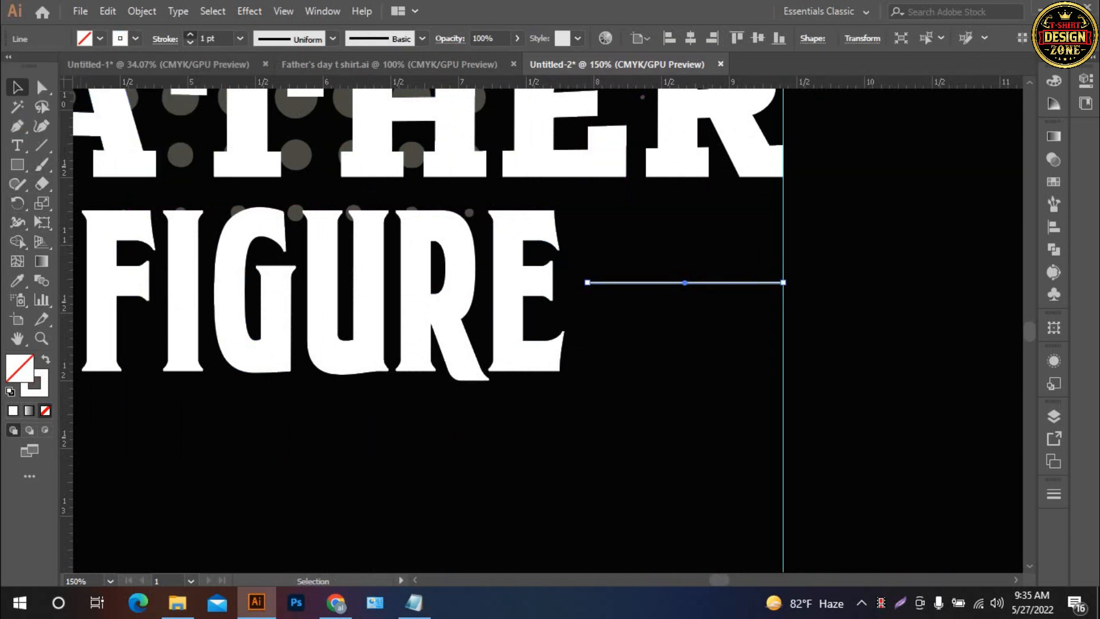
pyautogui.click(190, 35)
pyautogui.click(190, 35)
pyautogui.click(190, 35)
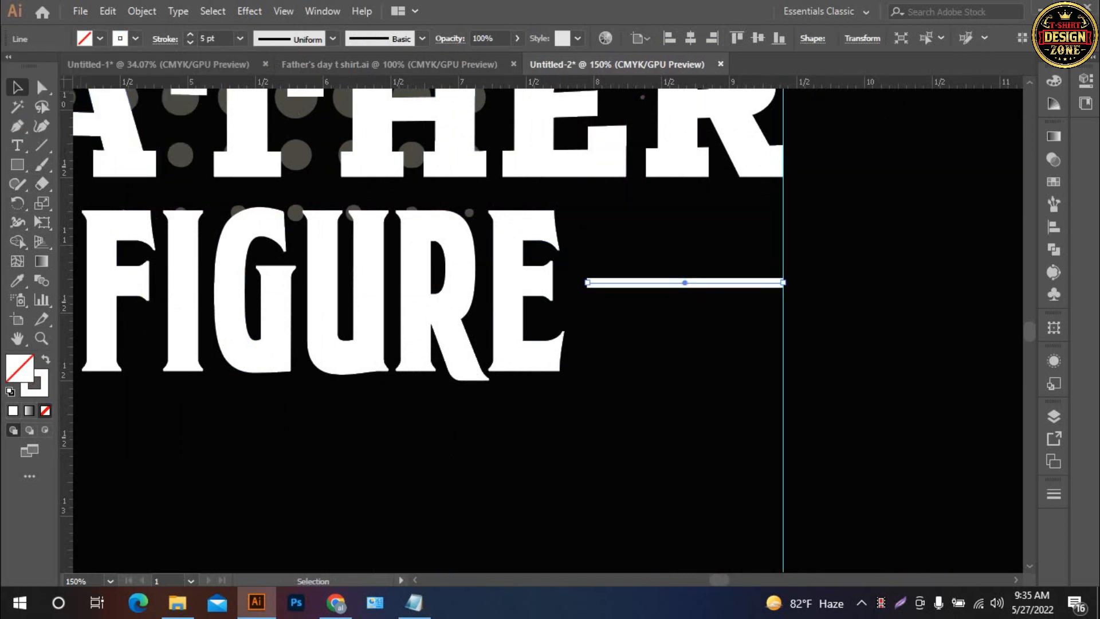
# Step: Apply a width profile tapering toward the guide with an 8 pt stroke, and expand the line's appearance
pyautogui.click(333, 38)
pyautogui.click(281, 164)
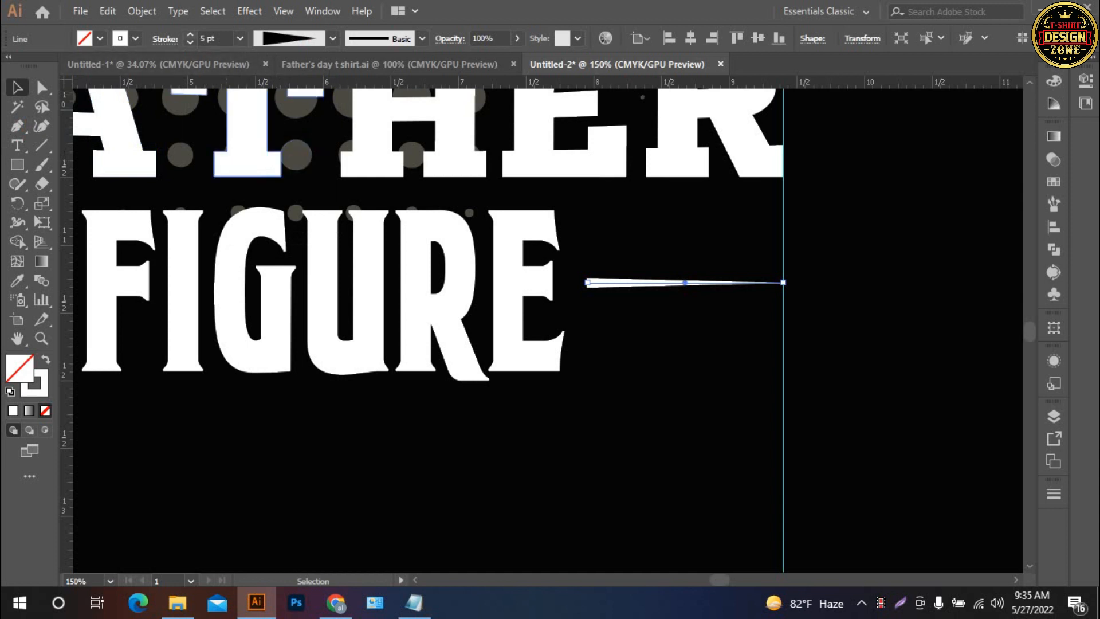
pyautogui.click(190, 35)
pyautogui.click(190, 35)
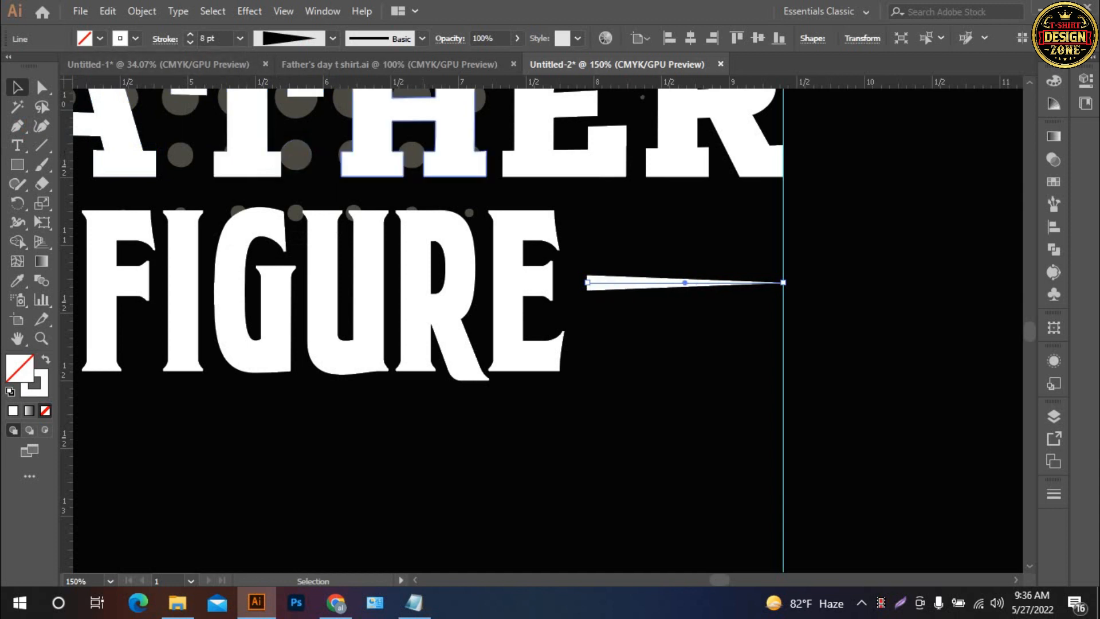
pyautogui.click(191, 35)
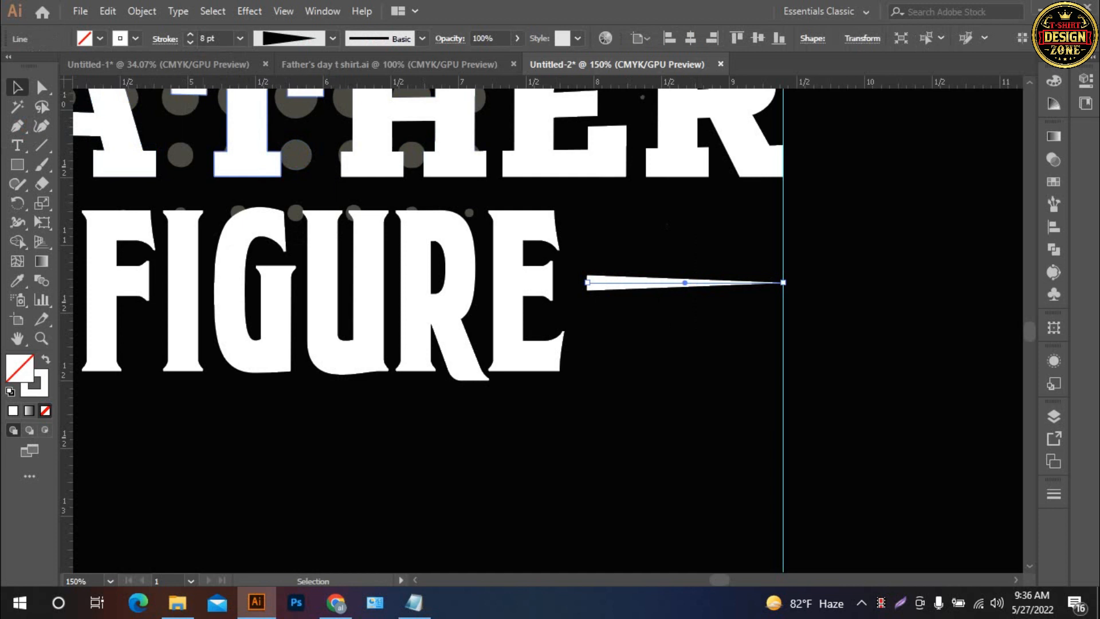
pyautogui.click(141, 11)
pyautogui.click(217, 214)
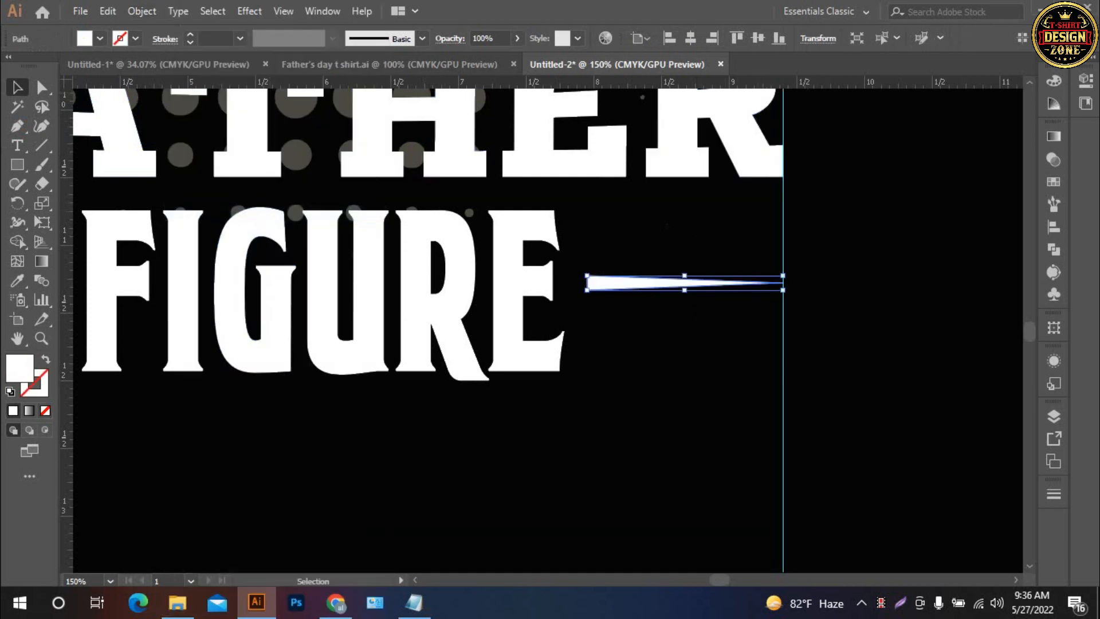
# Step: Duplicate the tapered line about 0.25 in above the original and shorten the copy slightly at its thick end
pyautogui.hotkey('ctrl', '+')
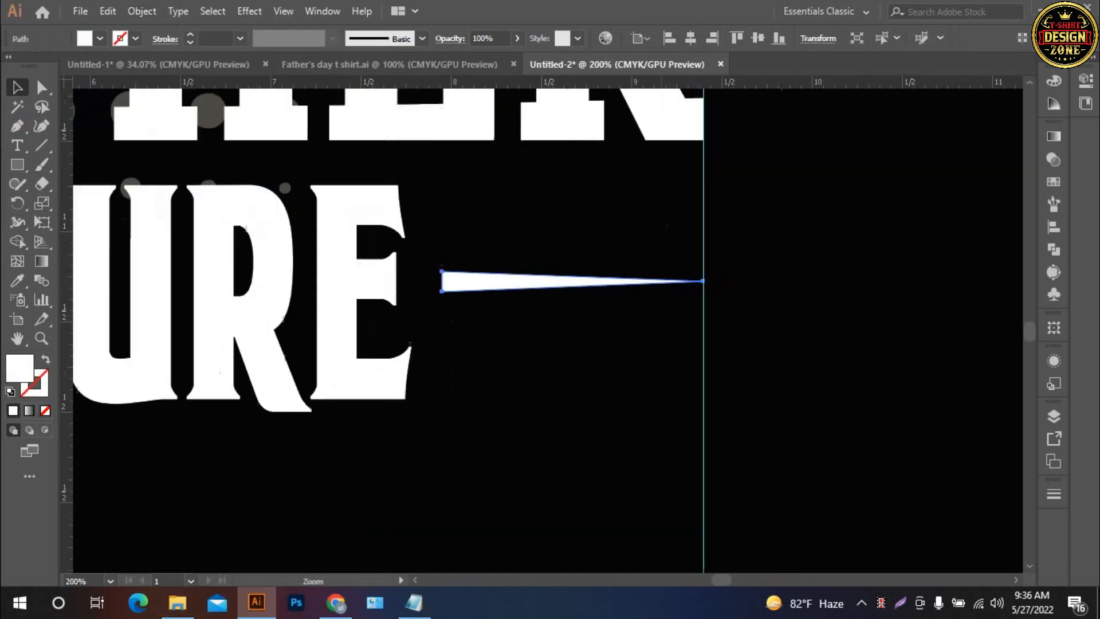
pyautogui.moveTo(603, 298); pyautogui.dragTo(603, 253)
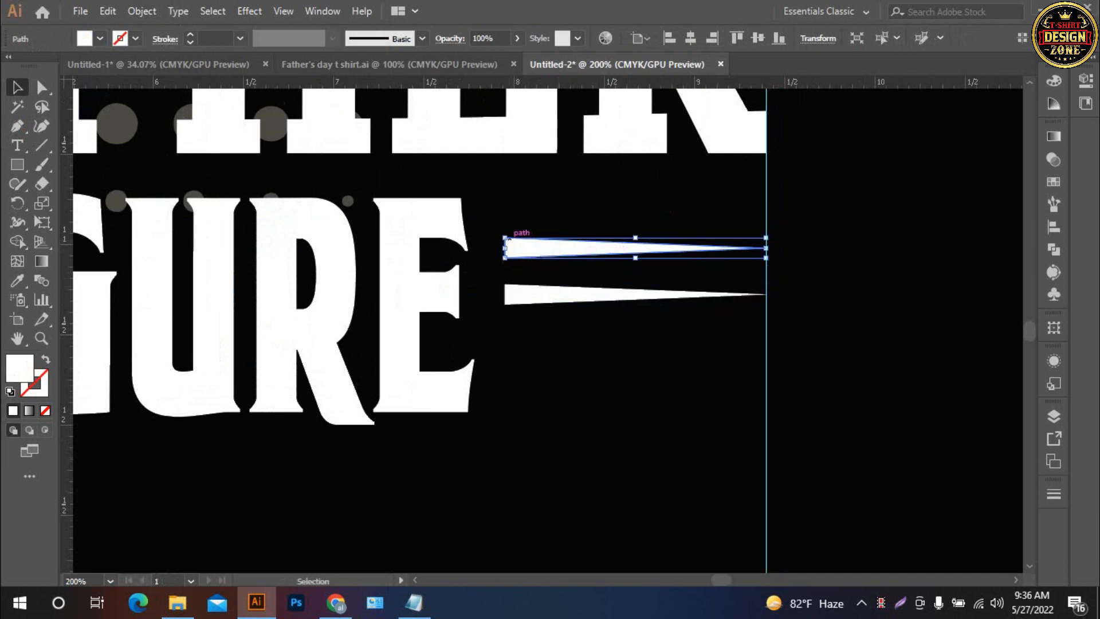
pyautogui.moveTo(505, 248); pyautogui.dragTo(543, 304)
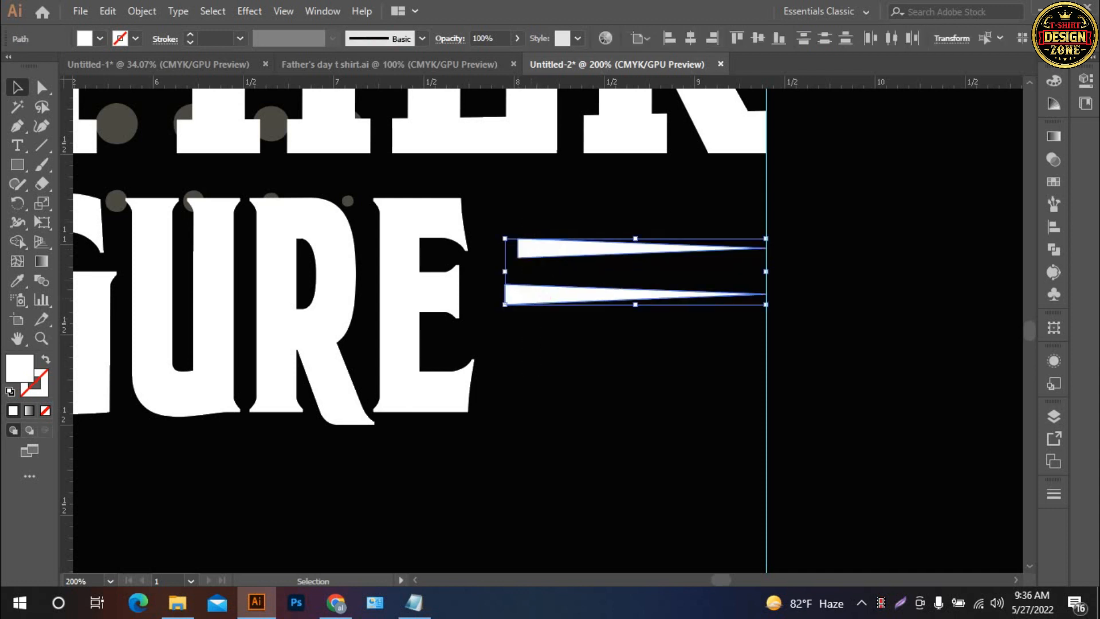
# Step: Left-align the shorter tapered line with the original, and duplicate it about 0.25 in below the original
pyautogui.click(545, 294)
pyautogui.click(670, 38)
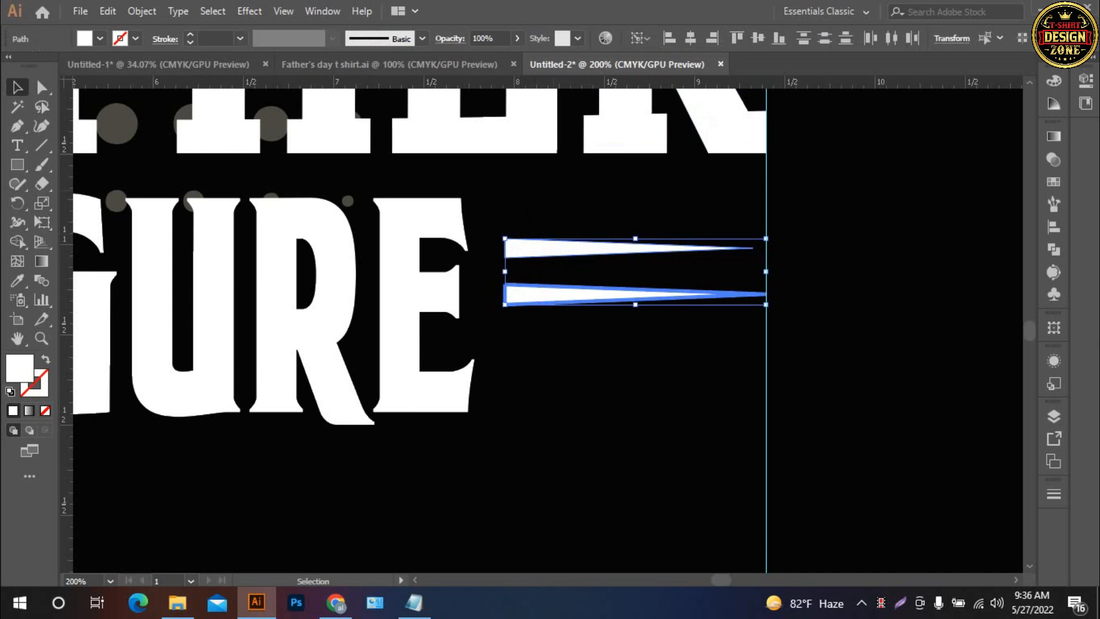
pyautogui.hotkey('ctrl', 'shift', 'a')
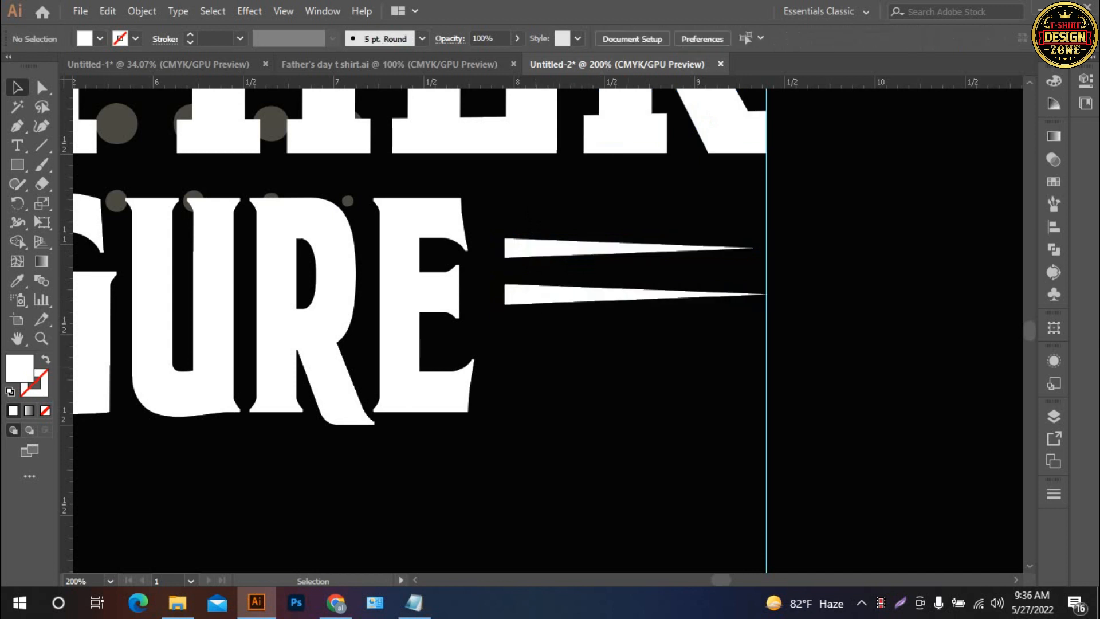
pyautogui.moveTo(569, 241); pyautogui.dragTo(568, 333)
pyautogui.hotkey('ctrl', 'shift', 'a')
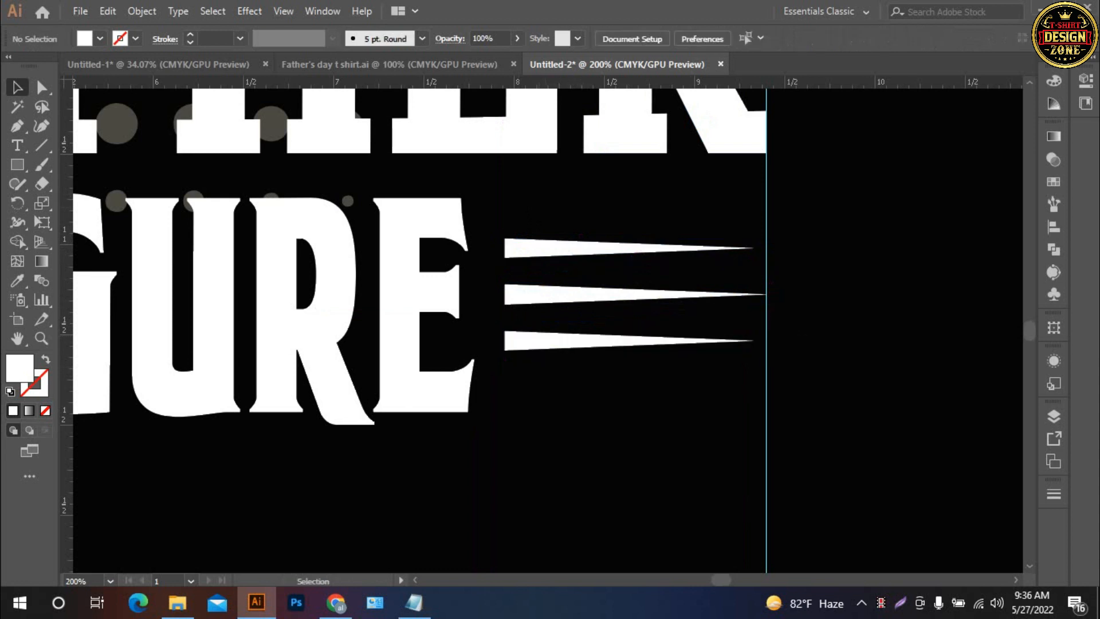
# Step: Group the three tapered lines and centre the group vertically on the word "FIGURE"
pyautogui.moveTo(596, 210); pyautogui.dragTo(557, 356)
pyautogui.press('a')
pyautogui.press('v')
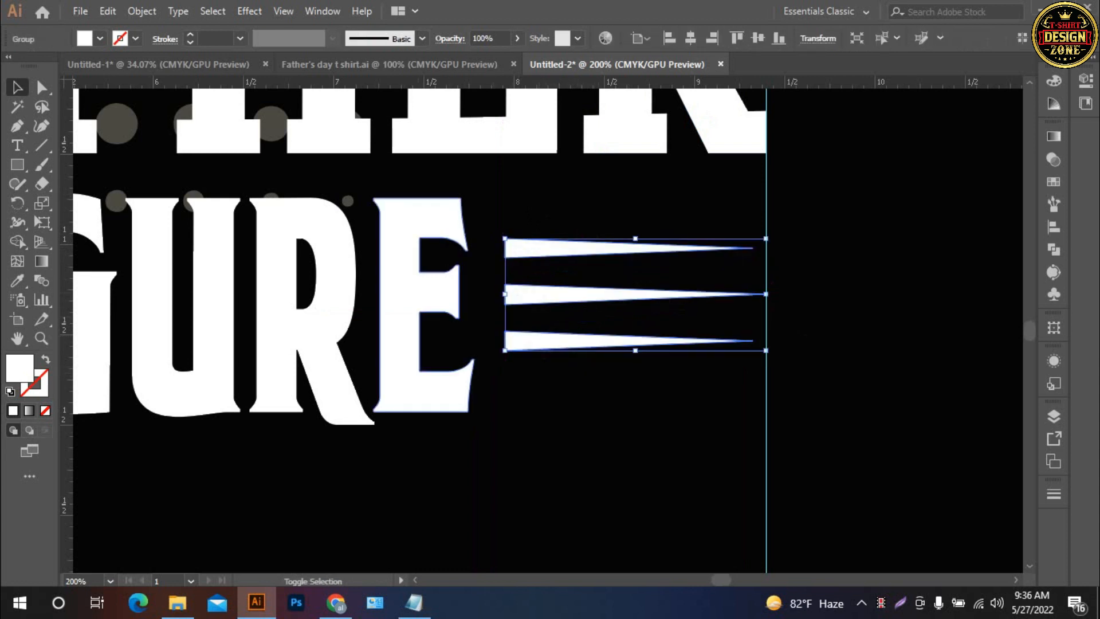
pyautogui.doubleClick(400, 320)
pyautogui.press('Escape')
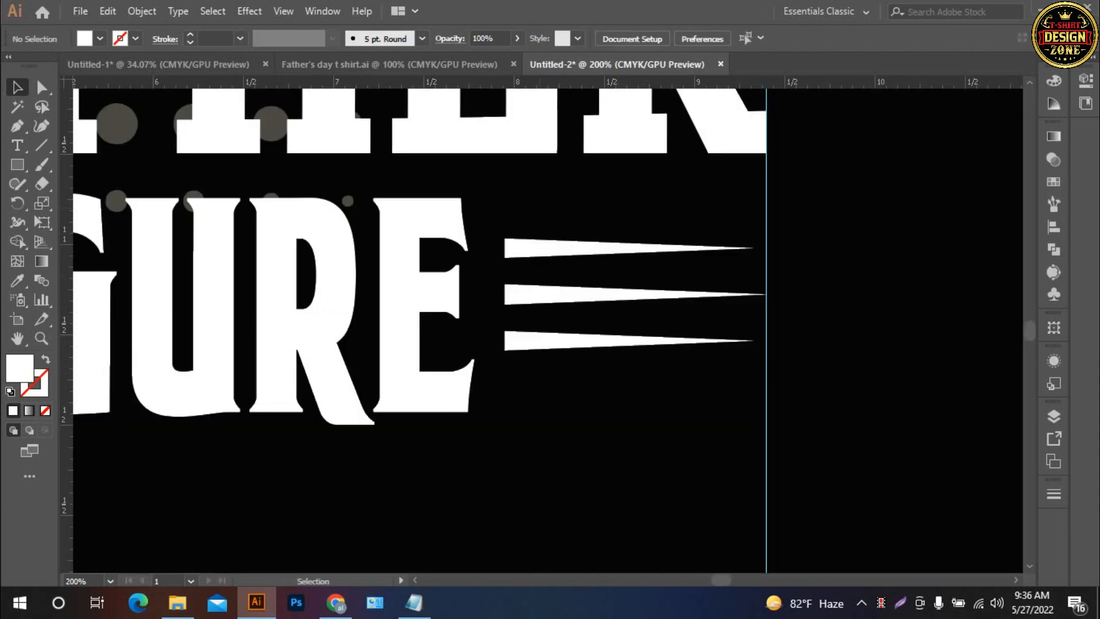
pyautogui.moveTo(437, 181); pyautogui.dragTo(569, 303)
pyautogui.click(401, 338)
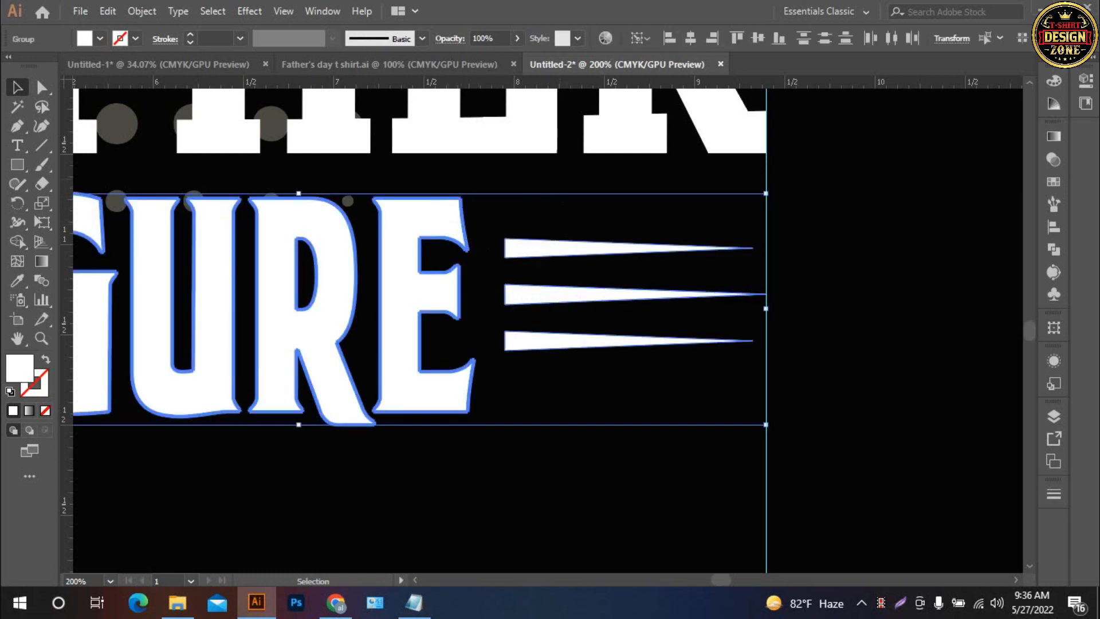
pyautogui.click(825, 38)
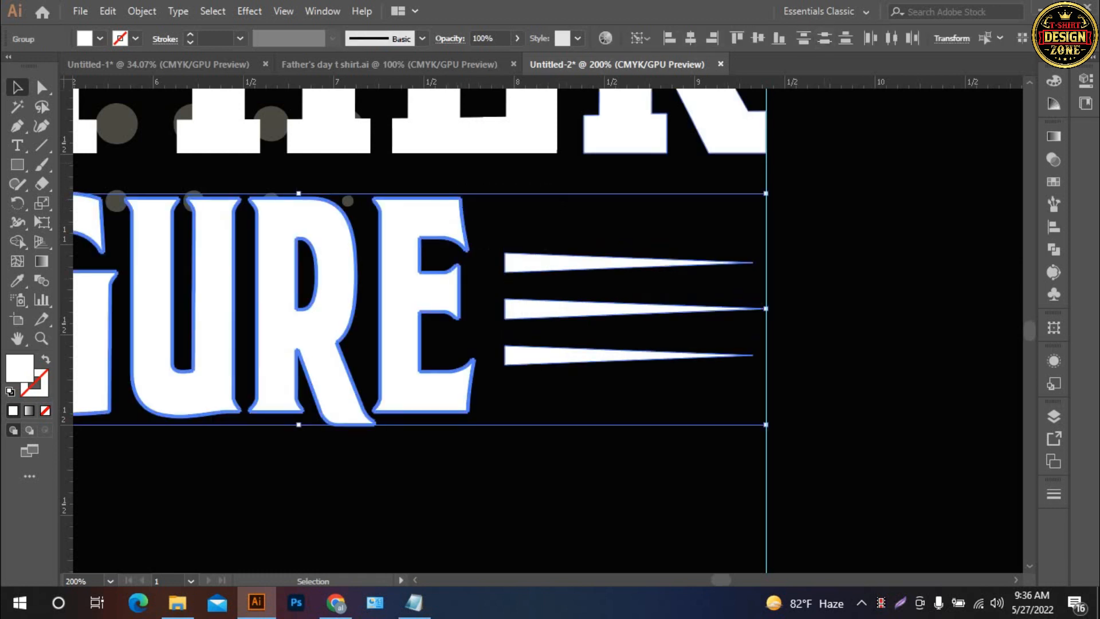
pyautogui.click(830, 218)
pyautogui.hotkey('ctrl', '0')
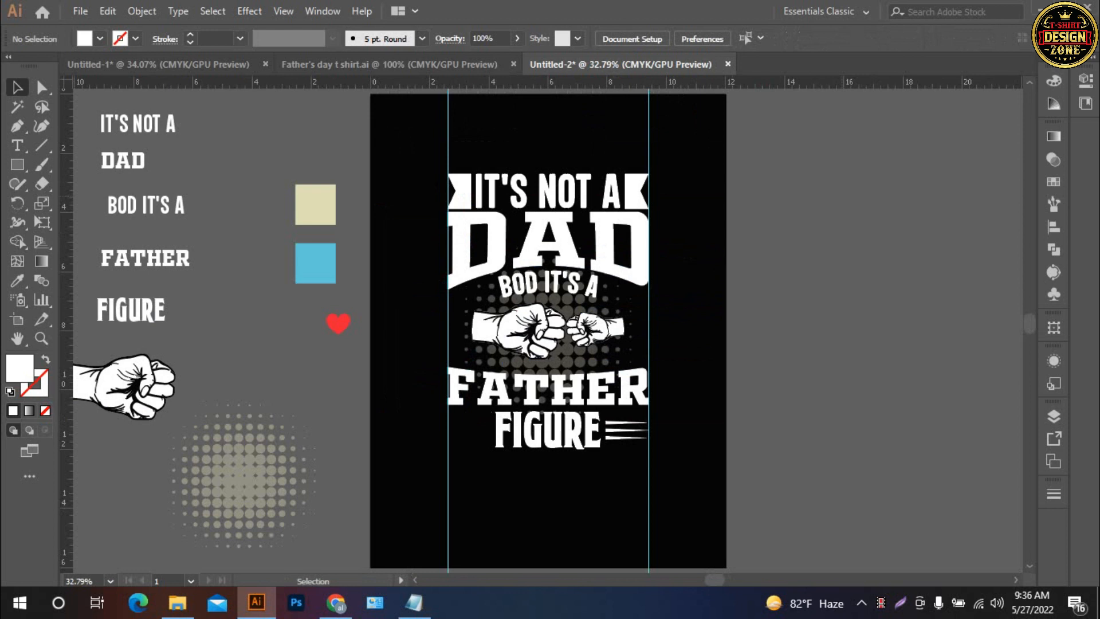
# Step: Make a copy of the line group reflected across the vertical axis and place it between the left guide and the "F" of "FIGURE"
pyautogui.keyDown('ctrl'); pyautogui.click(600, 420); pyautogui.keyUp('ctrl')
pyautogui.keyDown('ctrl'); pyautogui.click(600, 420); pyautogui.keyUp('ctrl')
pyautogui.moveTo(601, 421); pyautogui.dragTo(871, 422)
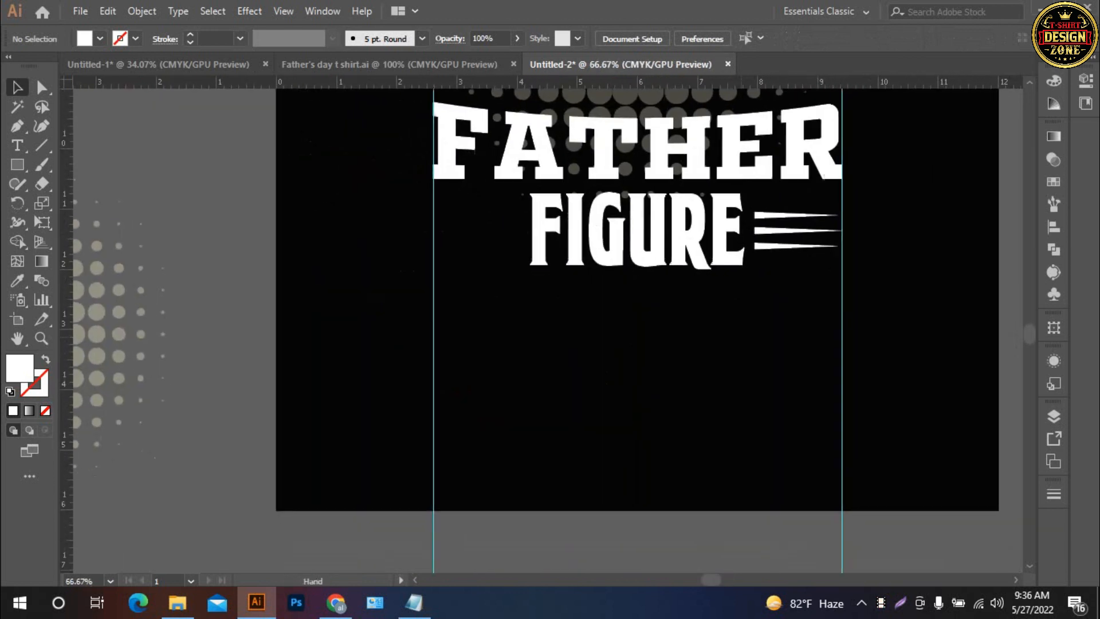
pyautogui.click(785, 246)
pyautogui.rightClick(787, 245)
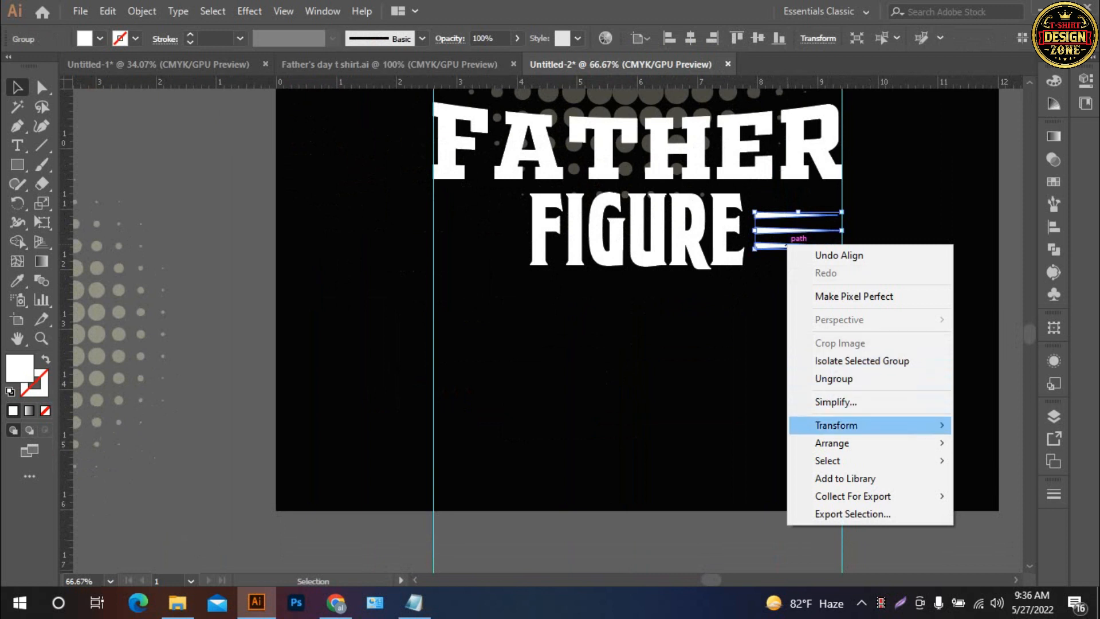
pyautogui.moveTo(847, 425)
pyautogui.click(605, 484)
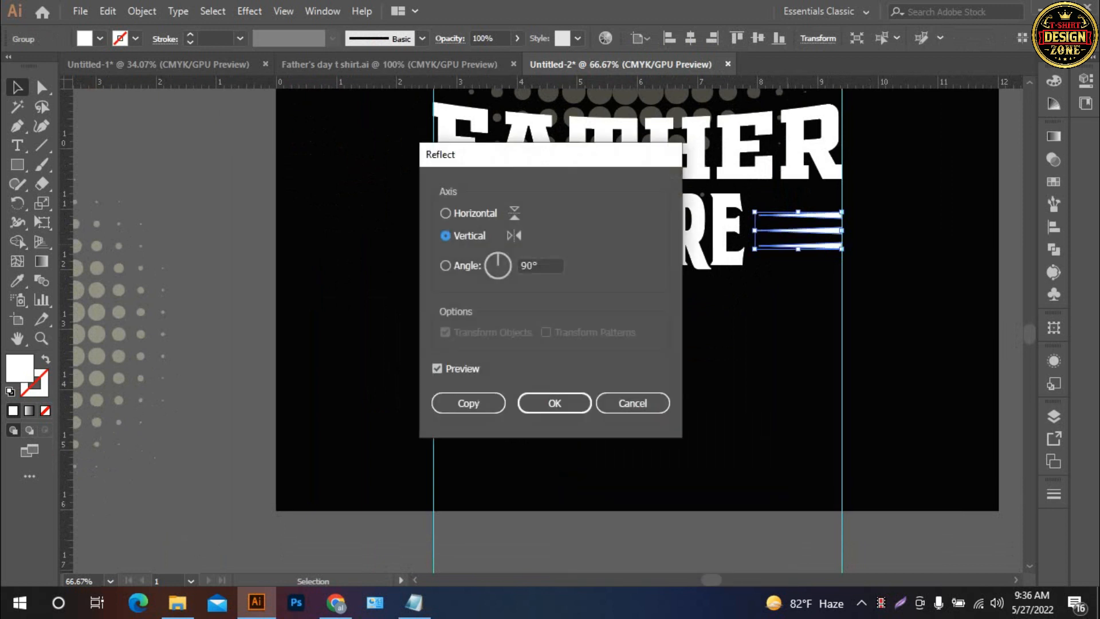
pyautogui.click(469, 400)
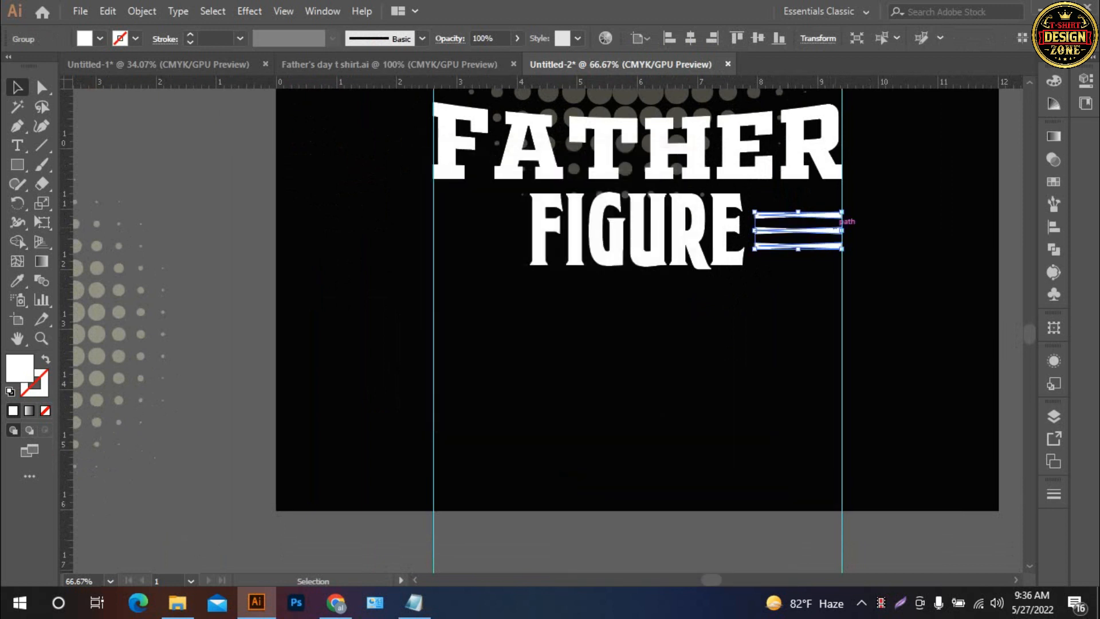
pyautogui.moveTo(834, 240); pyautogui.dragTo(512, 240)
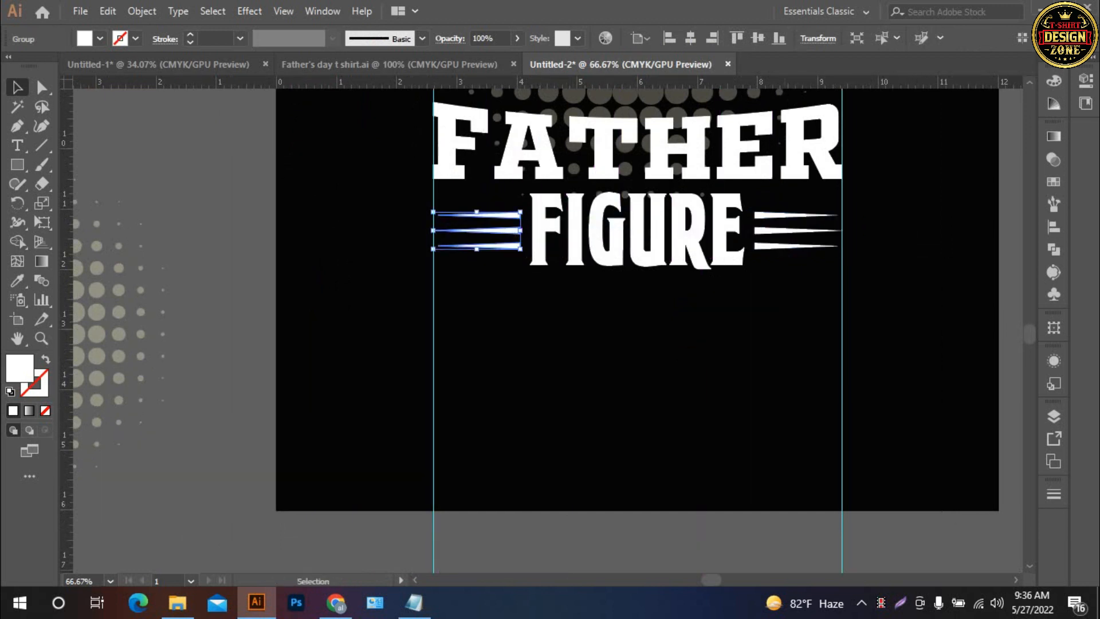
# Step: Group both sets of tapered lines with "FIGURE" and nudge the group slightly up toward "FATHER"
pyautogui.keyDown('shift'); pyautogui.click(783, 230); pyautogui.keyUp('shift')
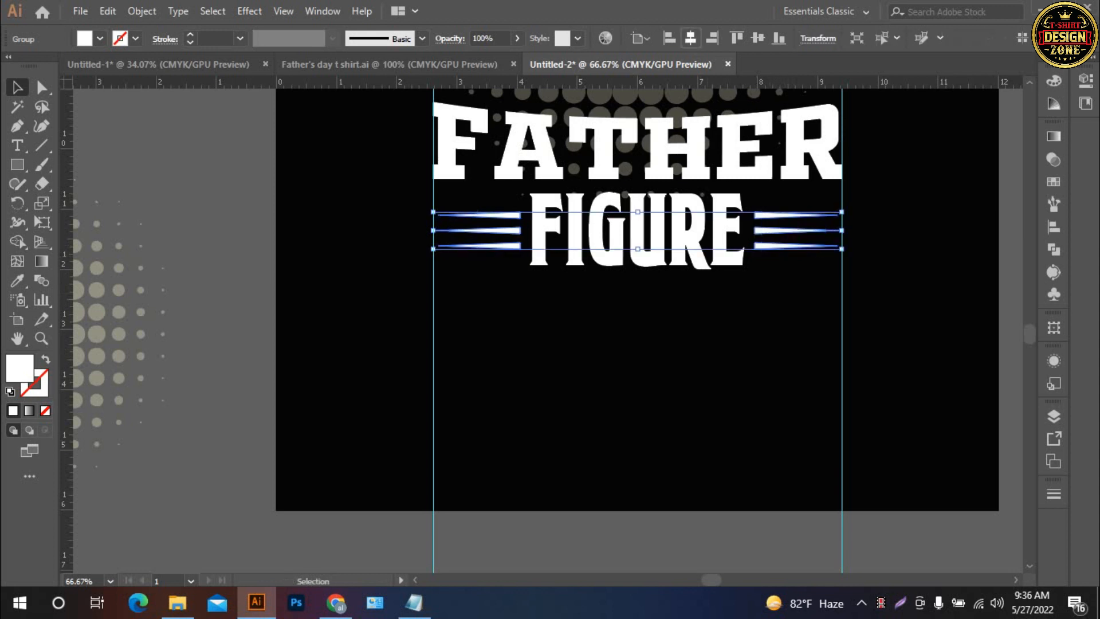
pyautogui.moveTo(773, 335); pyautogui.dragTo(634, 255)
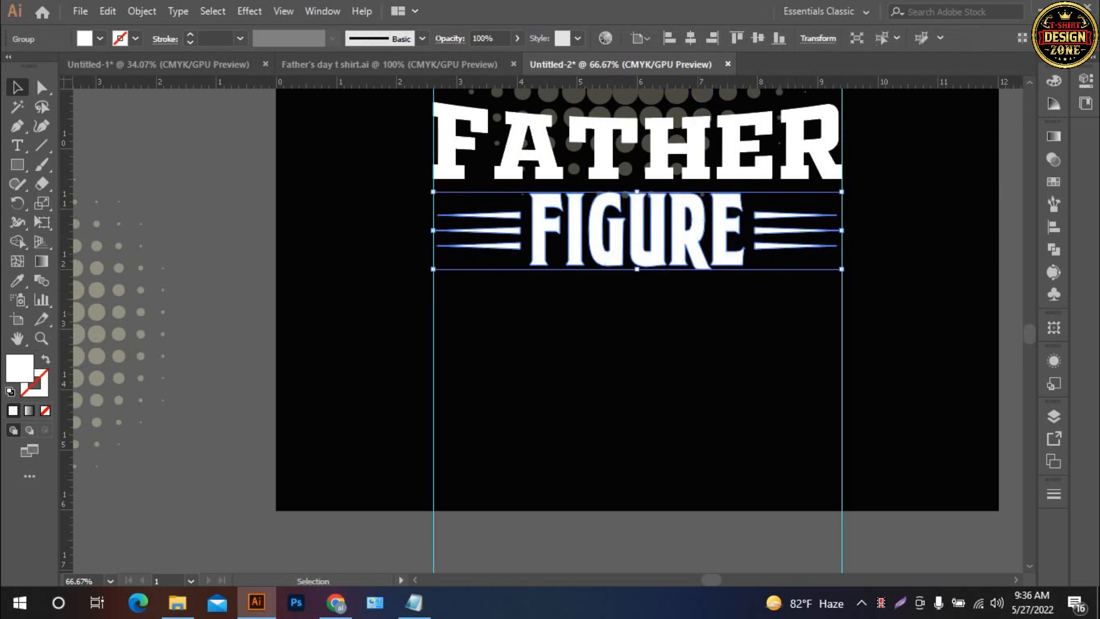
pyautogui.press('Up')
pyautogui.press('Up')
pyautogui.press('Up')
pyautogui.press('Up')
pyautogui.press('Up')
pyautogui.press('Up')
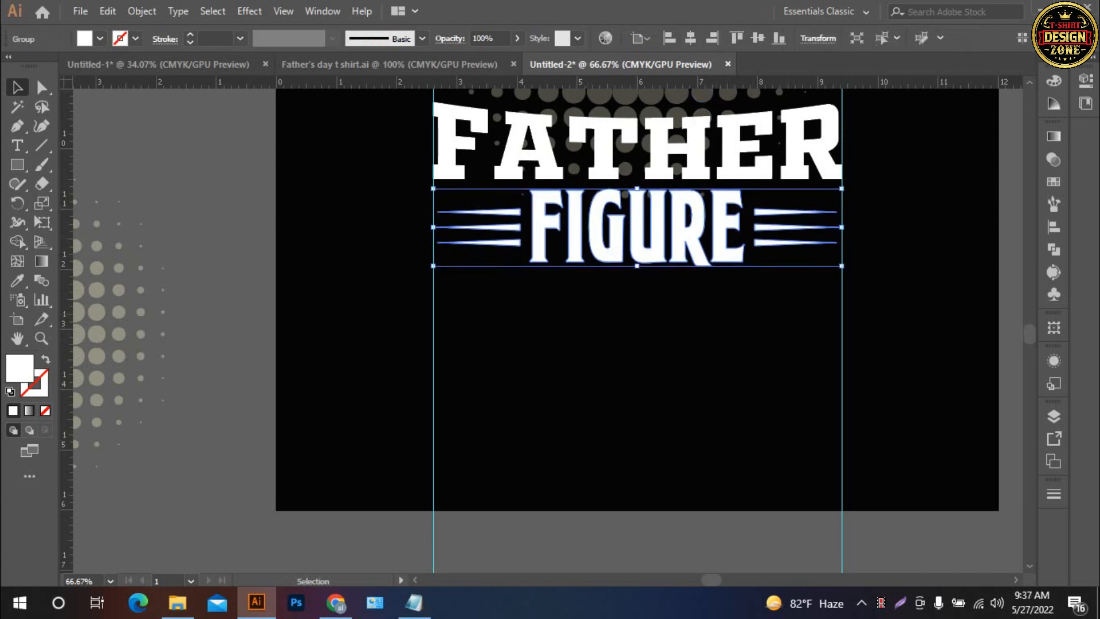
pyautogui.hotkey('ctrl', 'shift', 'a')
pyautogui.hotkey('ctrl', '0')
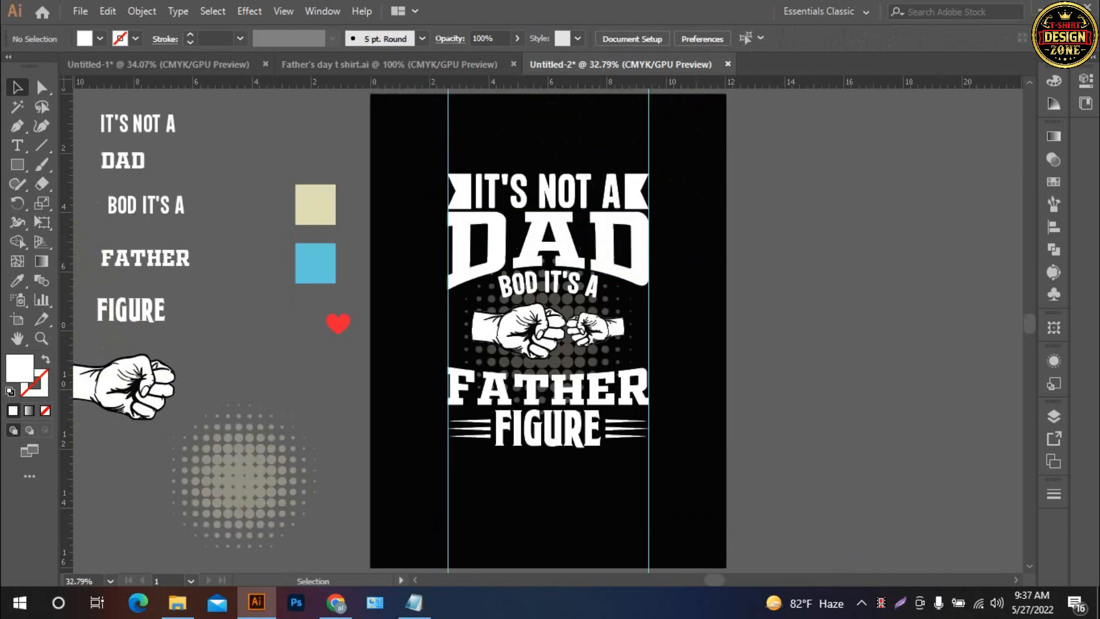
# Step: Examine the fist bump, the halftone and the spacing of the words up close and in the full layout
pyautogui.scroll(2, 668, 500)
pyautogui.moveTo(616, 329); pyautogui.dragTo(658, 401)
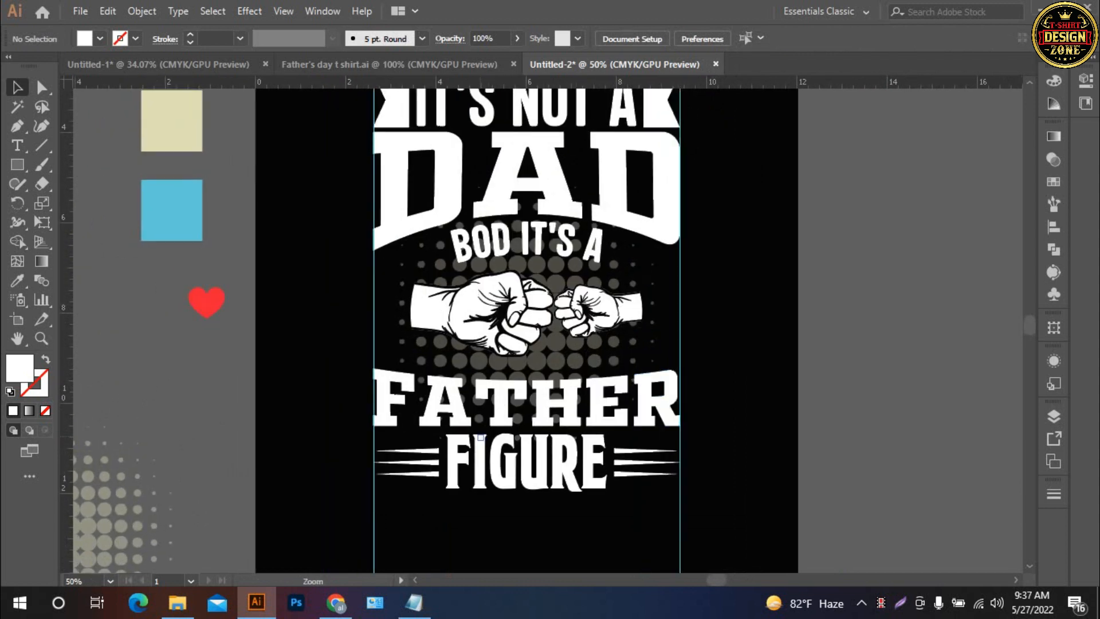
pyautogui.hotkey('ctrl', '=')
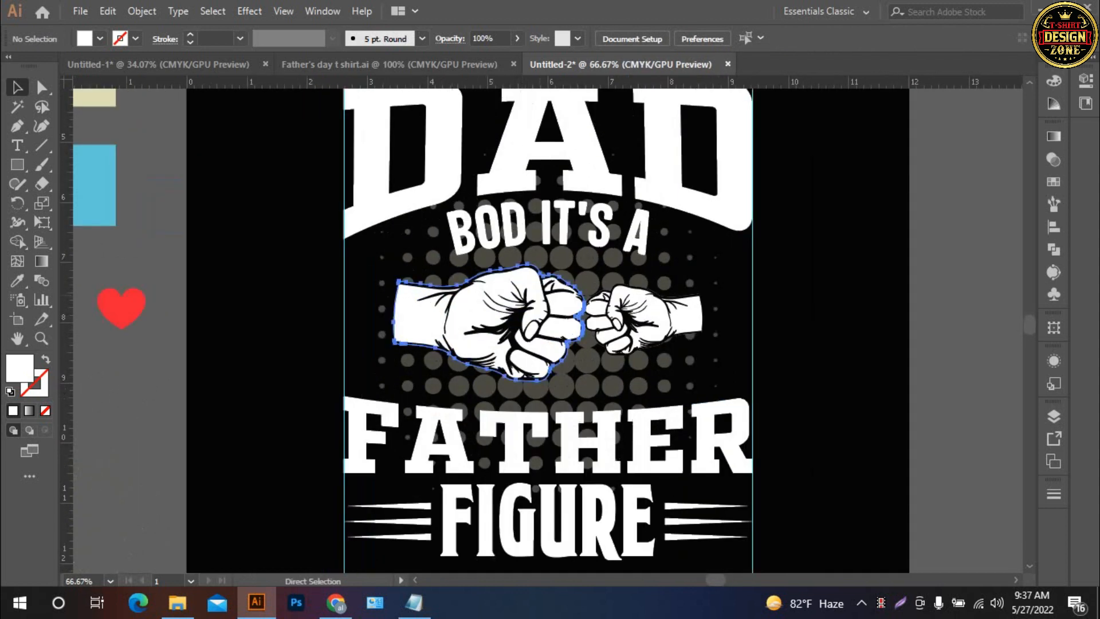
pyautogui.click(567, 329)
pyautogui.click(794, 286)
pyautogui.keyDown('ctrl'); pyautogui.click(594, 302); pyautogui.keyUp('ctrl')
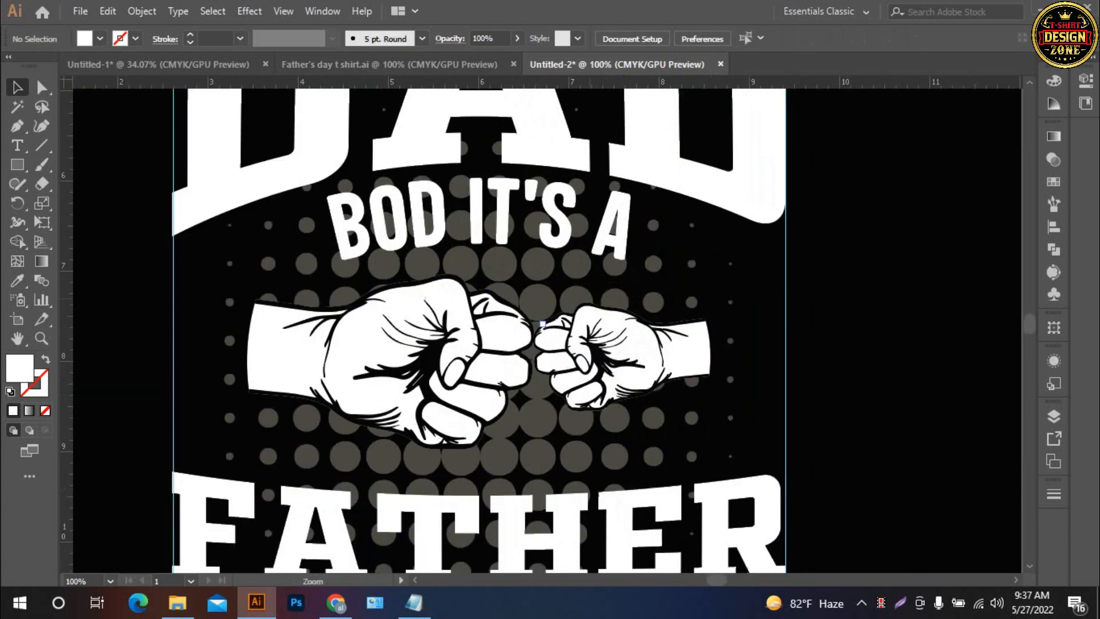
pyautogui.keyDown('ctrl'); pyautogui.click(594, 303); pyautogui.keyUp('ctrl')
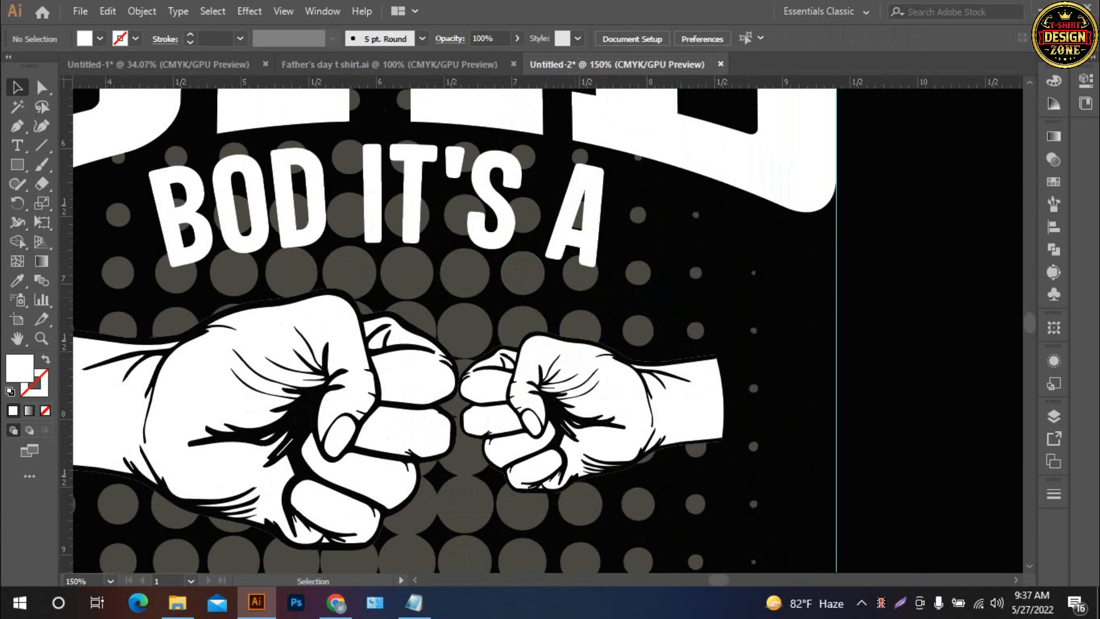
pyautogui.hotkey('ctrl', '0')
pyautogui.hotkey('ctrl', 'space')
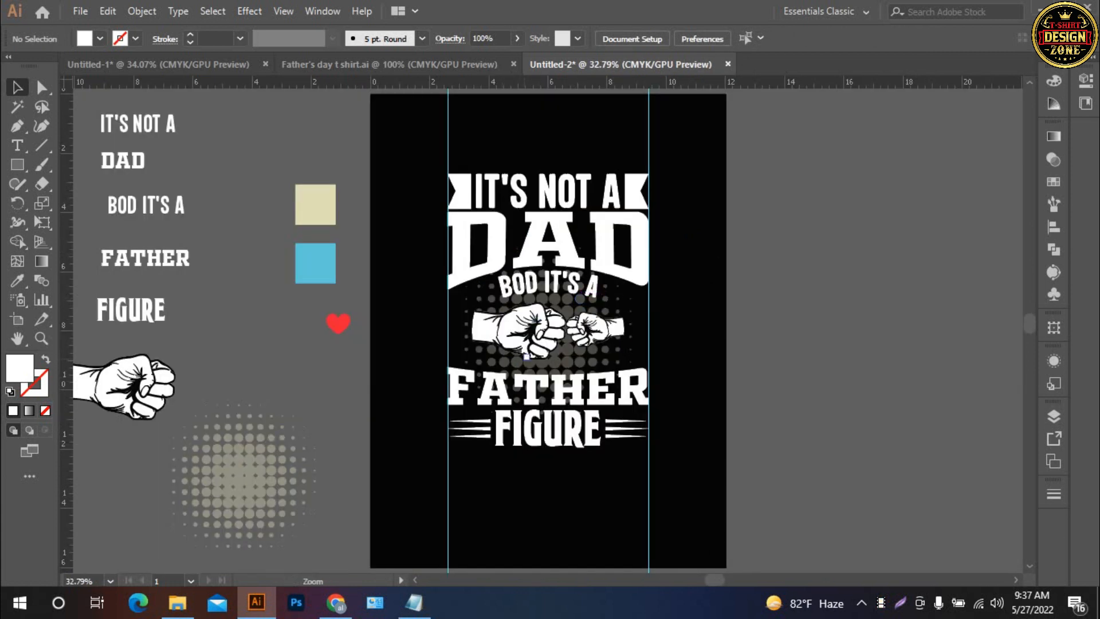
pyautogui.click(531, 350)
pyautogui.click(532, 350)
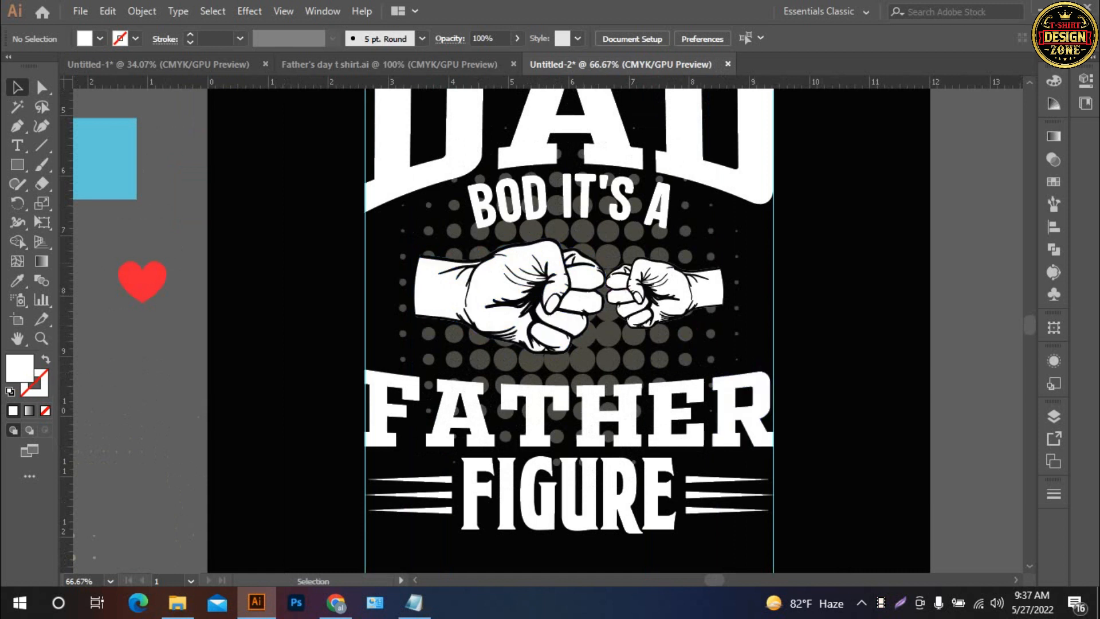
pyautogui.press('ctrl')
pyautogui.hotkey('ctrl', '0')
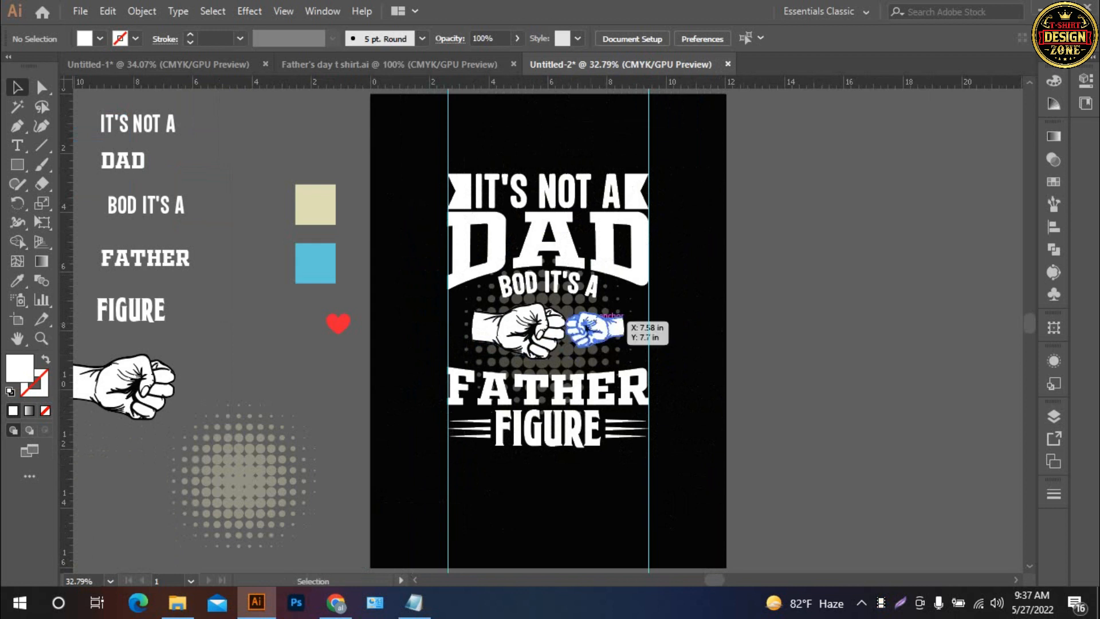
# Step: Select the word "FATHER" and switch the ruler units to pixels
pyautogui.hotkey('ctrl', 'space')
pyautogui.click(566, 326)
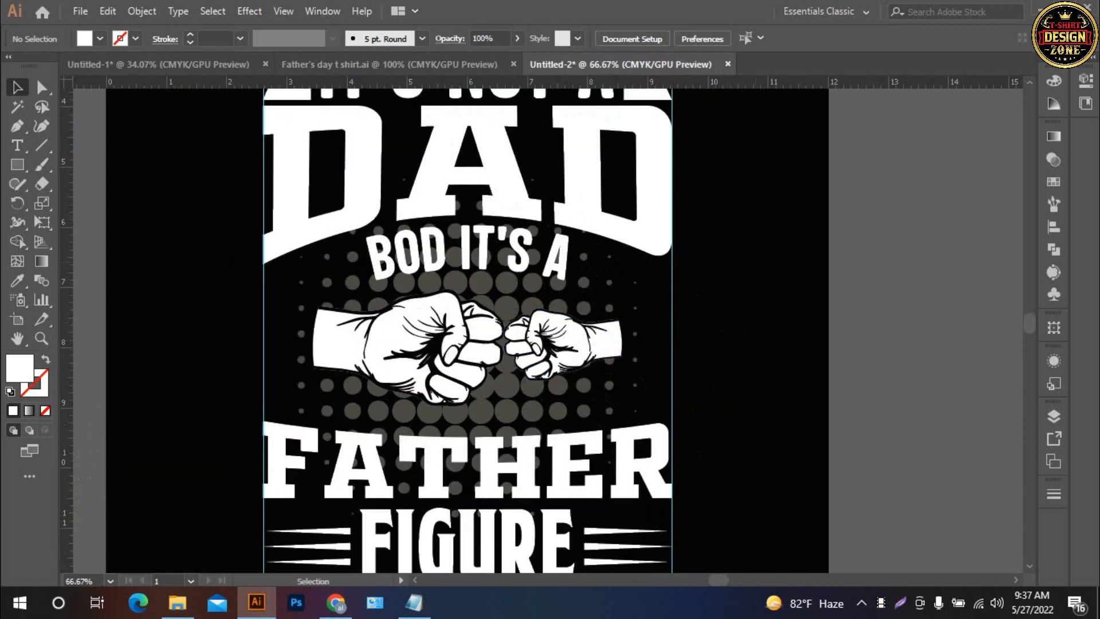
pyautogui.moveTo(580, 370); pyautogui.dragTo(586, 321)
pyautogui.click(567, 419)
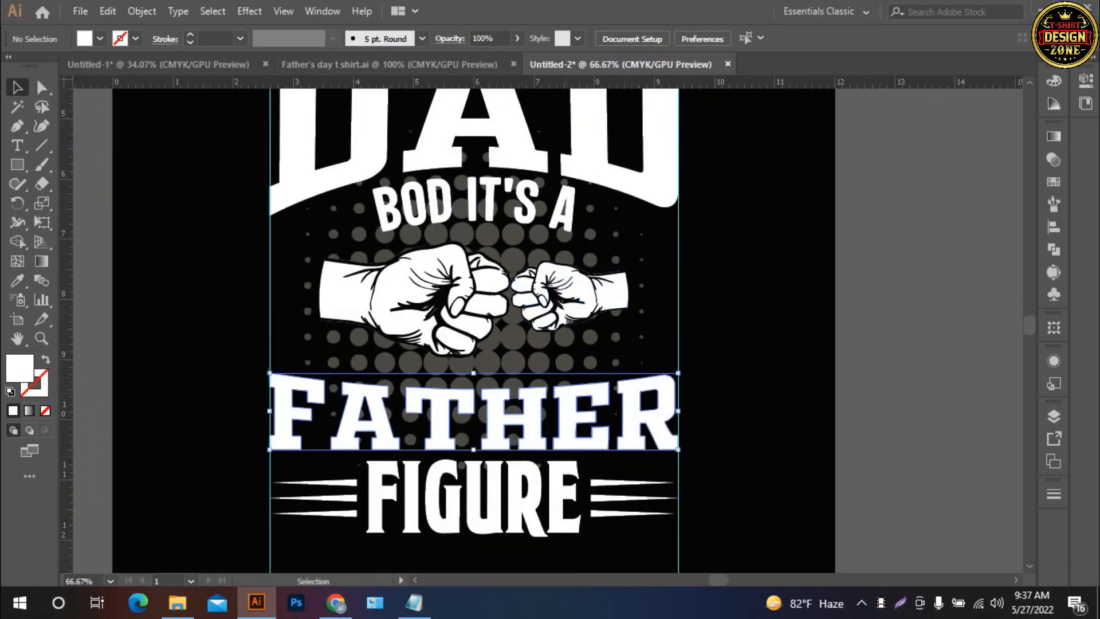
pyautogui.rightClick(729, 82)
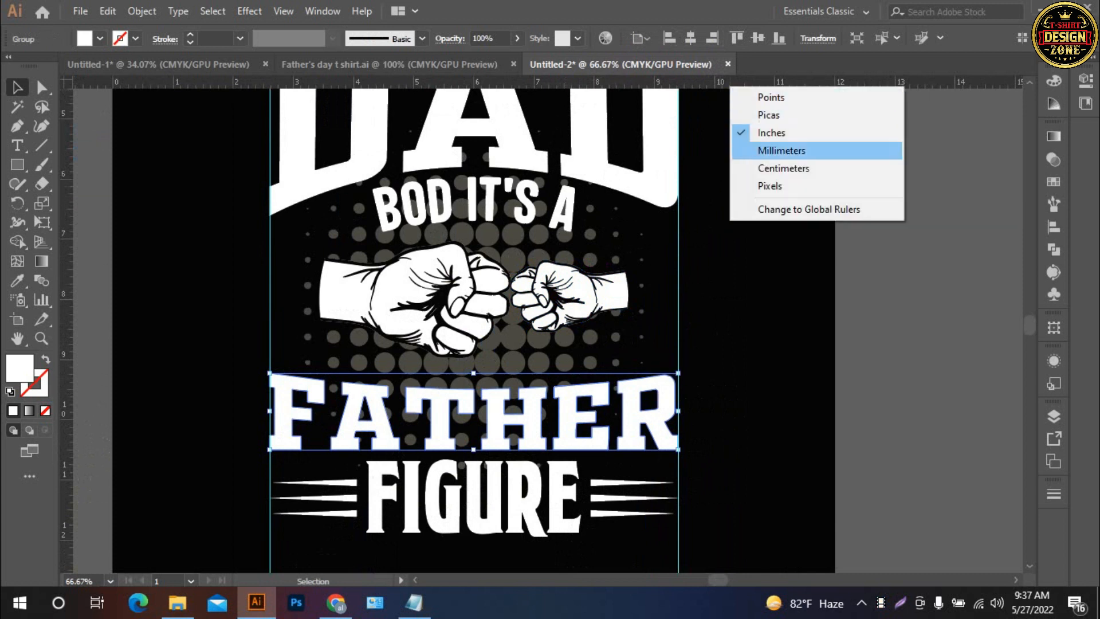
pyautogui.click(762, 186)
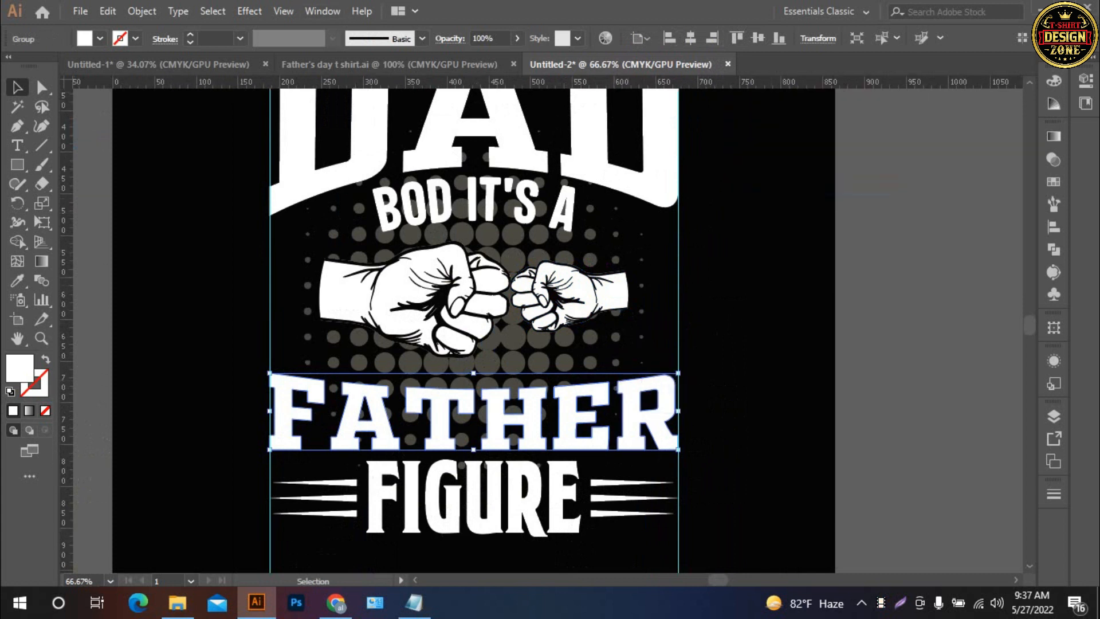
# Step: Offset the path of "FATHER" by 5 px with miter joins and a miter limit of 4
pyautogui.click(141, 11)
pyautogui.moveTo(229, 390)
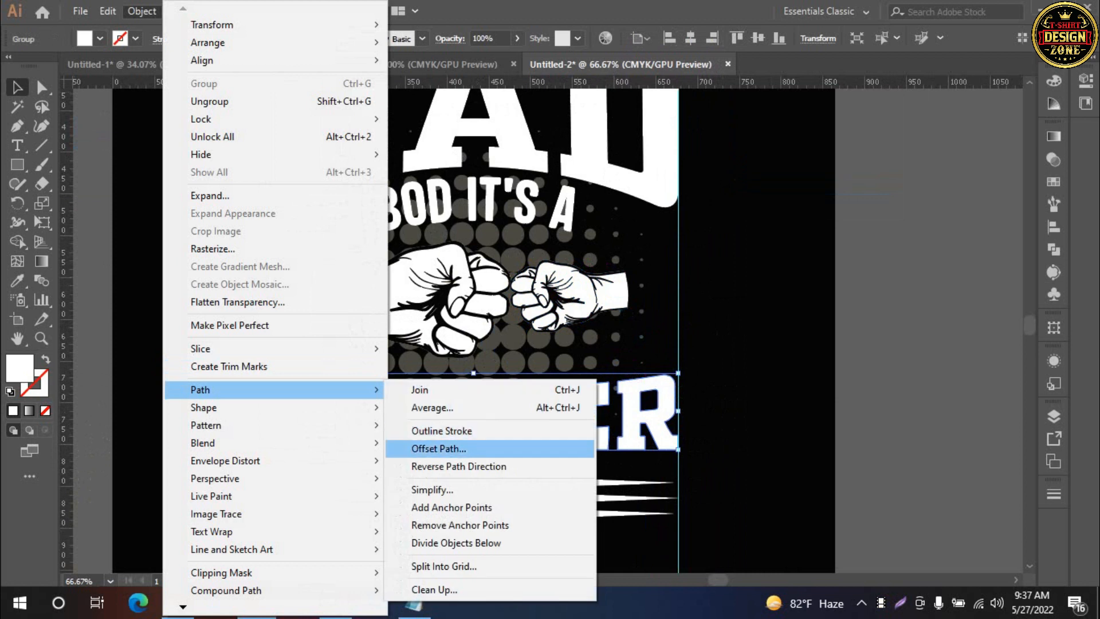
pyautogui.click(439, 448)
pyautogui.press('Down')
pyautogui.press('Down')
pyautogui.press('Down')
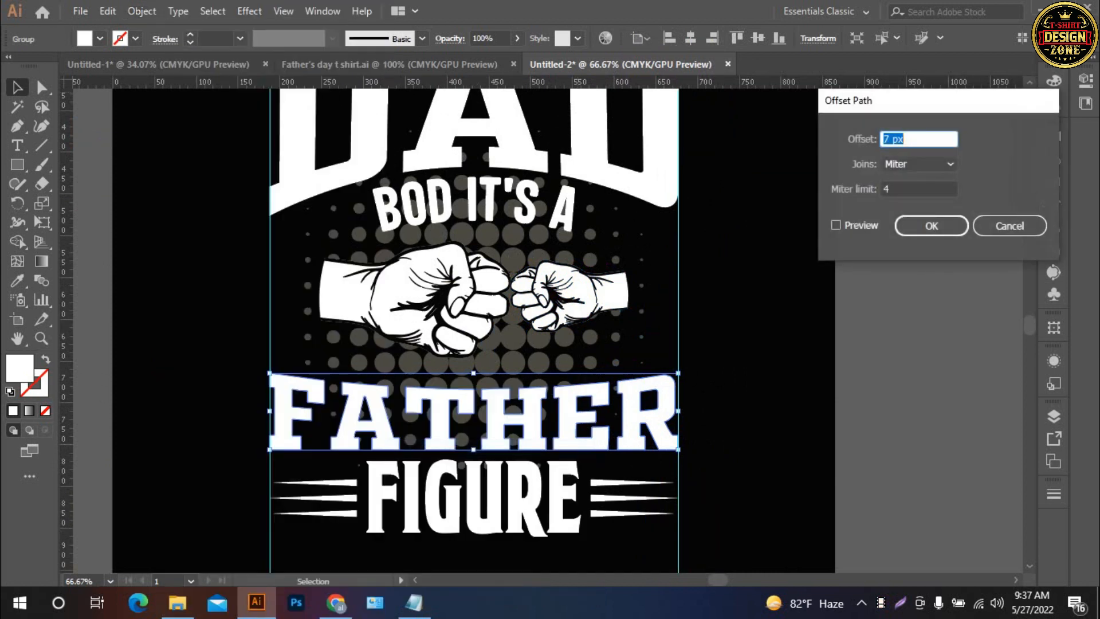
pyautogui.click(835, 225)
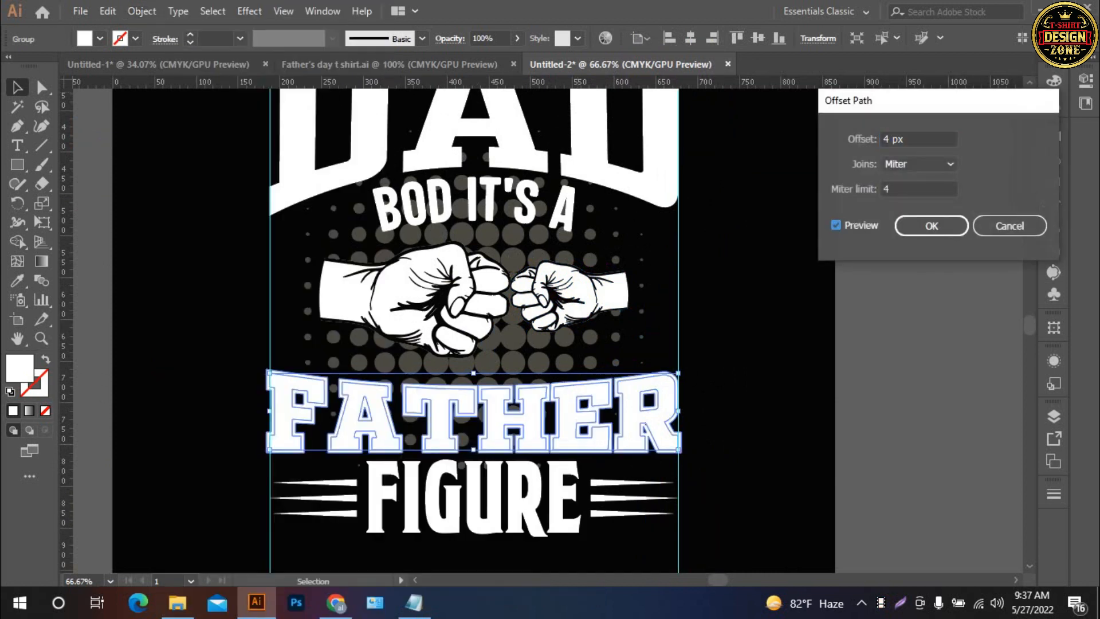
pyautogui.press('Up')
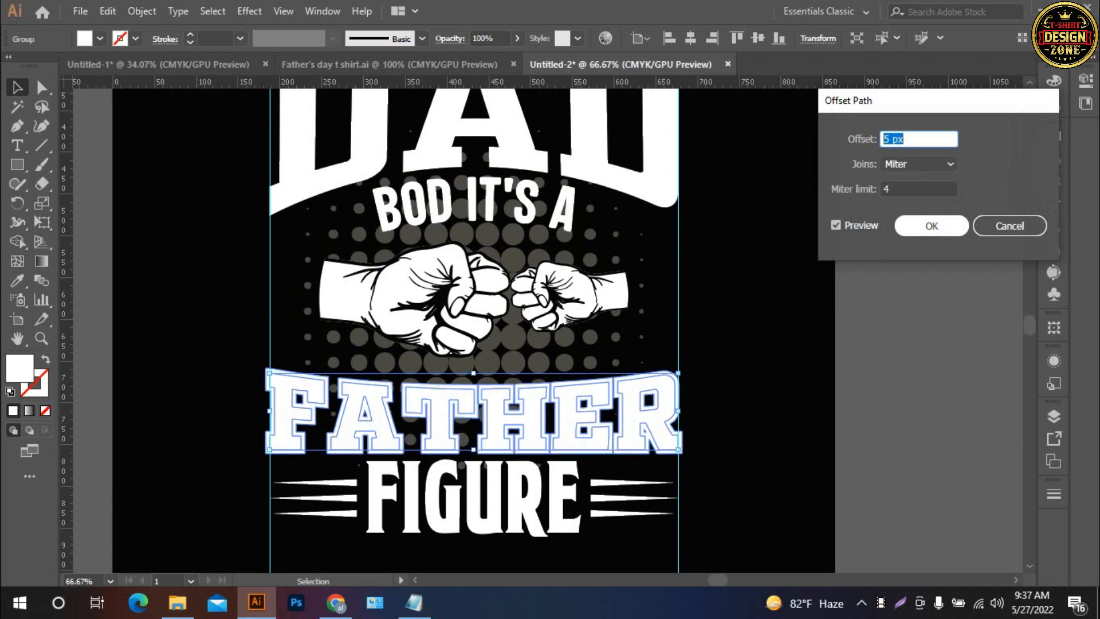
pyautogui.click(932, 226)
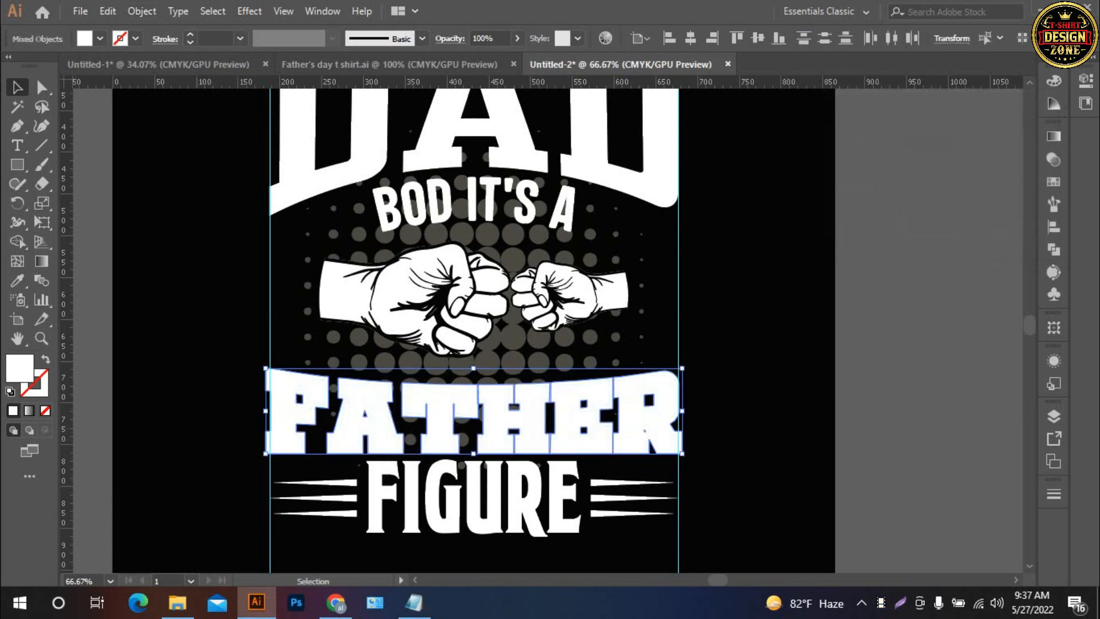
# Step: Fill the offset shape behind "FATHER" with near-black 020202
pyautogui.doubleClick(20, 368)
pyautogui.click(582, 308)
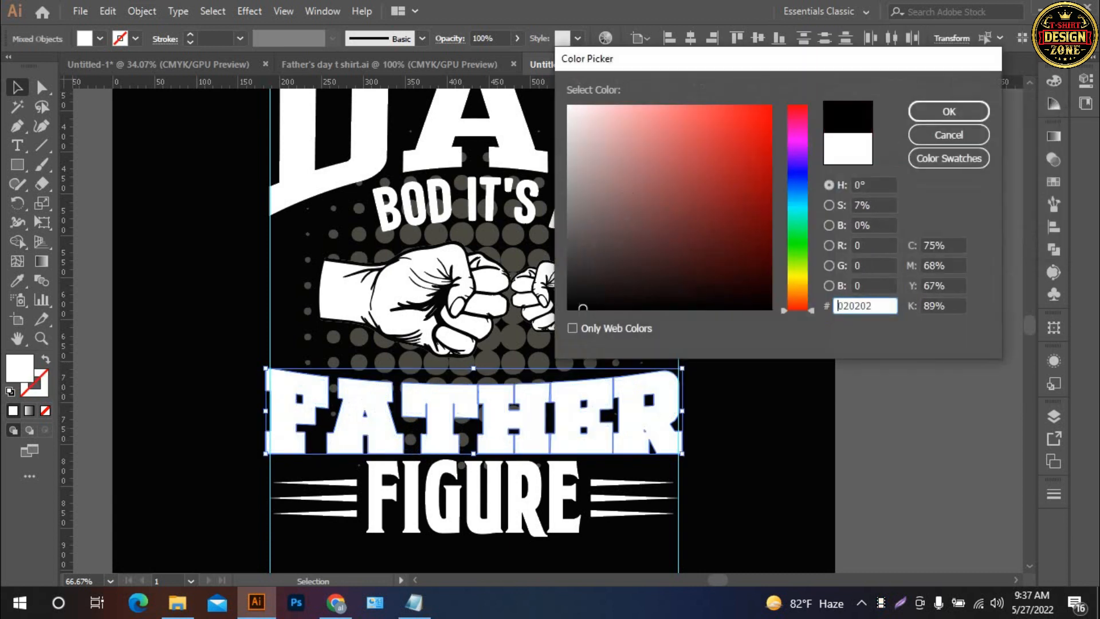
pyautogui.click(948, 112)
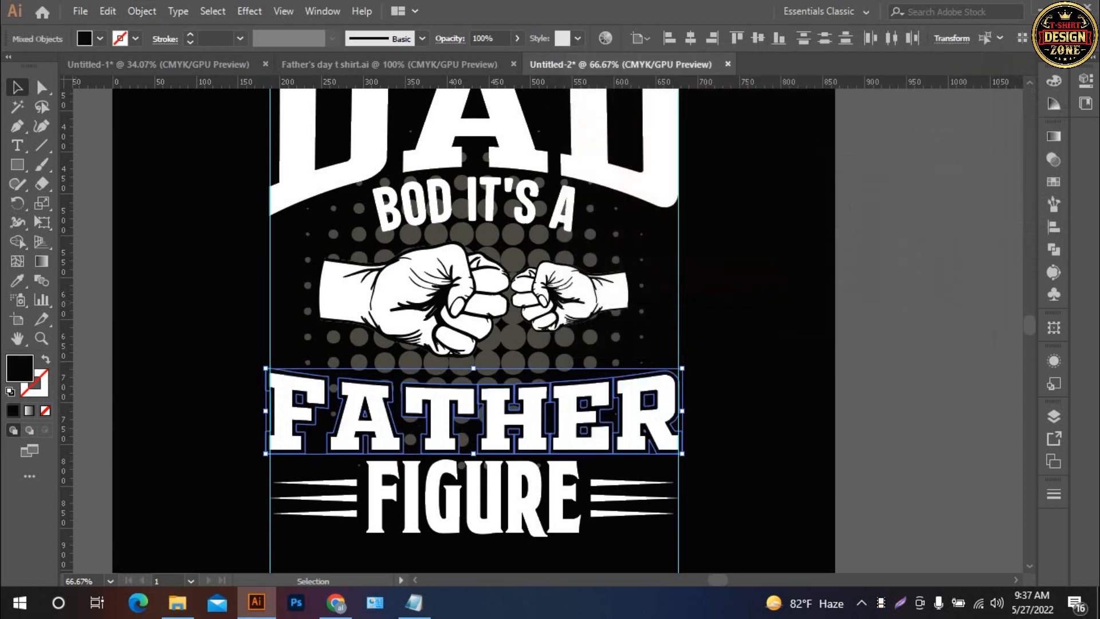
# Step: Move the black "FATHER" outline in place into a new opacity mask on the halftone, with Clip turned off
pyautogui.hotkey('ctrl', 'shift', 'a')
pyautogui.click(548, 232)
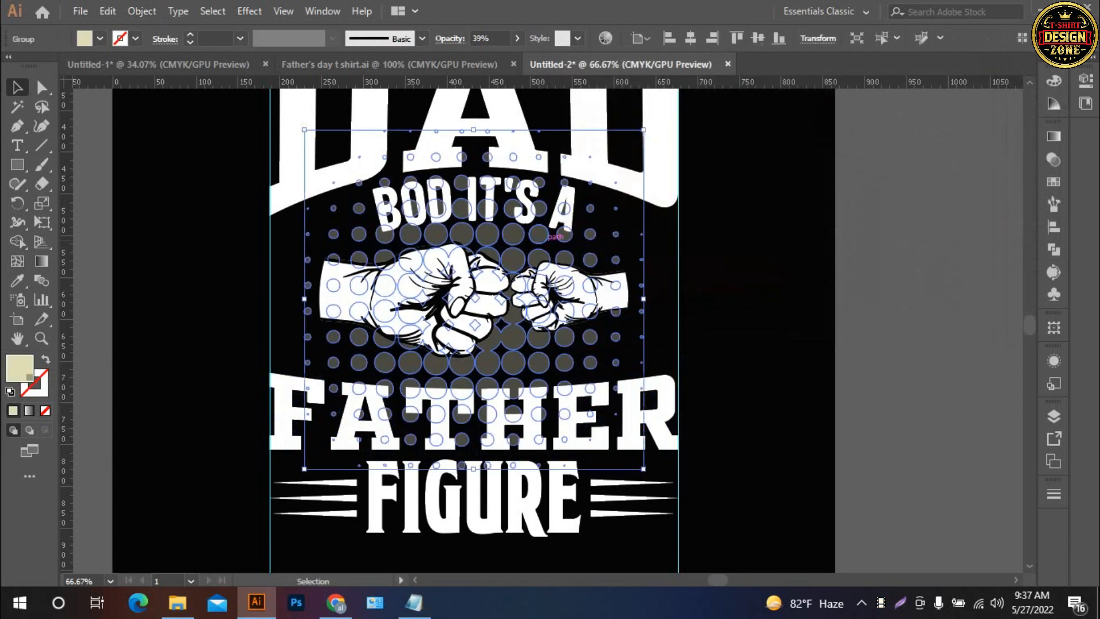
pyautogui.click(1053, 159)
pyautogui.click(998, 180)
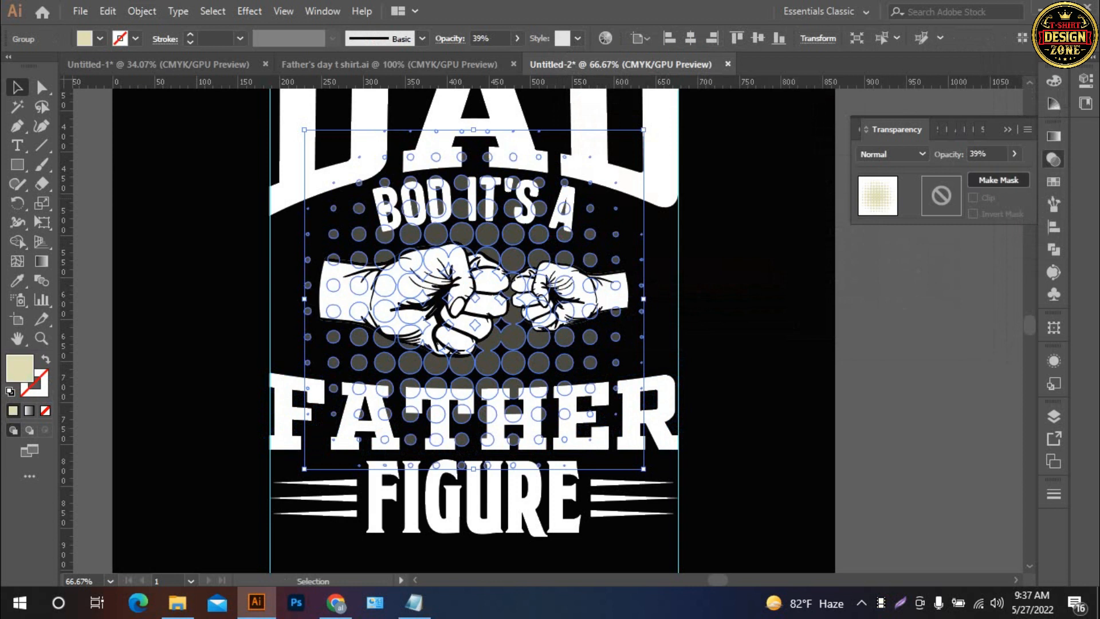
pyautogui.click(972, 198)
pyautogui.click(942, 196)
pyautogui.hotkey('ctrl', 'f')
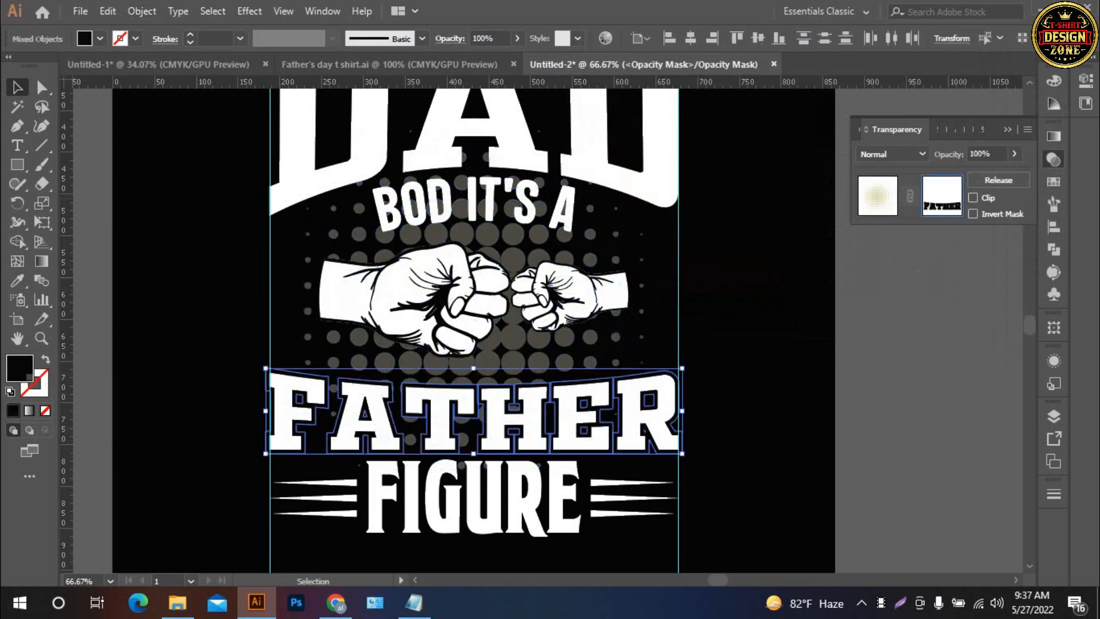
pyautogui.click(877, 196)
pyautogui.click(839, 319)
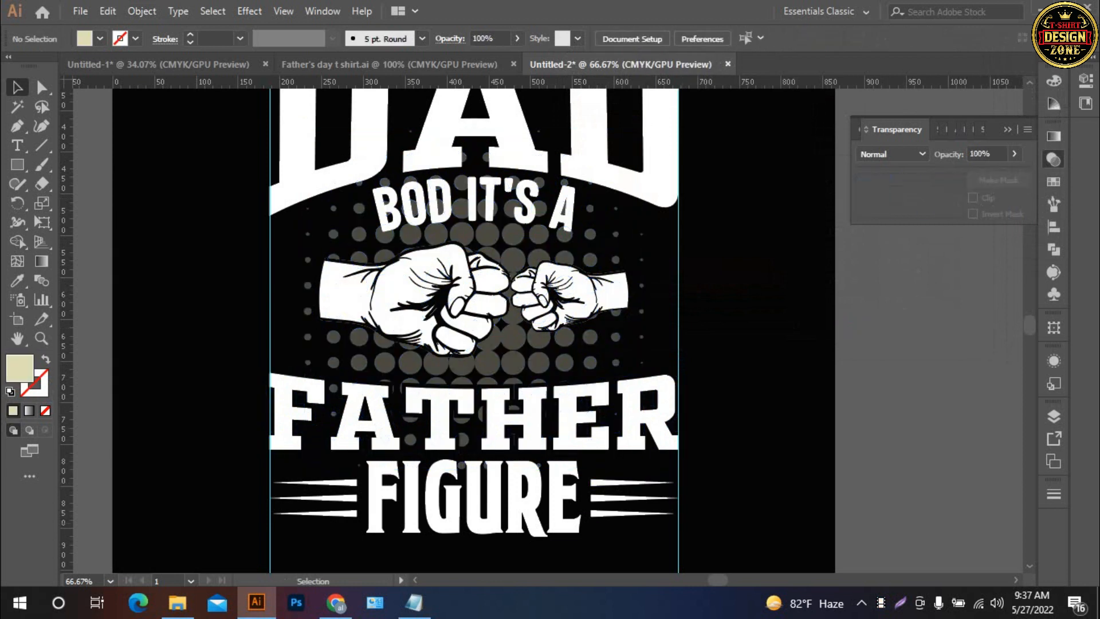
# Step: Offset the path of "FIGURE" and its tapered lines by 5 px with miter joins and a miter limit of 4
pyautogui.click(566, 475)
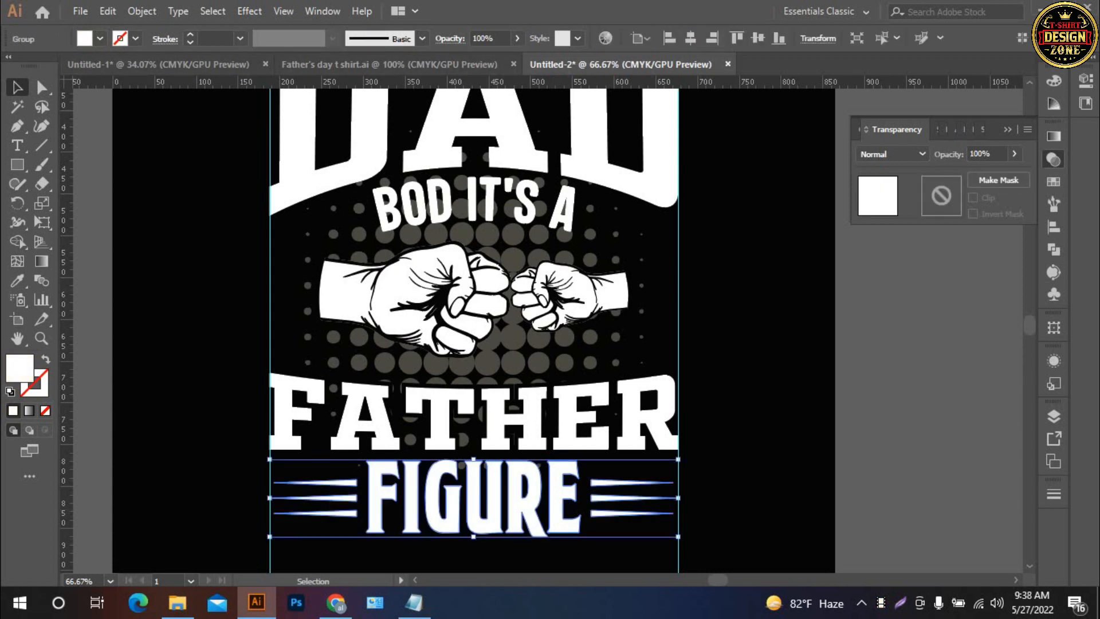
pyautogui.click(141, 11)
pyautogui.moveTo(229, 390)
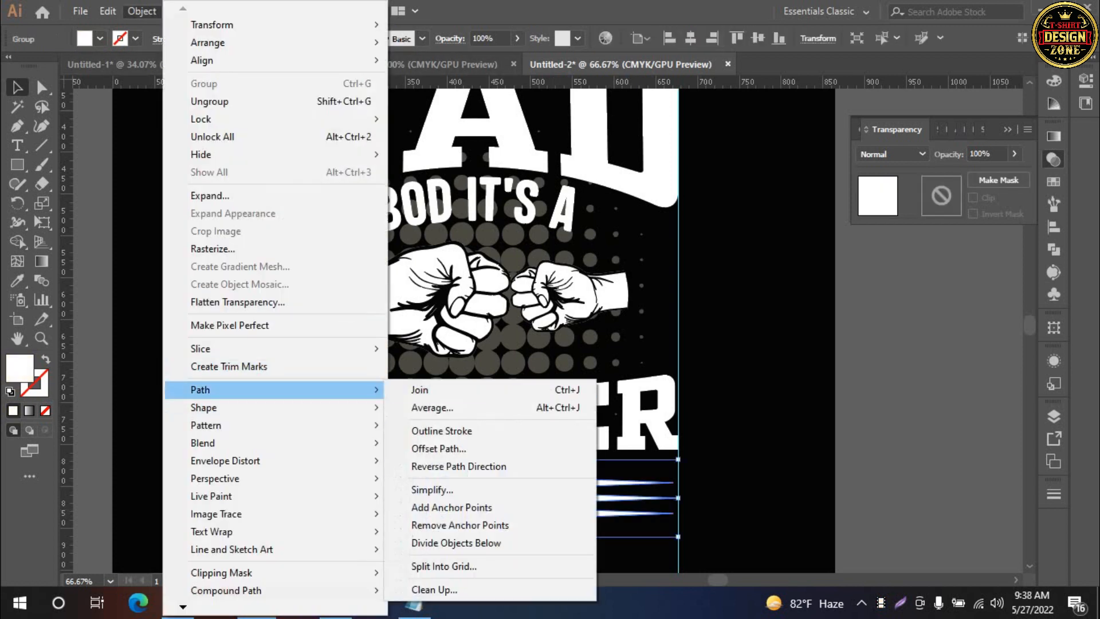
pyautogui.click(439, 448)
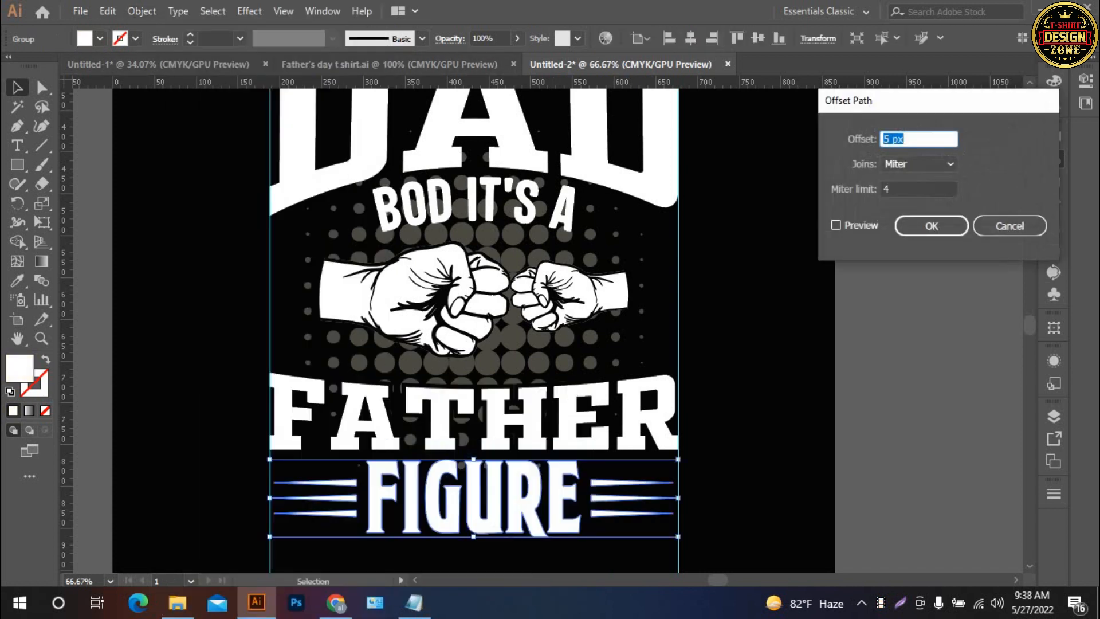
pyautogui.click(835, 225)
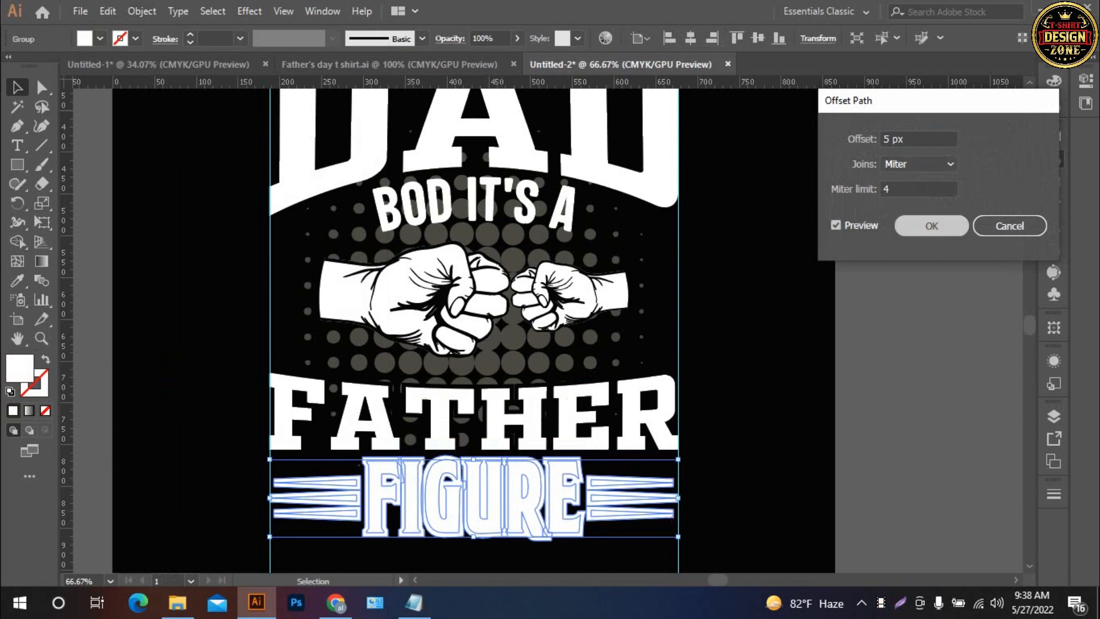
pyautogui.press('Return')
# Step: Fill the offset shapes around "FIGURE" and its tapered lines with black 000000
pyautogui.doubleClick(19, 368)
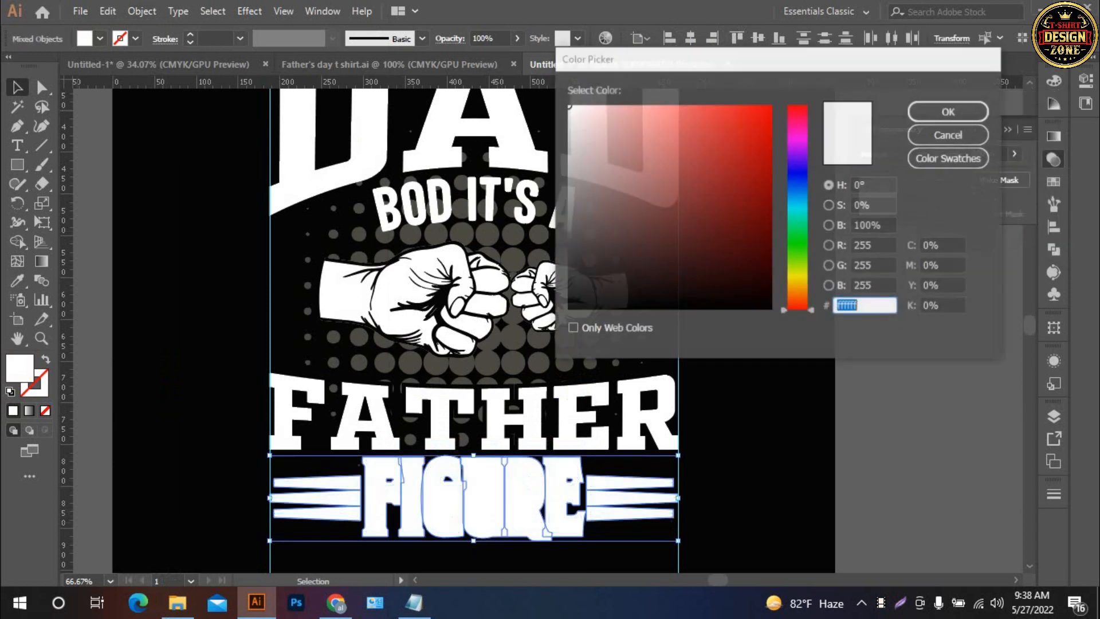
pyautogui.moveTo(731, 169); pyautogui.dragTo(568, 309)
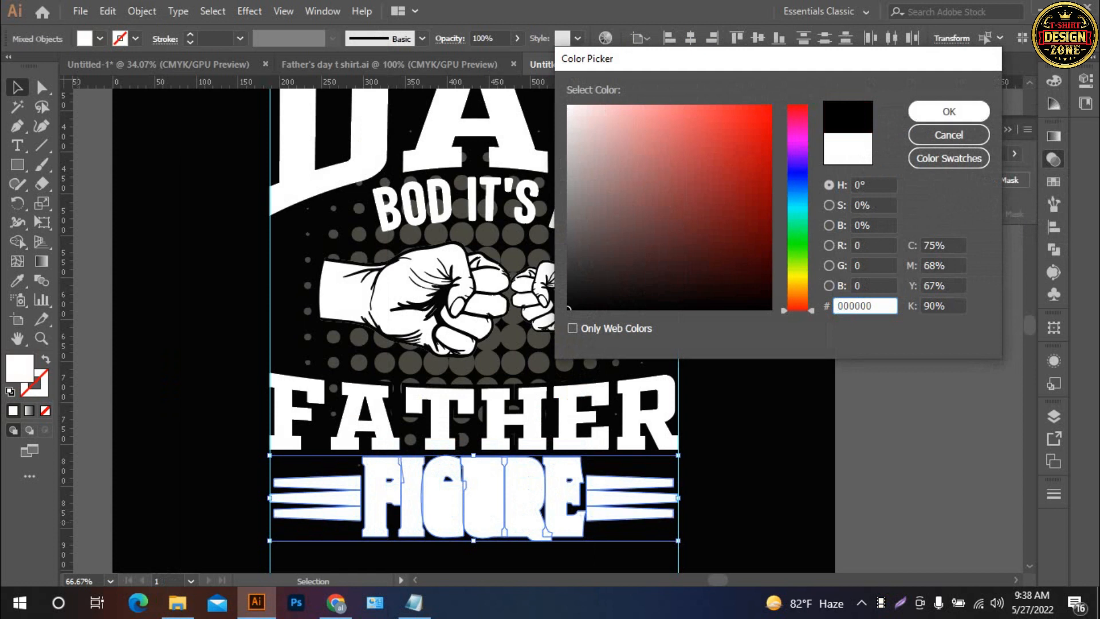
pyautogui.click(949, 111)
# Step: Move the black outline of "FIGURE" and its lines in place into the halftone's opacity mask
pyautogui.hotkey('ctrl', 'shift', 'a')
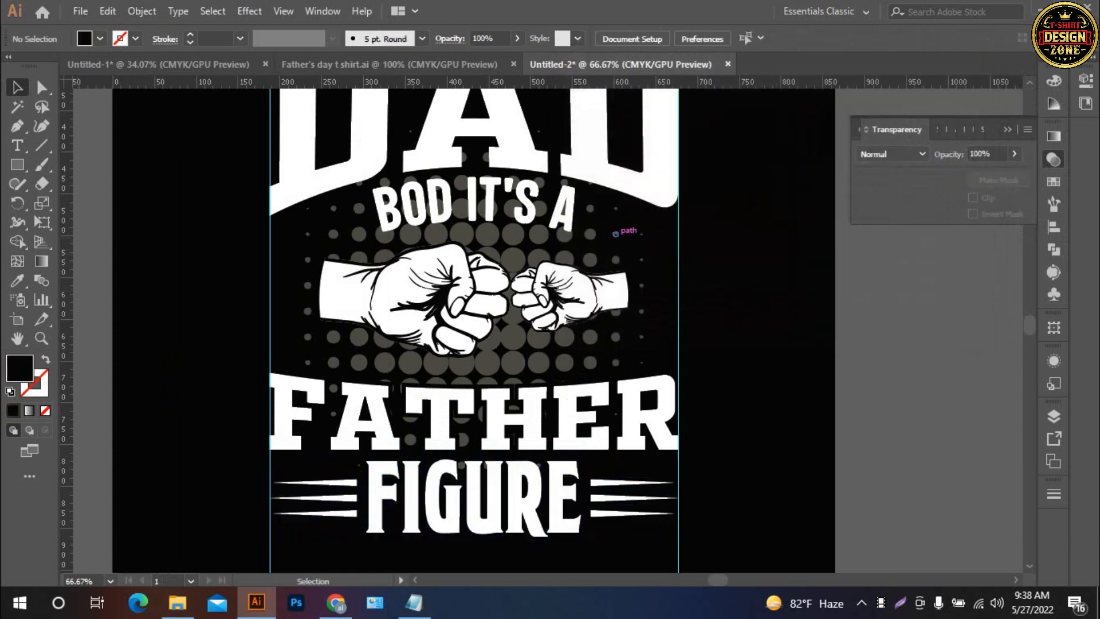
pyautogui.click(615, 233)
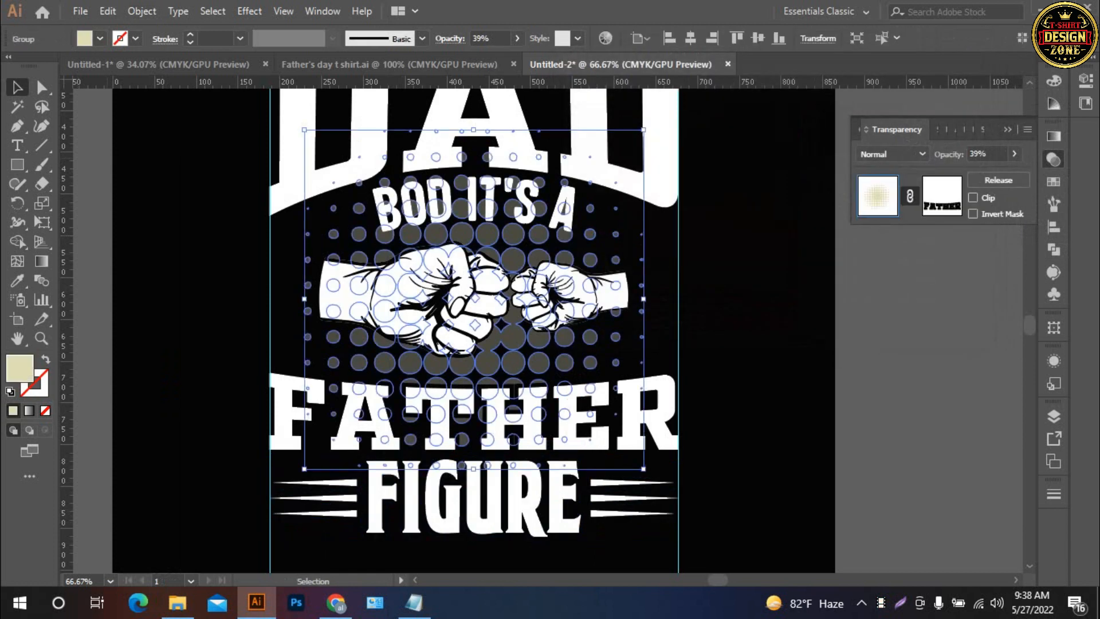
pyautogui.click(942, 196)
pyautogui.hotkey('ctrl', 'f')
pyautogui.click(878, 196)
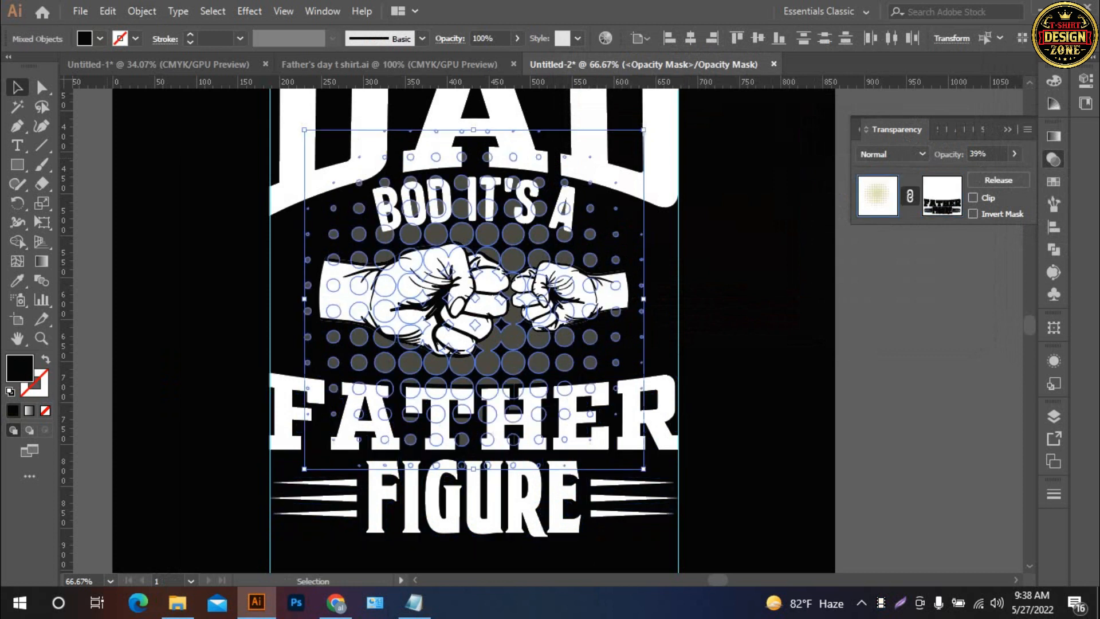
pyautogui.hotkey('ctrl', 'shift', 'a')
# Step: Offset the path of "BOD IT'S A" by 5 px with miter joins and a miter limit of 4
pyautogui.moveTo(514, 343); pyautogui.dragTo(525, 367)
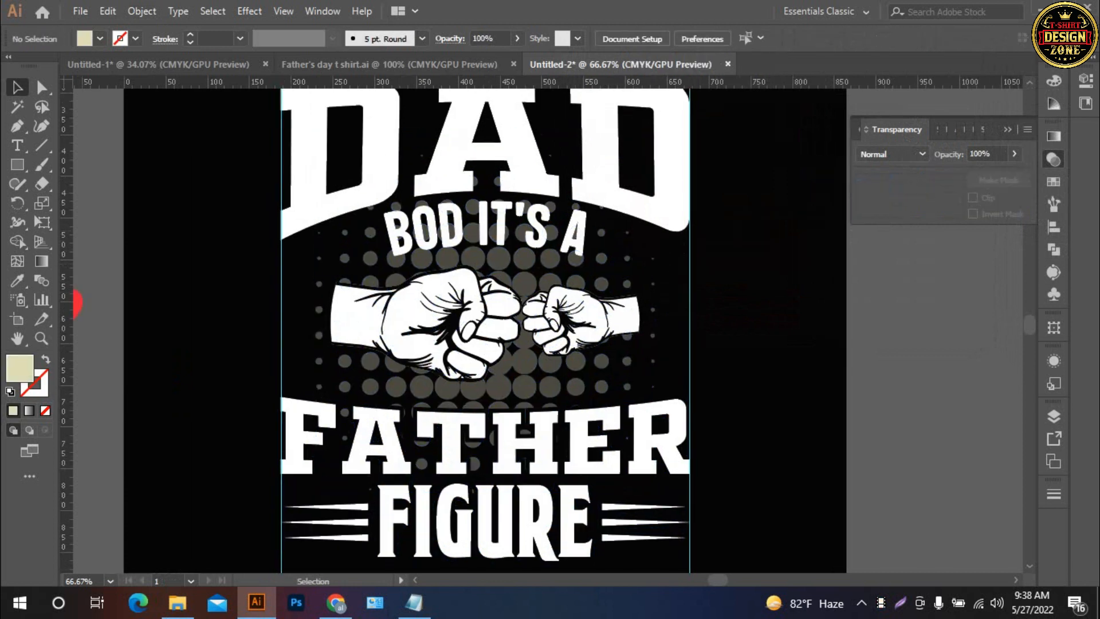
pyautogui.click(584, 226)
pyautogui.click(141, 11)
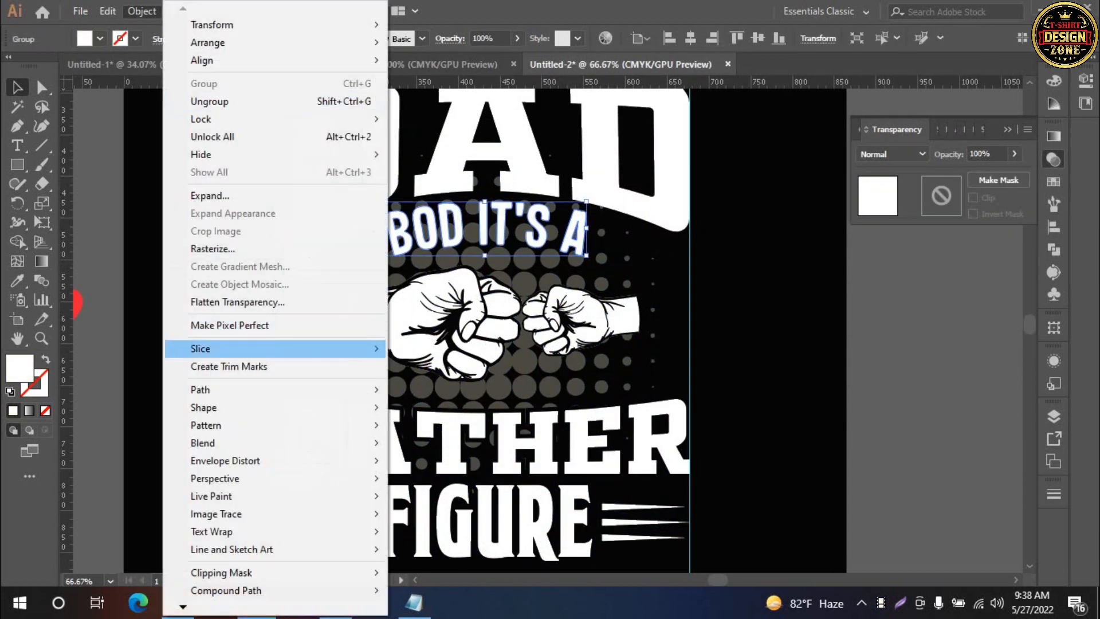
pyautogui.moveTo(224, 389)
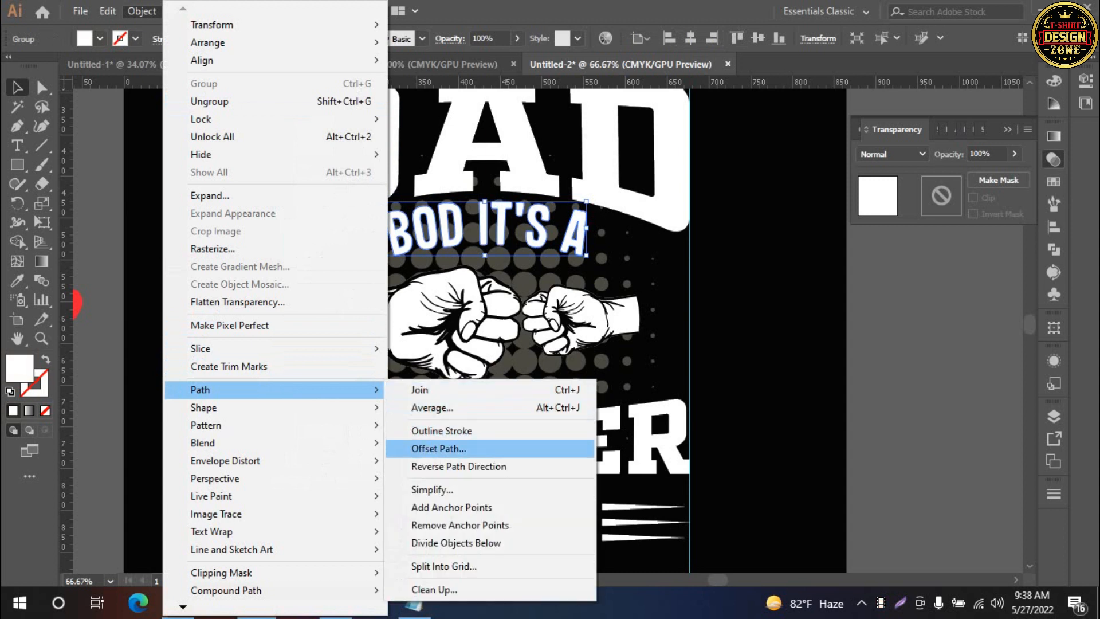
pyautogui.click(438, 448)
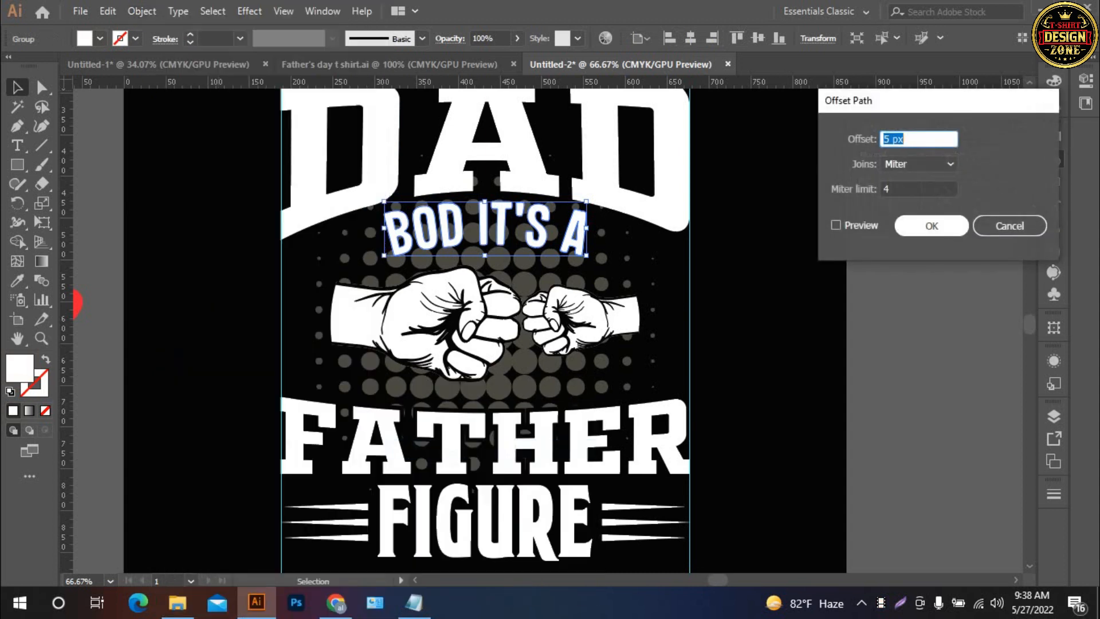
pyautogui.click(836, 225)
pyautogui.click(931, 225)
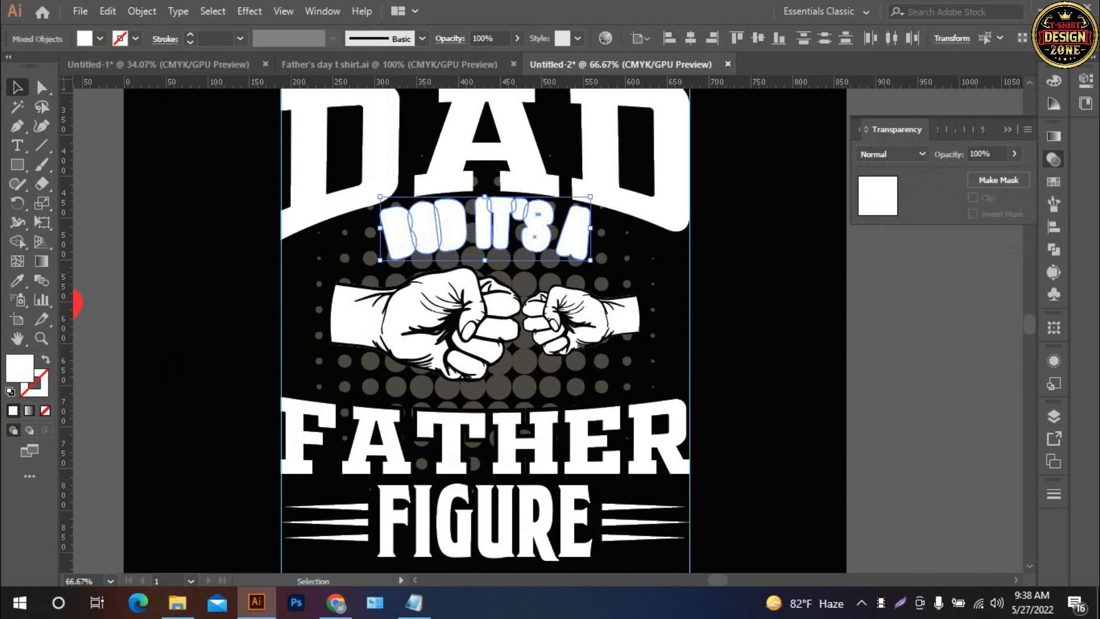
# Step: Fill the offset shape behind "BOD IT'S A" with black
pyautogui.doubleClick(20, 369)
pyautogui.moveTo(611, 182); pyautogui.dragTo(567, 309)
pyautogui.click(949, 111)
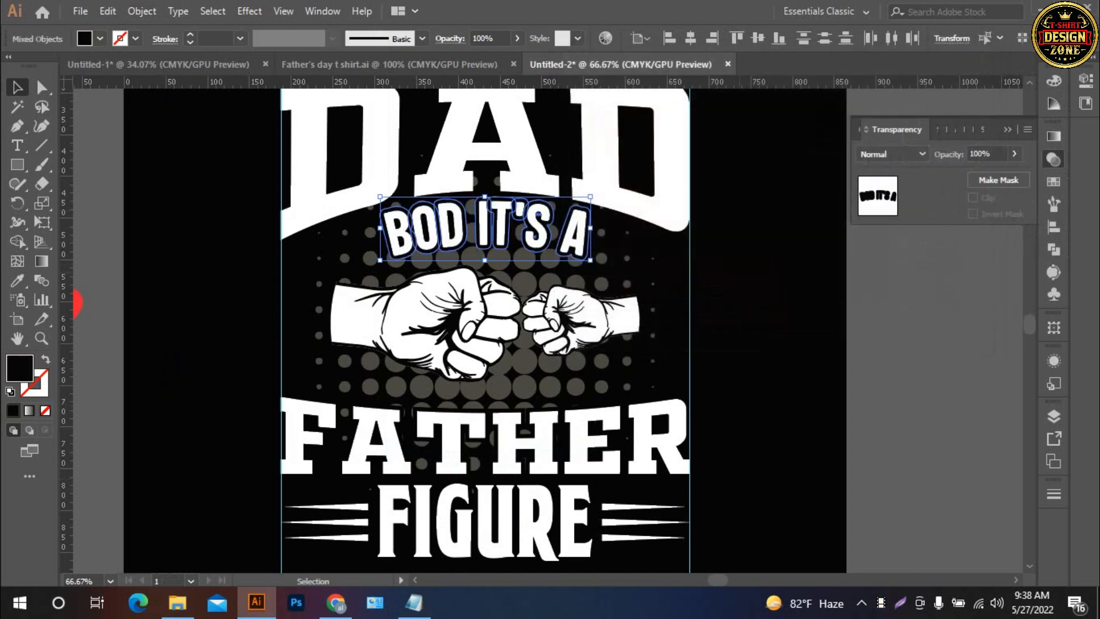
# Step: Move the black "BOD IT'S A" outline in place into the halftone's opacity mask, then return to the artwork
pyautogui.hotkey('ctrl', 'shift', 'a')
pyautogui.click(599, 252)
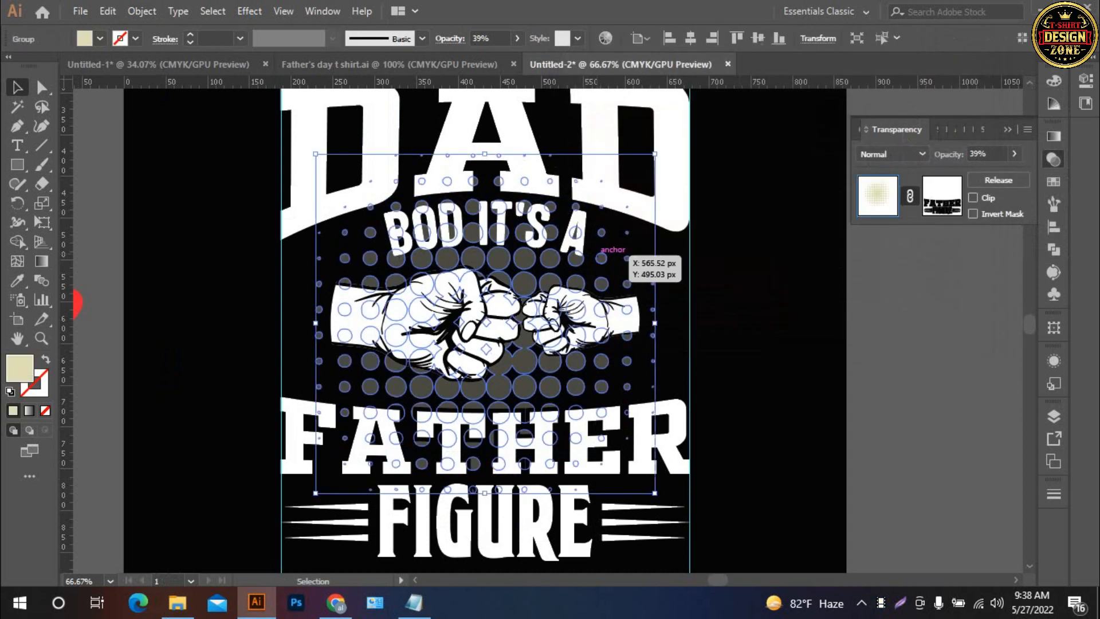
pyautogui.click(942, 196)
pyautogui.hotkey('ctrl', 'f')
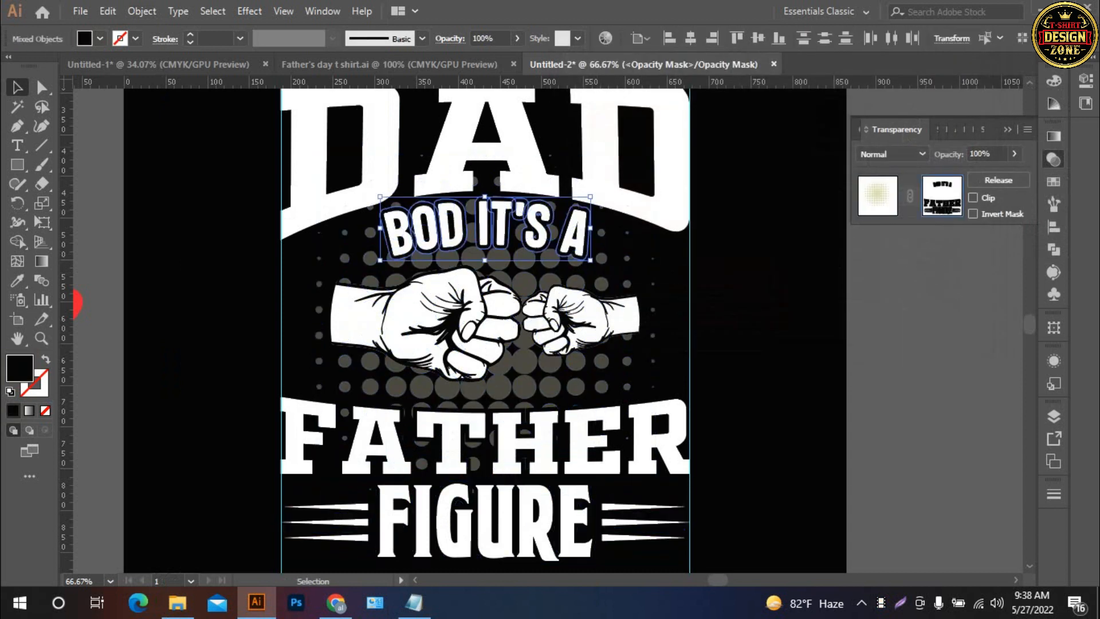
pyautogui.click(878, 196)
# Step: Offset the path of the large word "DAD" by 5 px with miter joins and a miter limit of 4
pyautogui.moveTo(750, 218); pyautogui.dragTo(727, 303)
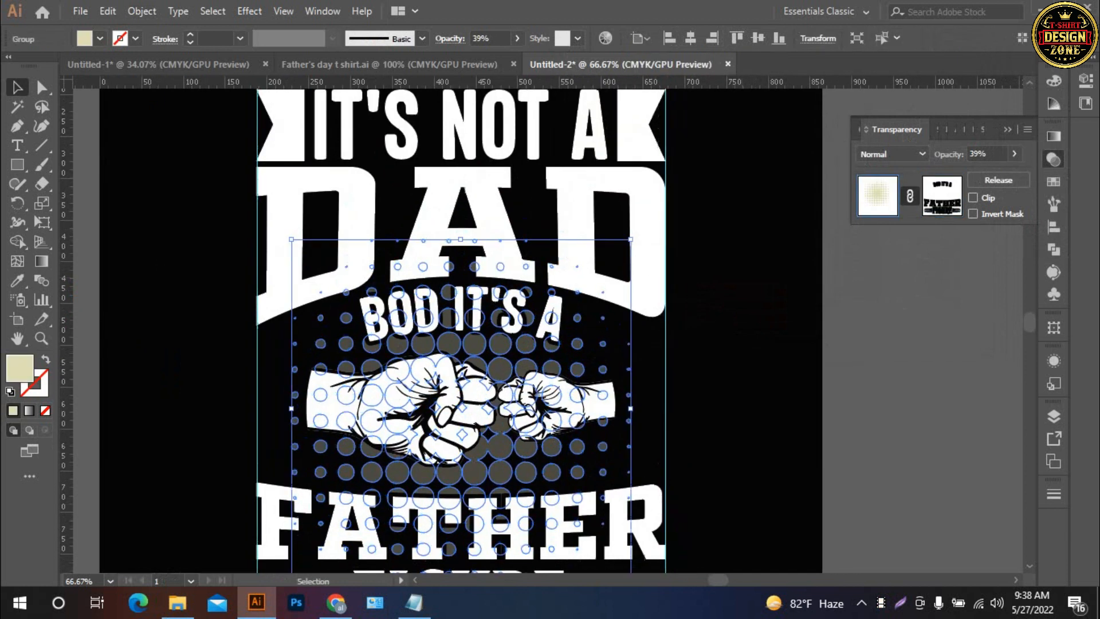
pyautogui.click(739, 298)
pyautogui.click(645, 230)
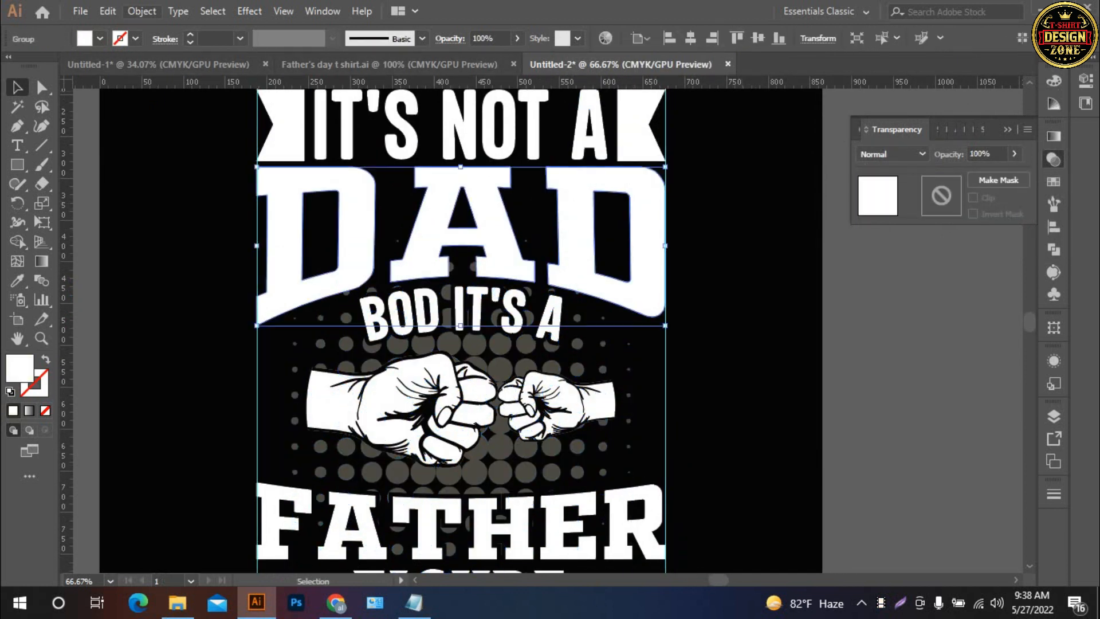
pyautogui.click(141, 11)
pyautogui.moveTo(229, 390)
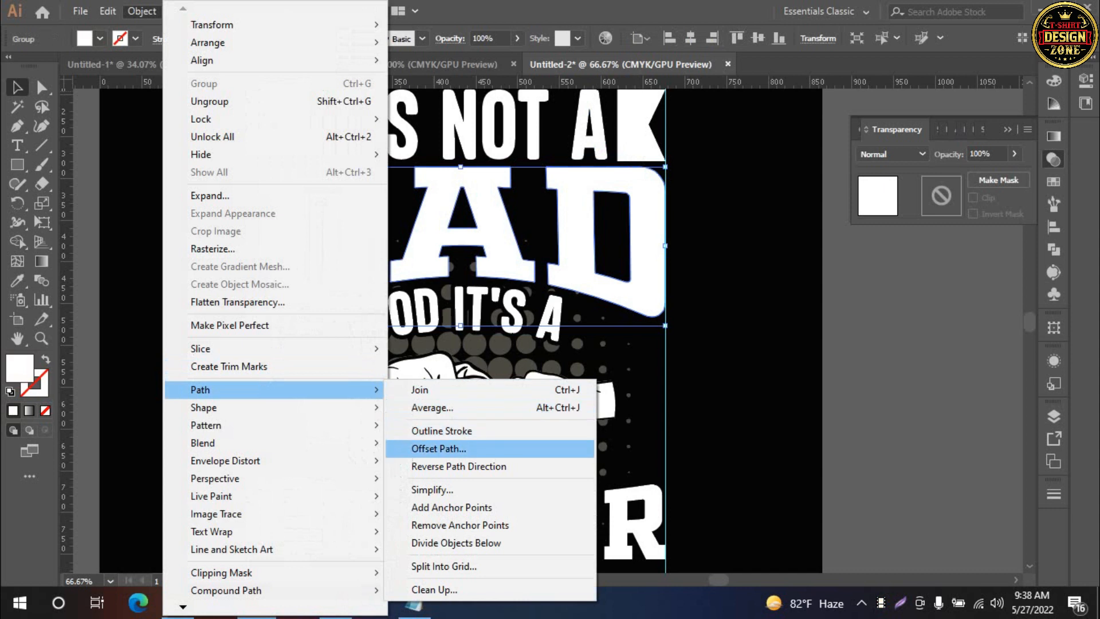
pyautogui.click(438, 448)
pyautogui.click(837, 223)
pyautogui.click(931, 224)
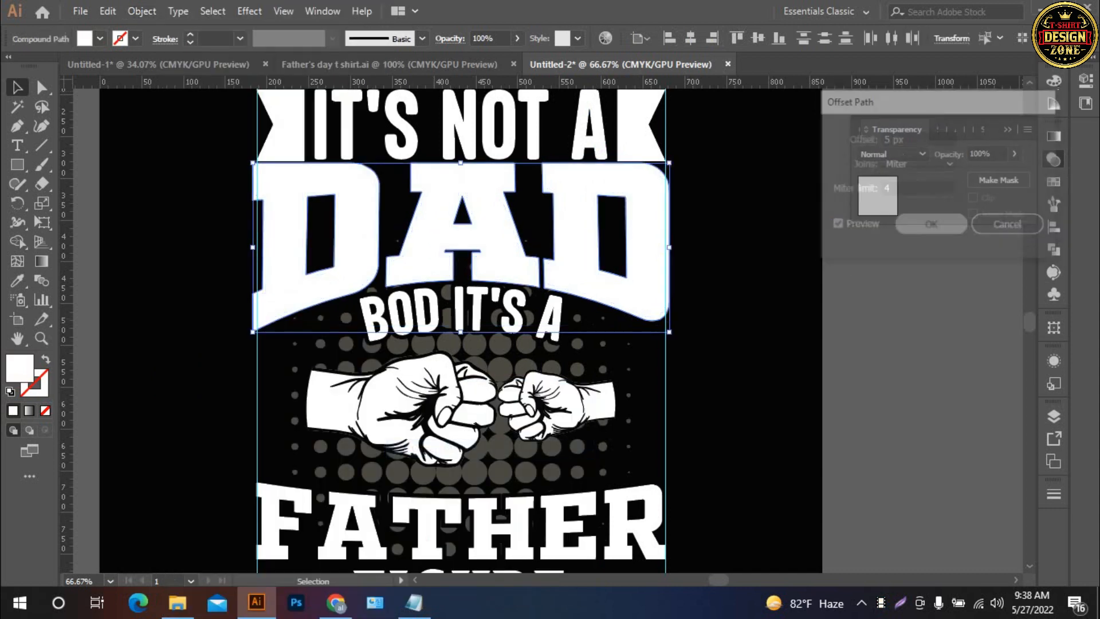
# Step: Fill the offset shape behind "DAD" with black
pyautogui.doubleClick(20, 368)
pyautogui.moveTo(577, 234); pyautogui.dragTo(567, 310)
pyautogui.click(949, 111)
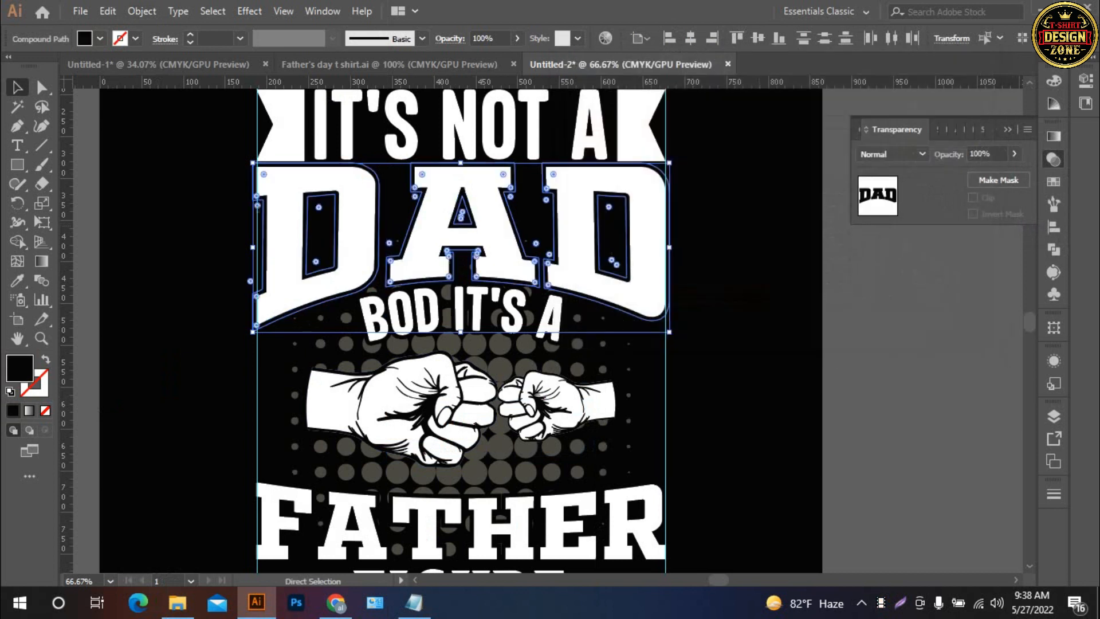
# Step: Move the black "DAD" outline in place into the halftone's opacity mask and return to the artwork
pyautogui.hotkey('ctrl', 'shift', 'a')
pyautogui.click(576, 343)
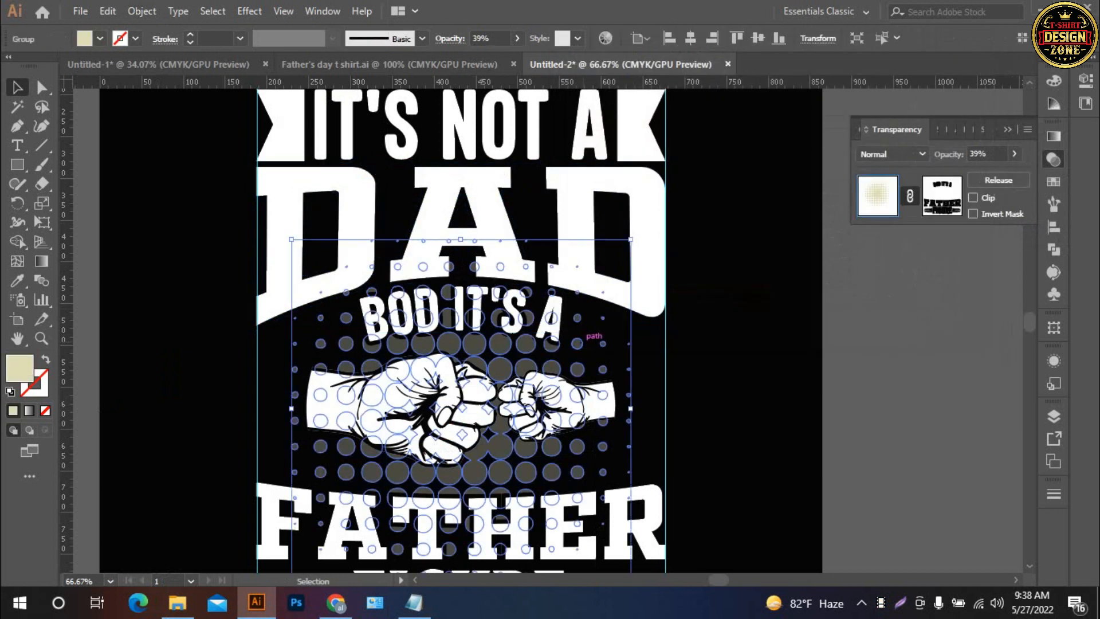
pyautogui.click(943, 196)
pyautogui.hotkey('ctrl', 'f')
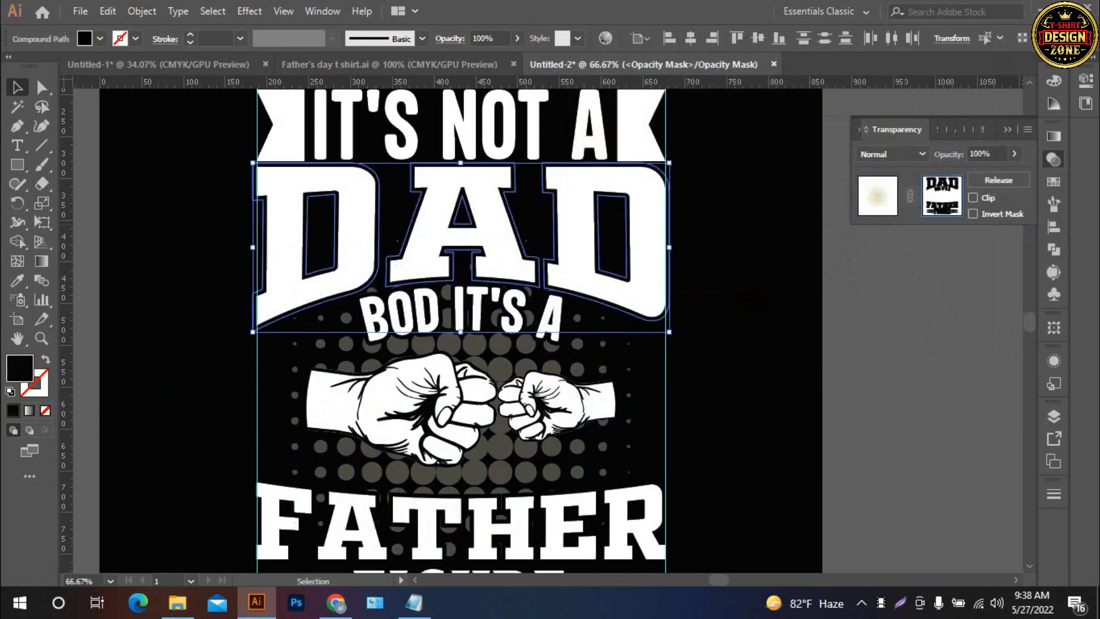
pyautogui.click(877, 196)
pyautogui.hotkey('ctrl', 'shift', 'a')
# Step: Recolor the words "DAD" and "FATHER" with the light blue sampled from the blue square
pyautogui.hotkey('ctrl', '0')
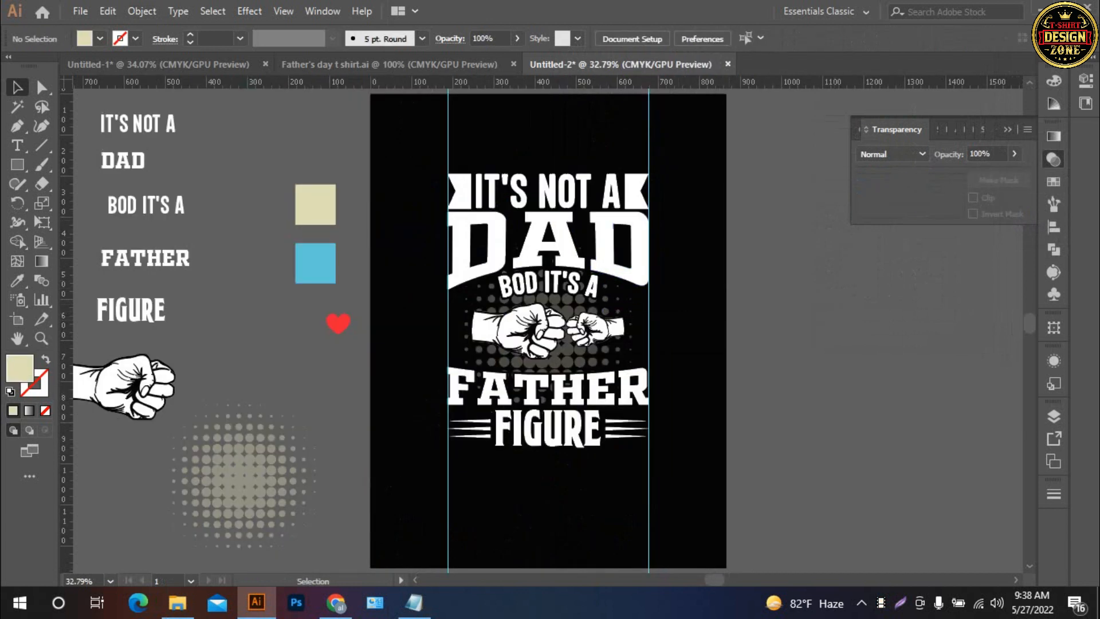
pyautogui.keyDown('ctrl'); pyautogui.click(586, 336); pyautogui.keyUp('ctrl')
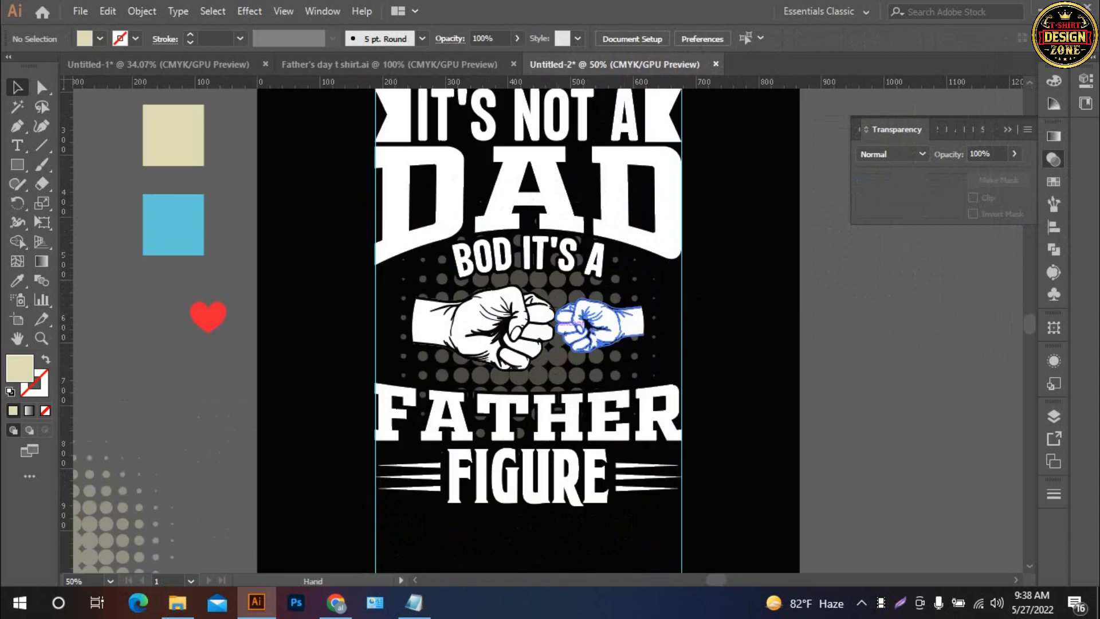
pyautogui.moveTo(586, 336); pyautogui.dragTo(589, 365)
pyautogui.click(1008, 129)
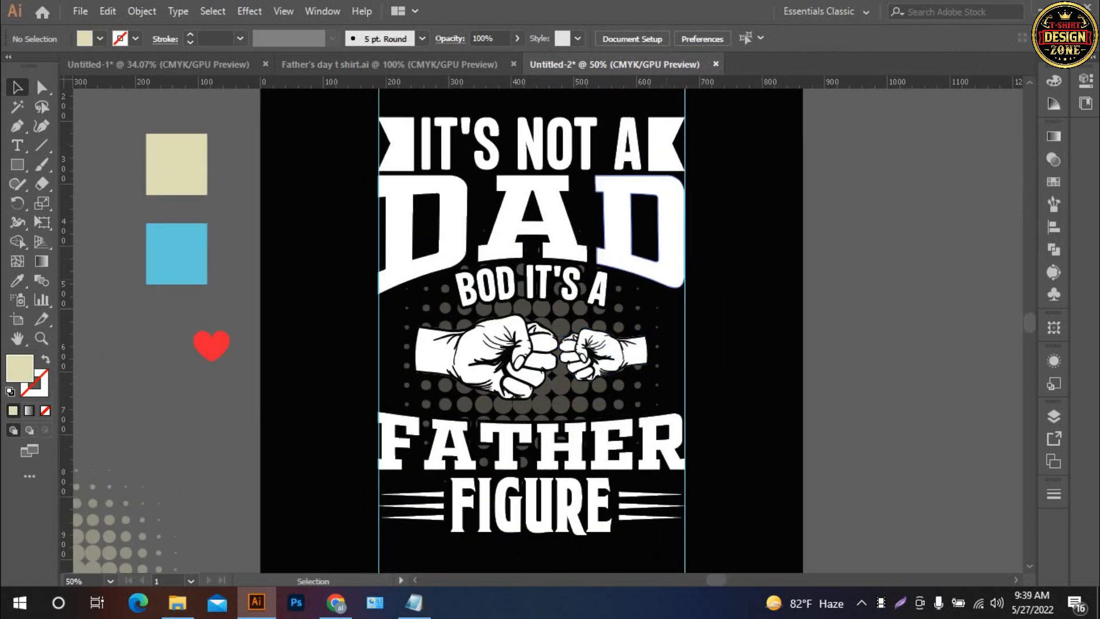
pyautogui.click(668, 244)
pyautogui.keyDown('shift'); pyautogui.click(658, 442); pyautogui.keyUp('shift')
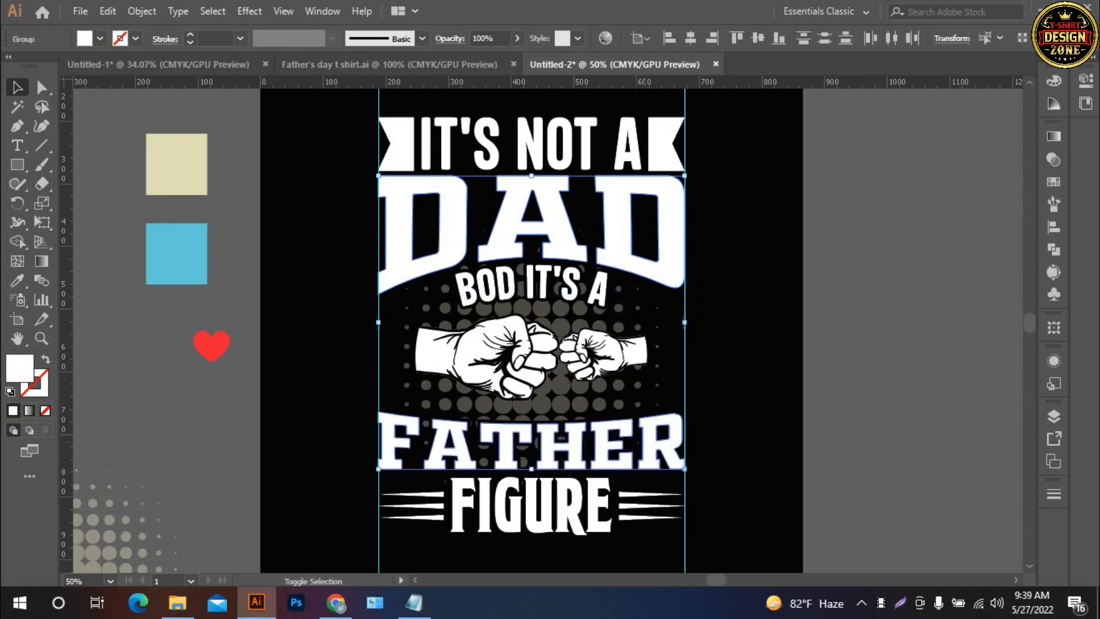
pyautogui.press('i')
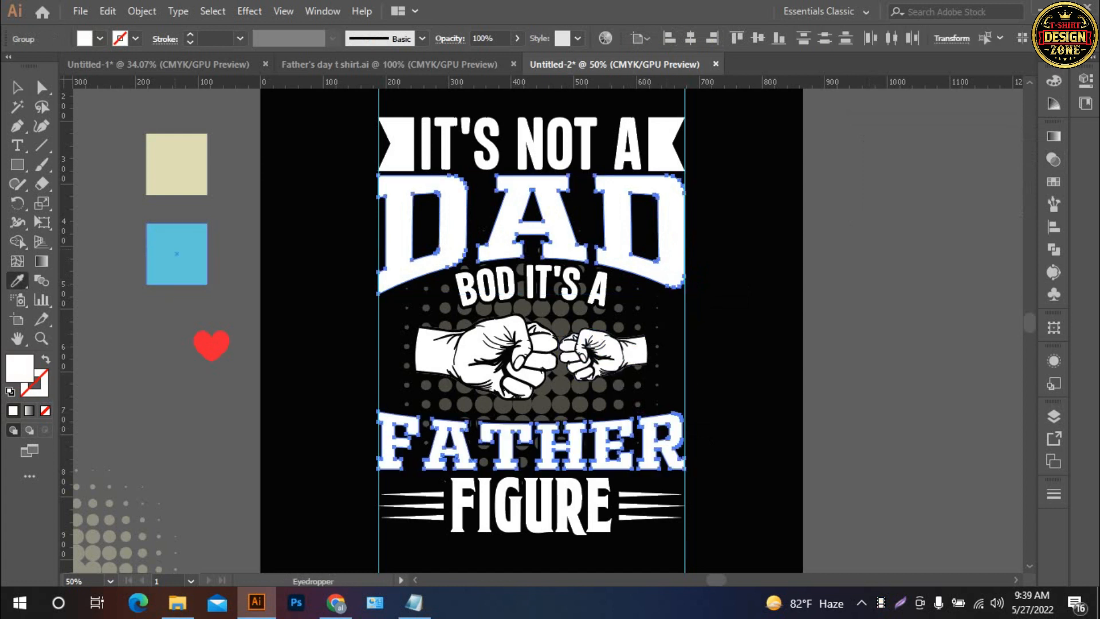
pyautogui.click(175, 253)
pyautogui.click(18, 87)
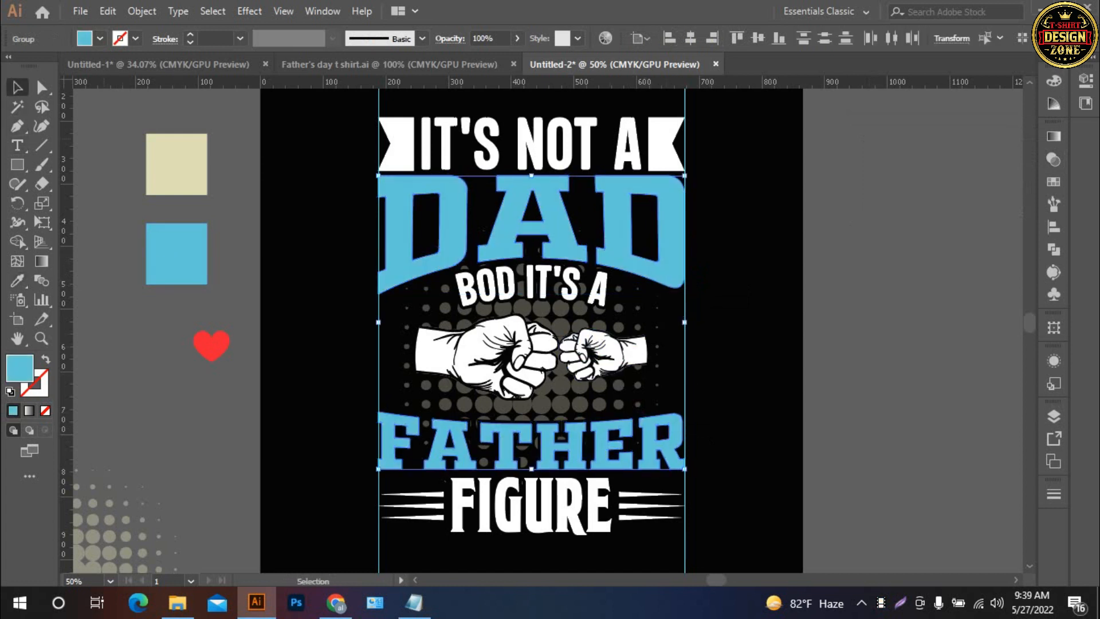
# Step: Recolor the "IT'S NOT A" banner and the "FIGURE" lettering with its lines using the cream sampled from the cream square
pyautogui.click(659, 143)
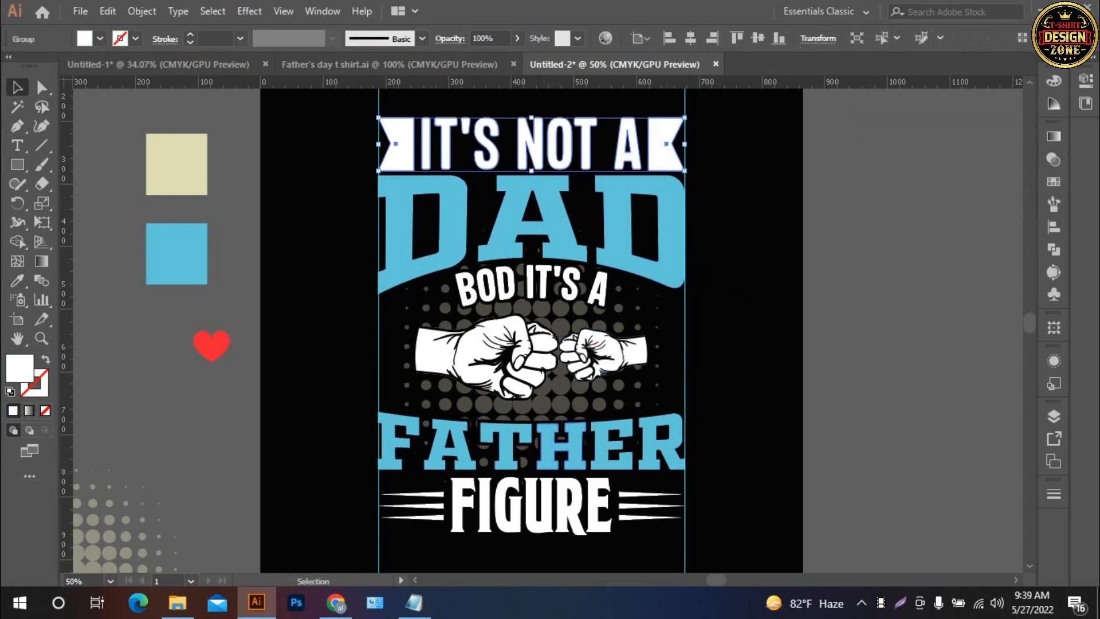
pyautogui.keyDown('shift'); pyautogui.click(538, 504); pyautogui.keyUp('shift')
pyautogui.press('i')
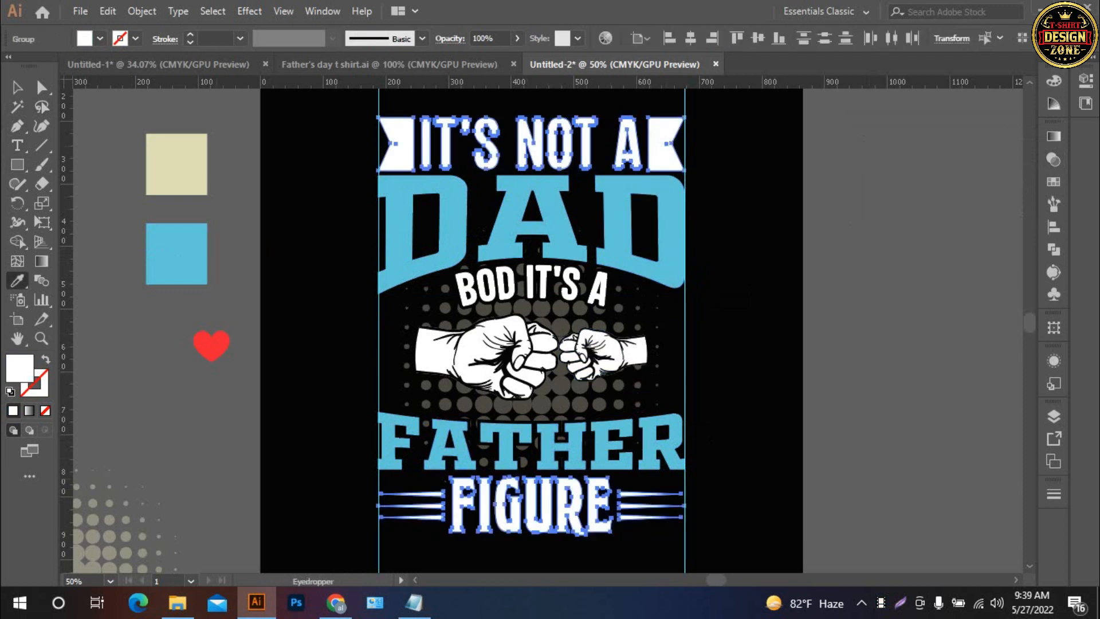
pyautogui.click(176, 165)
pyautogui.click(17, 87)
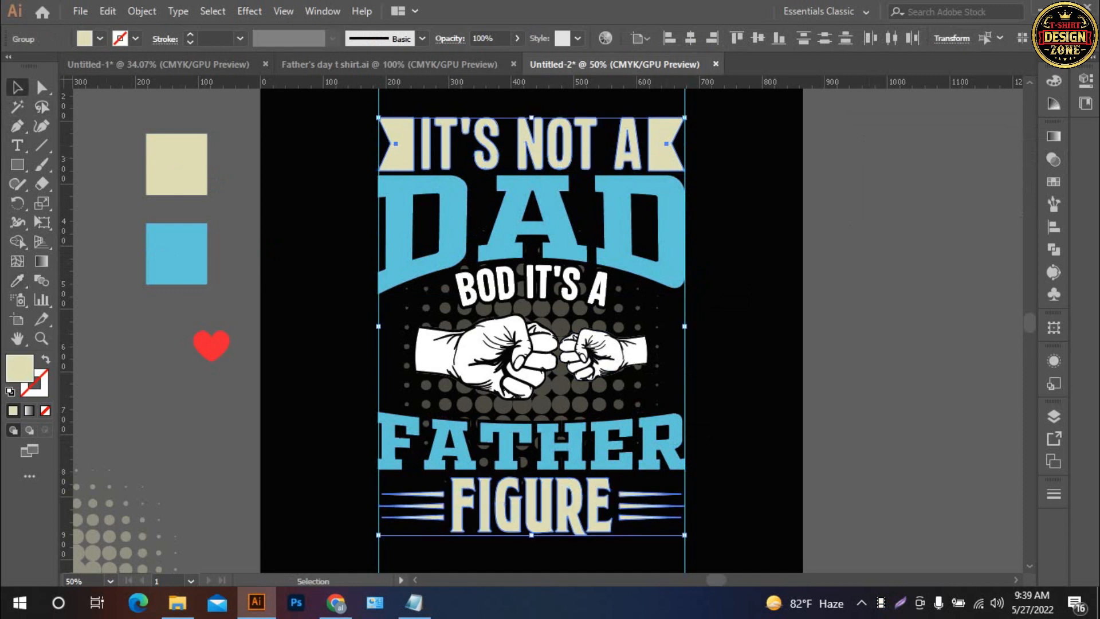
pyautogui.hotkey('ctrl', 'shift', 'a')
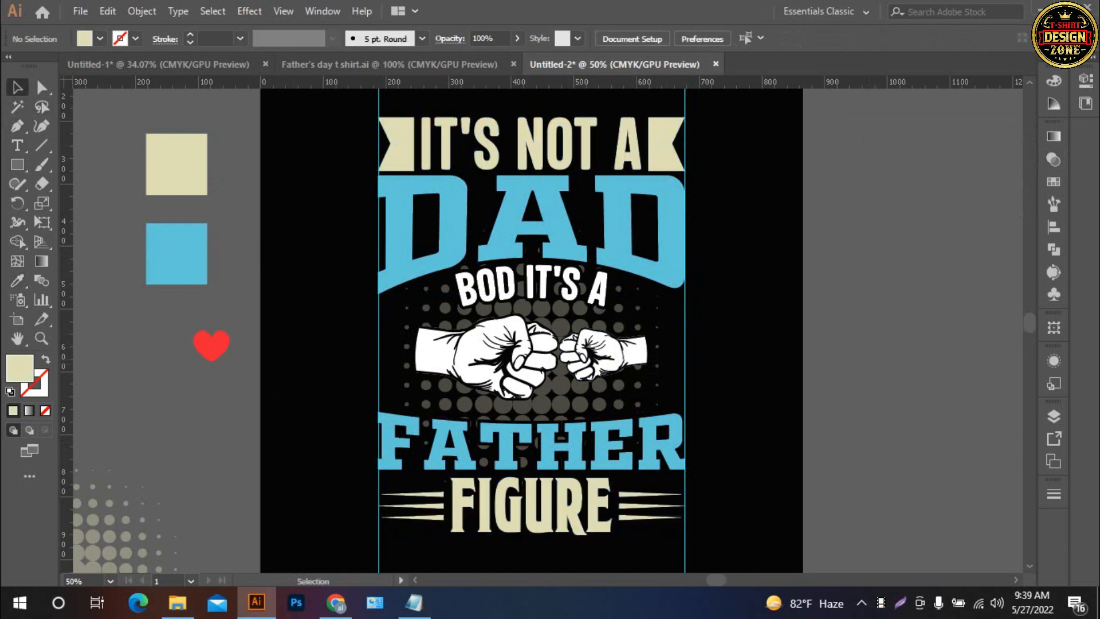
# Step: Place a copy of the red heart beside the wrist of the large fist, leaving the original heart off the artboard
pyautogui.press('space')
pyautogui.keyDown('ctrl'); pyautogui.click(580, 382); pyautogui.keyUp('ctrl')
pyautogui.press('space')
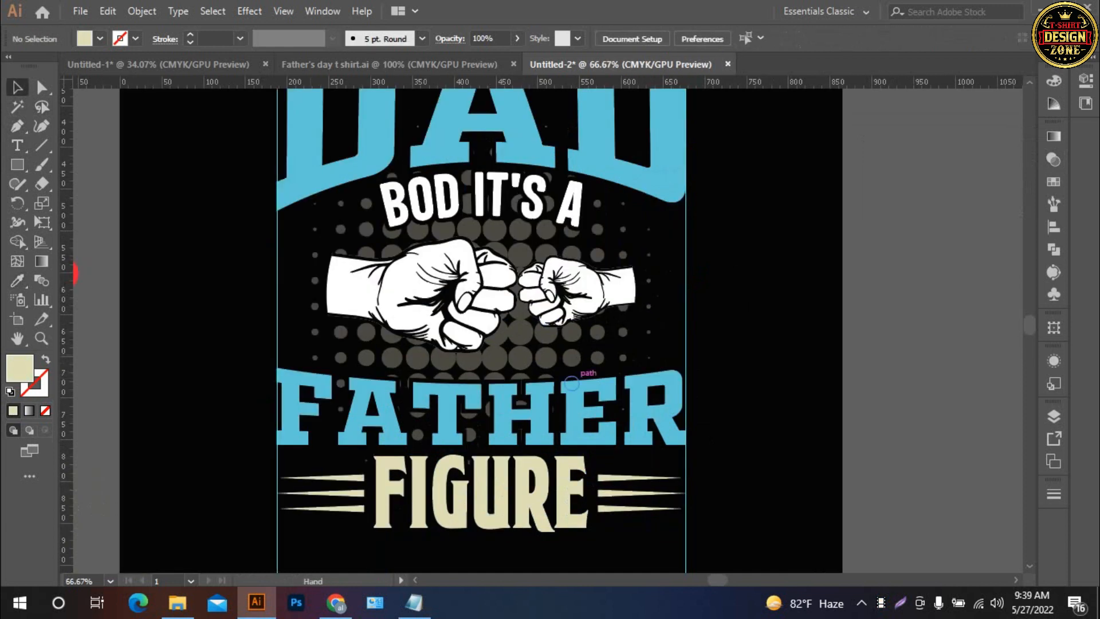
pyautogui.moveTo(521, 359); pyautogui.dragTo(578, 373)
pyautogui.press('space')
pyautogui.moveTo(550, 321); pyautogui.dragTo(567, 326)
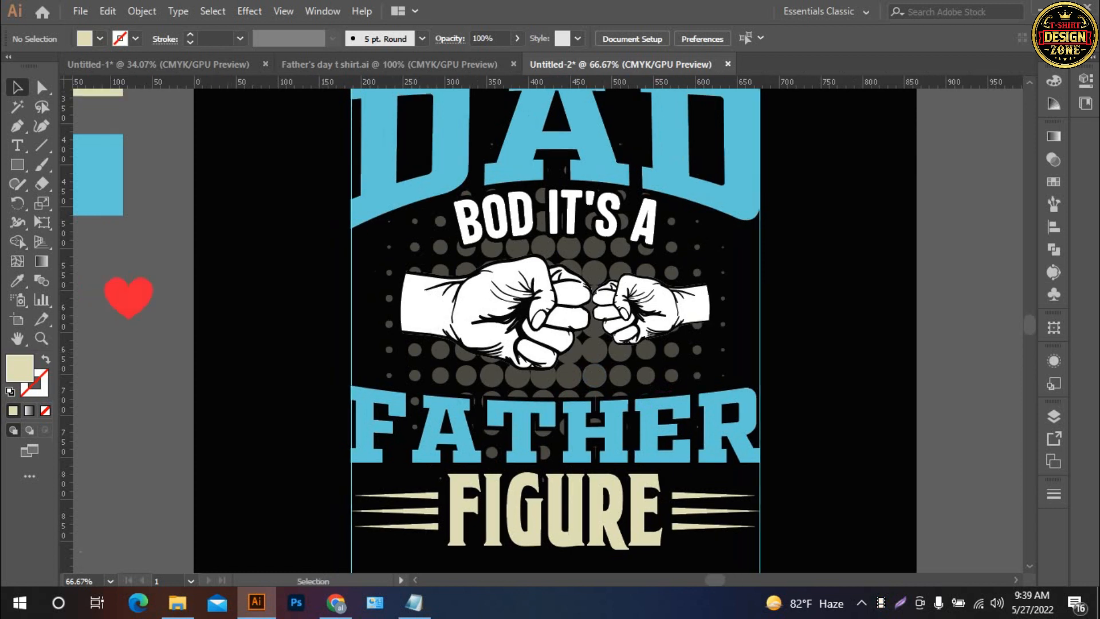
pyautogui.moveTo(129, 298); pyautogui.dragTo(376, 298)
# Step: Fine-position the copied heart so its outer edge sits against the vertical guide next to the large fist
pyautogui.scroll(2, 367, 378)
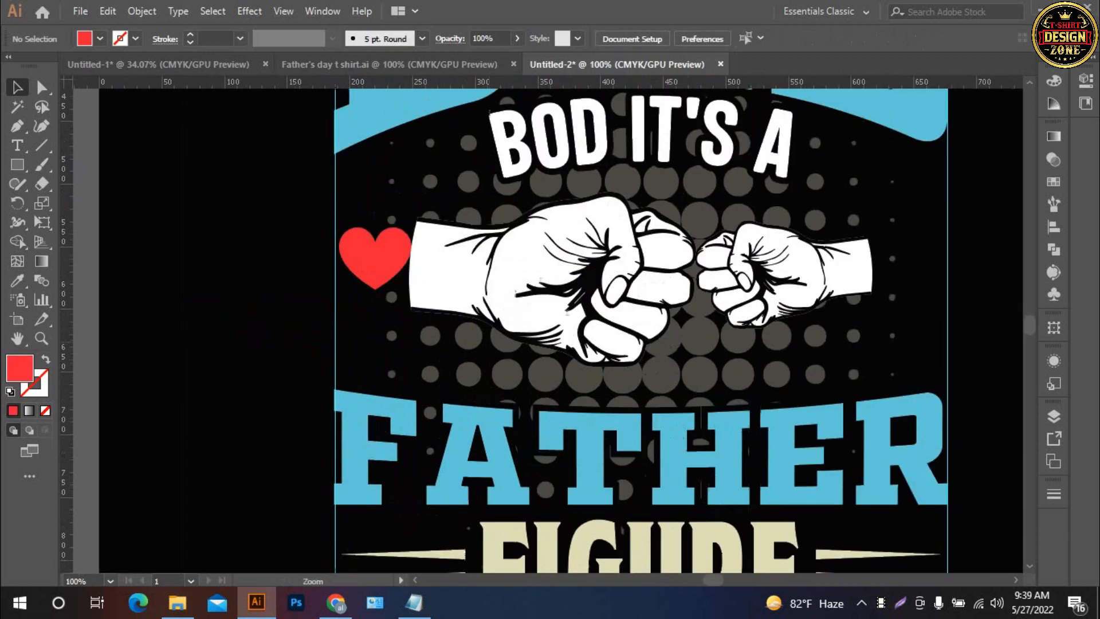
pyautogui.moveTo(425, 244)
pyautogui.mouseDown()
pyautogui.moveTo(379, 223)
pyautogui.moveTo(416, 245)
pyautogui.mouseUp()
pyautogui.moveTo(413, 240); pyautogui.dragTo(408, 237)
pyautogui.press('Left')
pyautogui.press('Left')
pyautogui.press('Left')
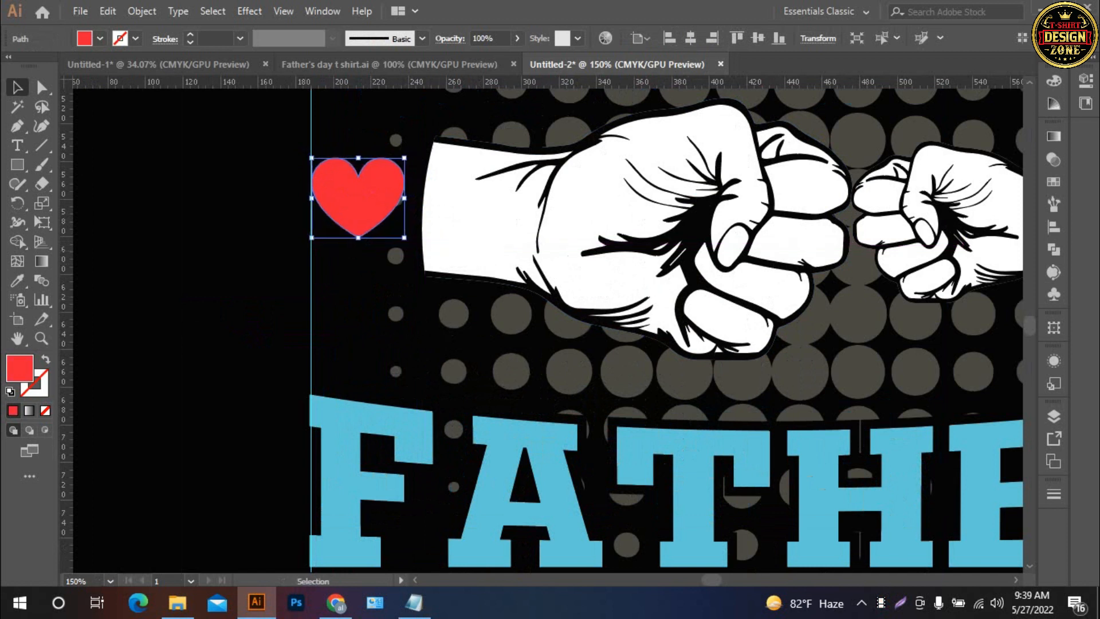
pyautogui.click(367, 281)
pyautogui.click(357, 200)
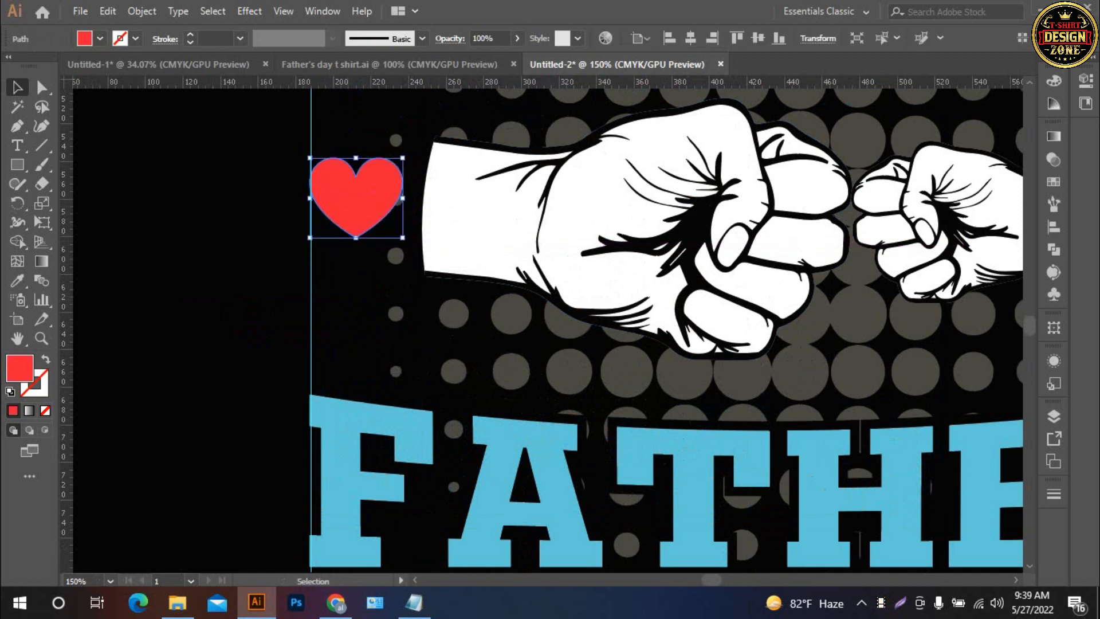
pyautogui.hotkey('ctrl', 'shift', 'a')
pyautogui.hotkey('ctrl', '0')
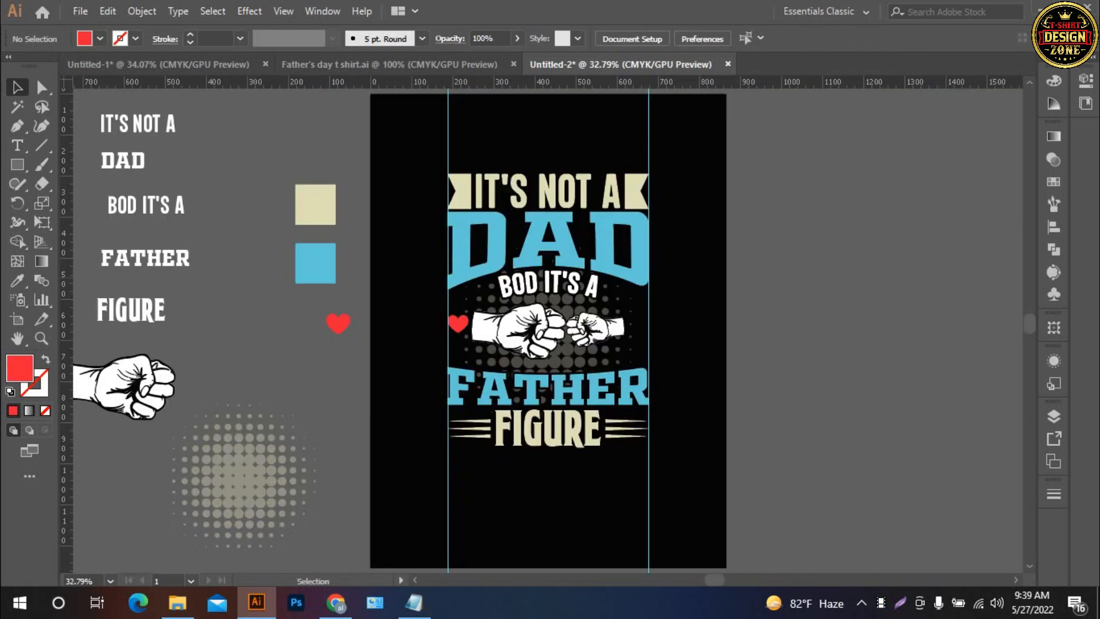
# Step: Duplicate the heart straight across to the opposite guide beside the small fist and group the two hearts
pyautogui.scroll(3, 573, 350)
pyautogui.moveTo(573, 349); pyautogui.dragTo(437, 280)
pyautogui.moveTo(205, 227); pyautogui.dragTo(571, 228)
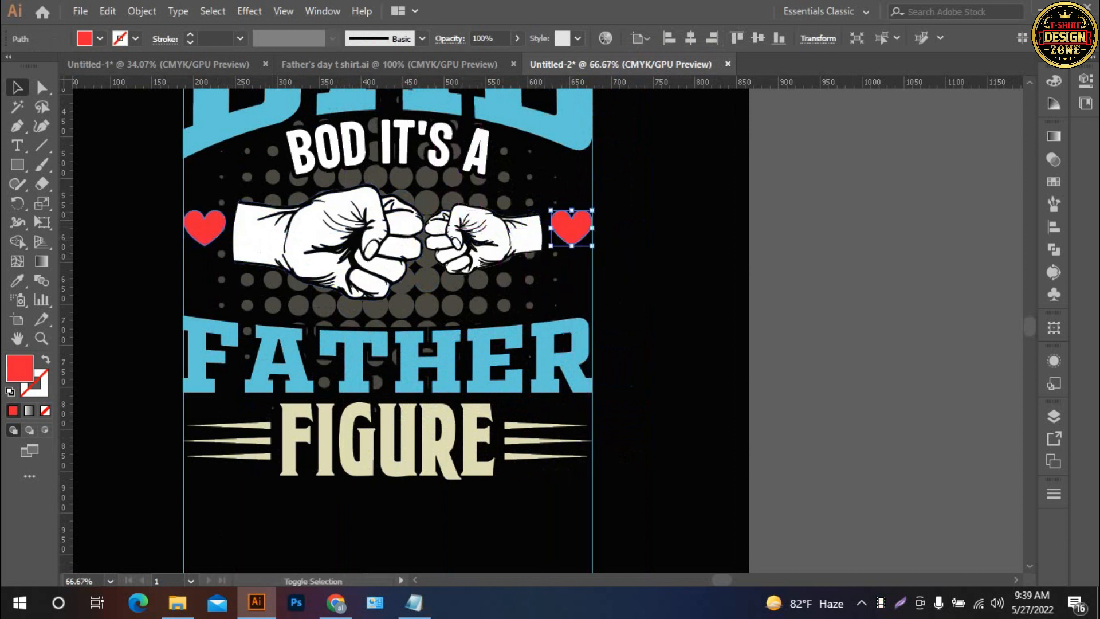
pyautogui.keyDown('shift'); pyautogui.click(205, 227); pyautogui.keyUp('shift')
pyautogui.hotkey('ctrl', 'g')
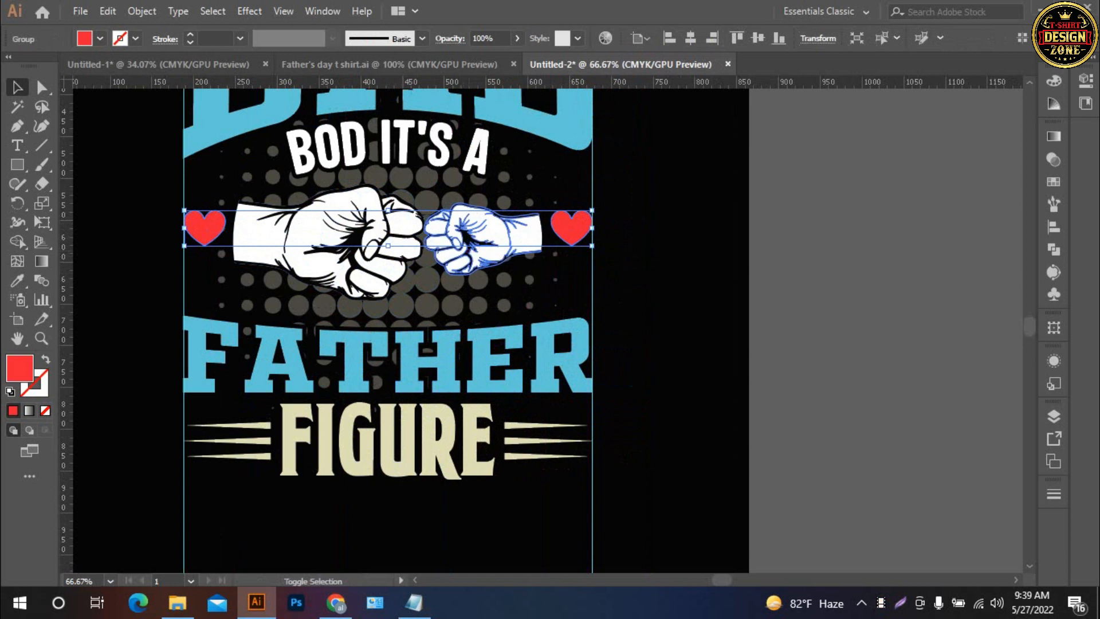
# Step: Align the heart group and the fists artwork to each other's vertical centers
pyautogui.keyDown('shift'); pyautogui.click(483, 234); pyautogui.keyUp('shift')
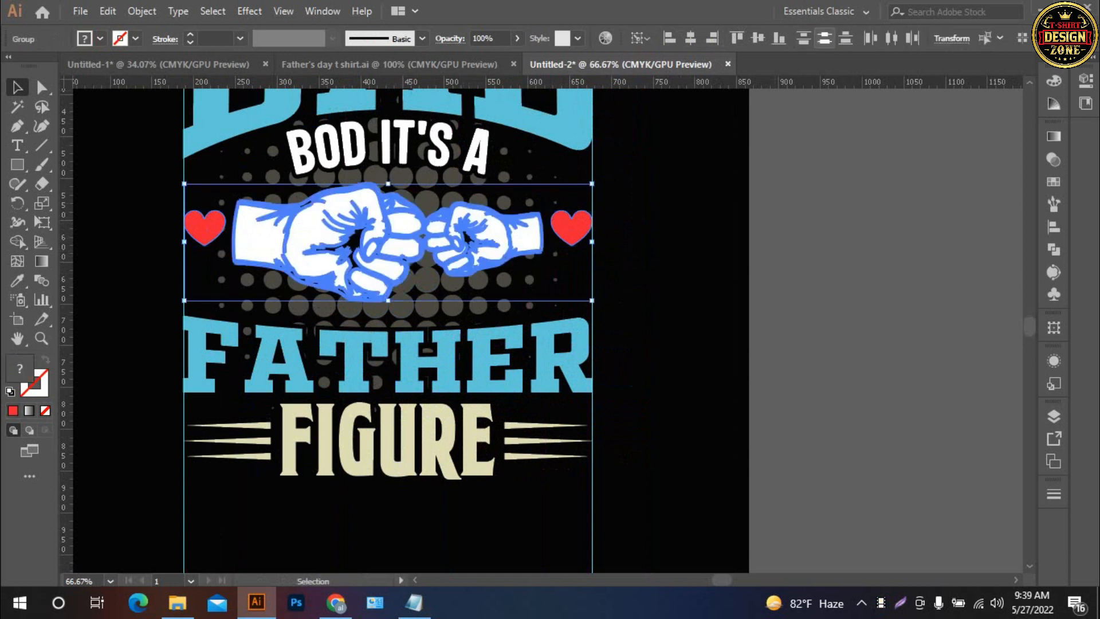
pyautogui.click(825, 37)
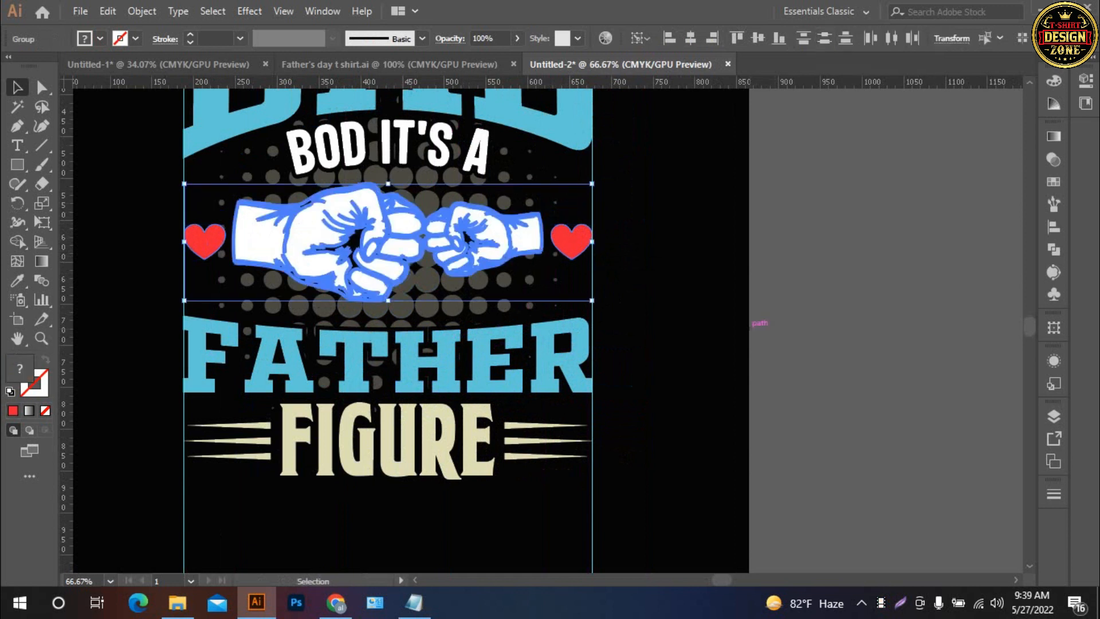
pyautogui.click(761, 323)
# Step: Nudge the heart group slightly upward so the hearts sit a little above the vertical center of the fists
pyautogui.click(572, 242)
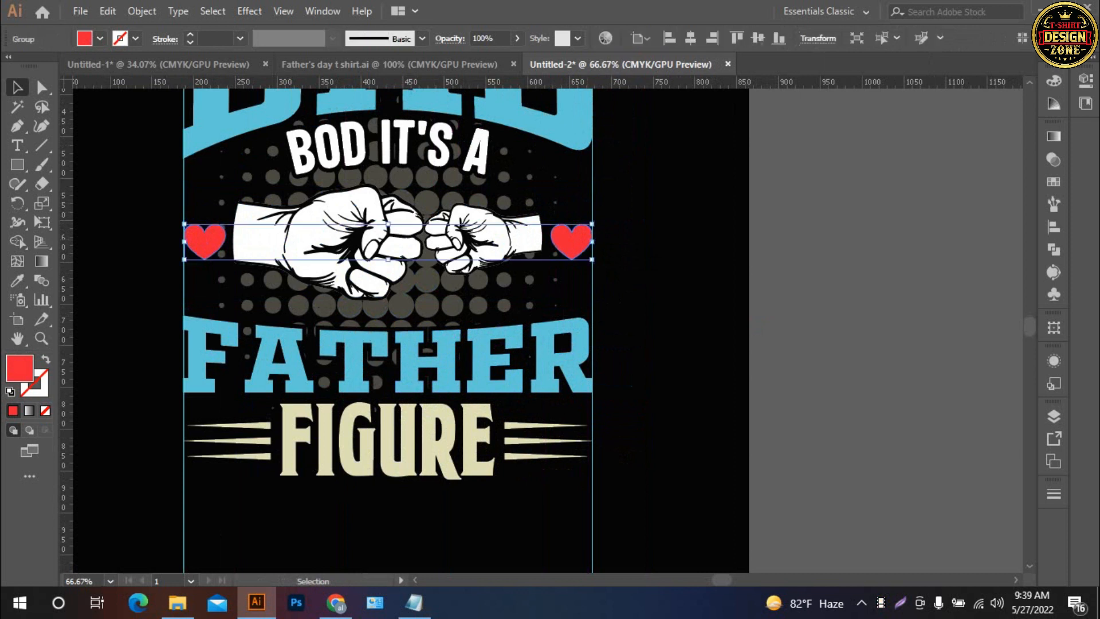
pyautogui.press('Up')
pyautogui.press('Up')
pyautogui.press('Up')
pyautogui.press('Up')
pyautogui.press('Up')
pyautogui.press('Up')
pyautogui.press('Up')
pyautogui.press('Up')
pyautogui.press('Up')
pyautogui.press('Up')
pyautogui.press('Up')
pyautogui.press('Up')
pyautogui.press('Up')
pyautogui.press('Up')
pyautogui.press('Up')
pyautogui.press('Up')
pyautogui.press('Up')
pyautogui.press('Up')
pyautogui.press('Up')
pyautogui.press('Up')
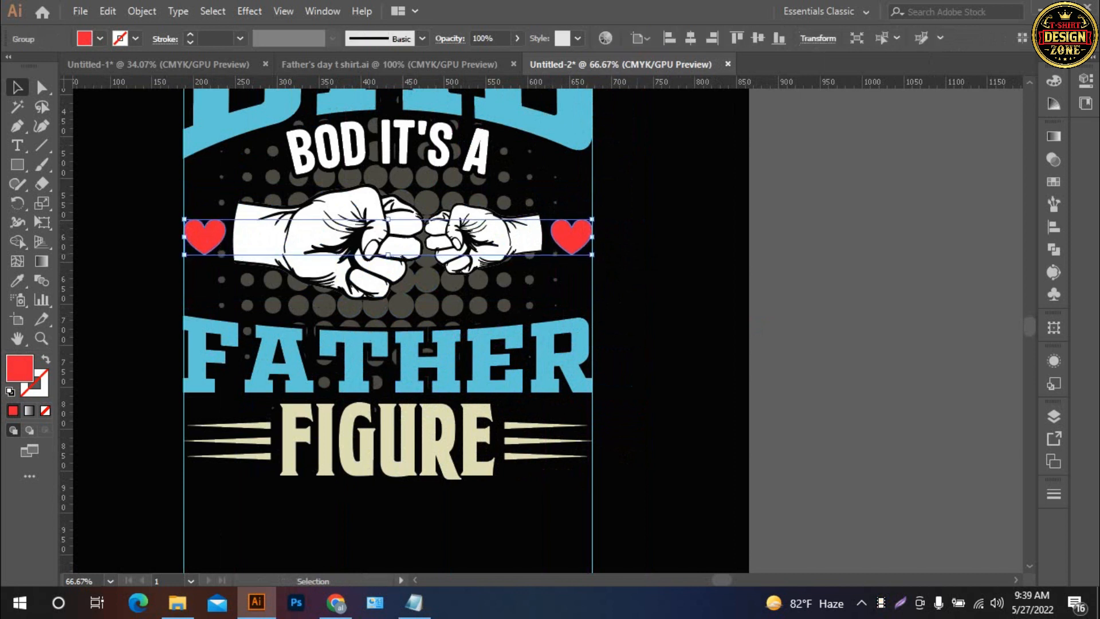
pyautogui.press('Up')
pyautogui.press('Up')
pyautogui.hotkey('ctrl', 'shift', 'a')
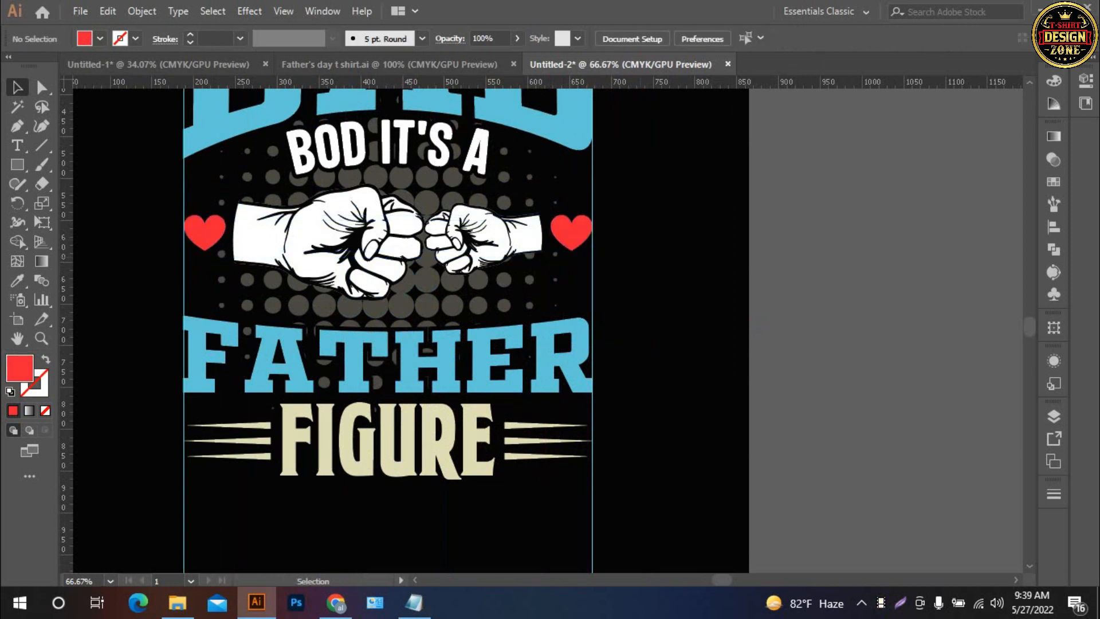
pyautogui.hotkey('ctrl', '0')
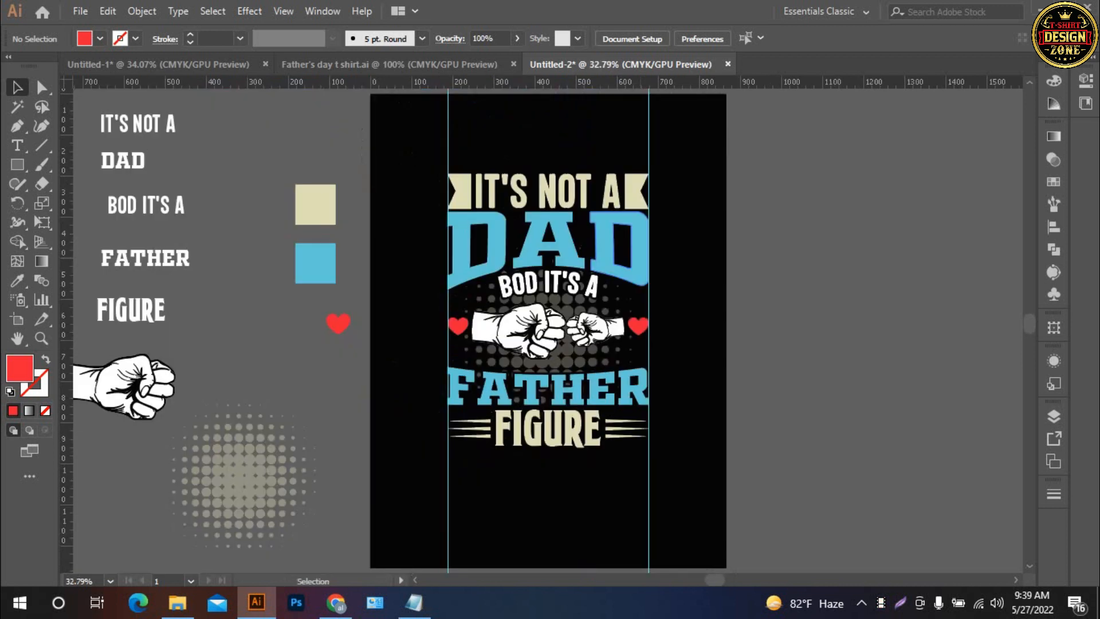